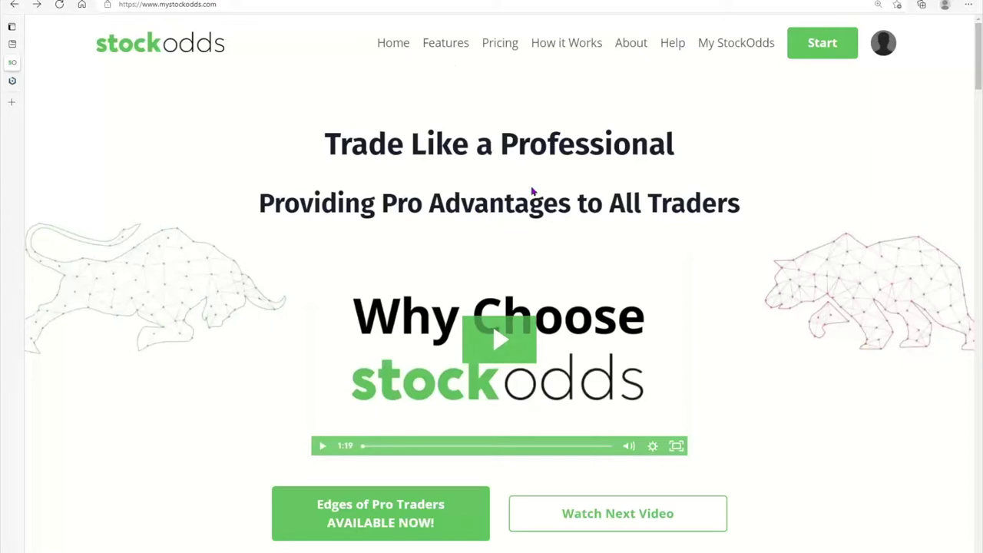
# Step: Open the free Seasonality Almanac from the vaults on the Dashboards page
pyautogui.click(453, 47)
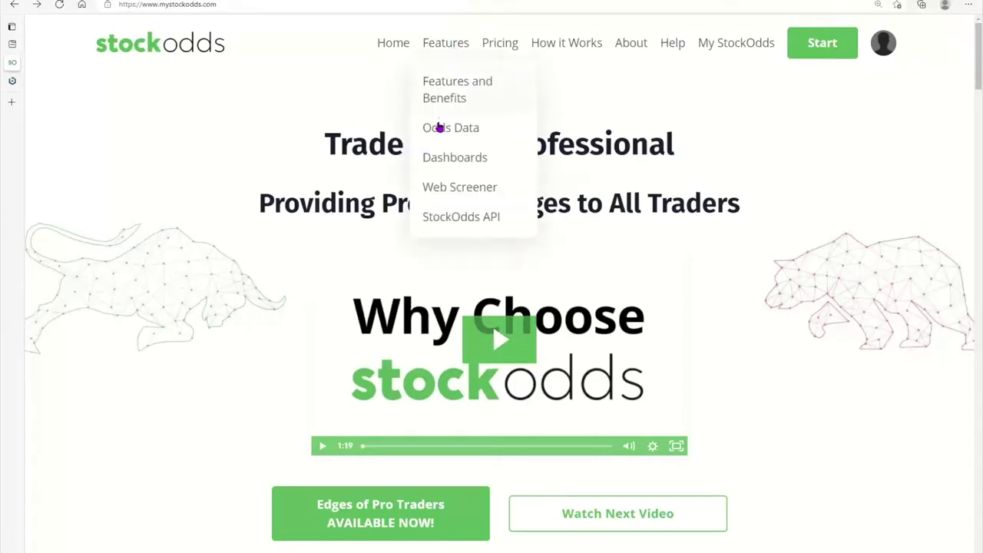
pyautogui.click(449, 158)
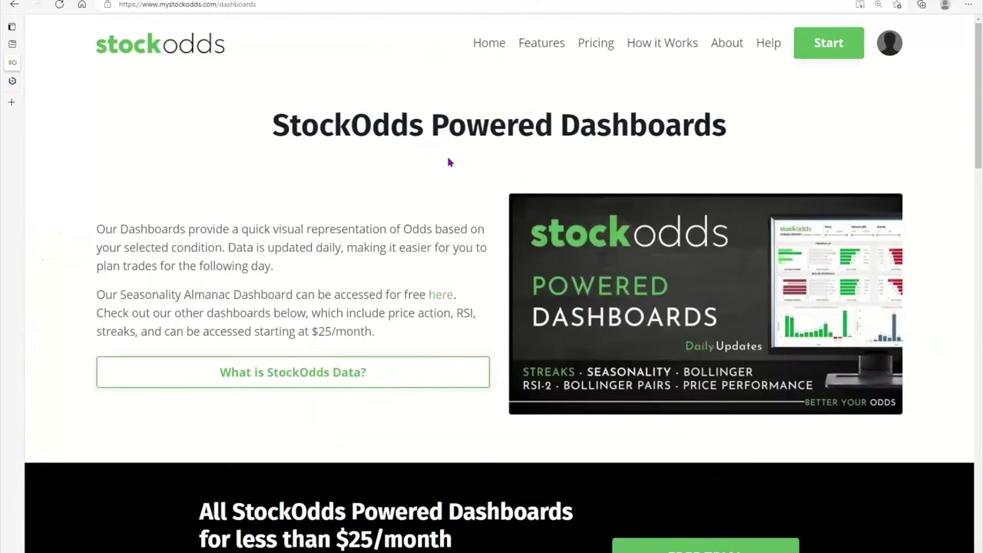
pyautogui.scroll(-5, 449, 162)
pyautogui.scroll(-3, 450, 163)
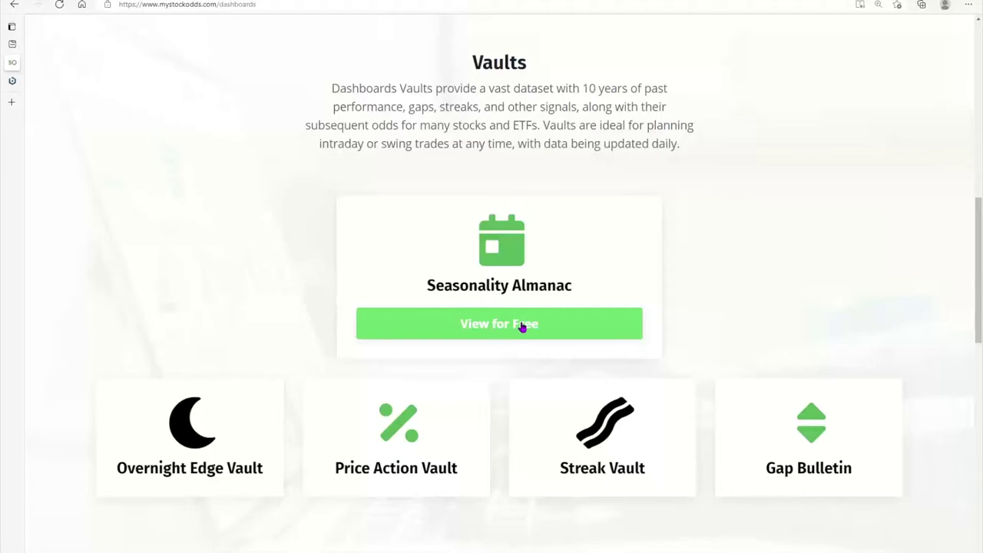
pyautogui.click(521, 327)
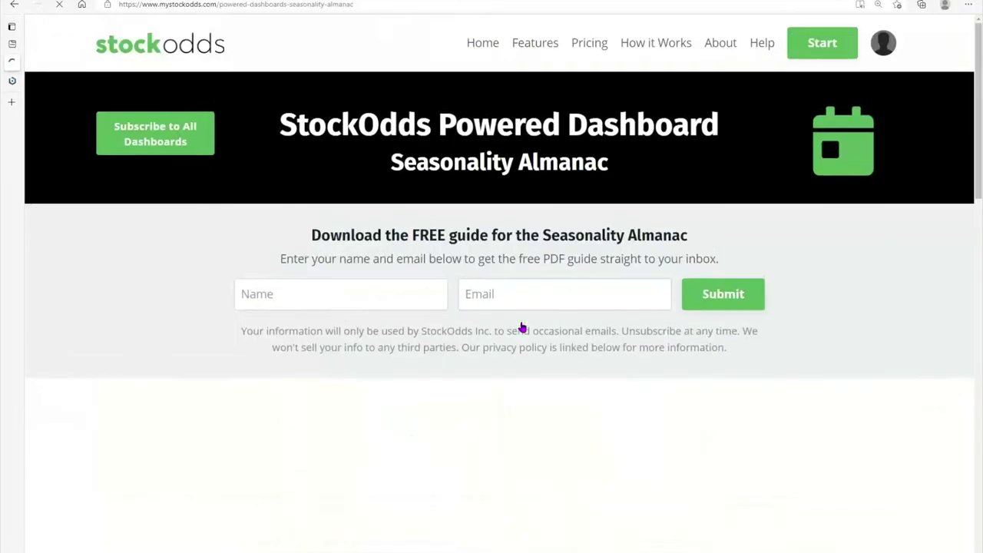
# Step: Set the Seasonality Almanac's month to July
pyautogui.scroll(-3, 521, 327)
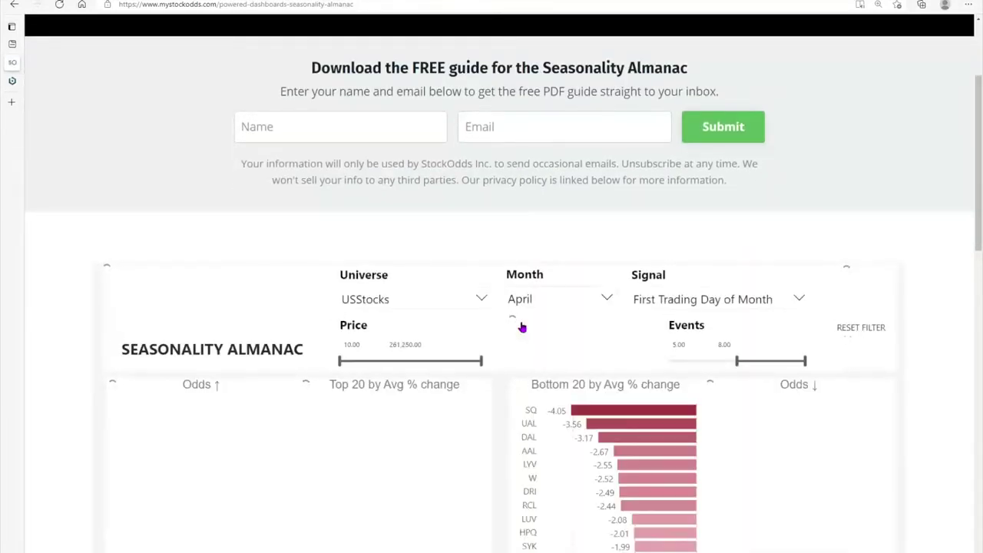
pyautogui.scroll(-1, 522, 328)
pyautogui.scroll(-2, 521, 327)
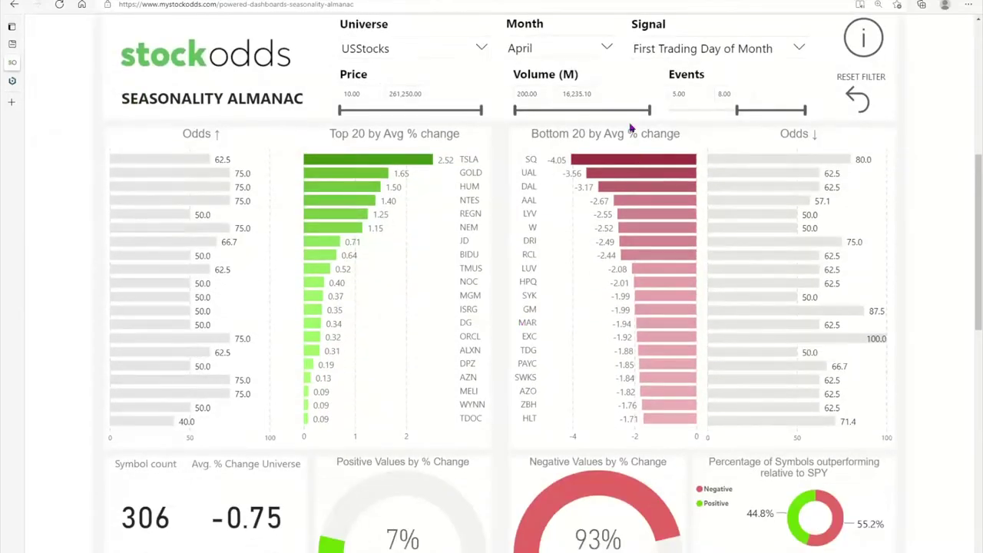
pyautogui.click(606, 48)
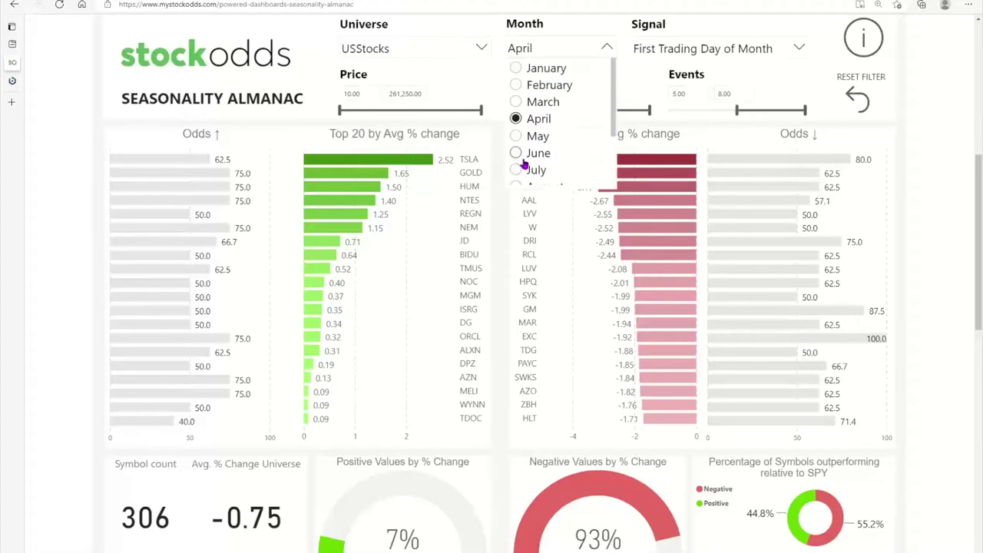
pyautogui.click(517, 170)
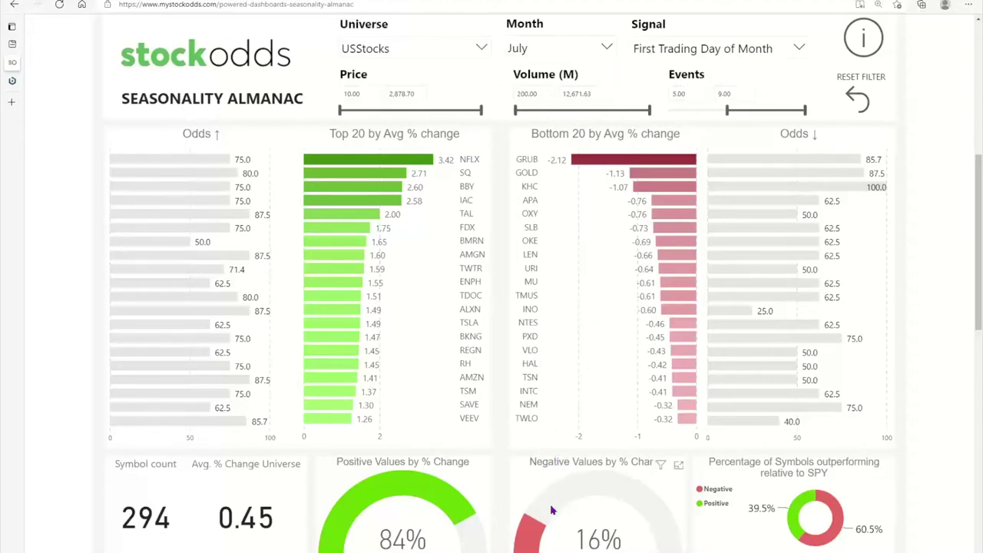
# Step: Set the almanac's signal to Monthly
pyautogui.moveTo(550, 505)
pyautogui.scroll(-1, 550, 505)
pyautogui.scroll(1, 550, 508)
pyautogui.click(799, 48)
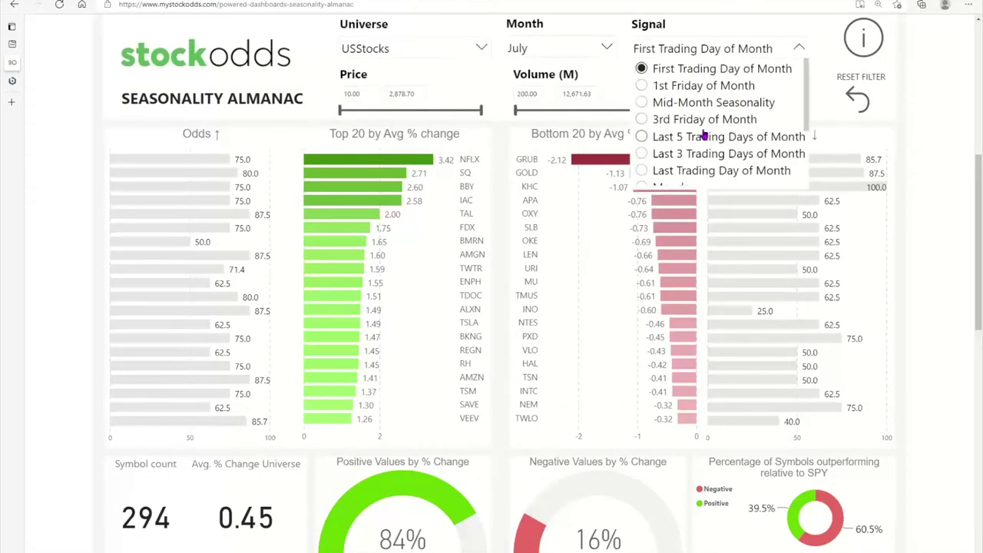
pyautogui.scroll(-1, 695, 115)
pyautogui.scroll(1, 695, 113)
pyautogui.scroll(-4, 680, 158)
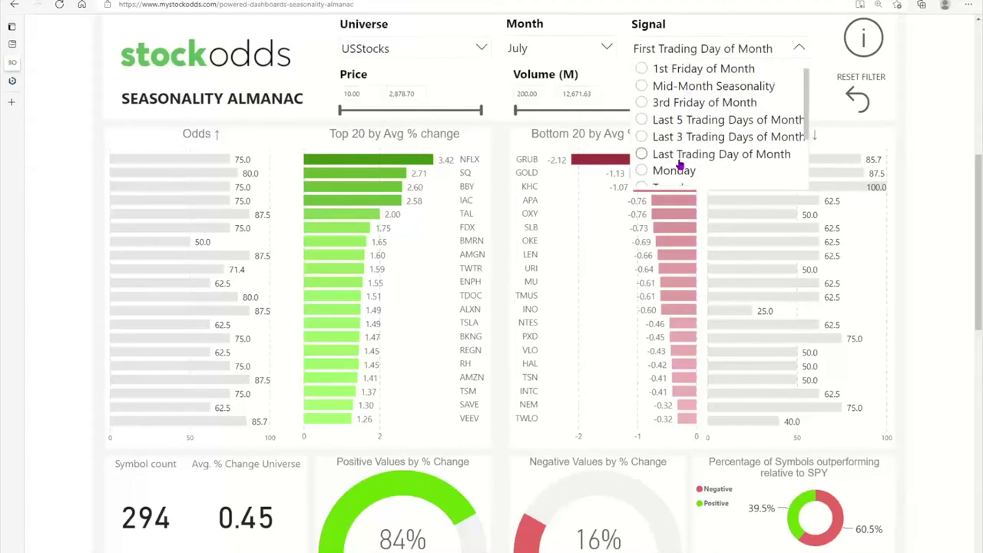
pyautogui.scroll(-1, 679, 163)
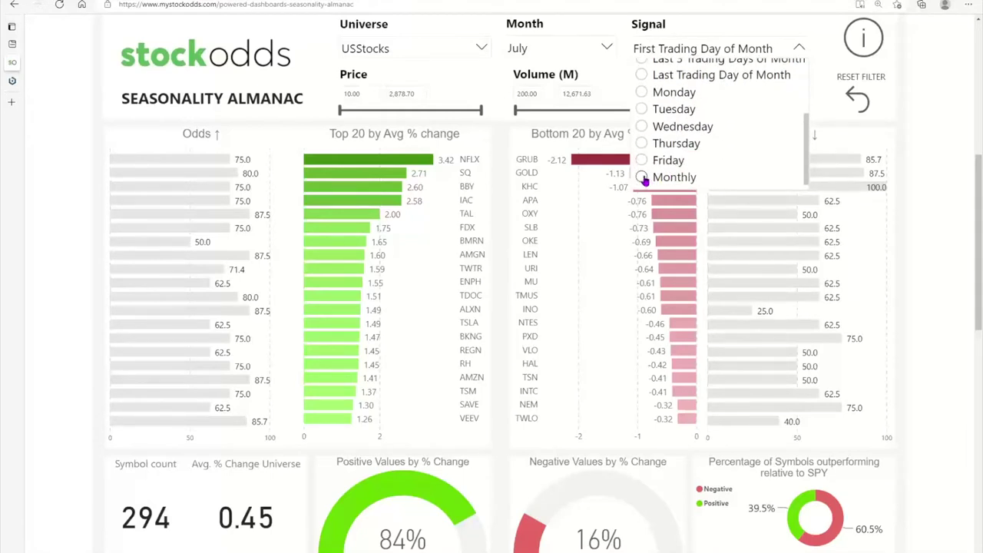
pyautogui.click(643, 178)
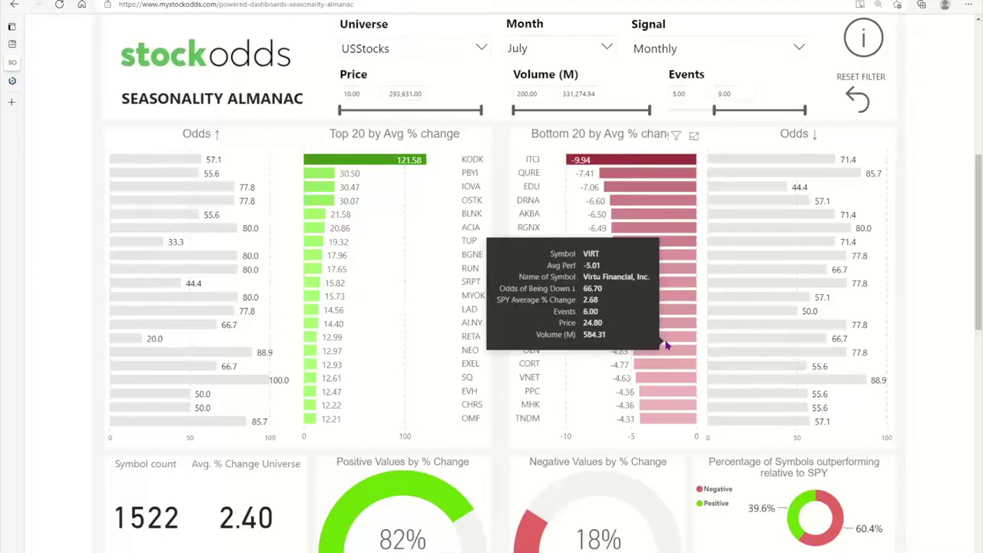
# Step: Go to the second report page and examine the July seasonality charts comparing IWM with SPY
pyautogui.moveTo(689, 411)
pyautogui.scroll(-2, 527, 406)
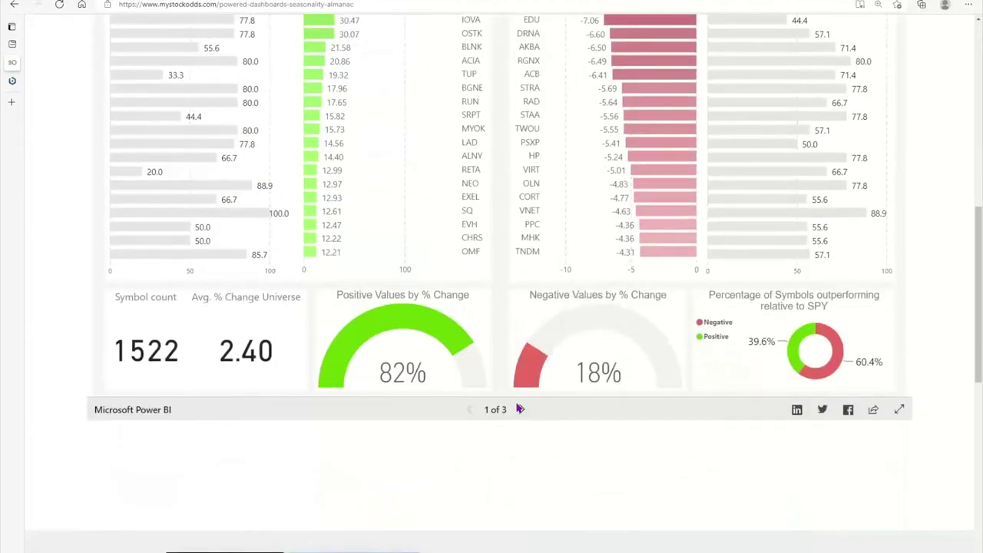
pyautogui.click(521, 410)
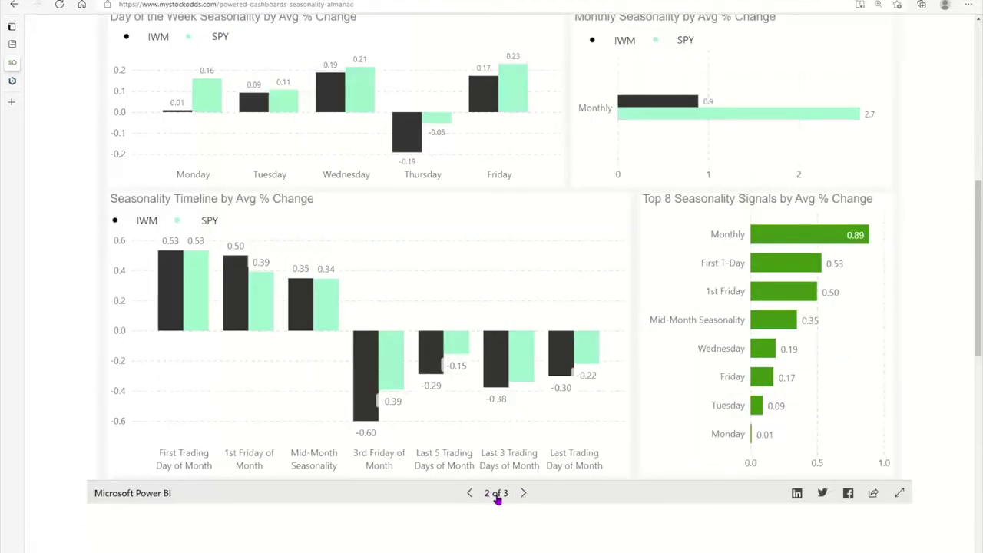
pyautogui.scroll(1, 546, 481)
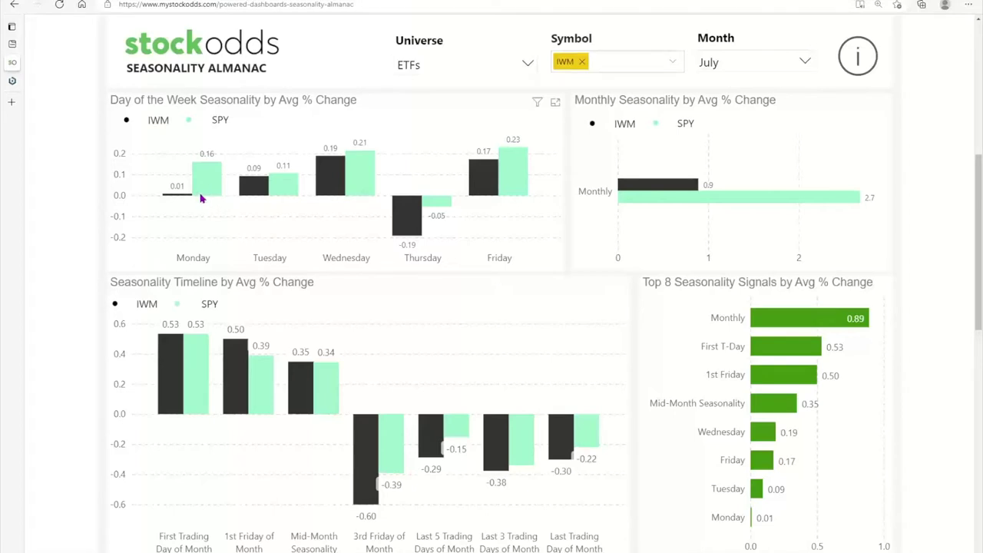
pyautogui.moveTo(201, 195)
pyautogui.moveTo(867, 283)
# Step: Set the month to August on the second report page and examine the IWM and SPY seasonality charts
pyautogui.click(806, 63)
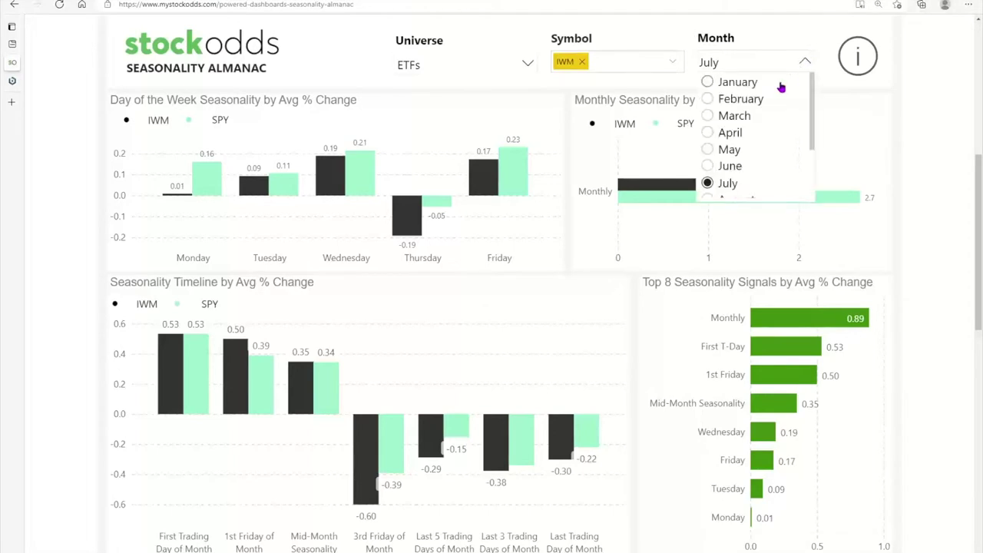
pyautogui.scroll(-1, 714, 178)
pyautogui.click(713, 181)
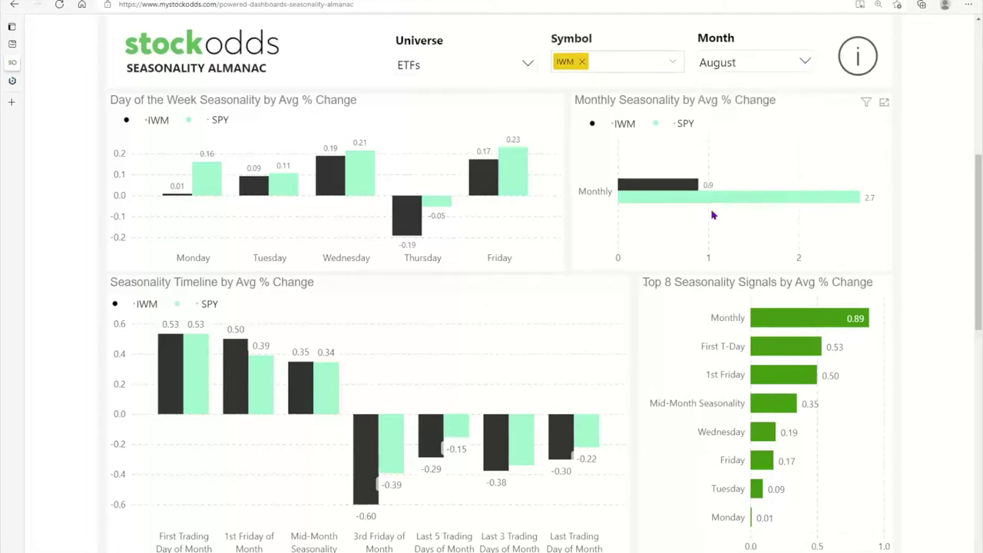
pyautogui.scroll(-1, 555, 257)
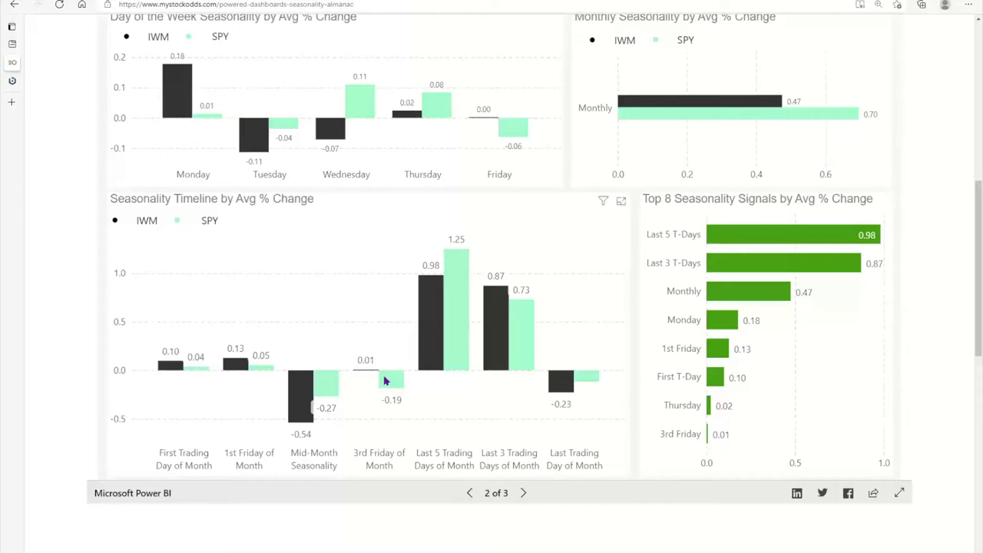
pyautogui.moveTo(384, 389)
pyautogui.moveTo(453, 350)
pyautogui.scroll(2, 454, 350)
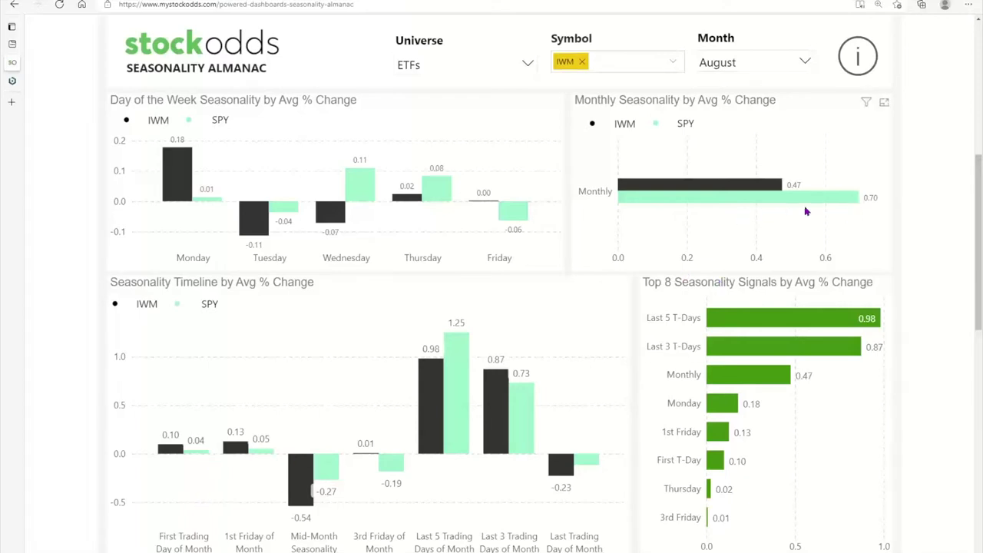
pyautogui.moveTo(828, 207)
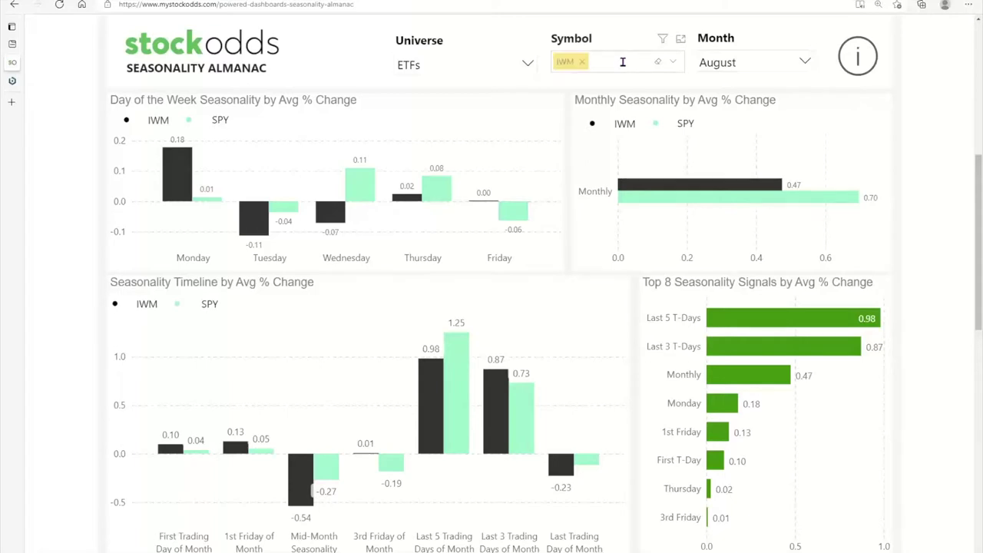
# Step: Replace the IWM symbol with XLE and examine its August seasonality signals
pyautogui.click(584, 63)
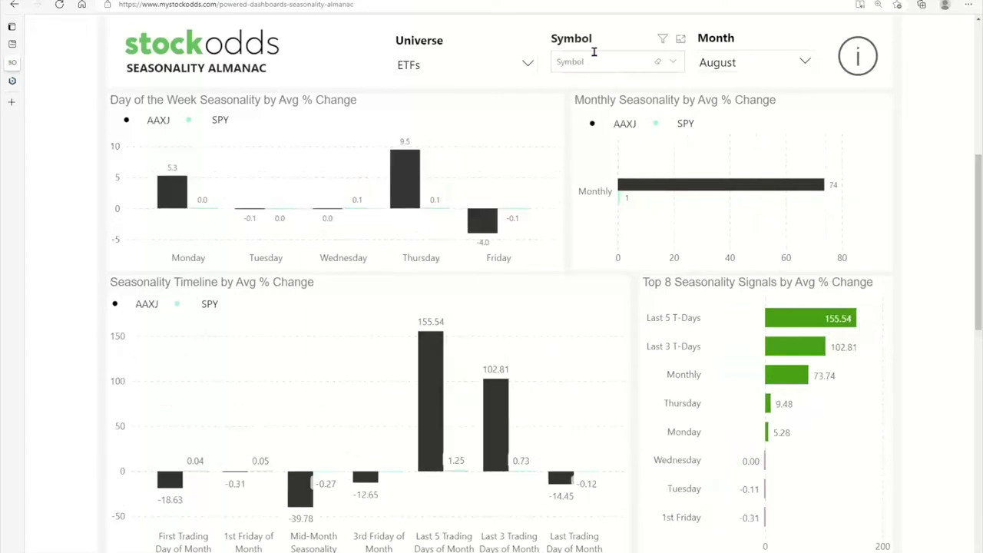
pyautogui.write('x')
pyautogui.press('Return')
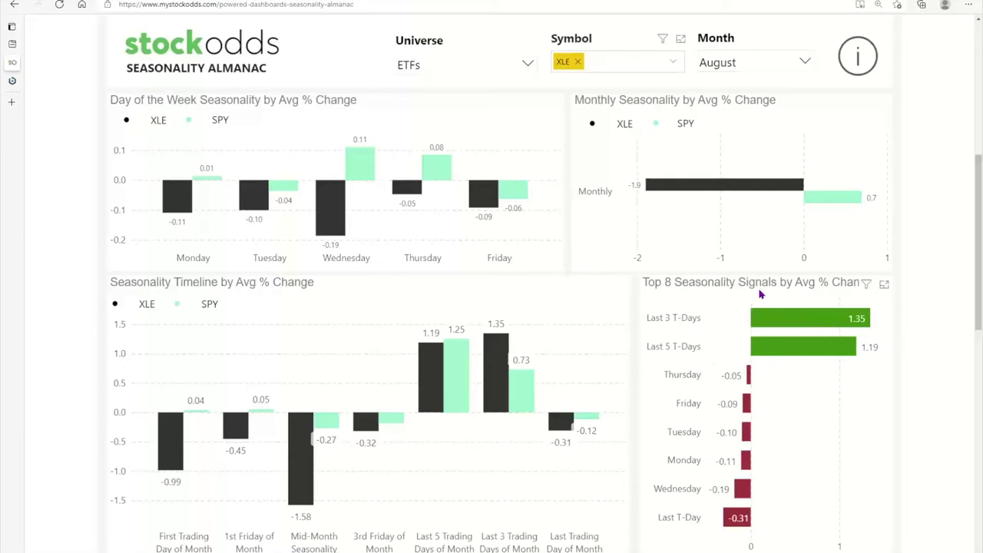
pyautogui.moveTo(798, 319)
# Step: Switch the universe to USStocks and replace the XLE symbol with AAPL
pyautogui.click(527, 66)
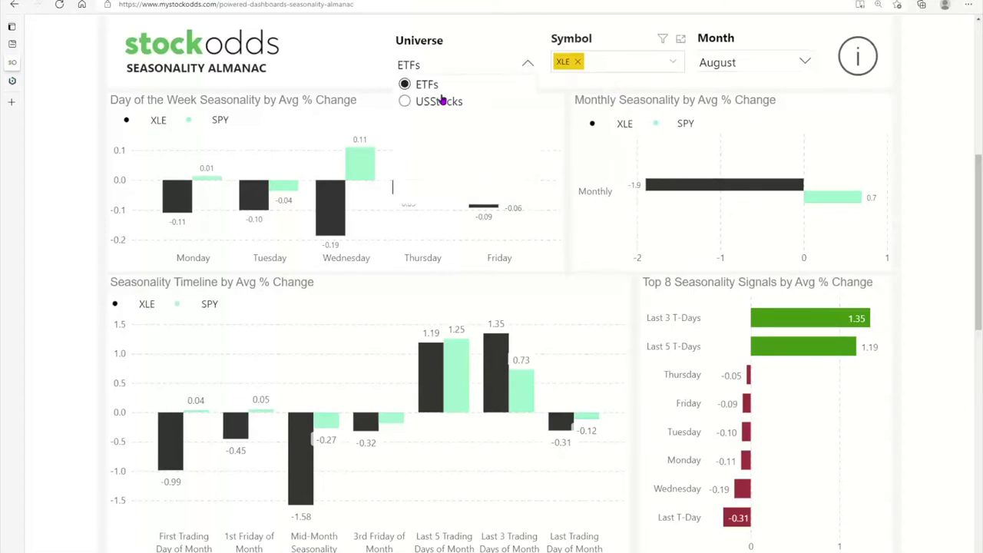
pyautogui.click(405, 103)
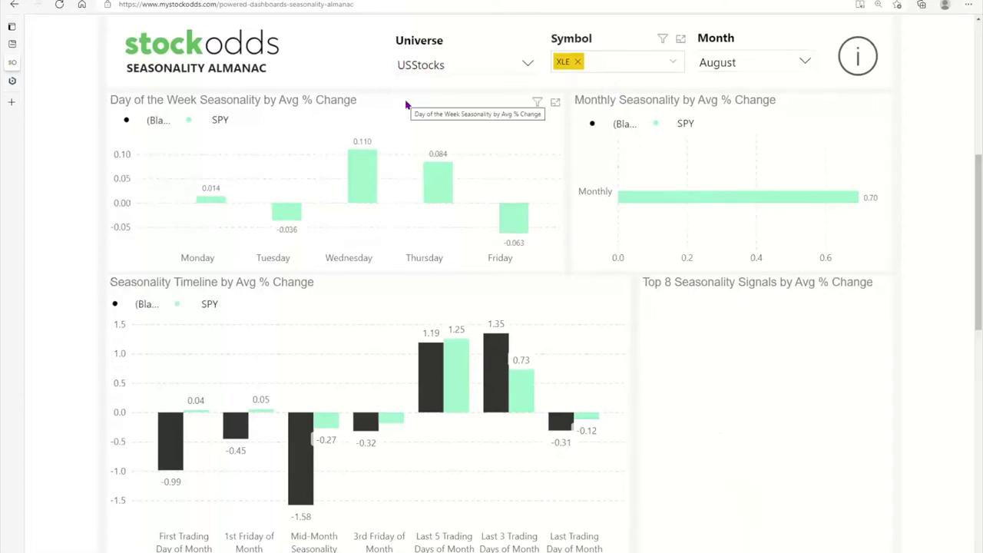
pyautogui.click(585, 61)
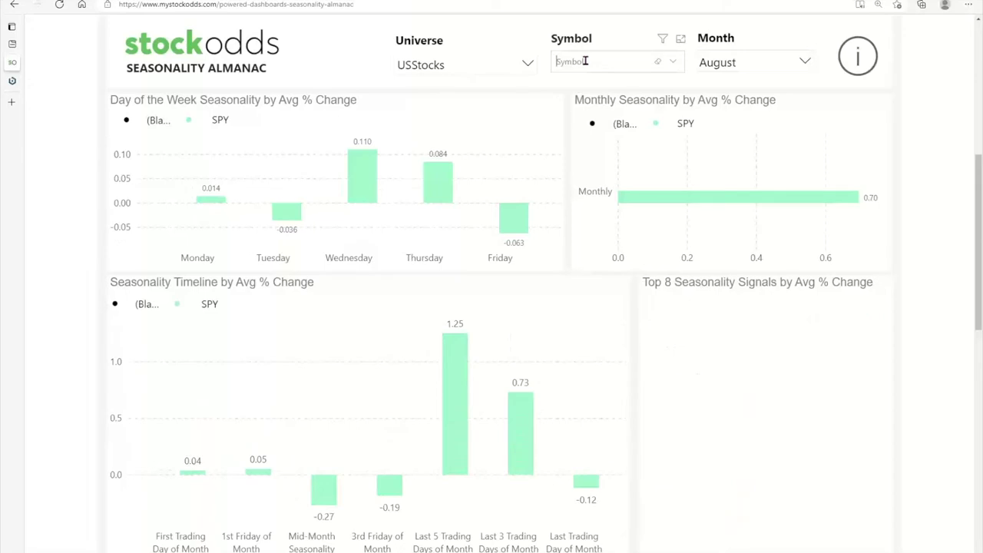
pyautogui.write('AAPL')
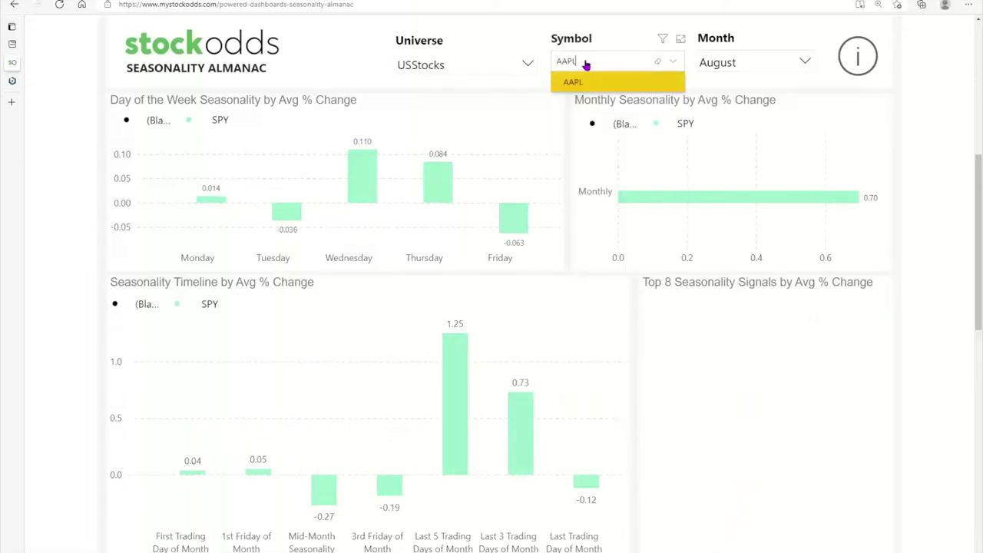
pyautogui.press('Return')
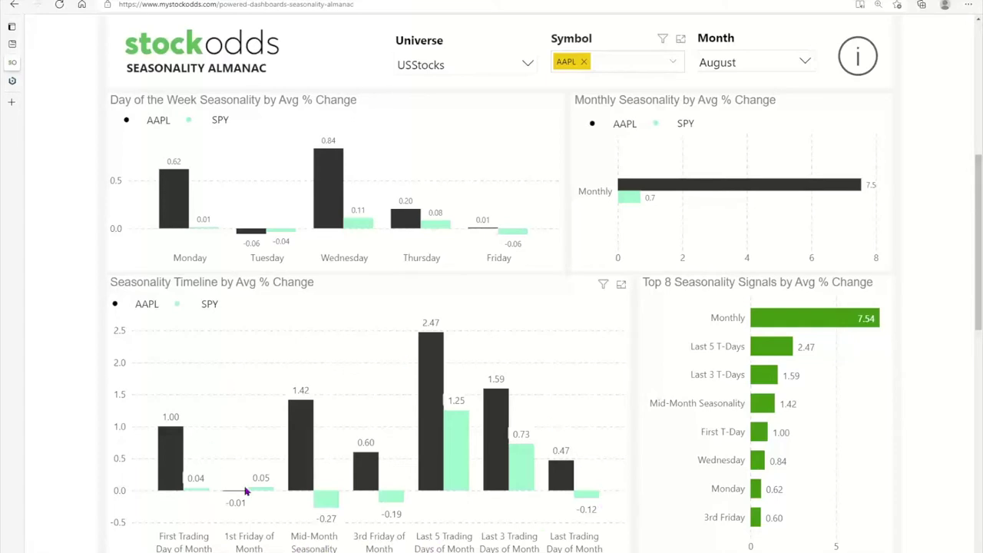
# Step: Return to the first report page and set the signal to Wednesday
pyautogui.moveTo(488, 511)
pyautogui.scroll(-1, 450, 509)
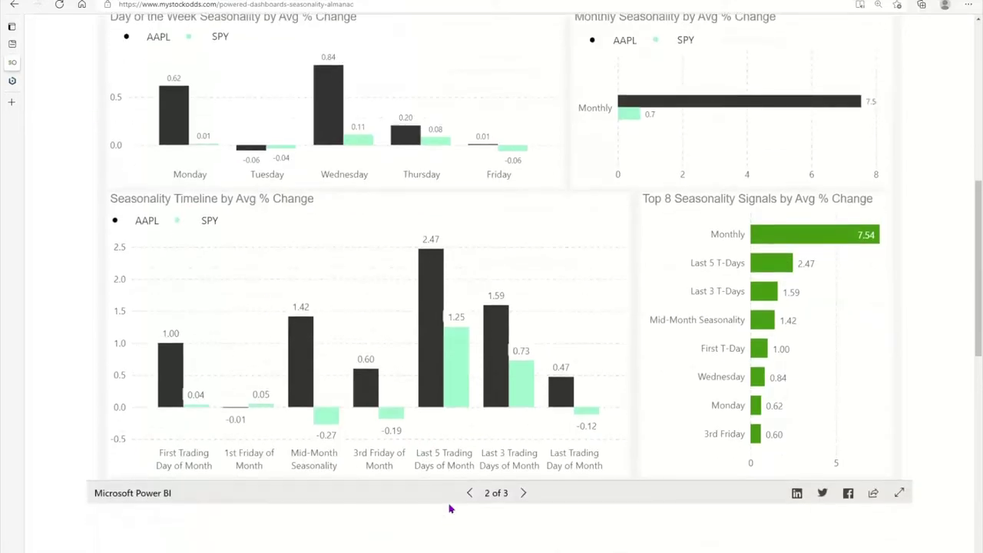
pyautogui.click(468, 493)
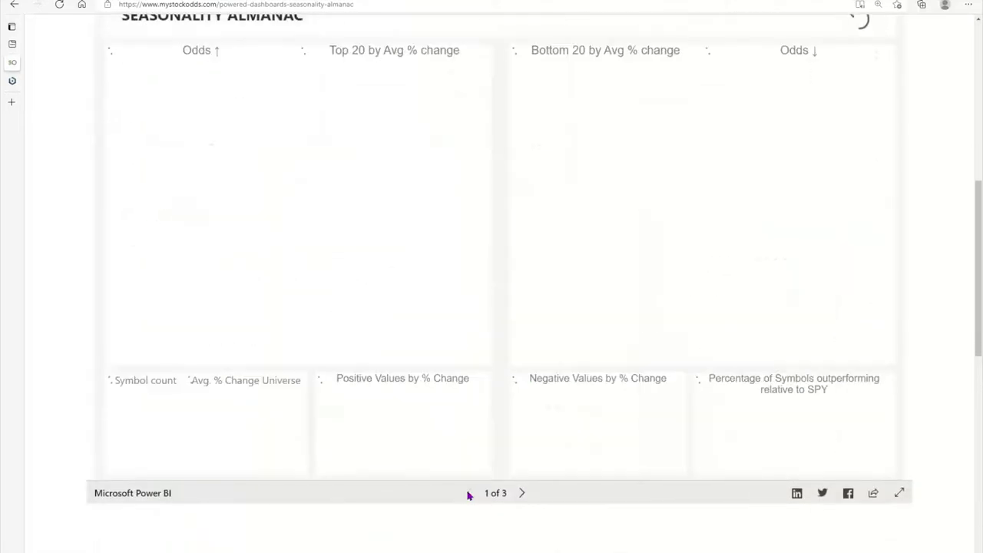
pyautogui.scroll(1, 468, 308)
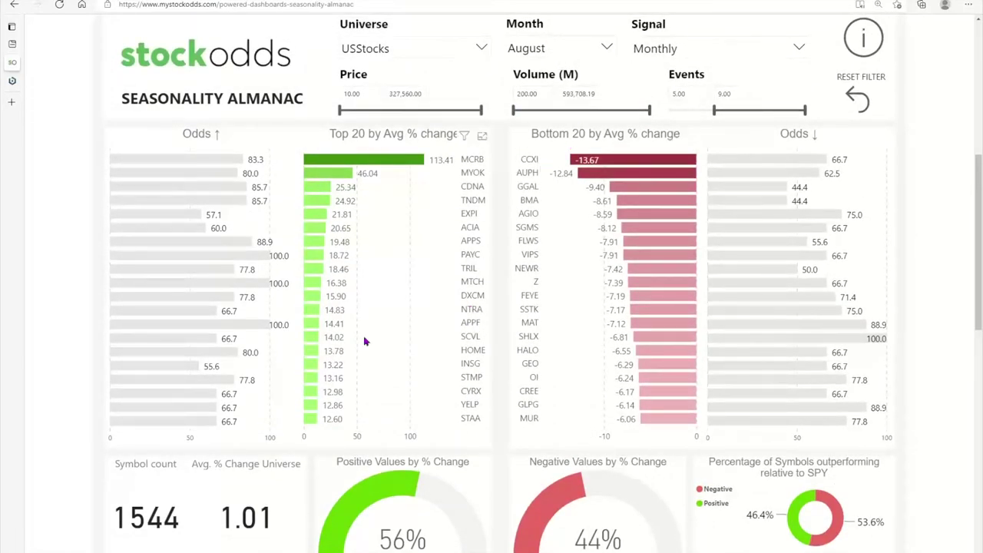
pyautogui.click(798, 46)
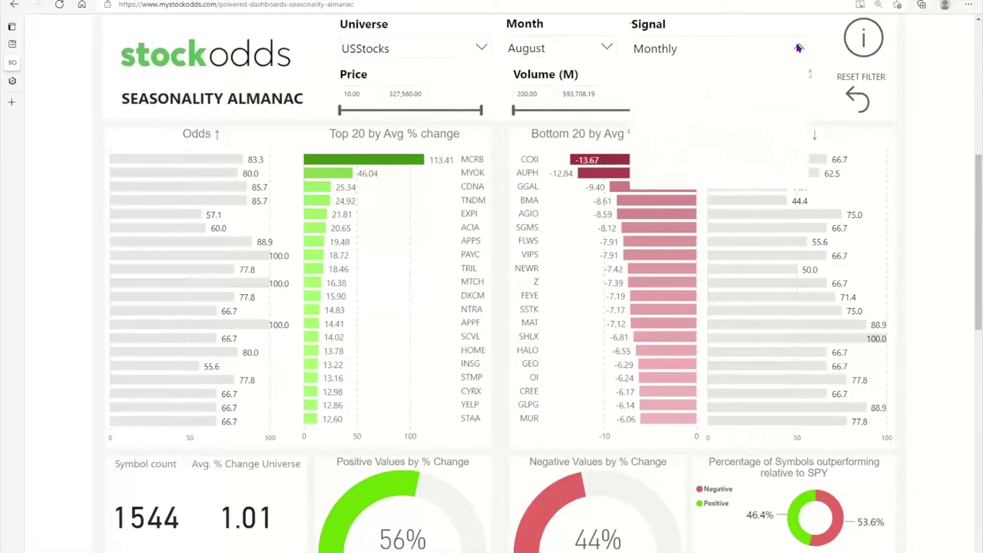
pyautogui.scroll(-5, 678, 97)
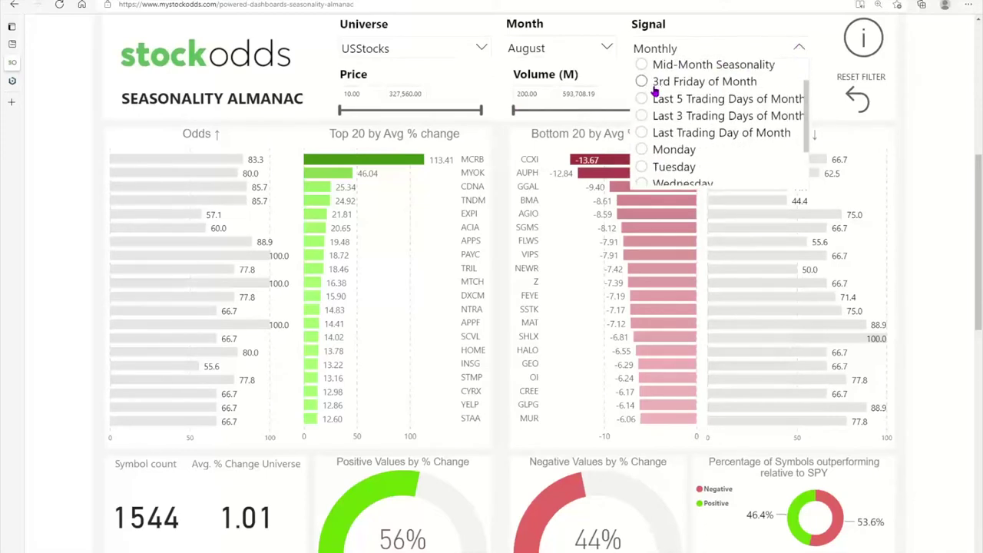
pyautogui.click(646, 147)
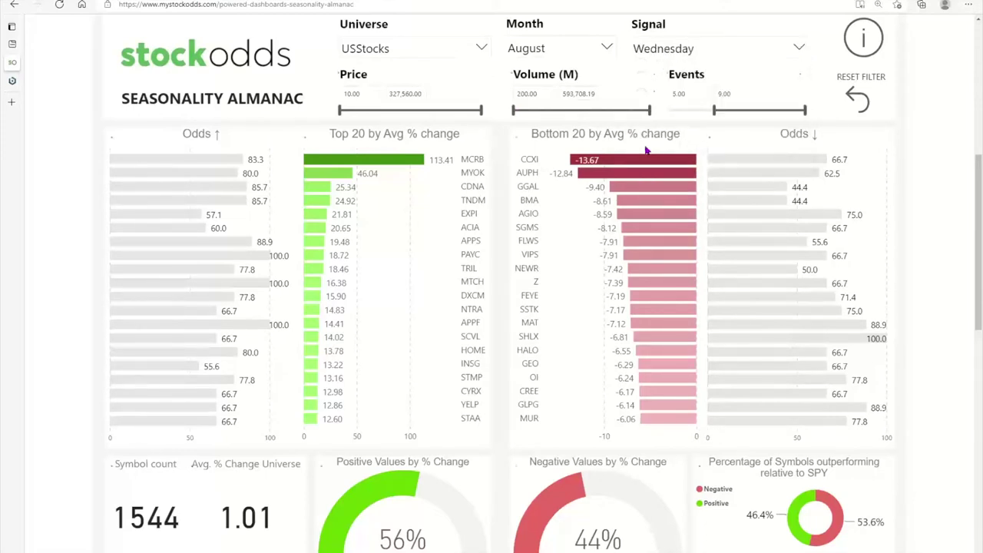
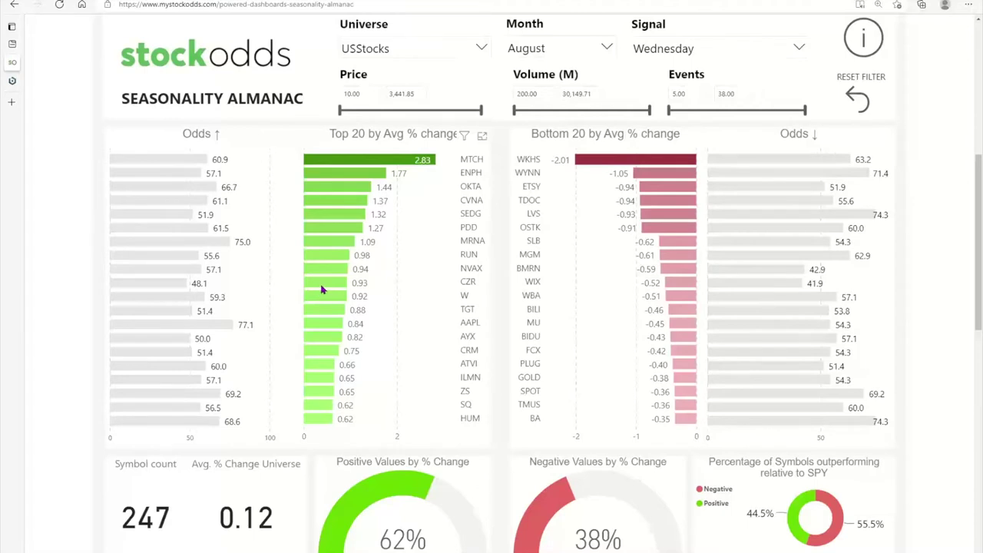
# Step: Examine the Wednesday top and bottom 20 charts and review the available signal options
pyautogui.moveTo(324, 286)
pyautogui.moveTo(649, 213)
pyautogui.moveTo(682, 250)
pyautogui.moveTo(764, 275)
pyautogui.click(799, 49)
pyautogui.scroll(1, 796, 99)
pyautogui.scroll(3, 796, 98)
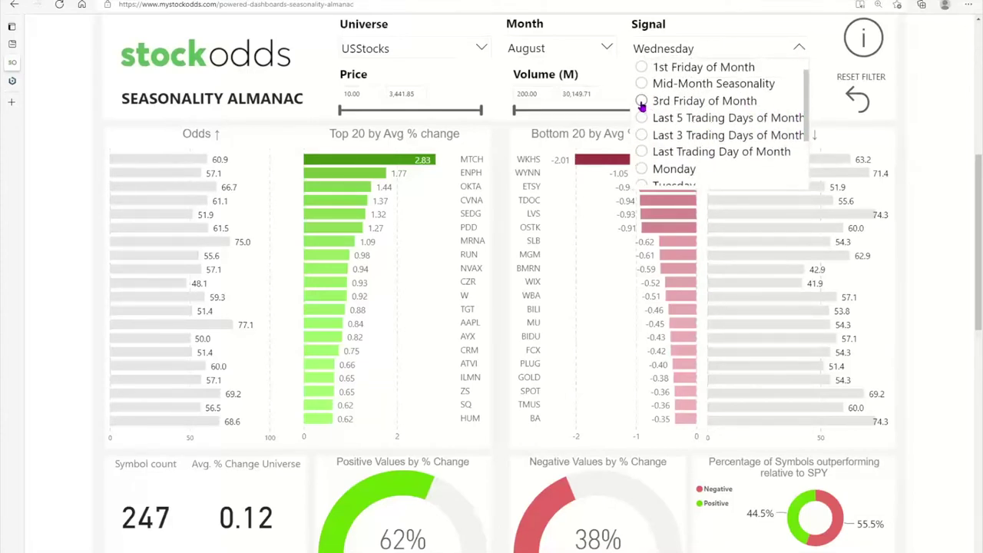
pyautogui.scroll(1, 641, 101)
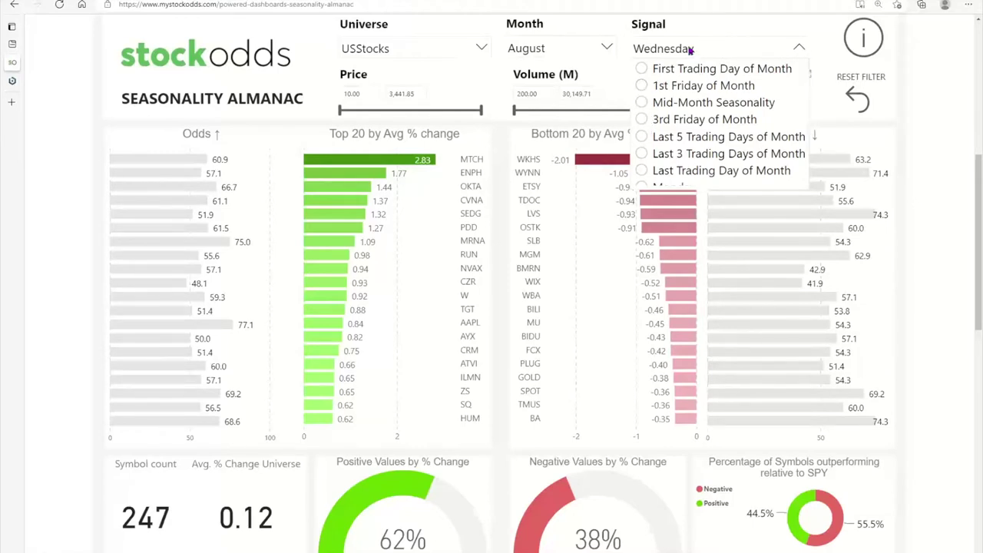
pyautogui.click(757, 38)
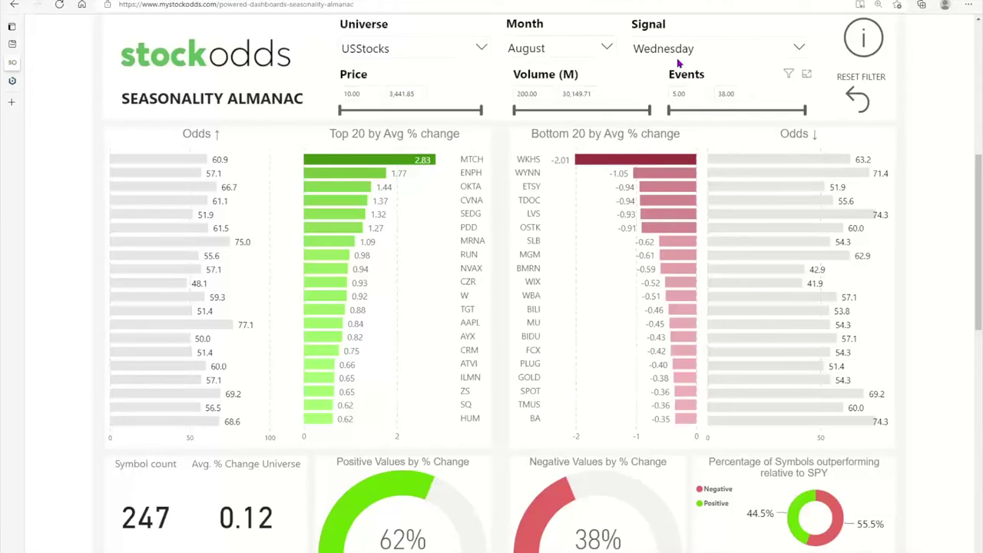
# Step: Go to the third report page and examine the world map for the 1st Friday of Month signal in August
pyautogui.scroll(-2, 743, 286)
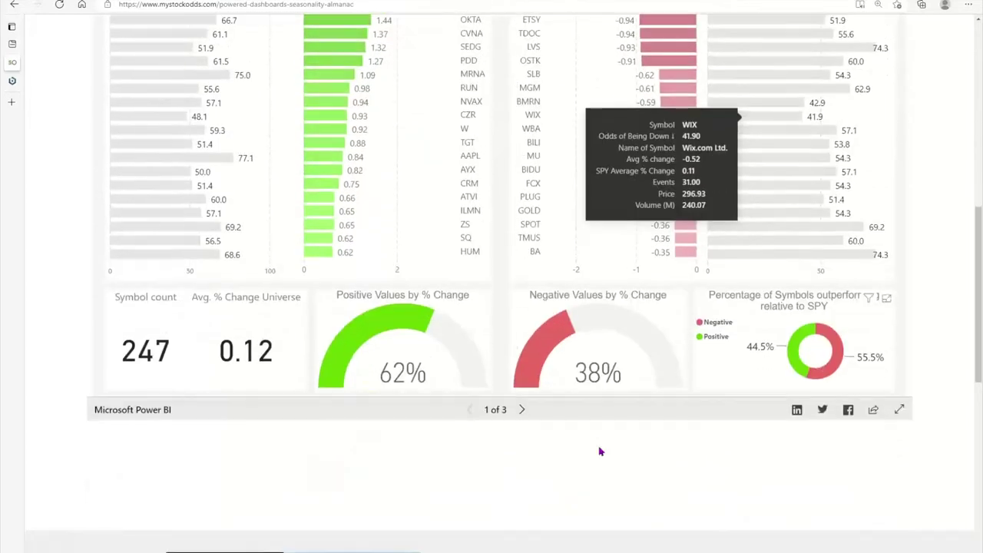
pyautogui.click(523, 410)
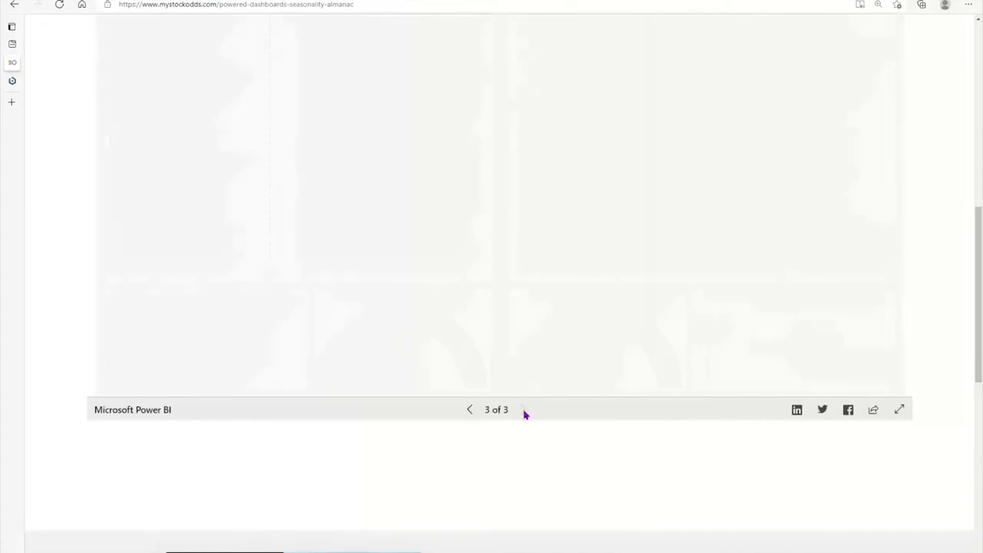
pyautogui.scroll(3, 524, 423)
pyautogui.scroll(-2, 512, 450)
pyautogui.scroll(1, 507, 473)
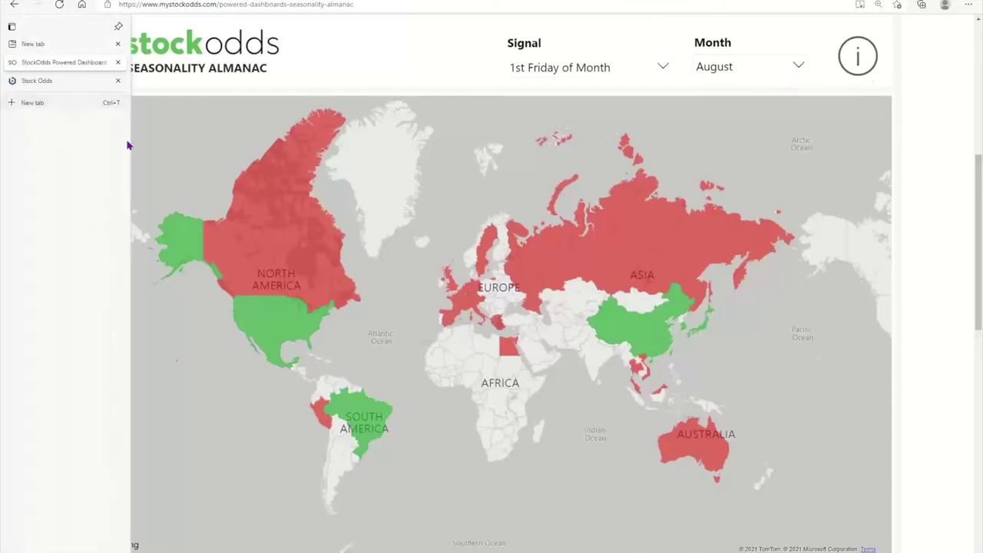
pyautogui.moveTo(693, 281)
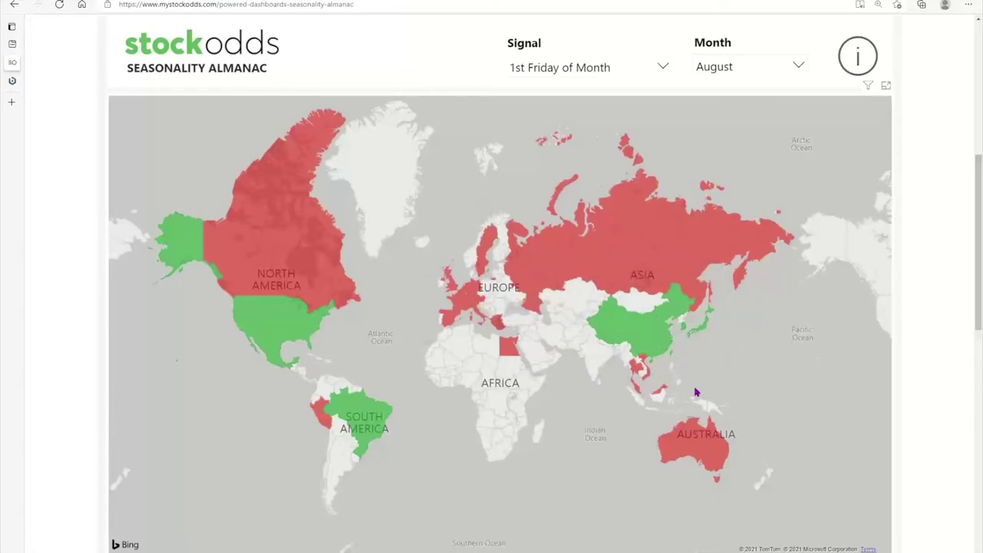
pyautogui.moveTo(645, 290)
# Step: Return to the dashboards overview and open the Gap Bulletin vault
pyautogui.click(14, 5)
pyautogui.scroll(-3, 449, 303)
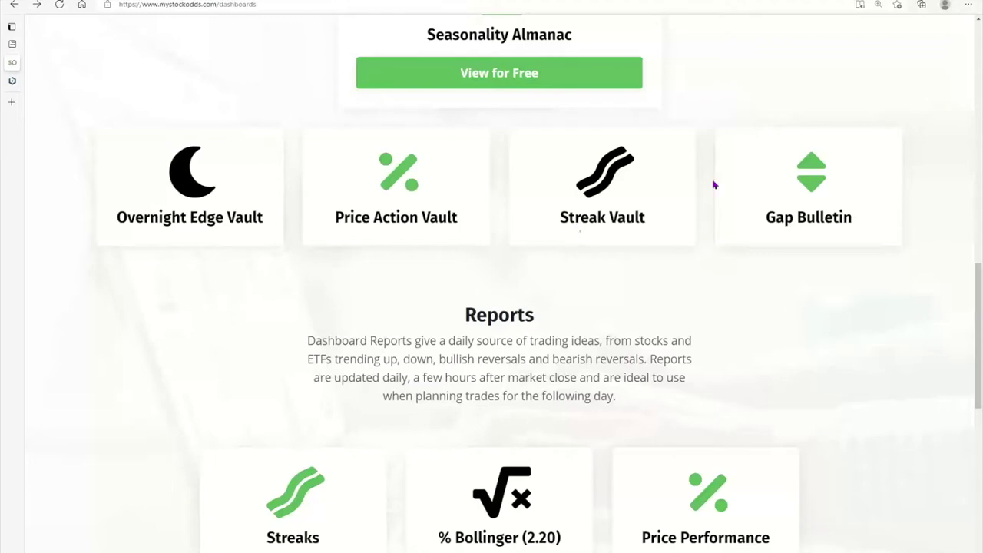
pyautogui.click(794, 188)
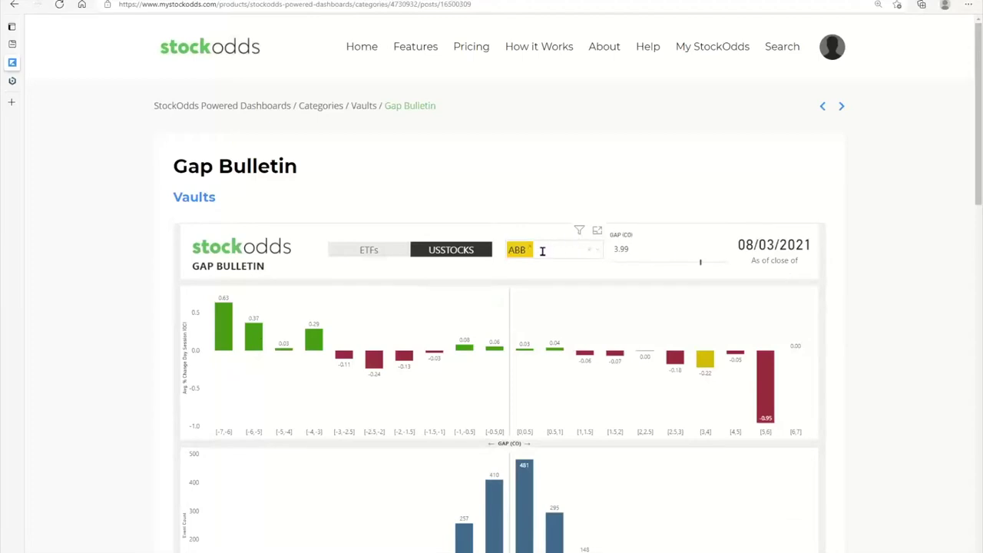
# Step: Replace the Gap Bulletin's ABB symbol with TUP and set the GAP (CO) value to 6.99999999
pyautogui.press('BackSpace')
pyautogui.write('TUP')
pyautogui.press('Return')
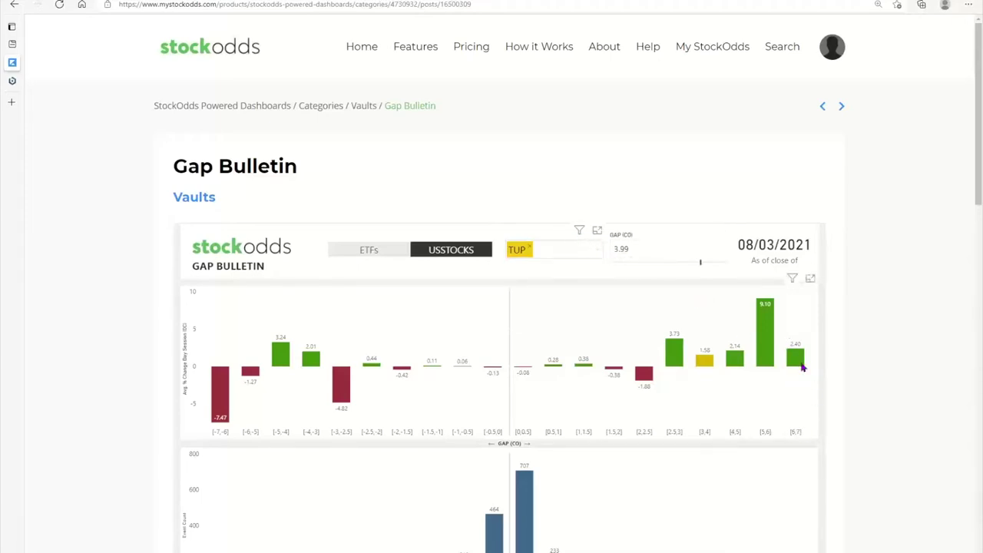
pyautogui.doubleClick(641, 250)
pyautogui.write('1')
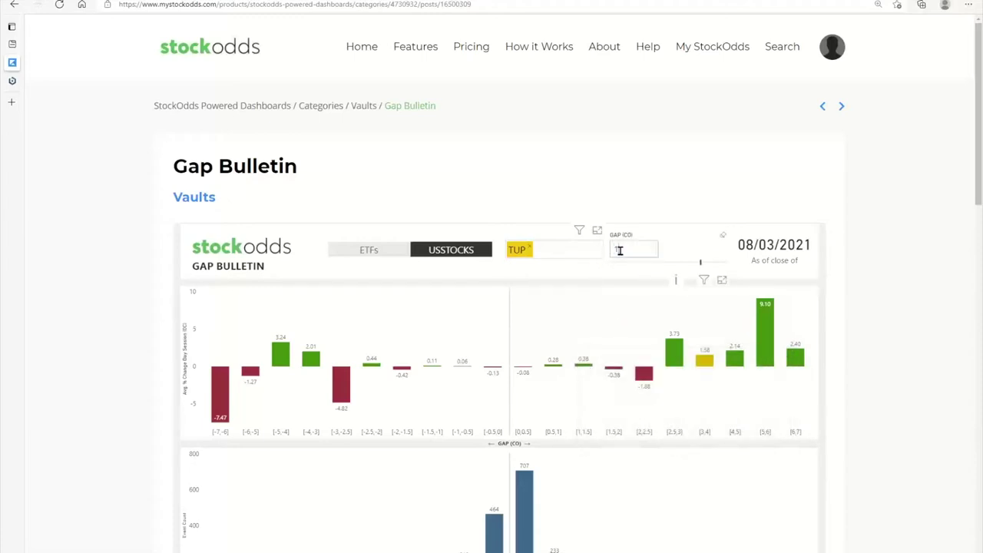
pyautogui.press('Return')
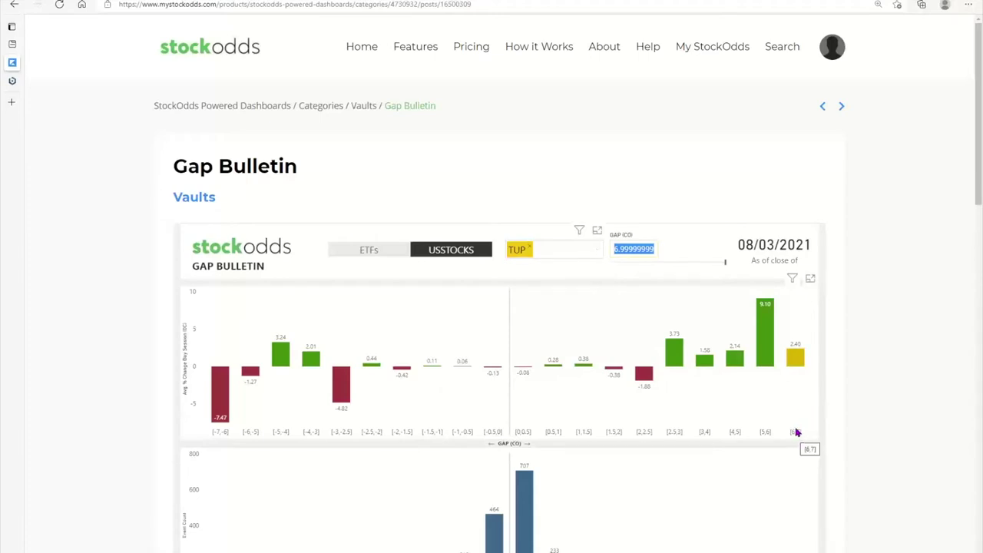
# Step: Examine TUP's average day-session change and event count for the different gap intervals
pyautogui.scroll(-1, 796, 433)
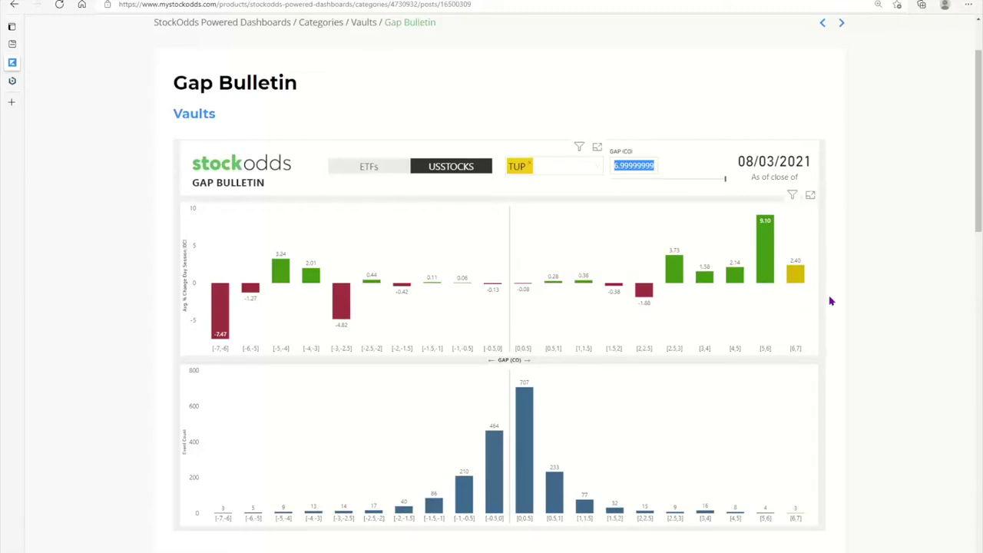
pyautogui.moveTo(802, 287)
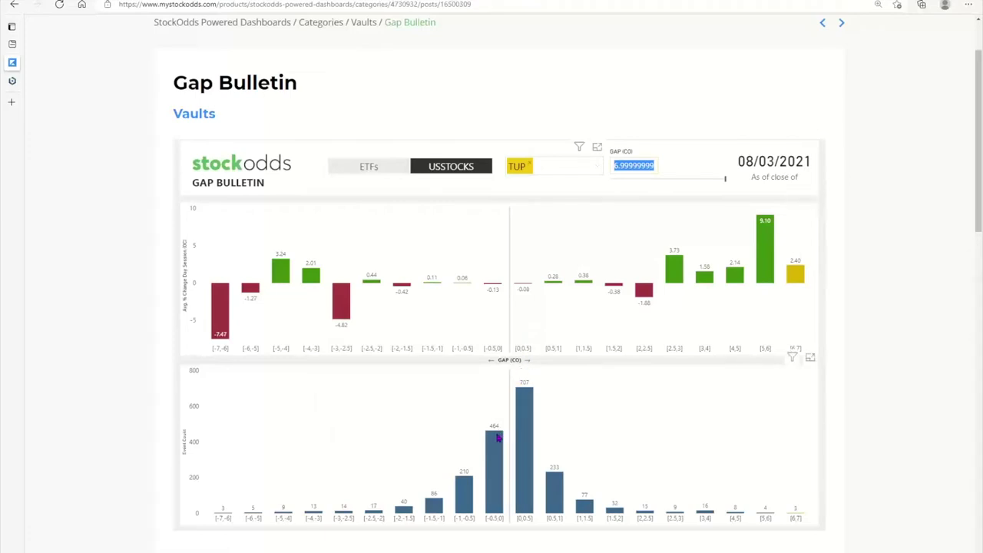
pyautogui.moveTo(497, 437)
pyautogui.moveTo(522, 409)
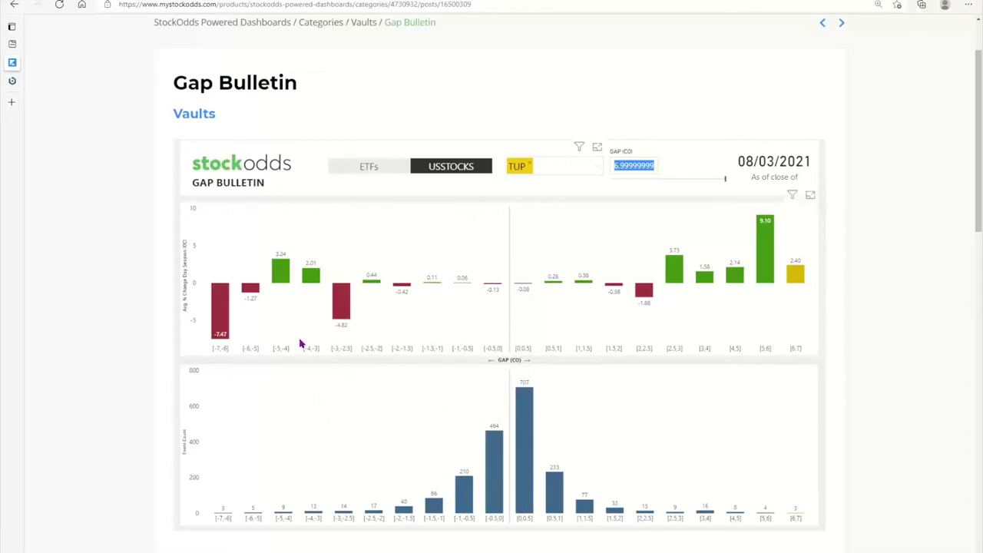
pyautogui.moveTo(228, 329)
pyautogui.moveTo(285, 278)
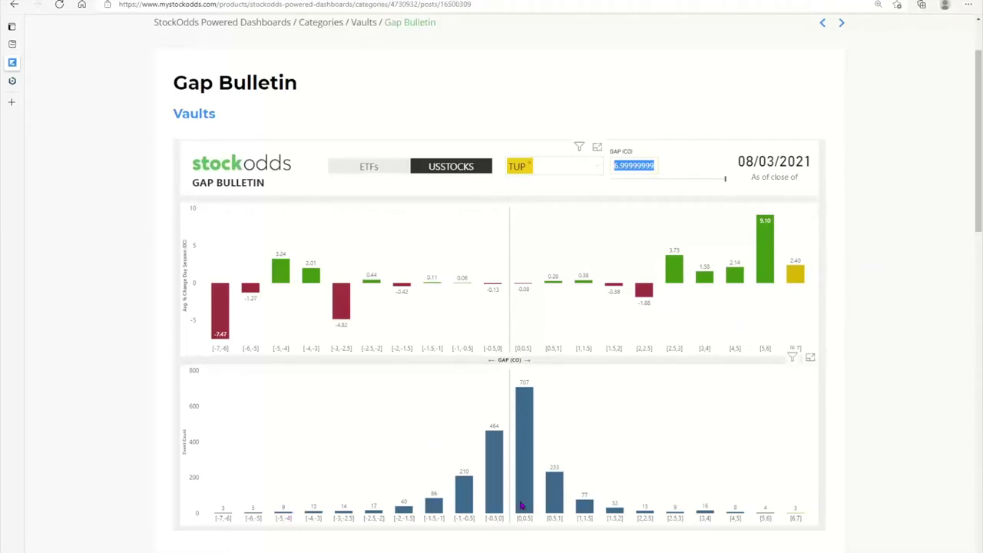
pyautogui.moveTo(520, 504)
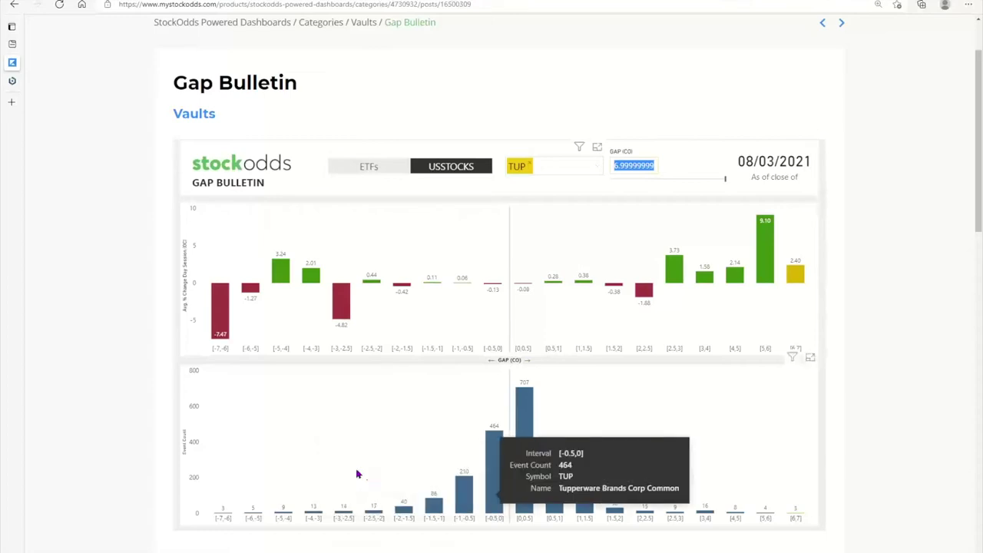
# Step: Return to the dashboards overview and open the Streak Vault
pyautogui.click(12, 7)
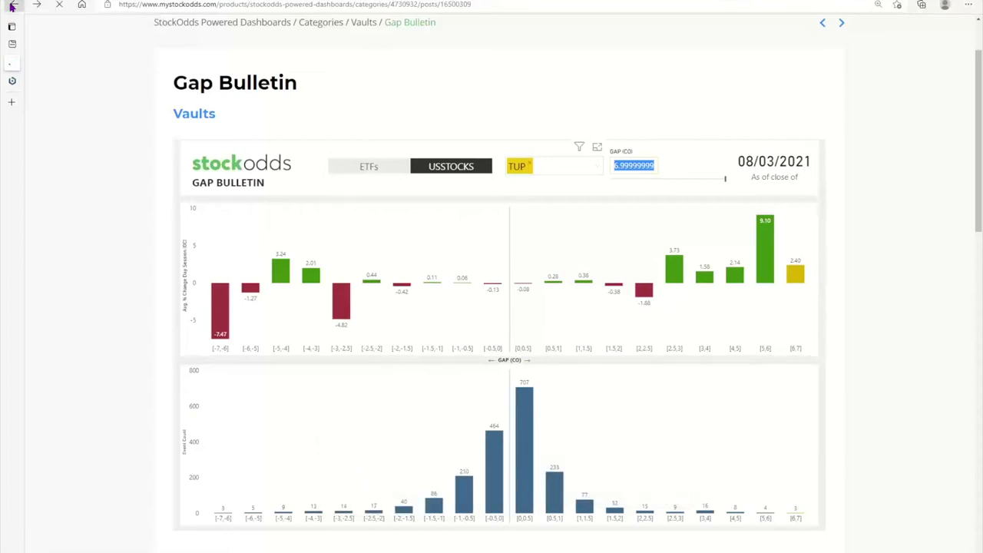
pyautogui.scroll(1, 631, 384)
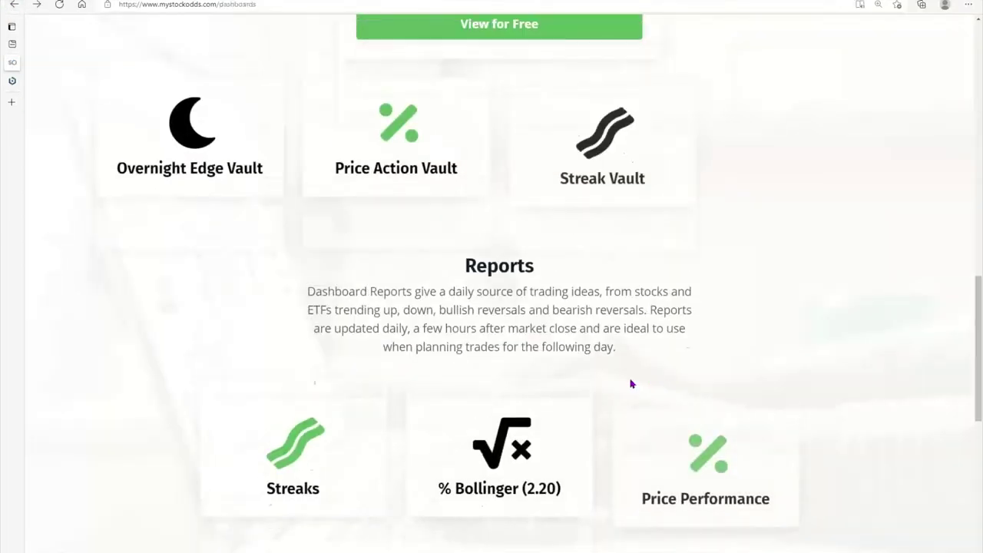
pyautogui.click(606, 234)
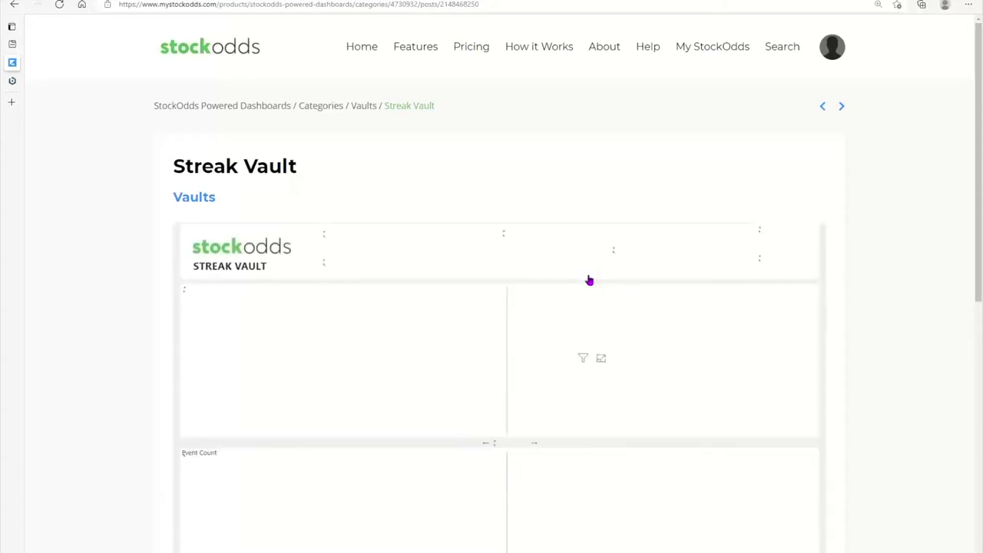
pyautogui.scroll(-1, 589, 280)
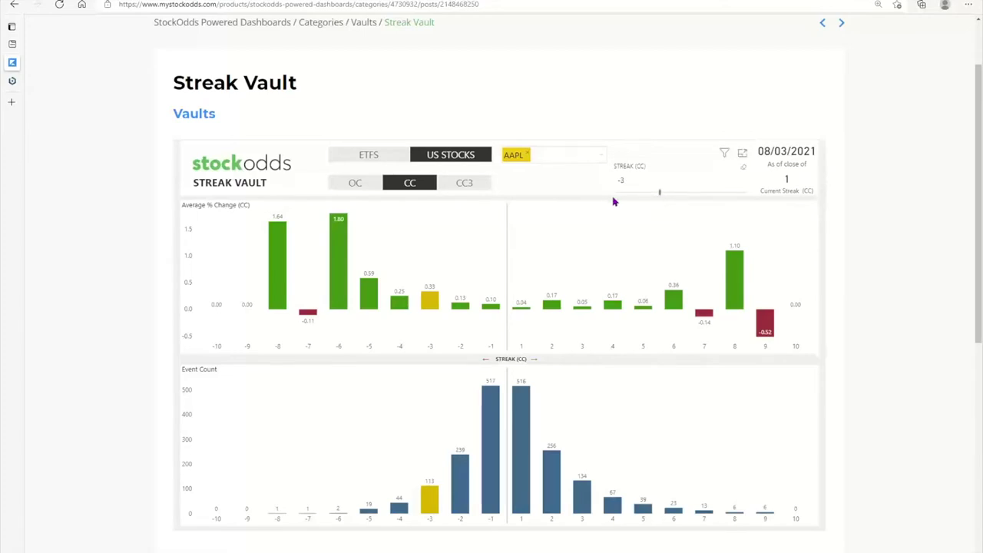
# Step: Switch the AAPL streak chart through OC and CC to CC3 and check the details of the -3 streak
pyautogui.click(355, 187)
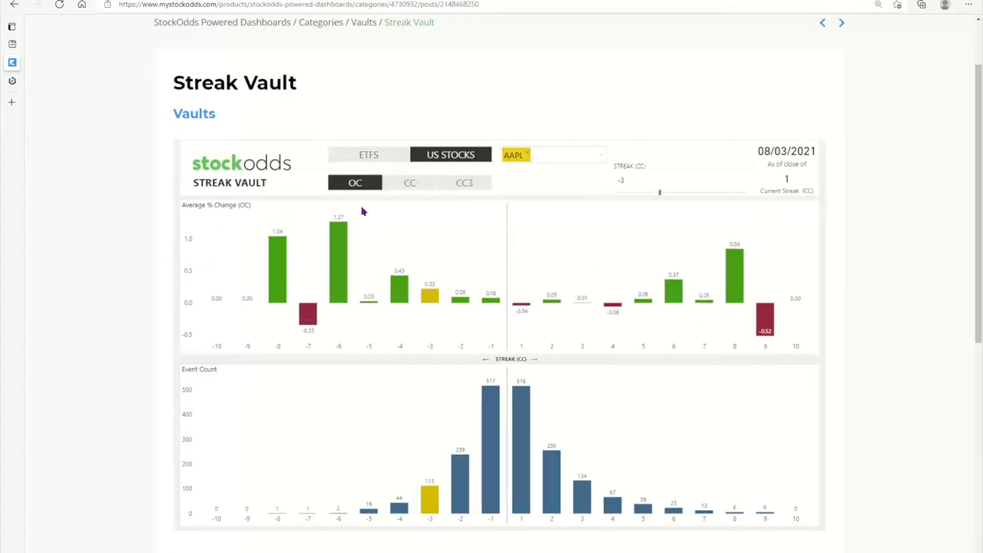
pyautogui.click(409, 187)
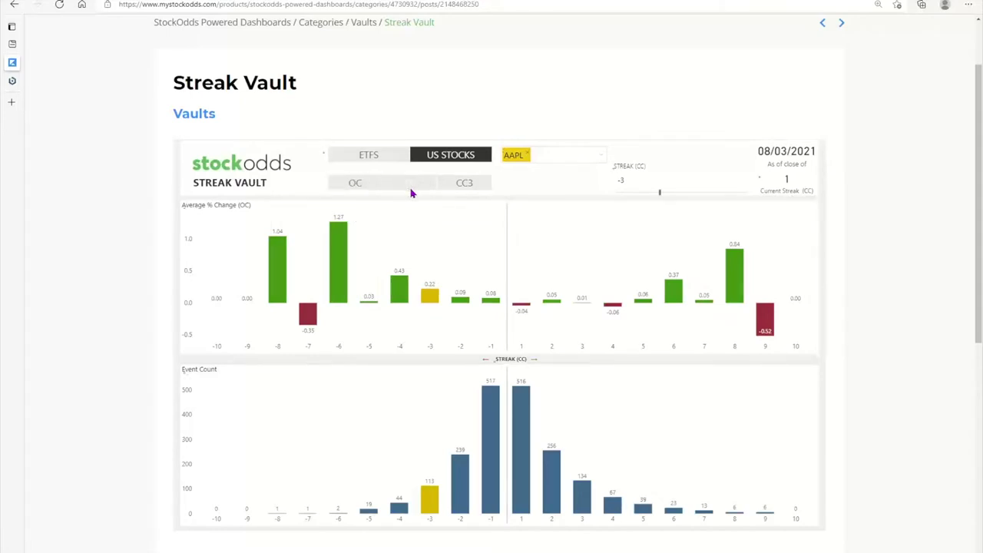
pyautogui.click(465, 186)
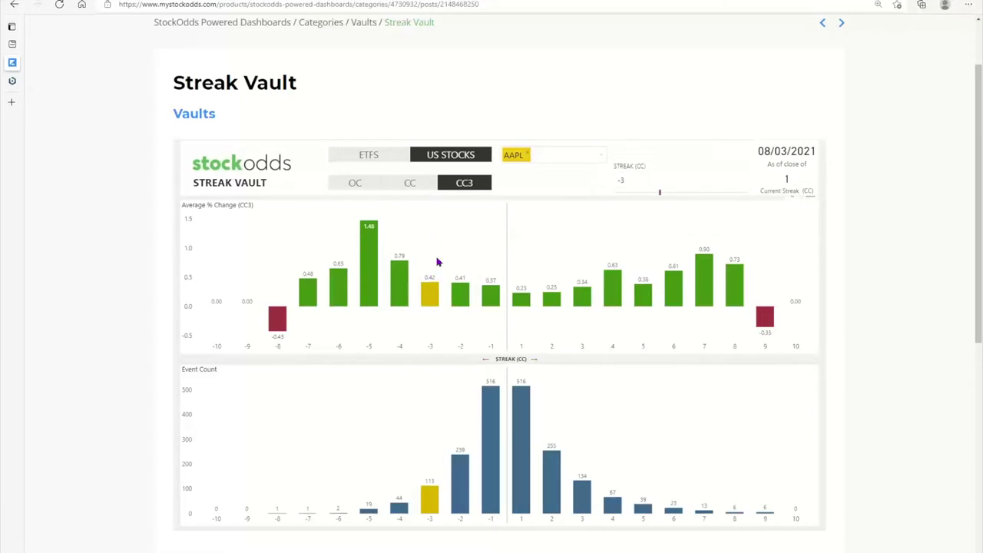
pyautogui.moveTo(431, 302)
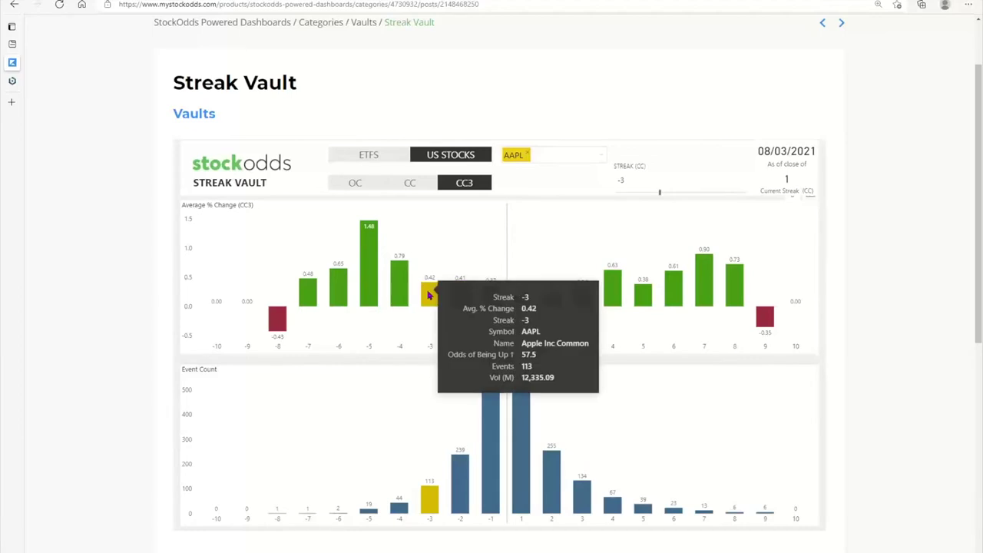
# Step: Set the STREAK (CC) value to -5
pyautogui.click(370, 291)
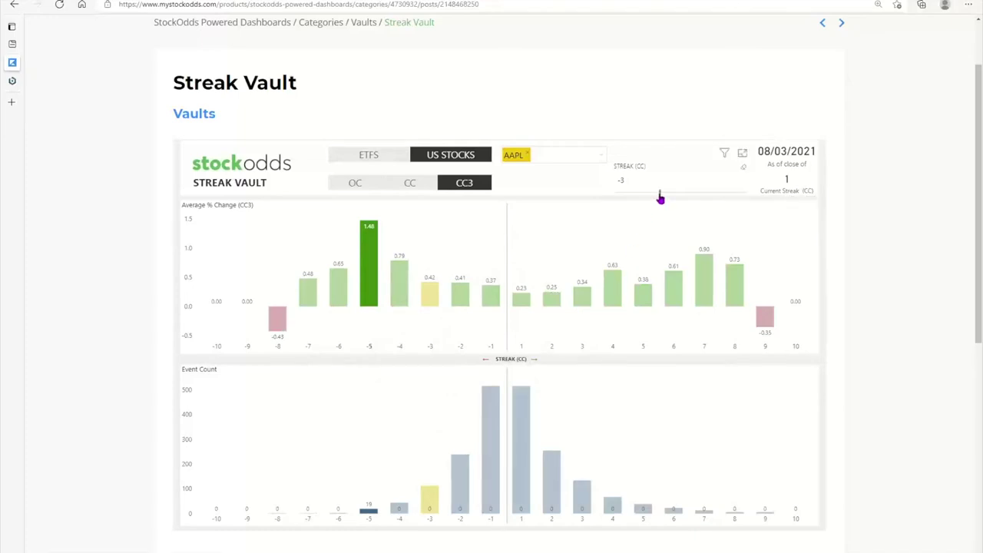
pyautogui.moveTo(658, 197); pyautogui.dragTo(653, 197)
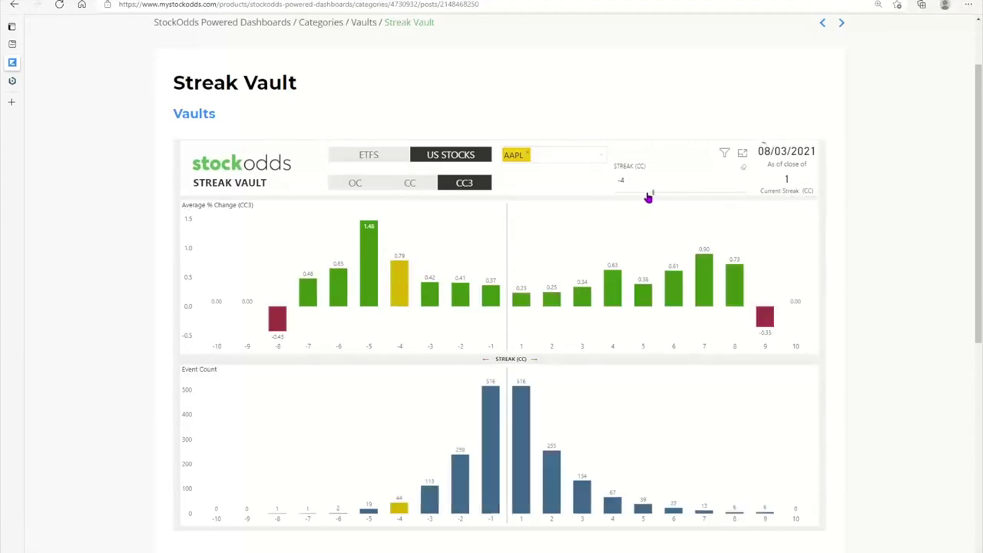
pyautogui.moveTo(647, 196); pyautogui.dragTo(638, 190)
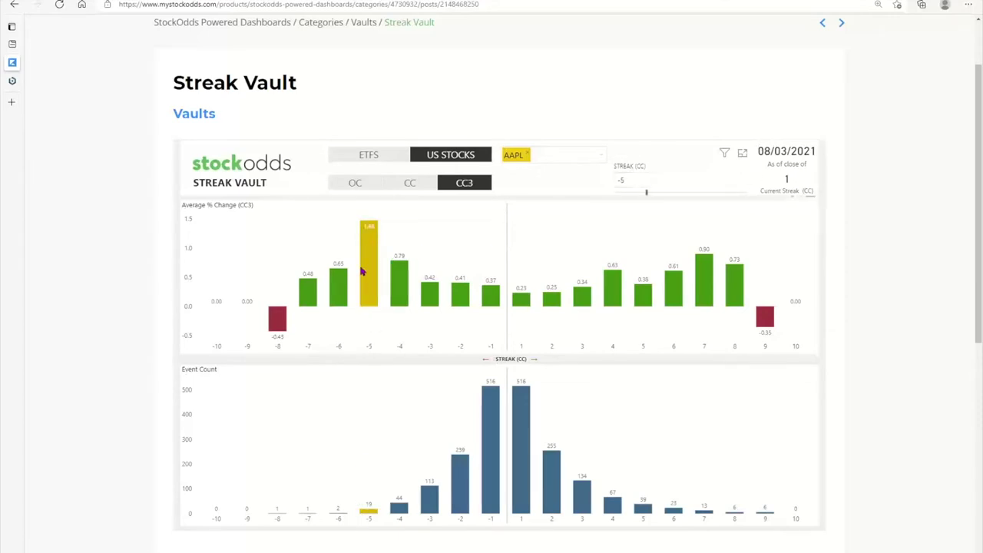
# Step: Examine AAPL's -5 and -8 streak bars and compare the OC results with the CC3 results
pyautogui.moveTo(368, 264)
pyautogui.moveTo(367, 294)
pyautogui.moveTo(279, 341)
pyautogui.click(362, 190)
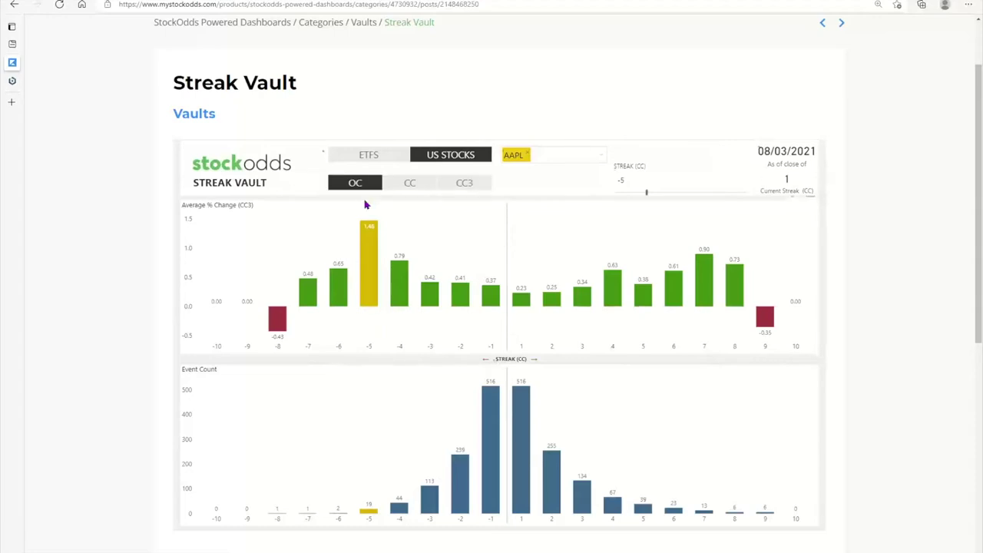
pyautogui.click(409, 185)
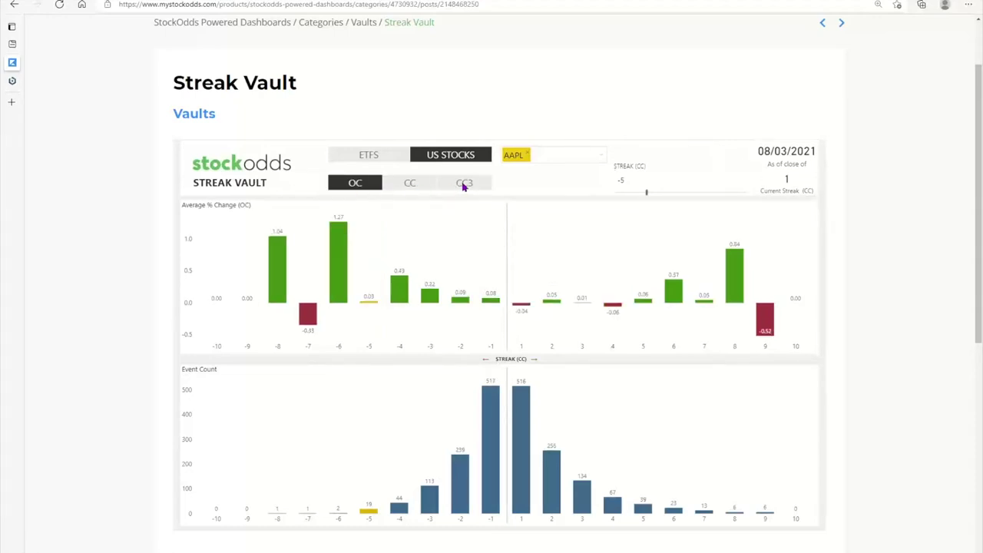
pyautogui.click(464, 184)
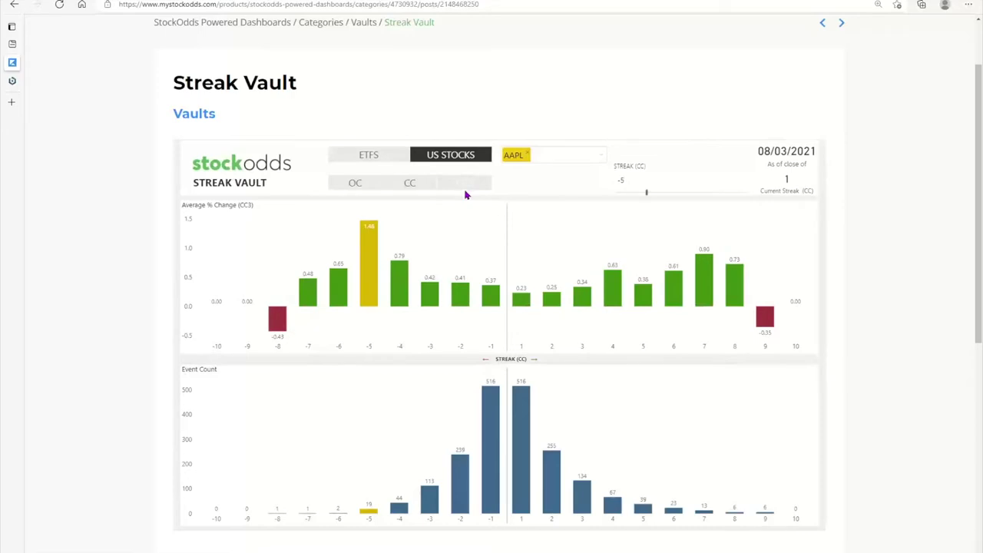
# Step: Return to the dashboards overview and look through the available vaults and reports
pyautogui.click(15, 5)
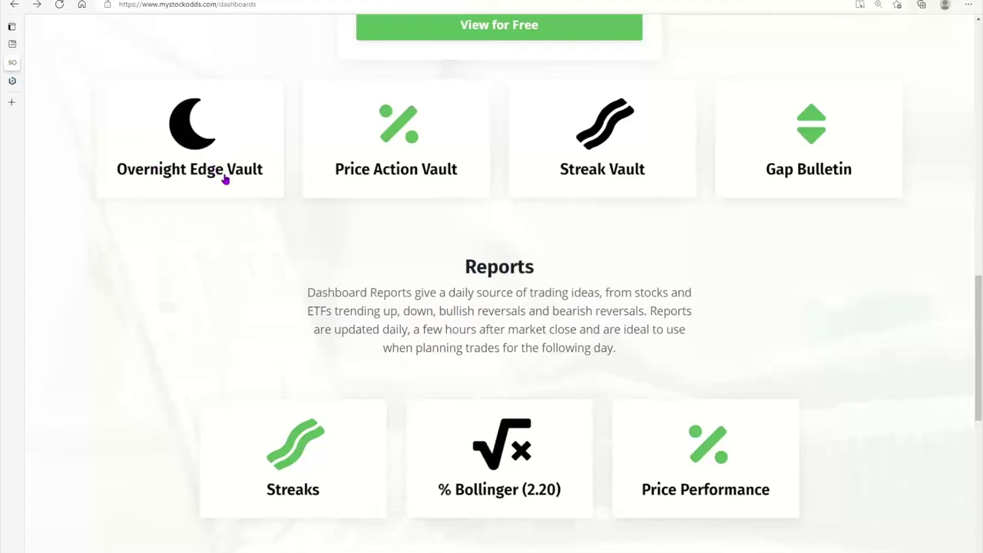
pyautogui.scroll(-2, 225, 179)
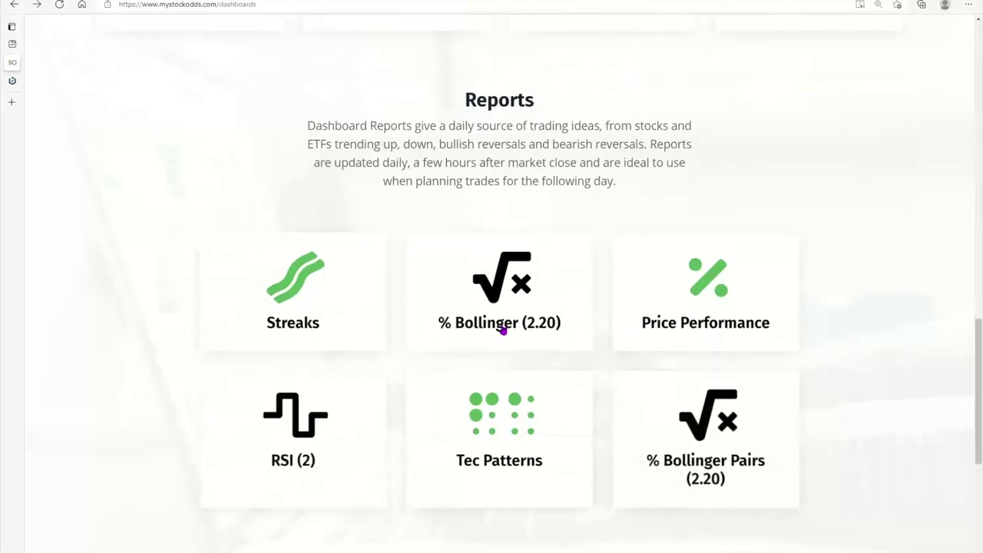
pyautogui.scroll(-1, 503, 329)
pyautogui.scroll(1, 505, 329)
pyautogui.scroll(1, 542, 349)
pyautogui.scroll(2, 466, 118)
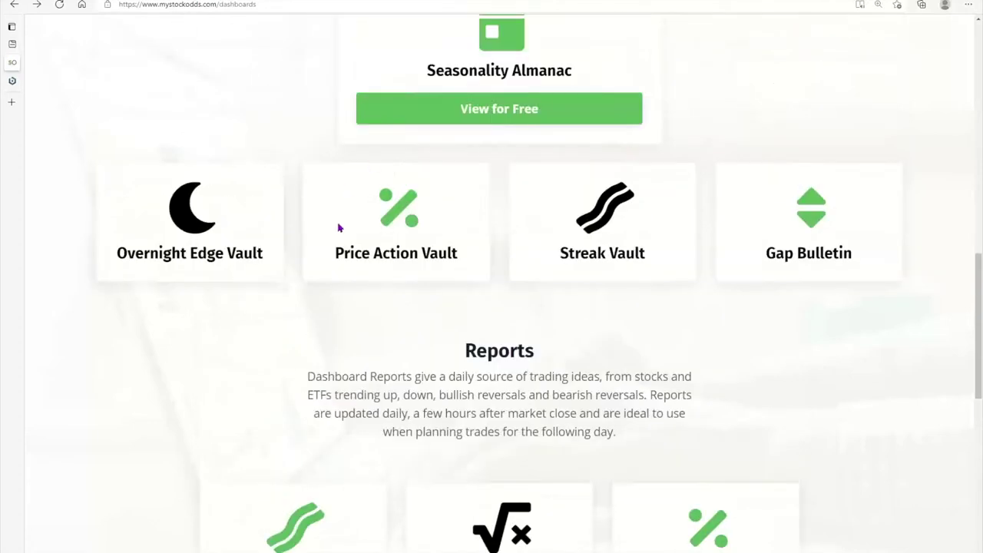
pyautogui.scroll(-1, 502, 423)
pyautogui.scroll(-3, 502, 423)
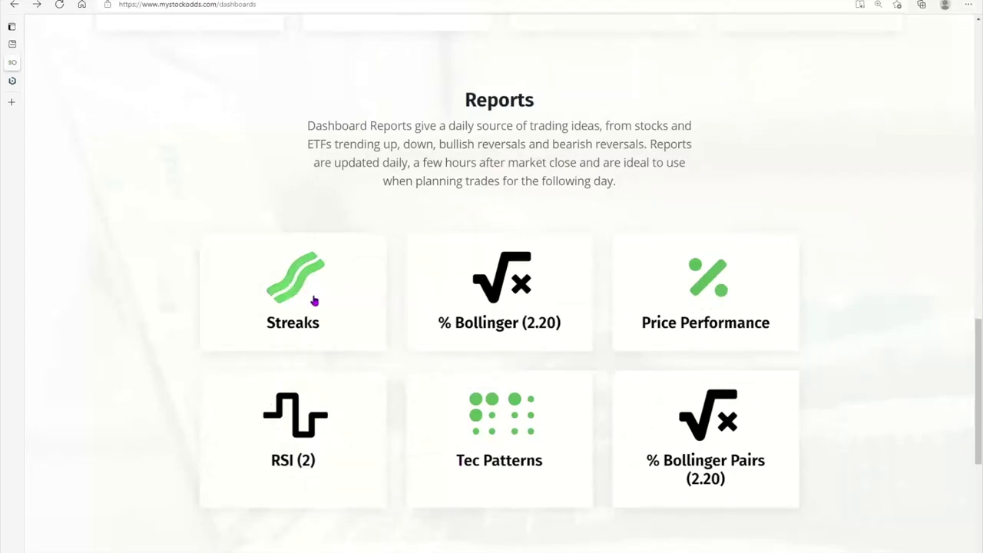
# Step: Open the RSI (2) report and examine its trending and reversal panels for projected 3-day returns
pyautogui.click(304, 437)
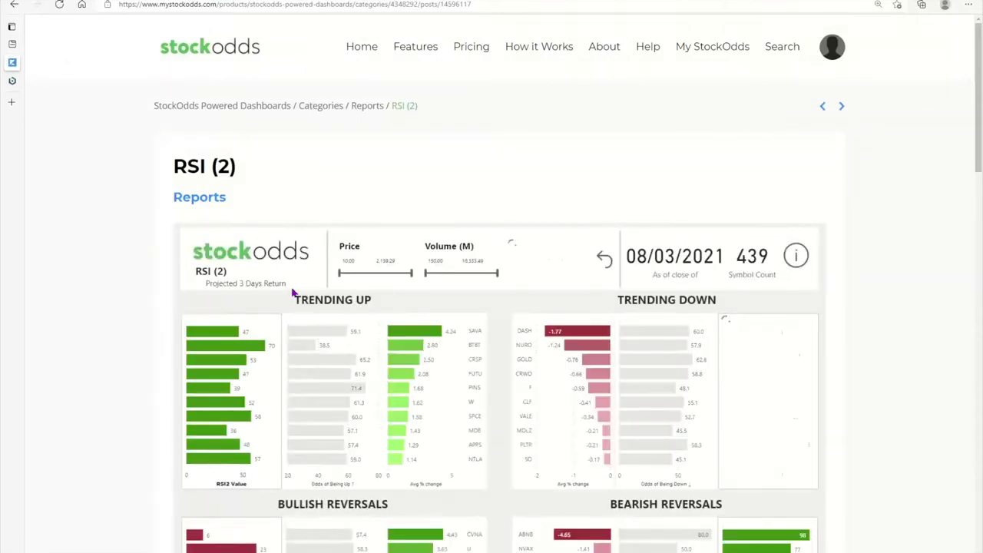
pyautogui.scroll(-2, 294, 304)
pyautogui.scroll(-1, 292, 292)
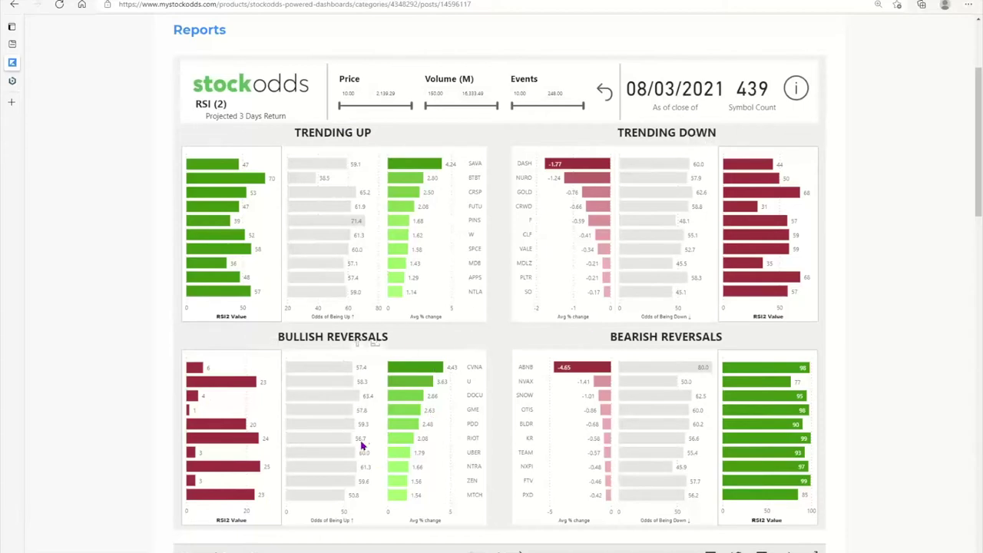
pyautogui.moveTo(772, 472)
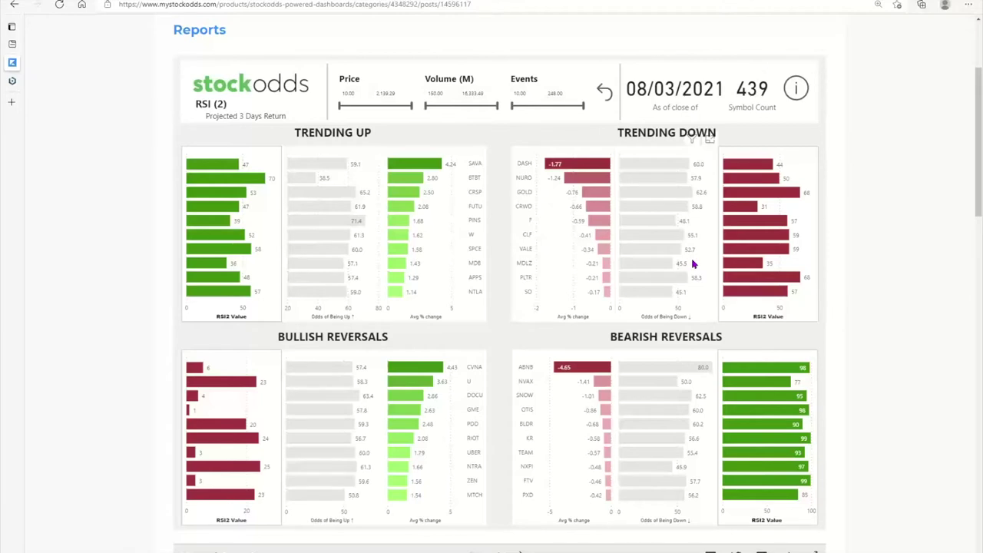
pyautogui.moveTo(683, 288)
pyautogui.moveTo(341, 482)
pyautogui.scroll(-1, 341, 481)
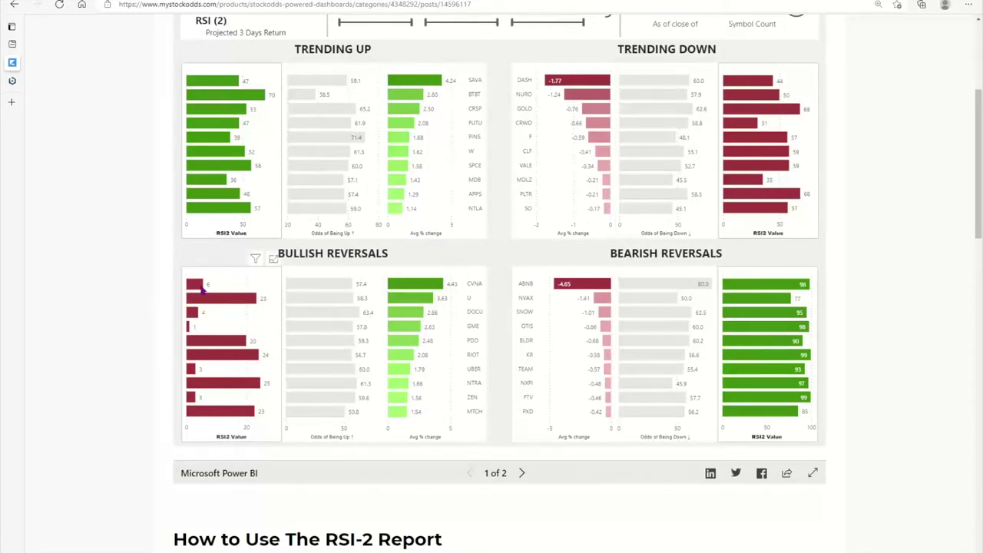
# Step: Check CVNA's RSI2 details in the Bullish Reversals panel and compare its bars with the Bearish Reversals panel
pyautogui.moveTo(201, 290)
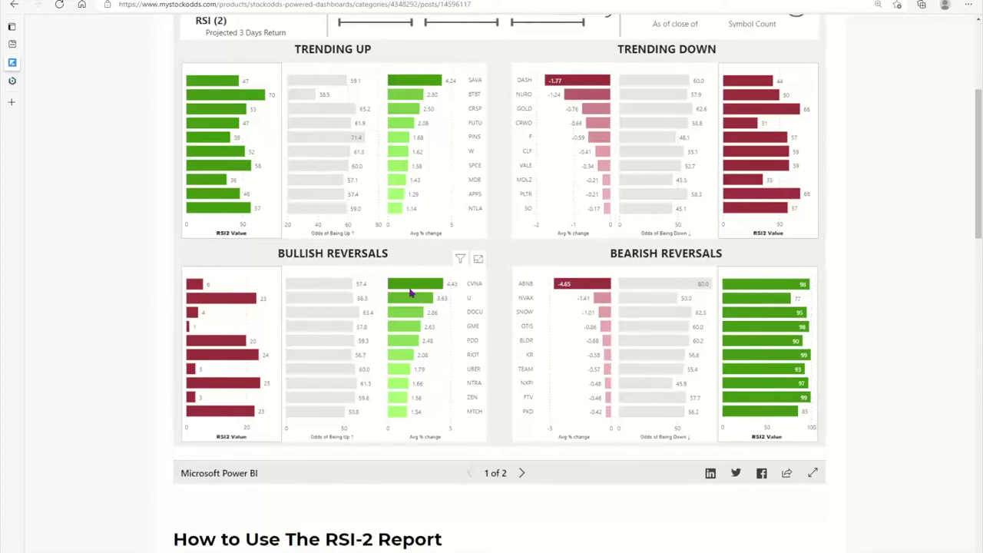
pyautogui.moveTo(412, 356)
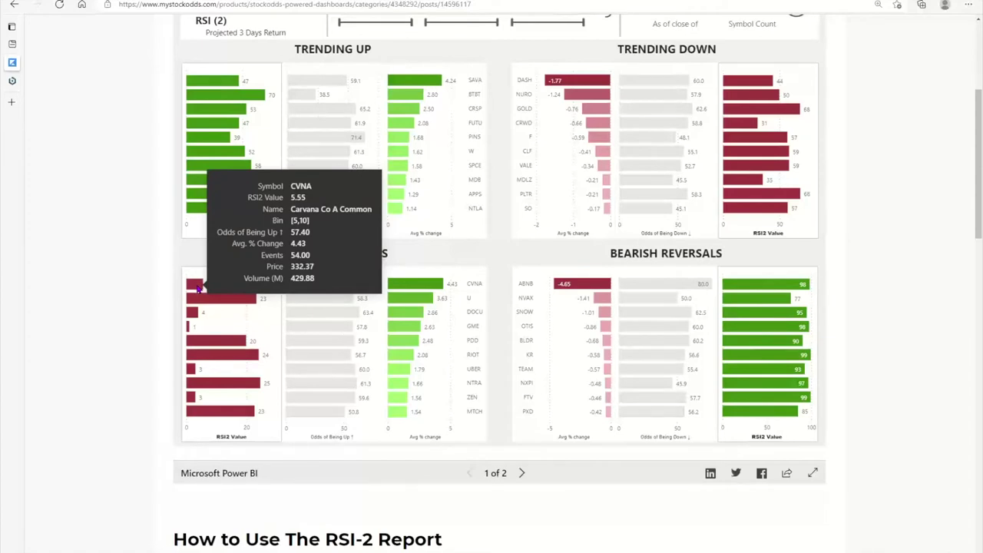
pyautogui.moveTo(407, 292)
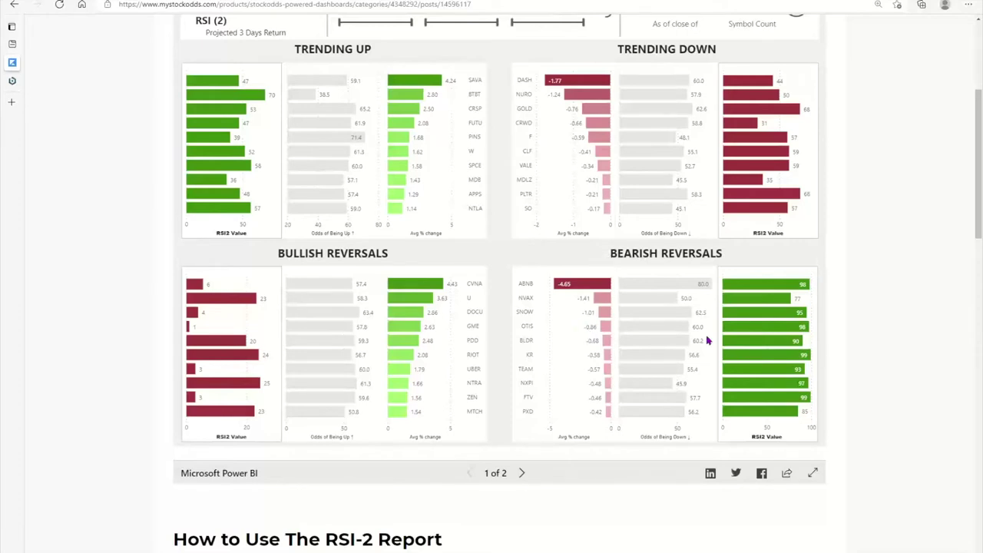
pyautogui.moveTo(807, 387)
pyautogui.moveTo(402, 359)
# Step: Look through the RSI (2) report's distribution charts on page 2 and the How to Use The RSI-2 Report notes
pyautogui.click(522, 473)
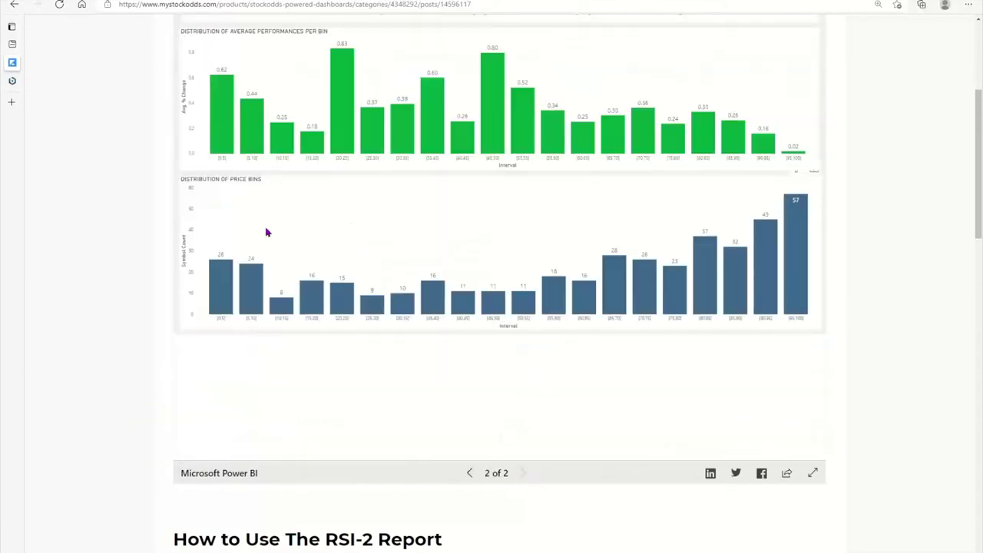
pyautogui.scroll(1, 225, 257)
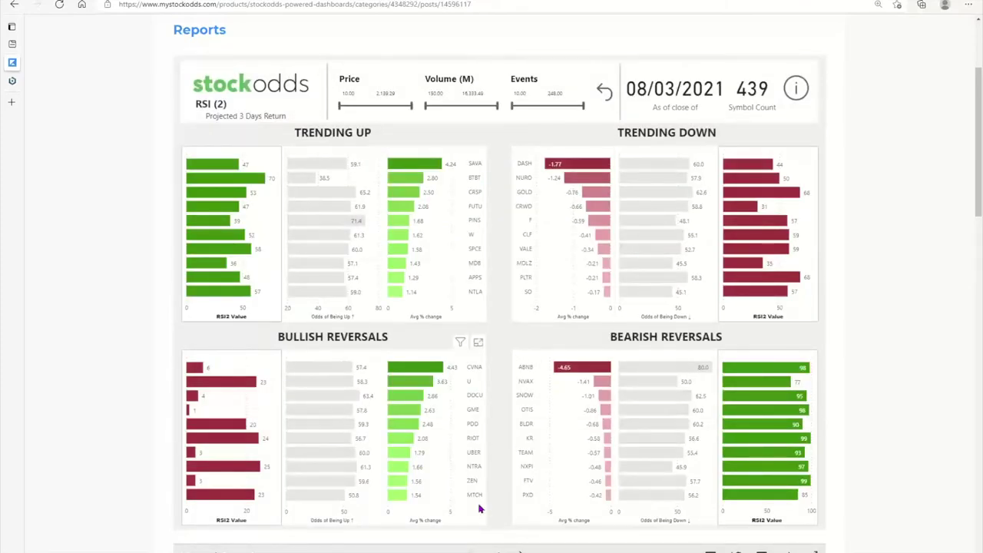
pyautogui.scroll(-2, 460, 507)
pyautogui.scroll(-2, 461, 445)
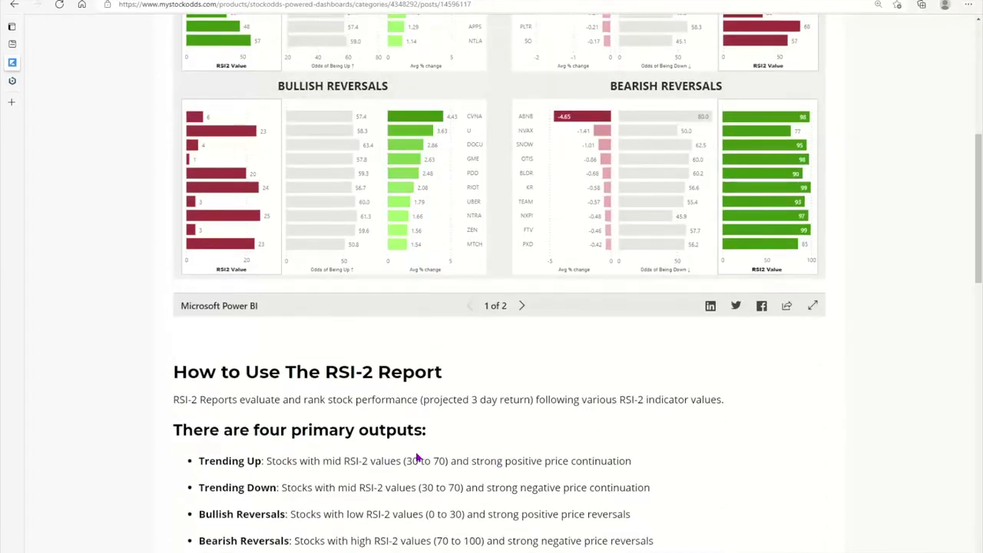
pyautogui.scroll(3, 343, 464)
pyautogui.scroll(1, 342, 464)
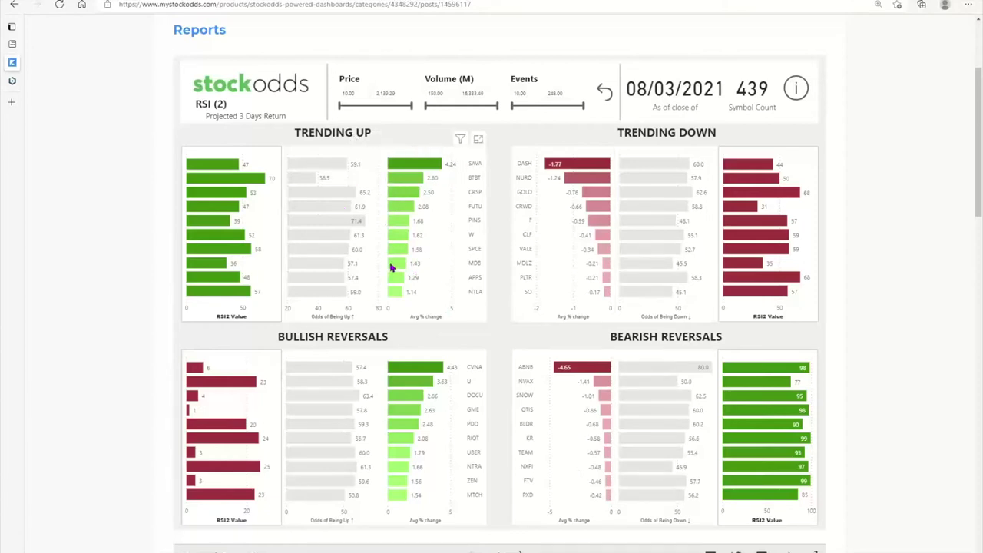
pyautogui.moveTo(389, 269)
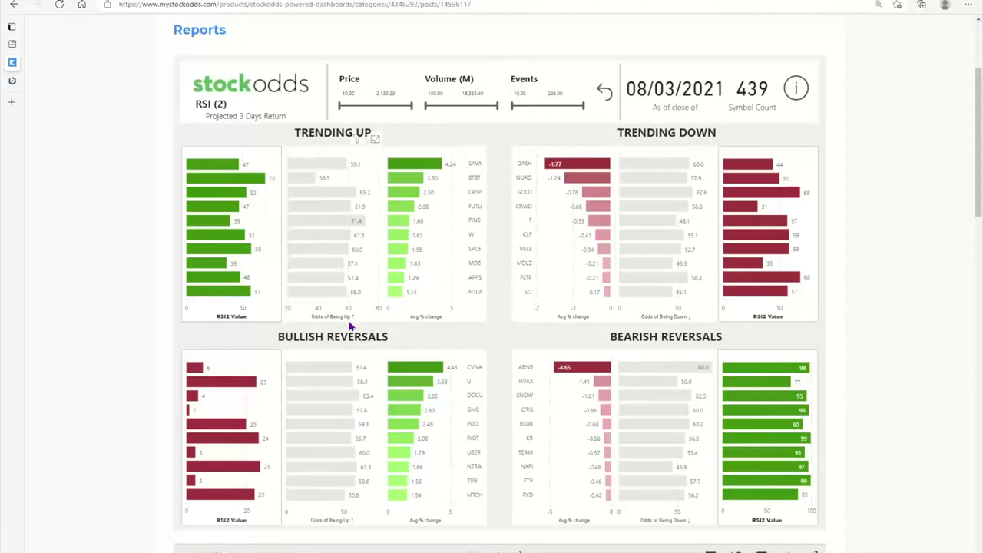
# Step: Switch to the stockodds.net site and log in with the saved credentials to reach the exploration filters
pyautogui.click(22, 81)
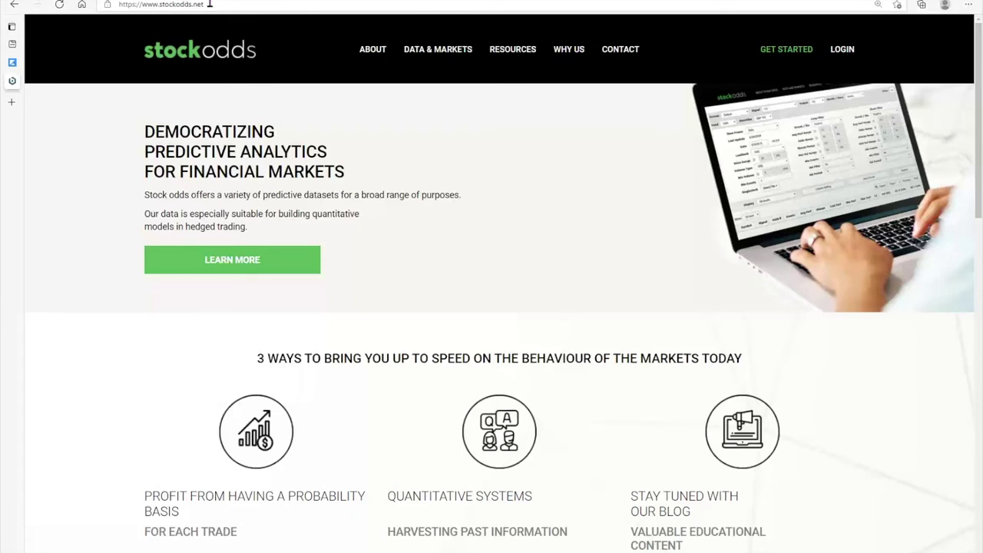
pyautogui.click(850, 55)
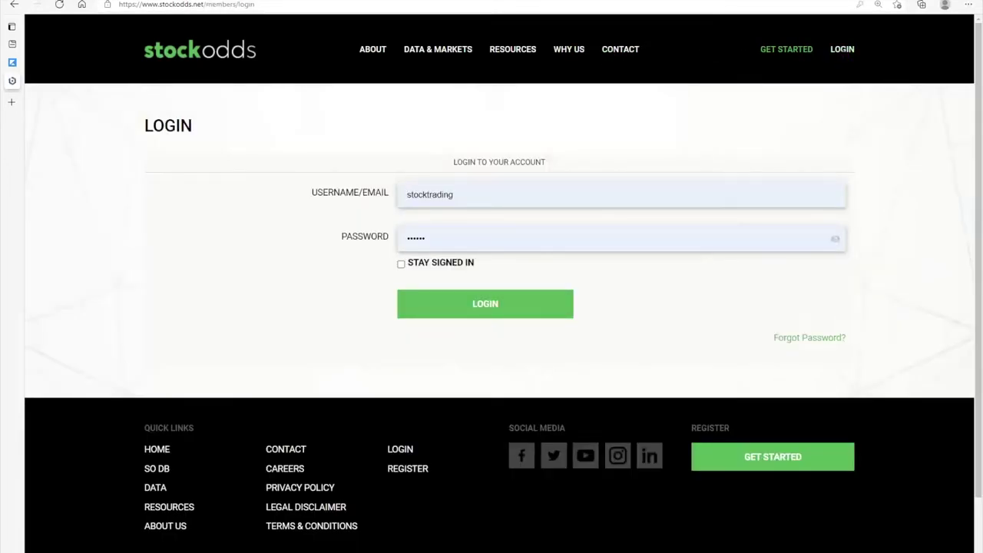
pyautogui.click(533, 311)
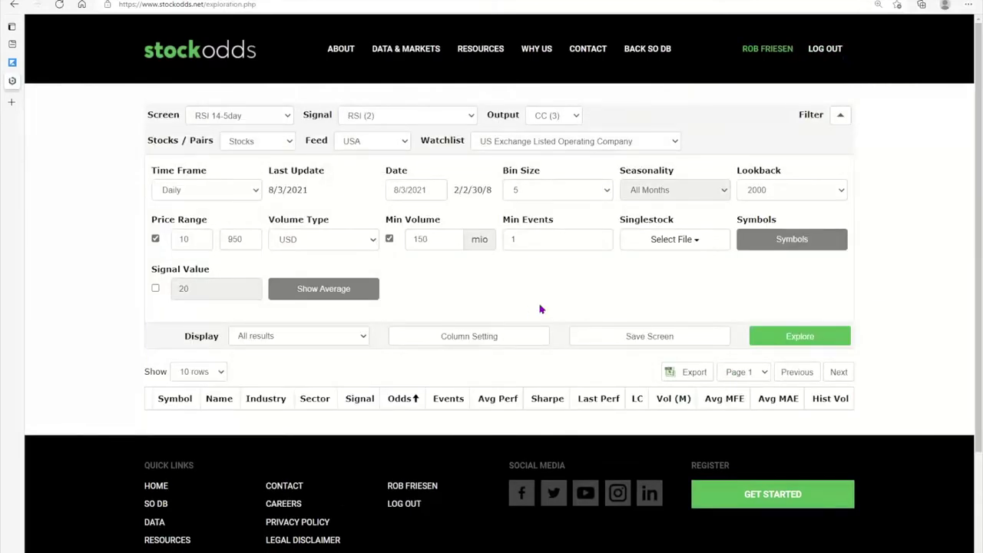
pyautogui.scroll(-1, 540, 309)
pyautogui.scroll(1, 601, 303)
# Step: Look through the available streak and bin signals for the screen, from OC to the stochastic indicators
pyautogui.click(471, 116)
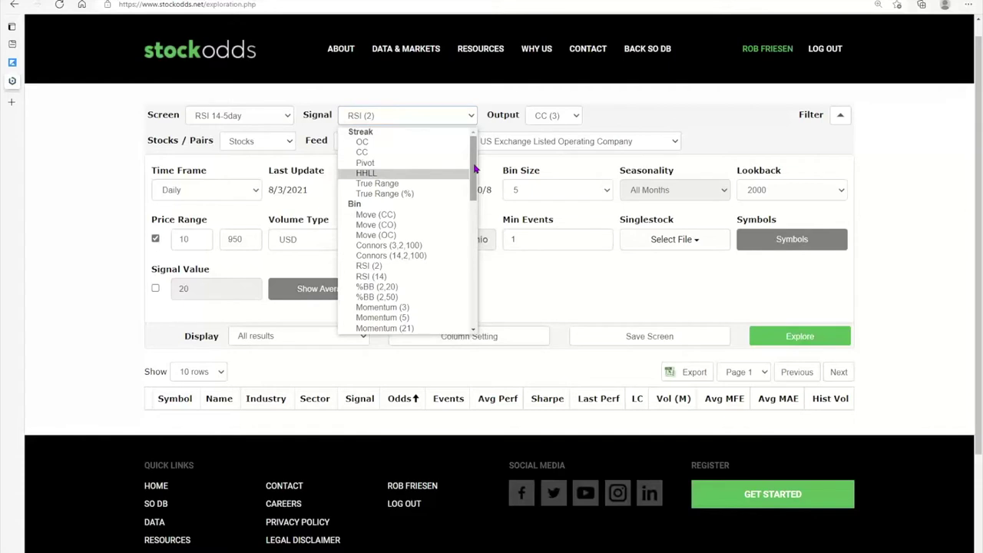
pyautogui.click(470, 117)
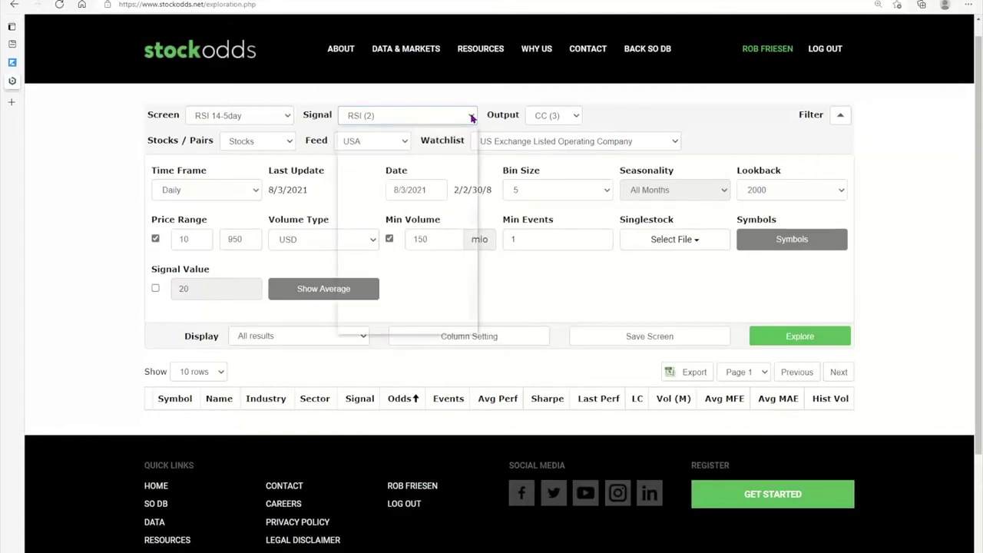
pyautogui.click(471, 117)
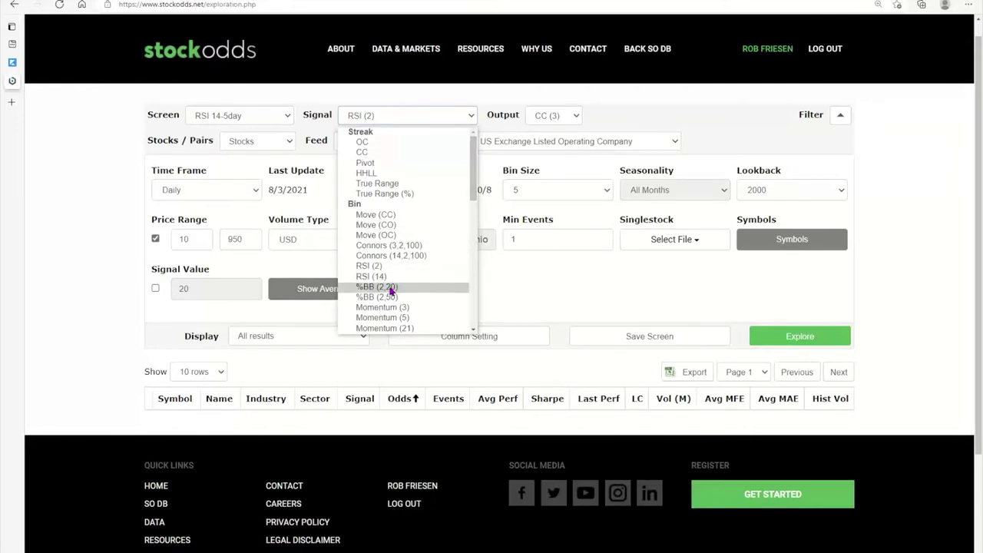
pyautogui.scroll(-1, 390, 288)
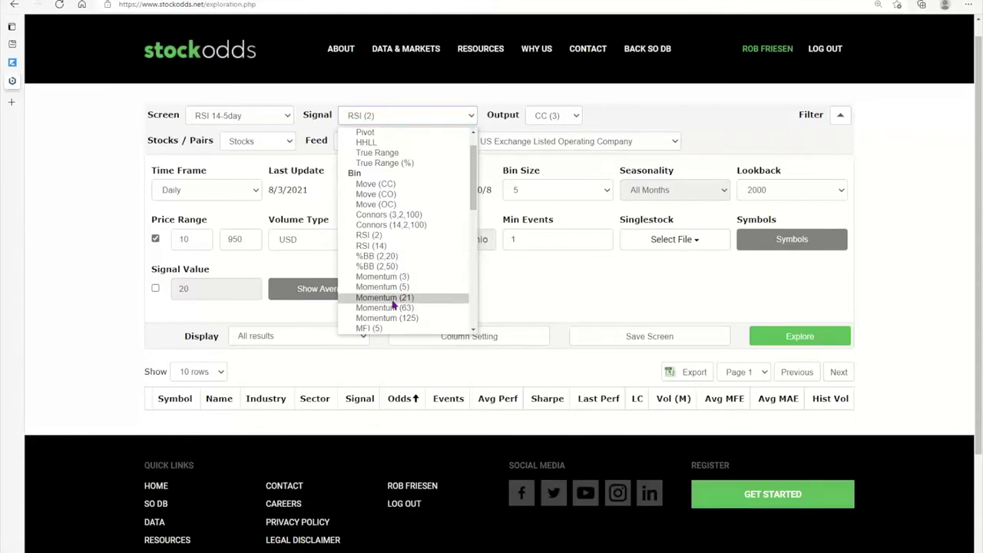
pyautogui.scroll(-3, 393, 304)
pyautogui.scroll(3, 391, 305)
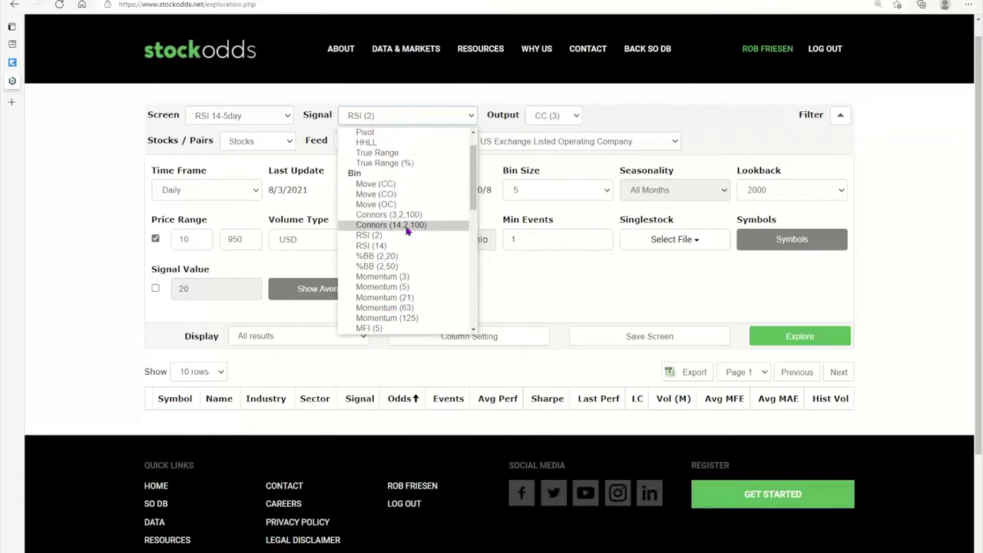
pyautogui.scroll(-2, 392, 264)
pyautogui.scroll(-1, 392, 267)
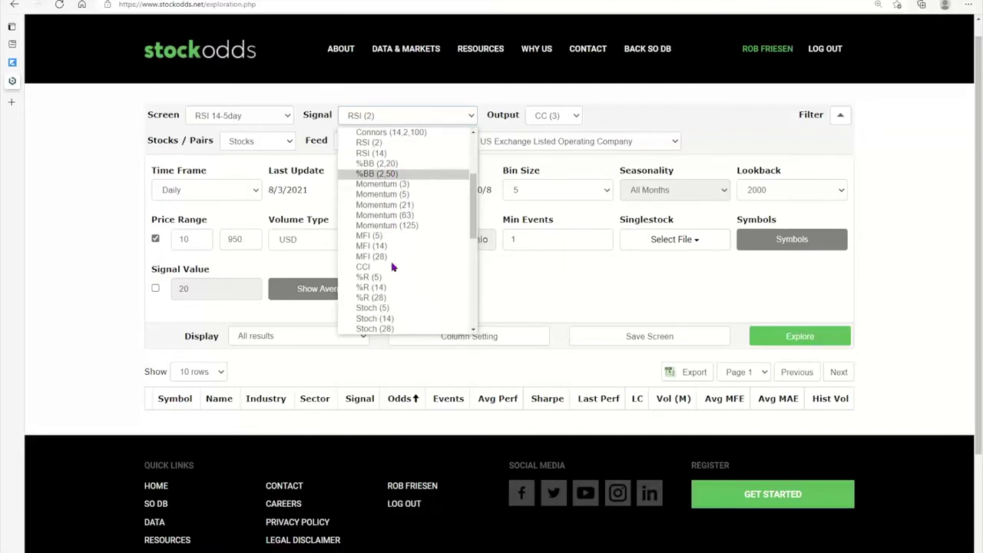
pyautogui.scroll(3, 389, 271)
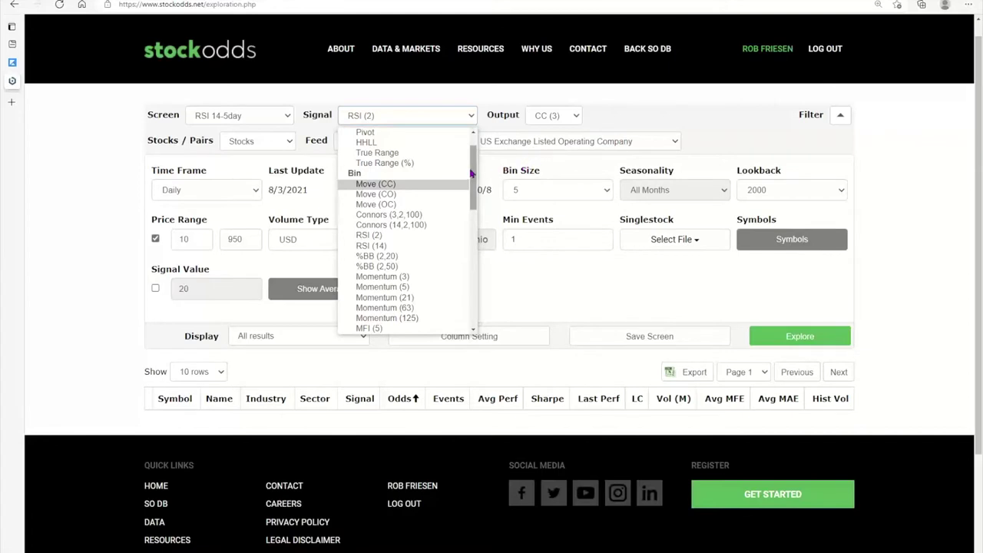
pyautogui.moveTo(473, 172); pyautogui.dragTo(474, 150)
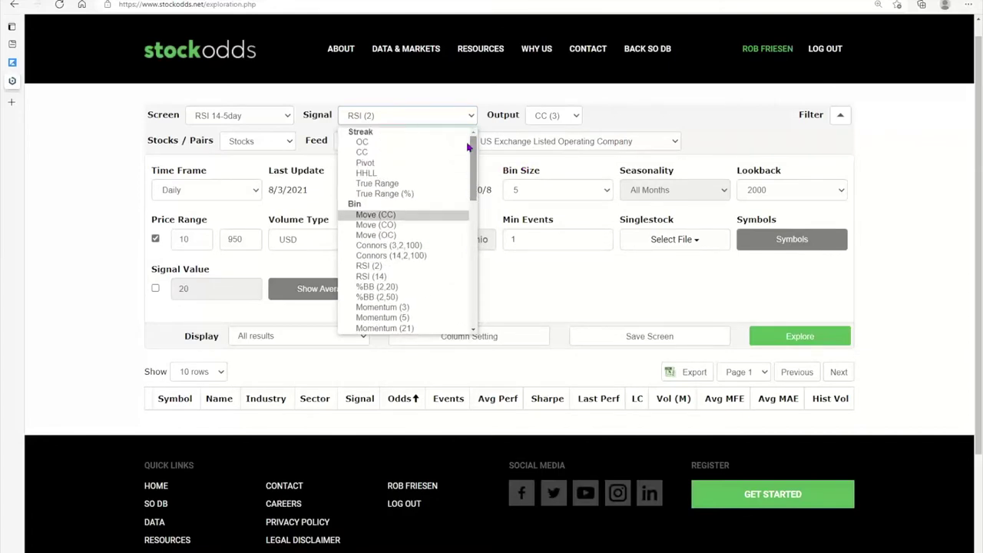
# Step: Set the screen's signal to the CC streak and its output to OC
pyautogui.click(390, 145)
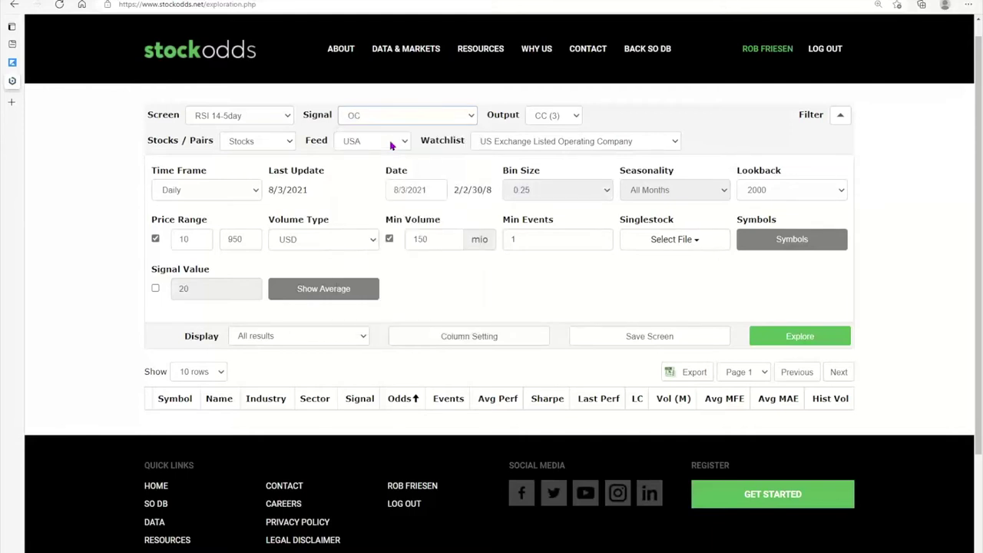
pyautogui.click(474, 117)
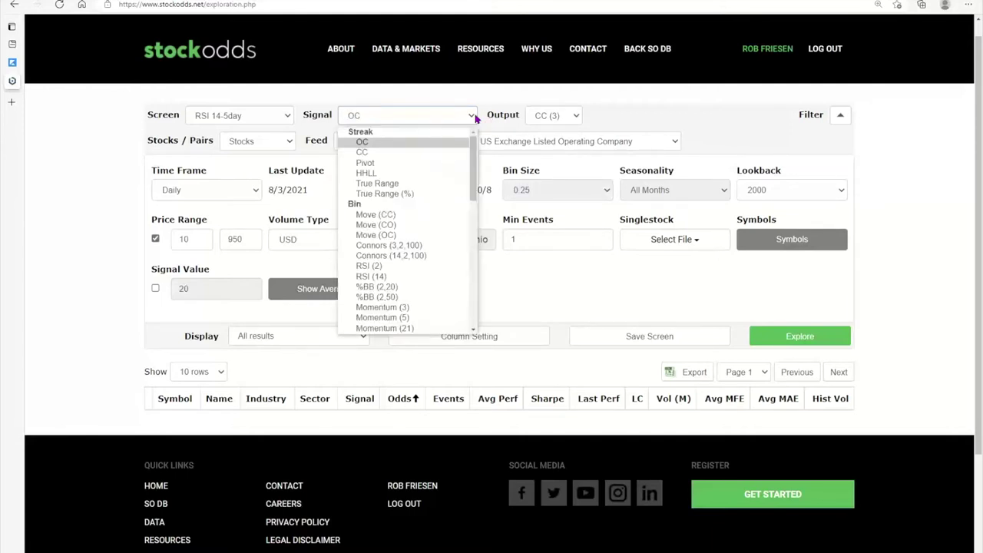
pyautogui.click(366, 152)
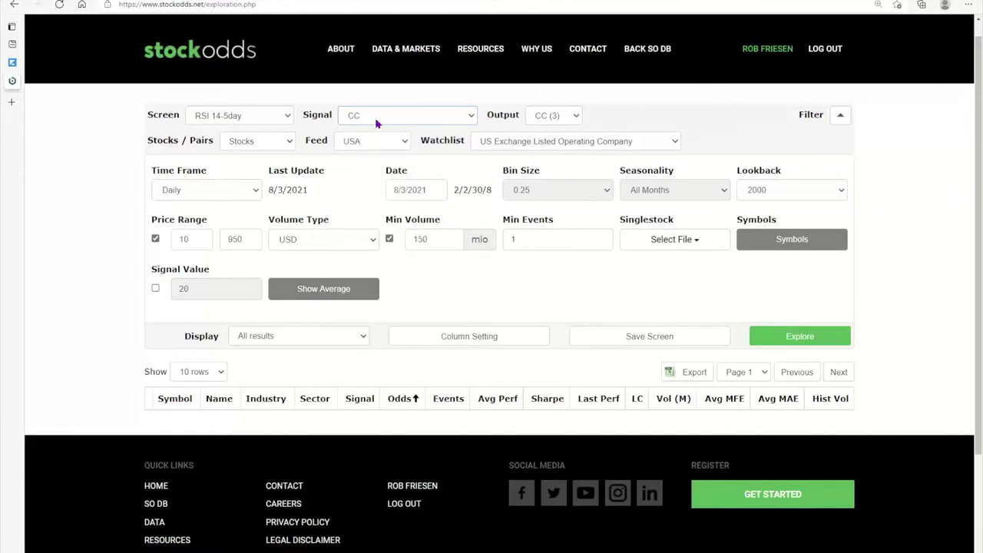
pyautogui.click(579, 116)
pyautogui.click(560, 135)
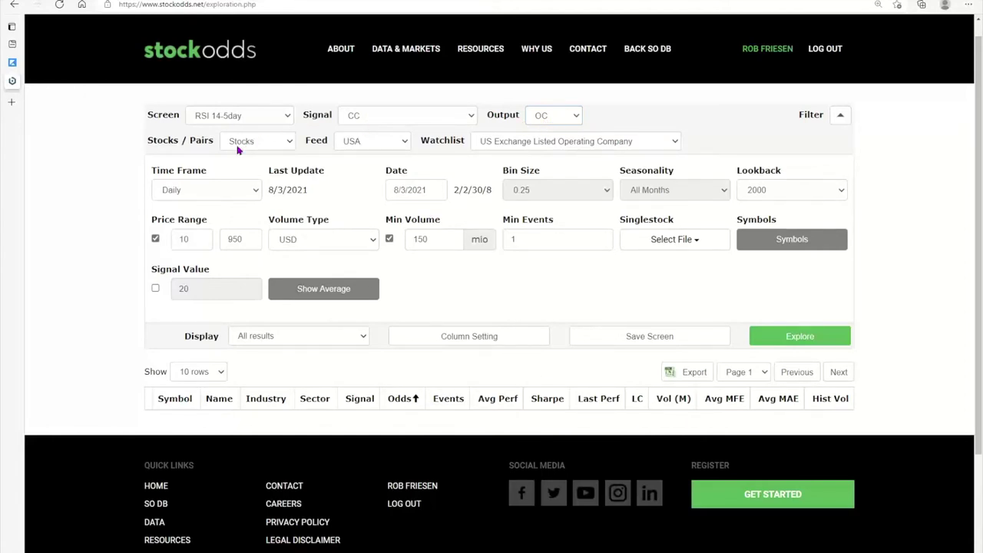
# Step: Review the Stocks / Pairs choices and the available market feeds without changing either setting
pyautogui.click(291, 146)
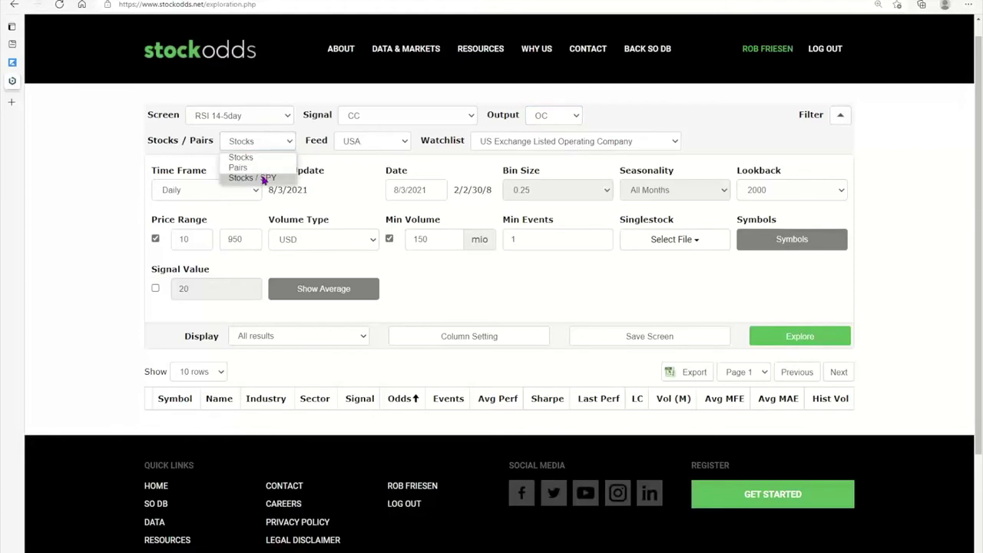
pyautogui.click(408, 146)
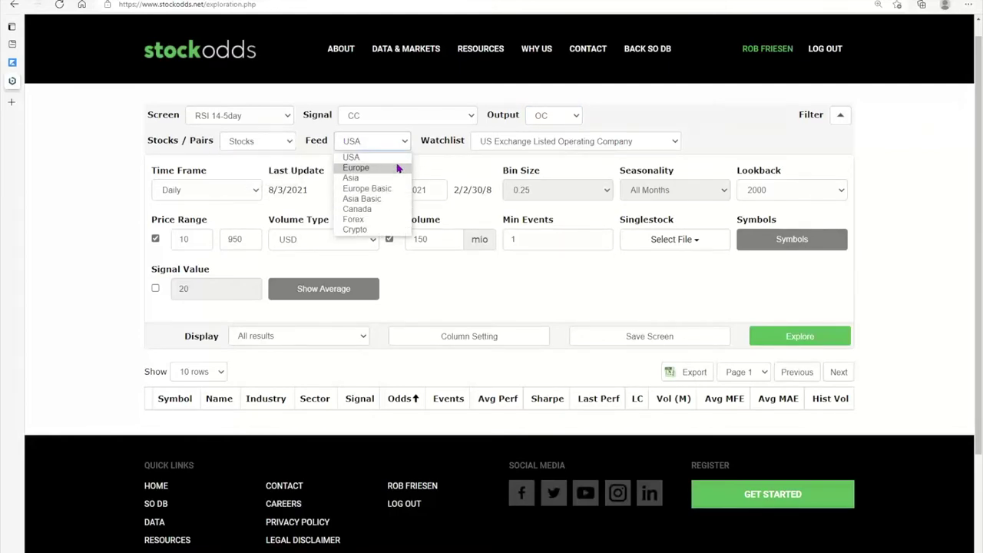
pyautogui.click(445, 152)
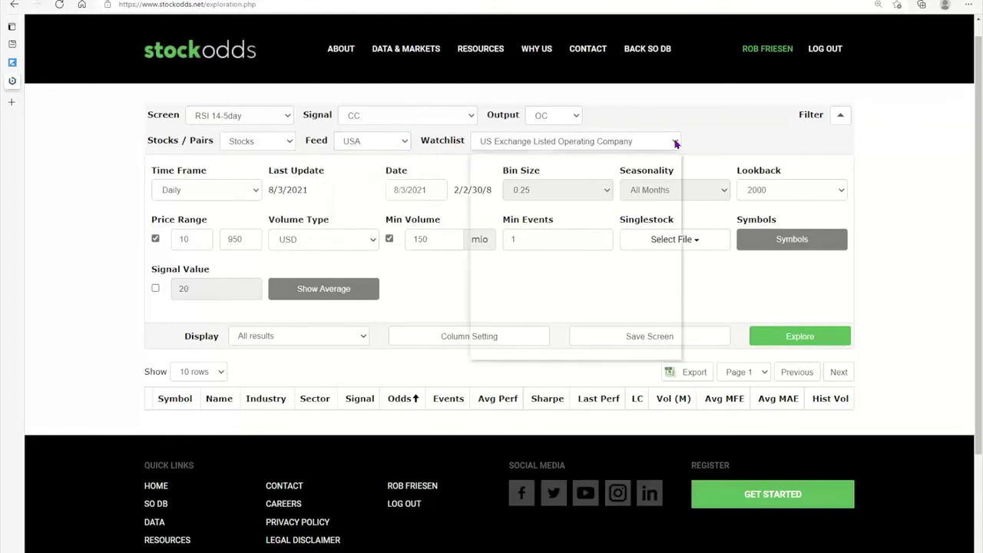
# Step: Set the watchlist to S&P 100 and review the other available watchlists
pyautogui.click(677, 143)
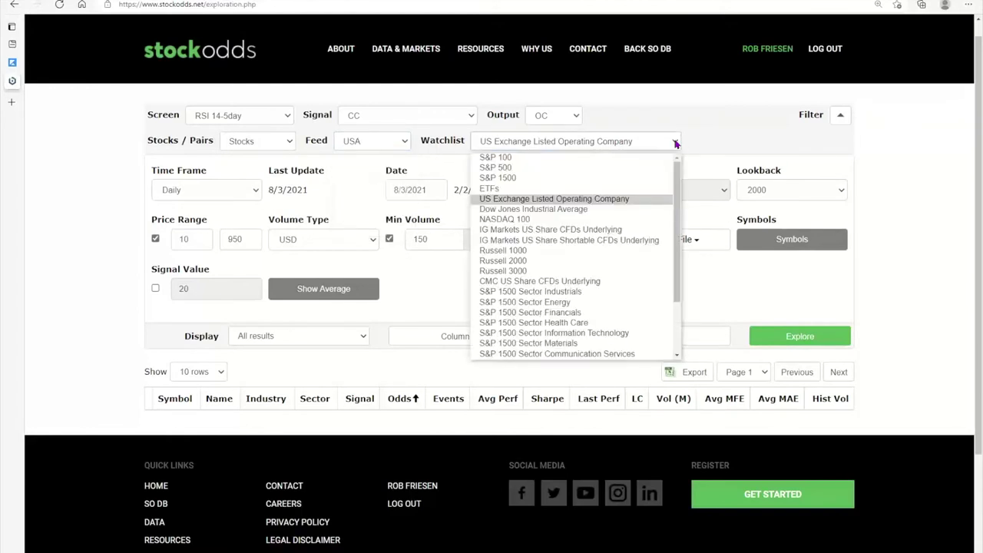
pyautogui.click(554, 161)
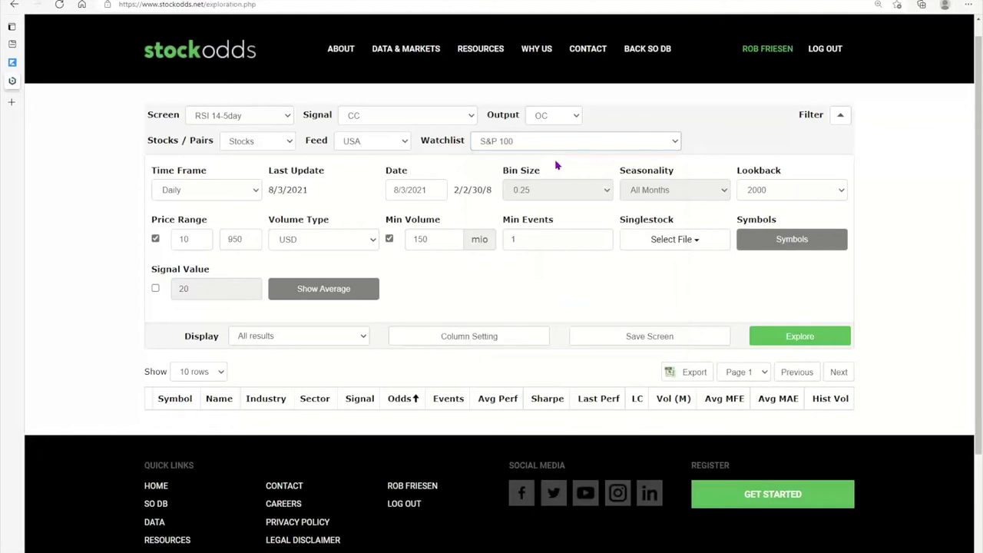
pyautogui.click(654, 145)
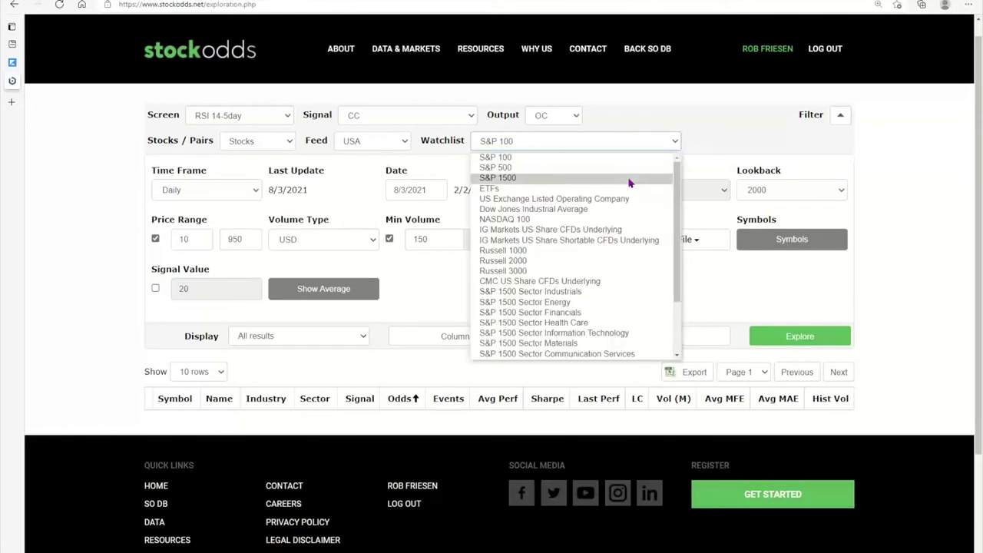
pyautogui.click(671, 140)
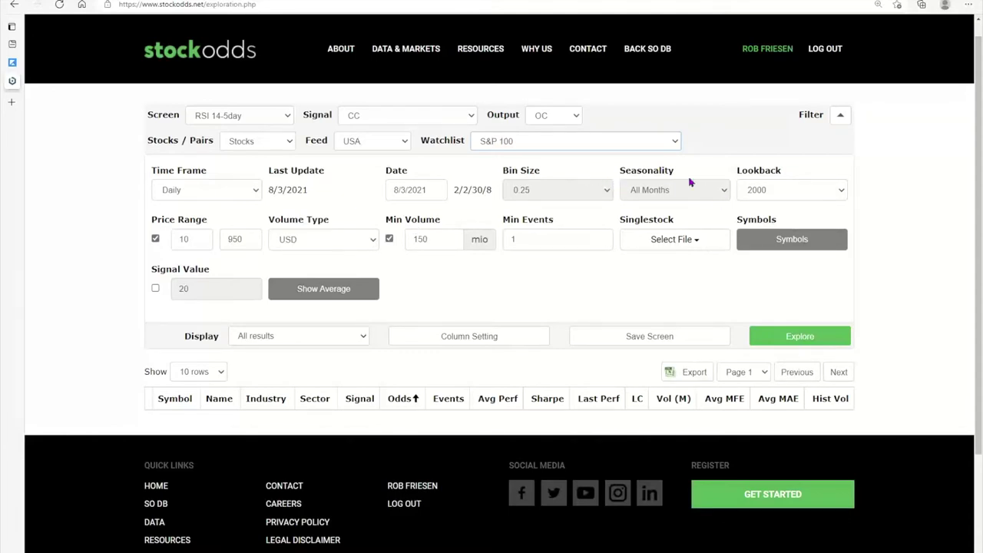
# Step: Review the available lookback lengths and turn off the price range filter, leaving the minimum volume filter enabled
pyautogui.click(840, 192)
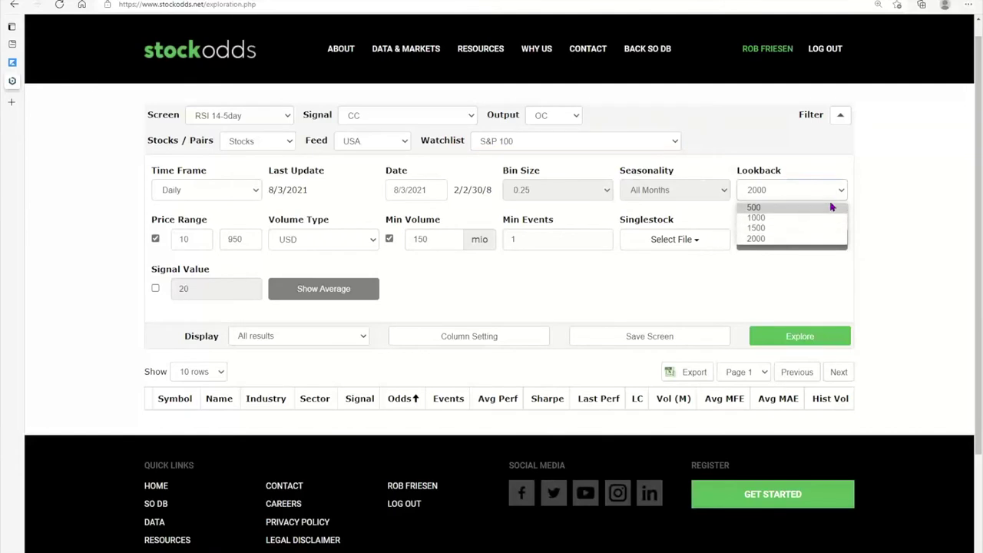
pyautogui.click(902, 231)
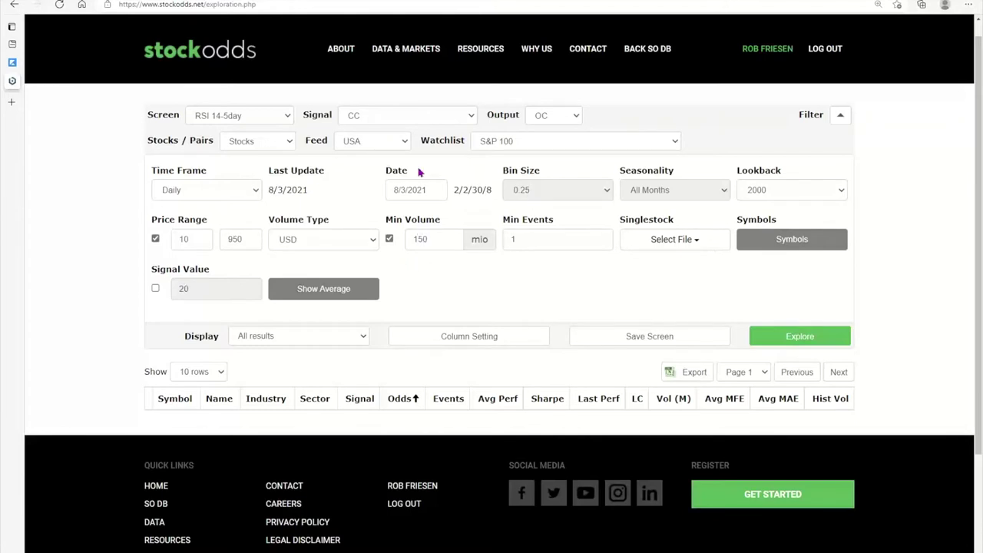
pyautogui.click(155, 239)
pyautogui.click(389, 239)
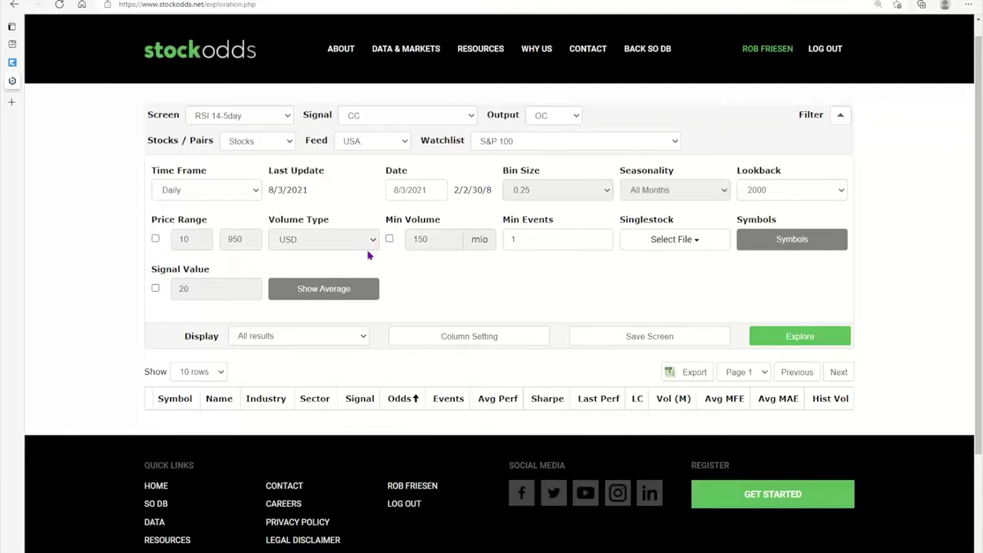
pyautogui.click(390, 239)
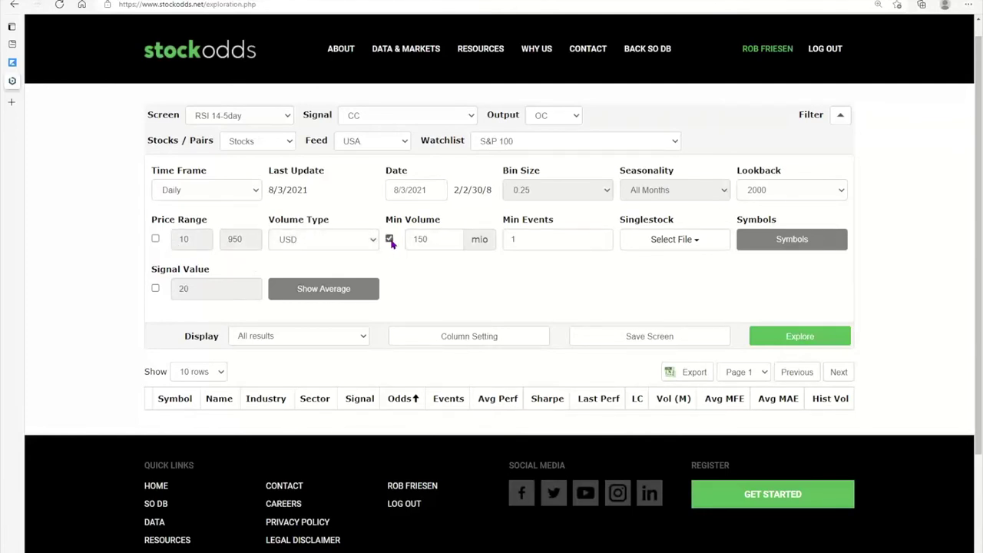
# Step: Set the volume type to Shares and the minimum volume to 1 million
pyautogui.click(374, 241)
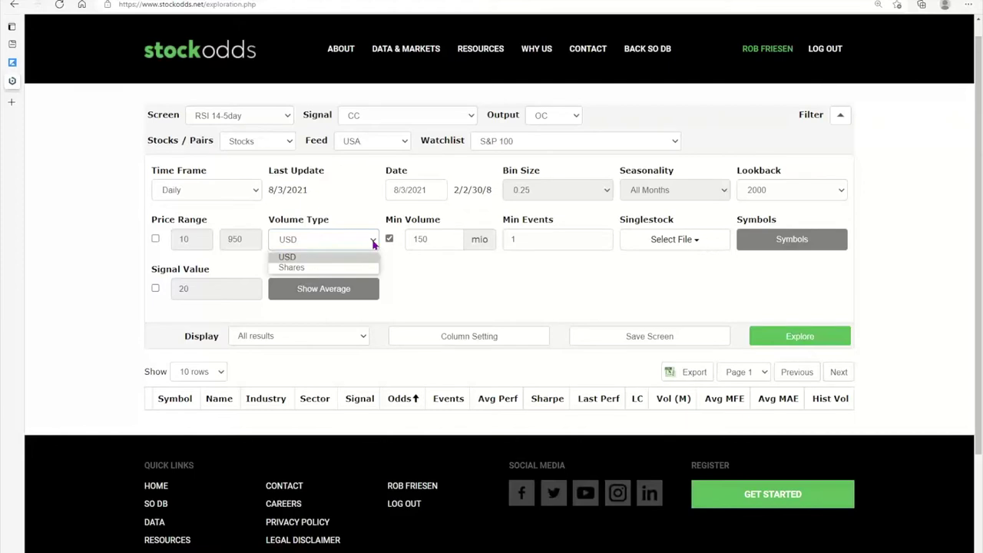
pyautogui.doubleClick(461, 241)
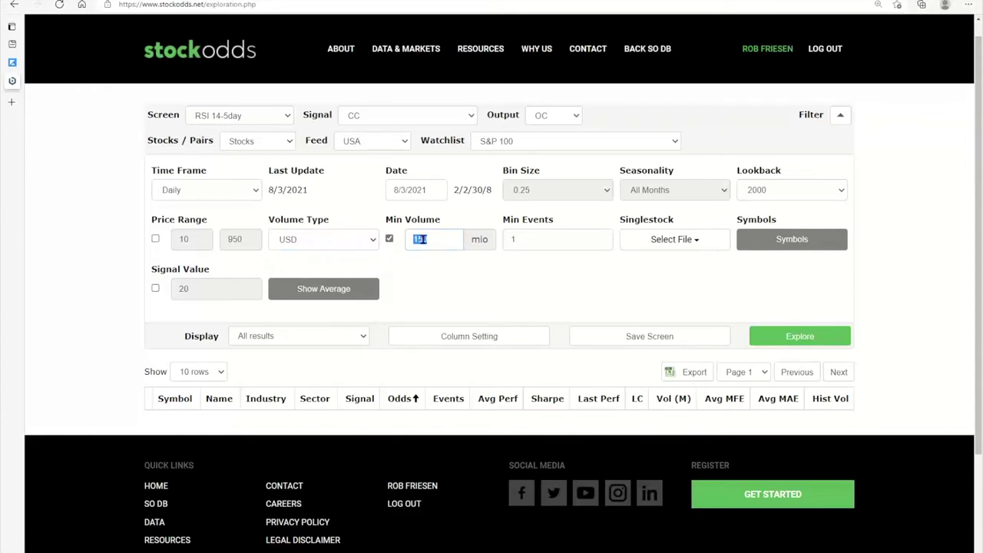
pyautogui.click(376, 245)
pyautogui.click(359, 265)
pyautogui.moveTo(449, 239); pyautogui.dragTo(392, 242)
pyautogui.write('1')
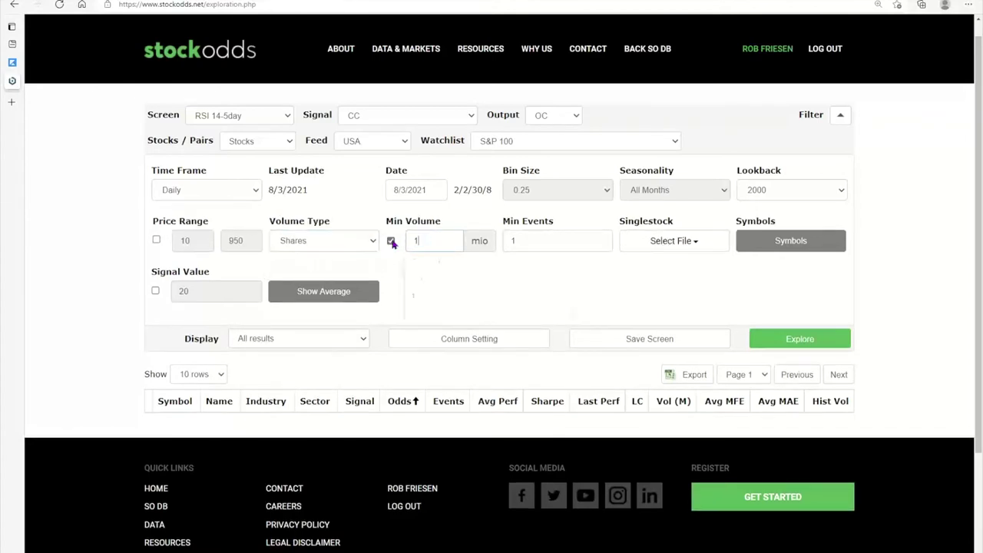
pyautogui.click(391, 279)
# Step: Set the minimum events to 3, run the exploration and look through the resulting stocks
pyautogui.doubleClick(514, 240)
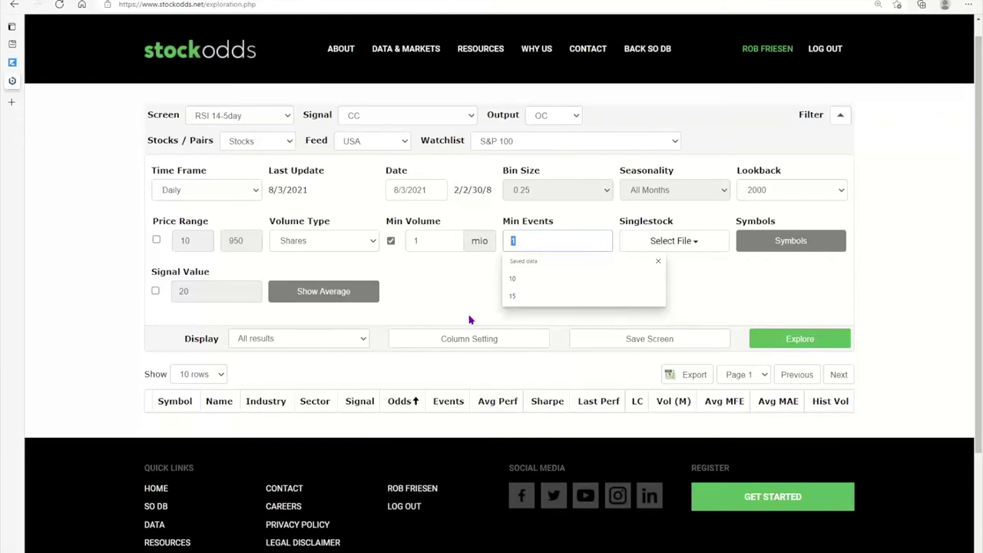
pyautogui.write('3')
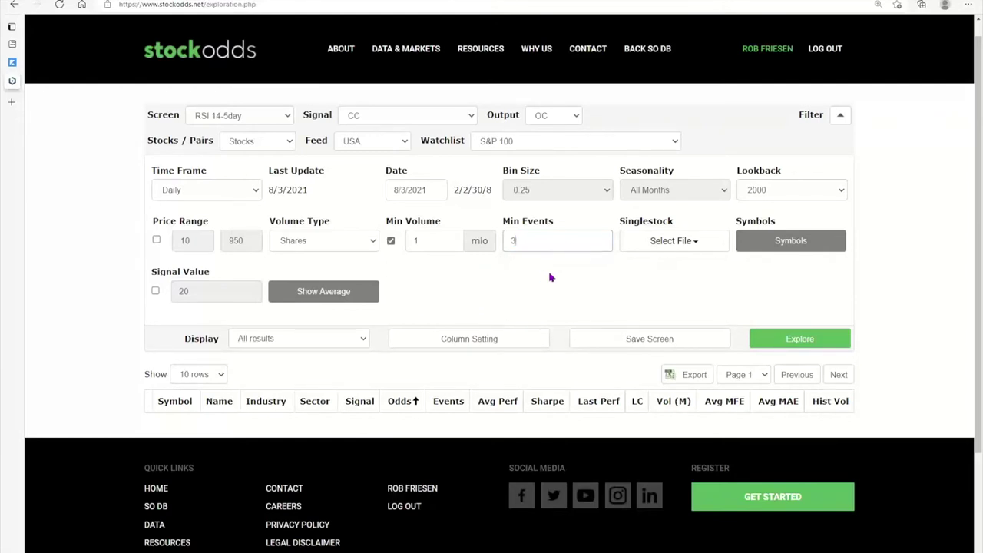
pyautogui.click(772, 342)
pyautogui.scroll(-2, 757, 283)
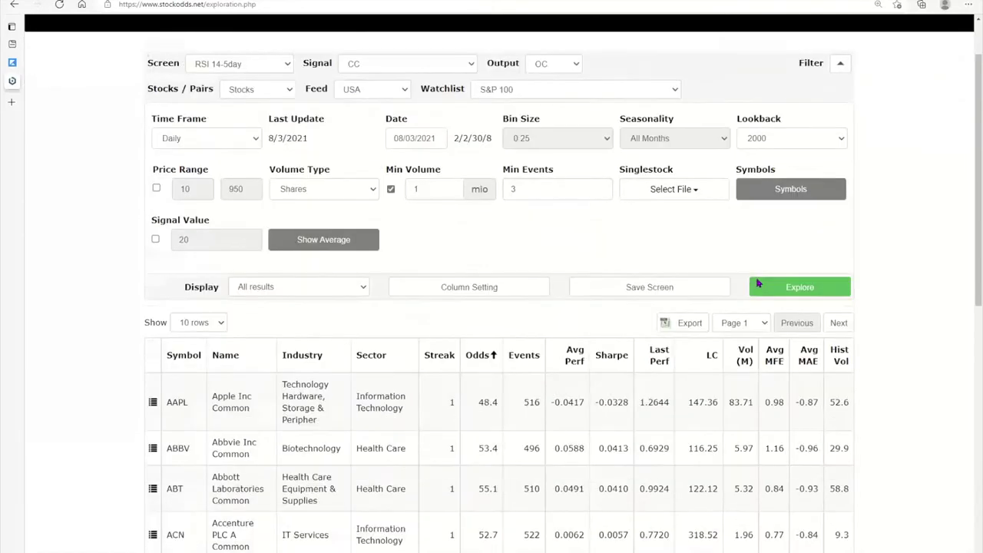
pyautogui.scroll(-2, 757, 283)
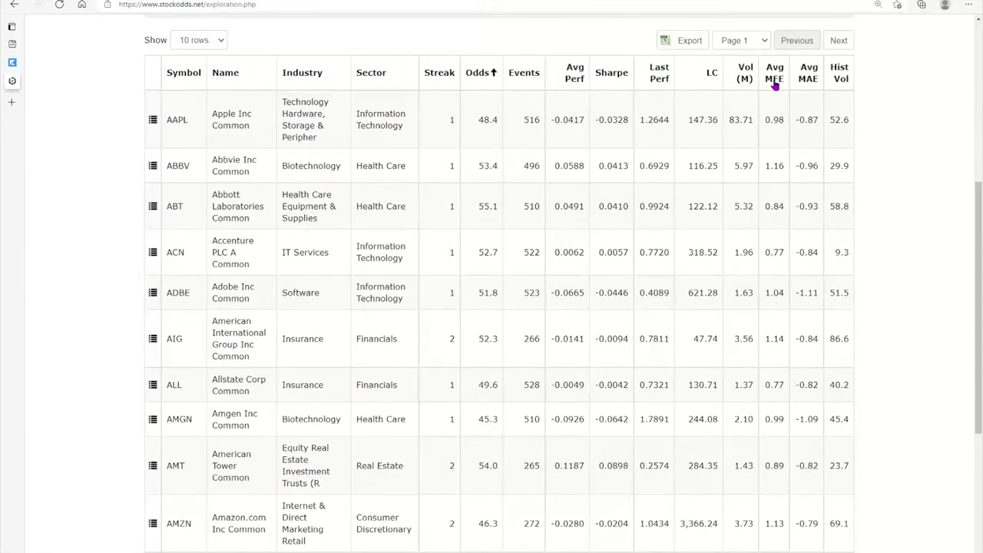
# Step: Review the columns available for the results table, trying the Hist Vol column off and on, and leave without saving
pyautogui.scroll(3, 575, 92)
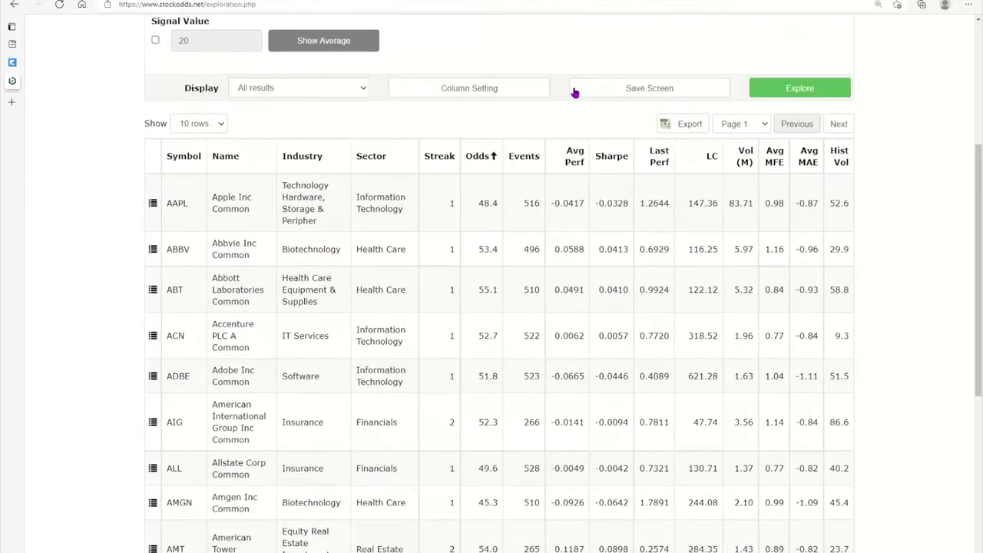
pyautogui.click(501, 171)
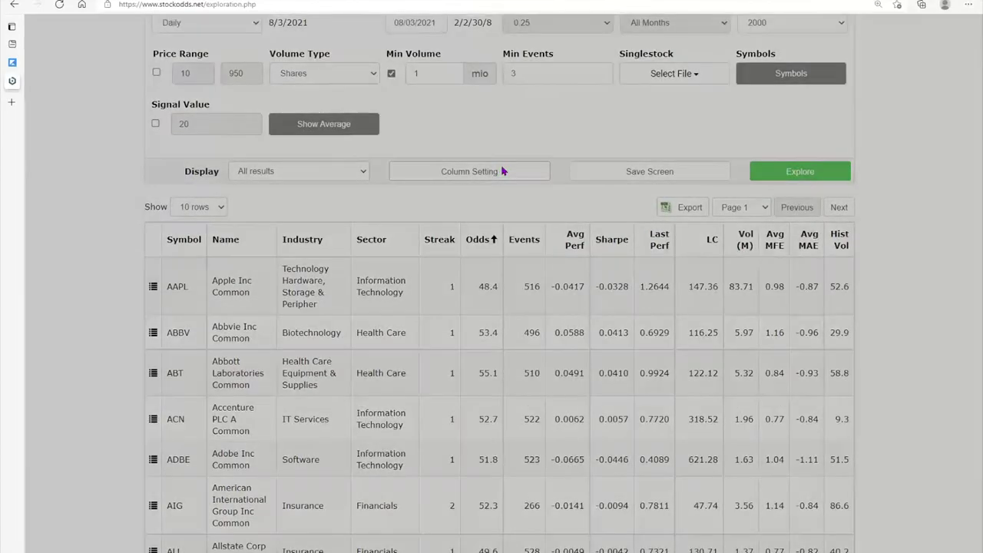
pyautogui.moveTo(274, 123)
pyautogui.mouseDown()
pyautogui.moveTo(277, 142)
pyautogui.moveTo(464, 137)
pyautogui.moveTo(292, 114)
pyautogui.moveTo(276, 120)
pyautogui.moveTo(283, 126)
pyautogui.mouseUp()
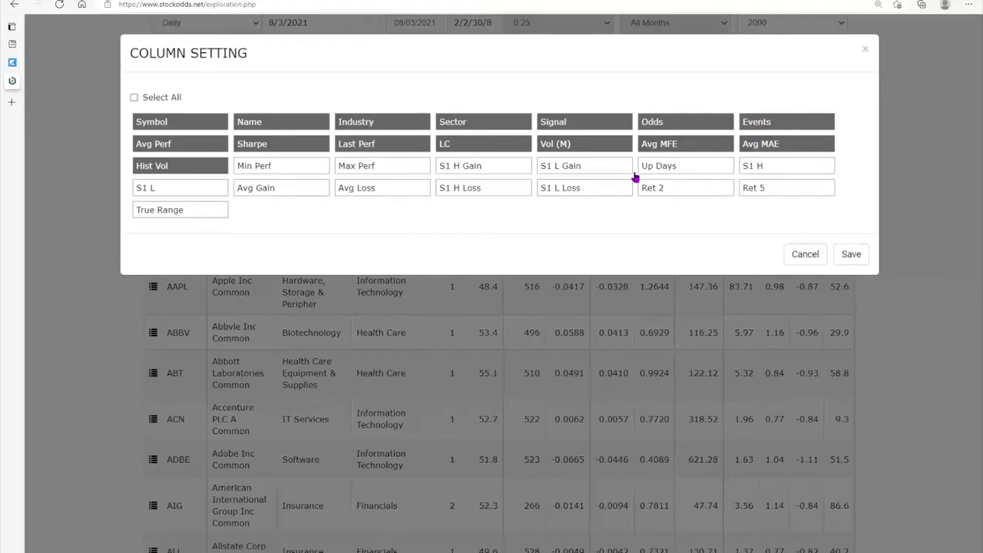
pyautogui.click(196, 175)
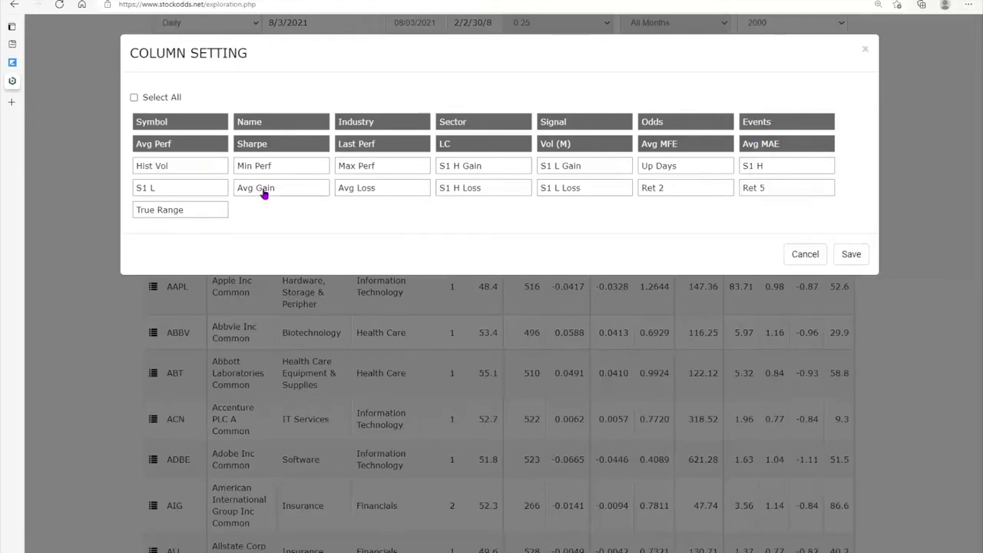
pyautogui.click(204, 173)
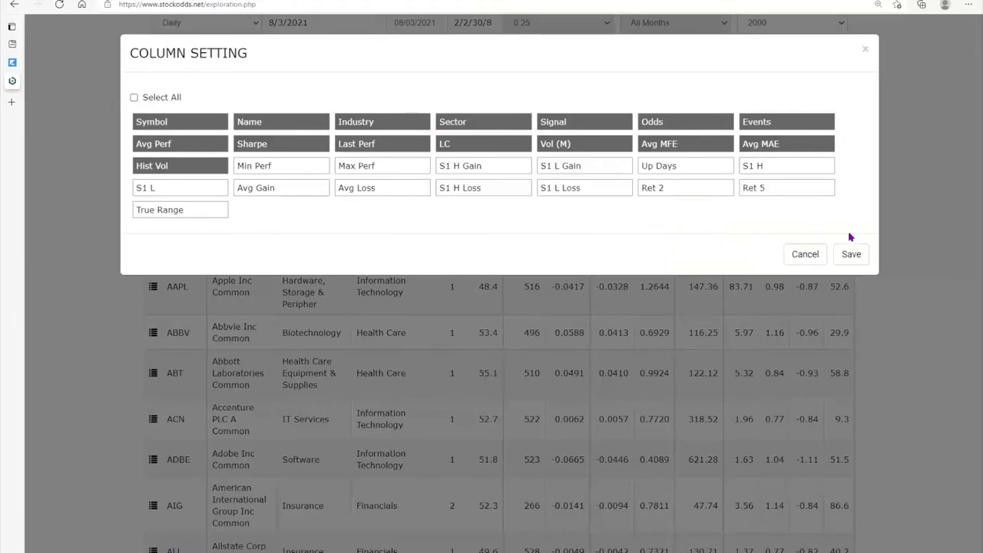
pyautogui.click(808, 255)
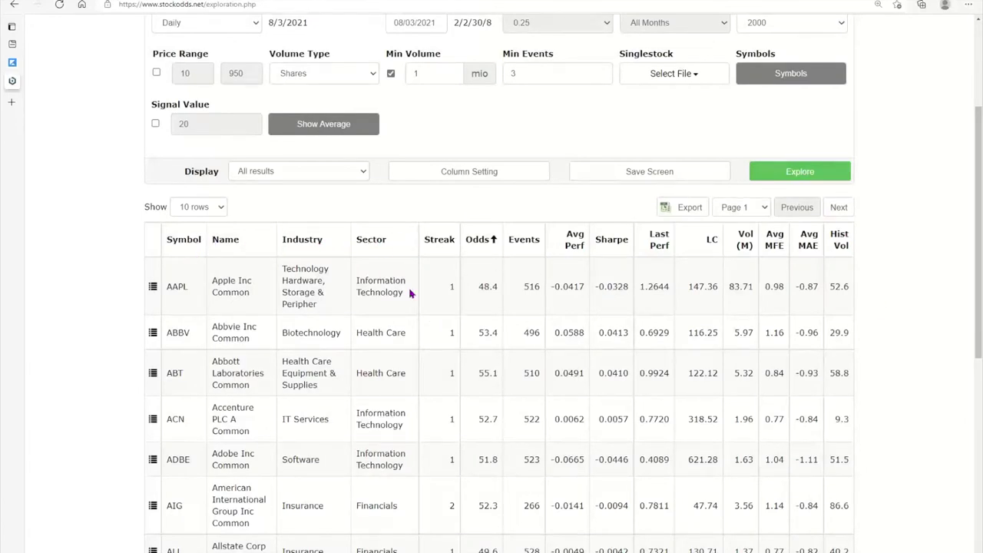
# Step: Sort the results by streak in ascending order and examine the past signal events listed under Starbucks (SBUX)
pyautogui.click(378, 240)
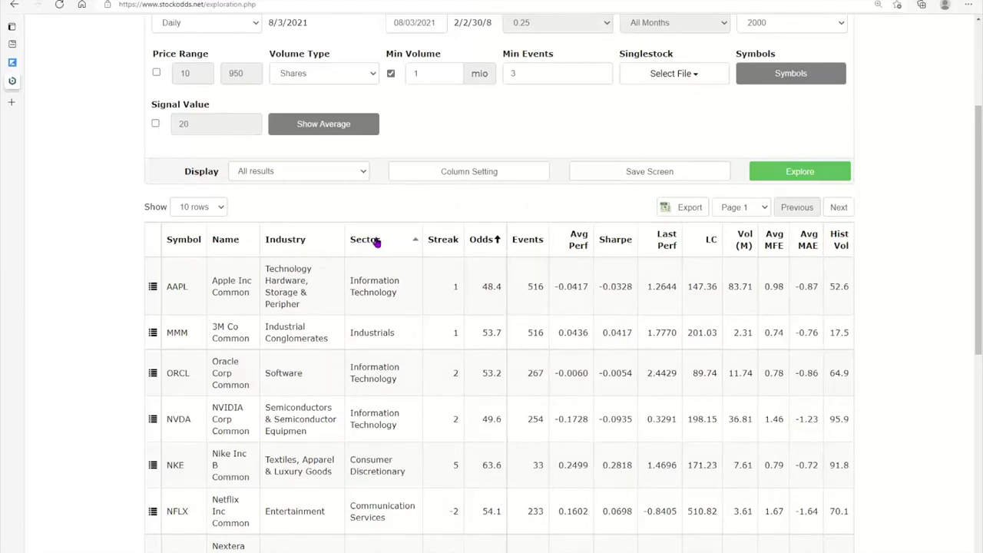
pyautogui.click(436, 240)
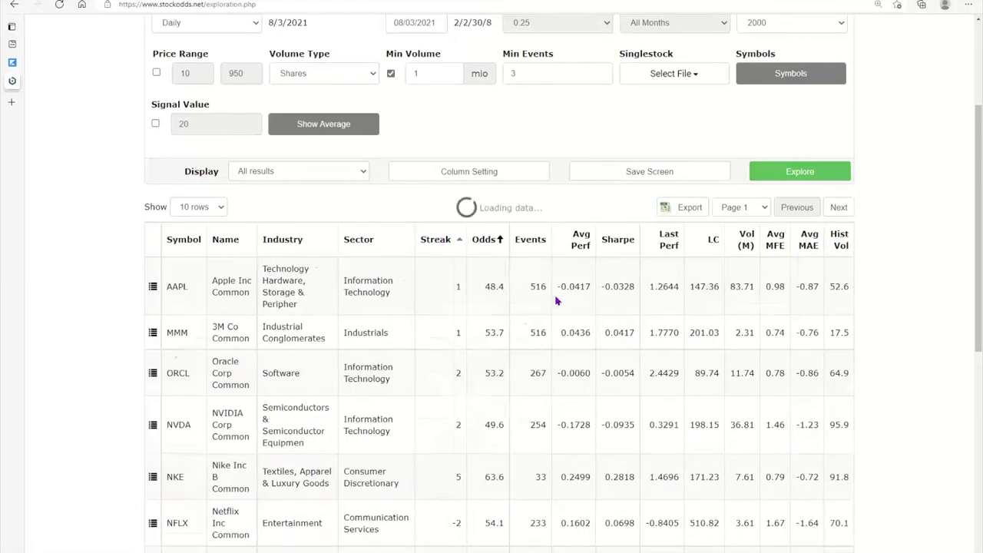
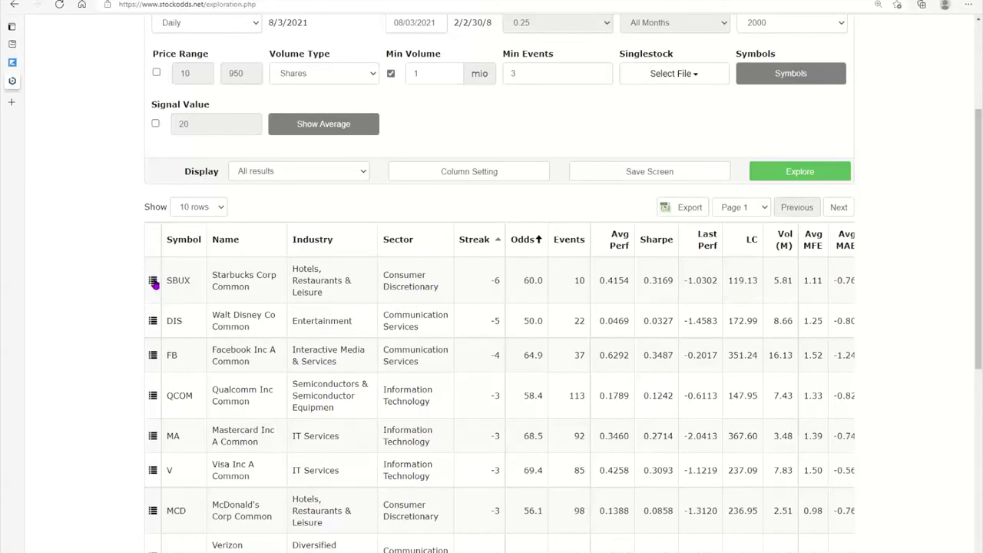
pyautogui.click(152, 281)
pyautogui.scroll(-1, 178, 280)
pyautogui.scroll(-2, 178, 279)
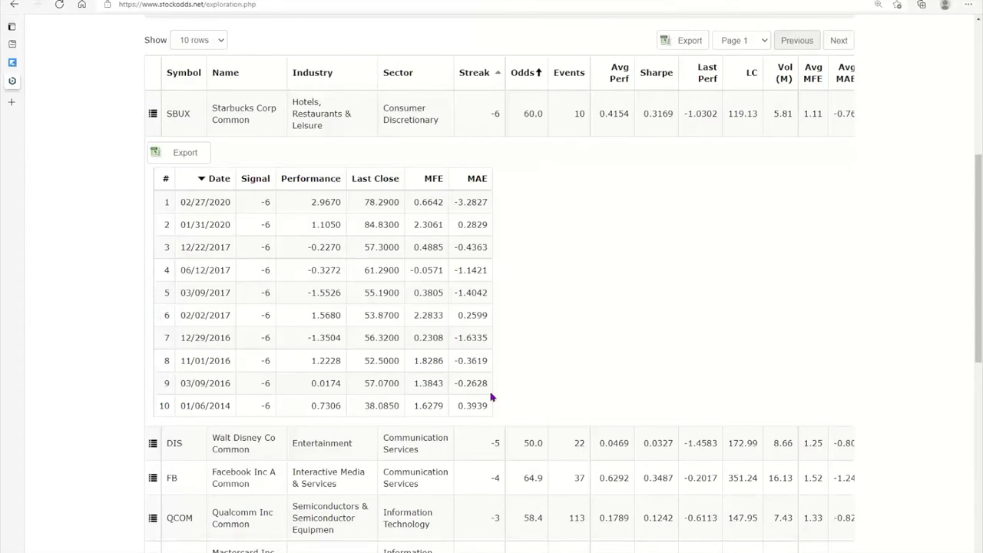
pyautogui.click(153, 116)
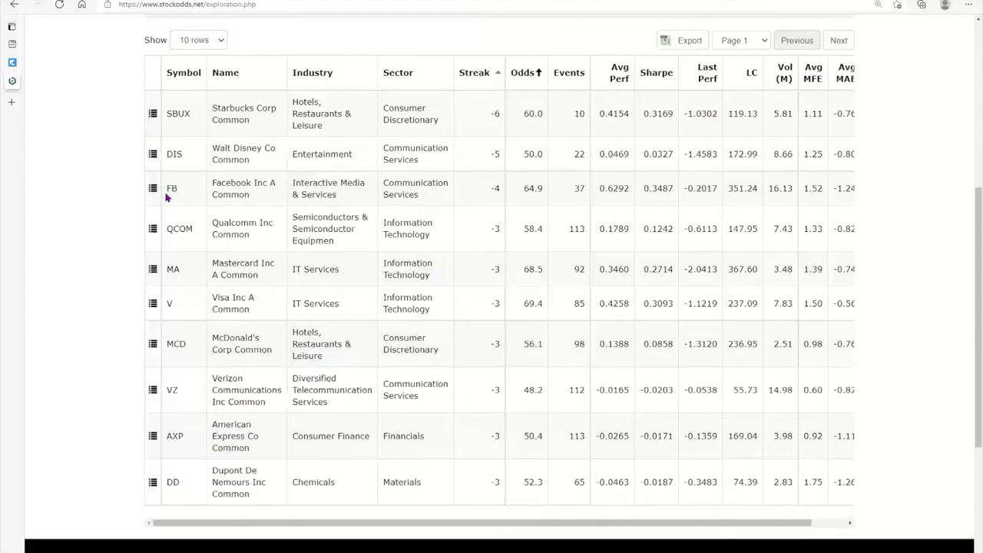
# Step: Sort the results by odds, and then by average performance in descending order
pyautogui.scroll(1, 170, 224)
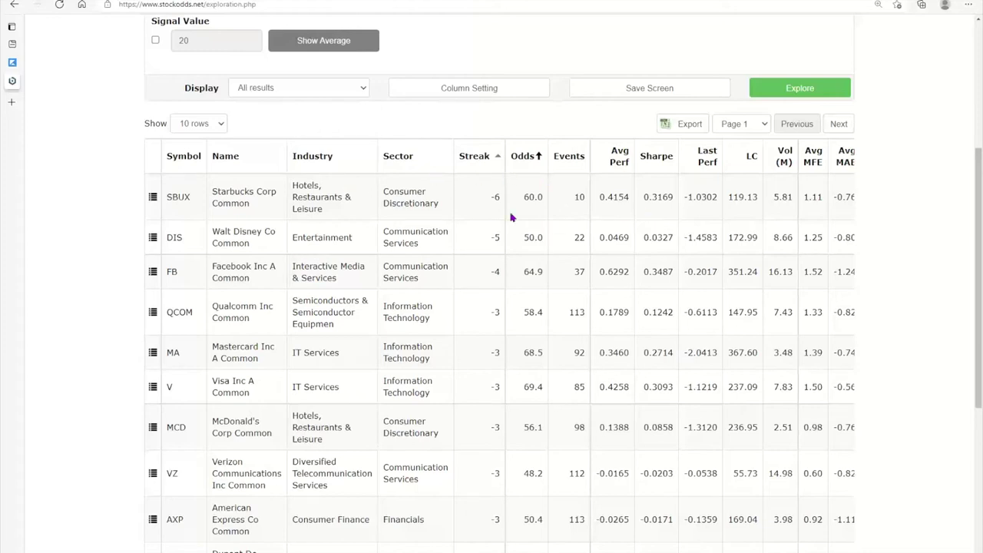
pyautogui.click(529, 156)
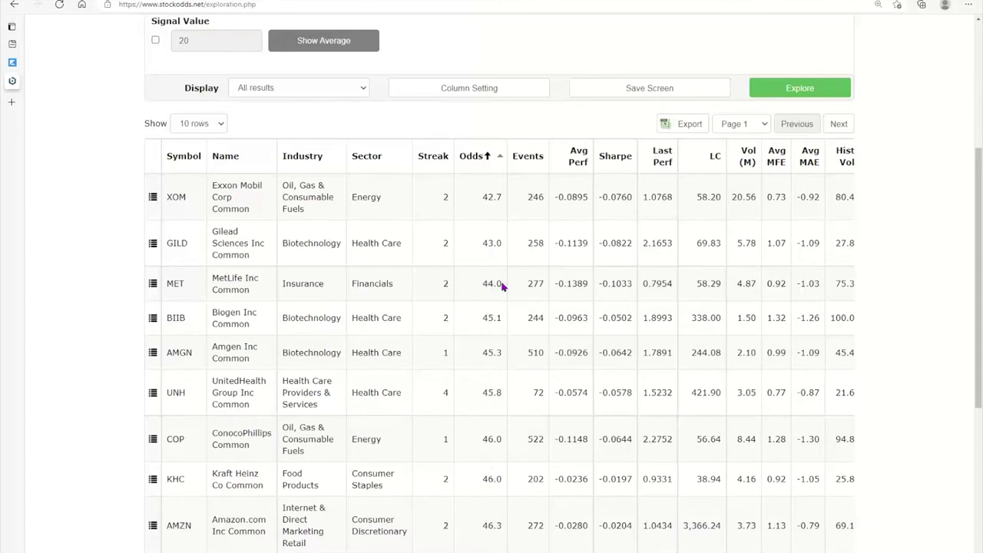
pyautogui.click(568, 161)
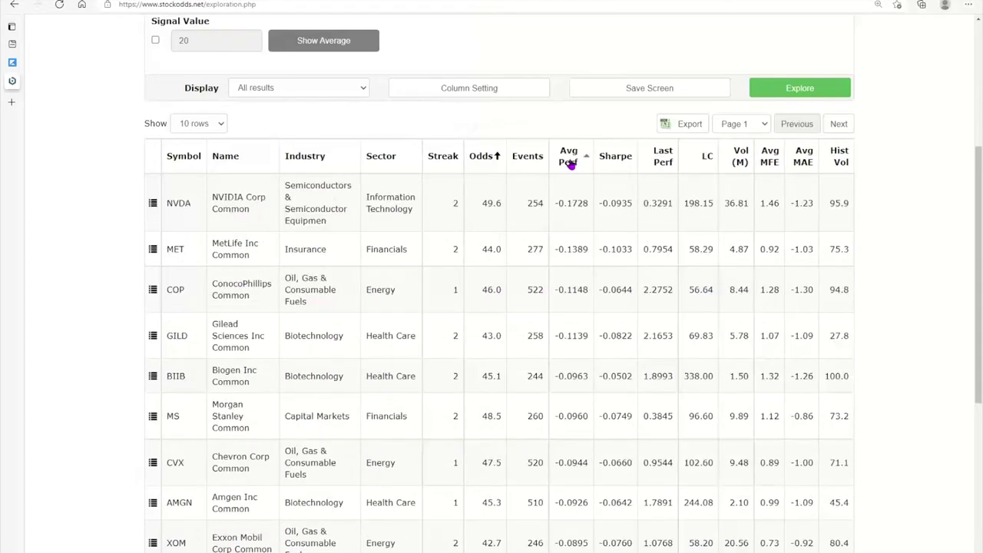
pyautogui.click(568, 159)
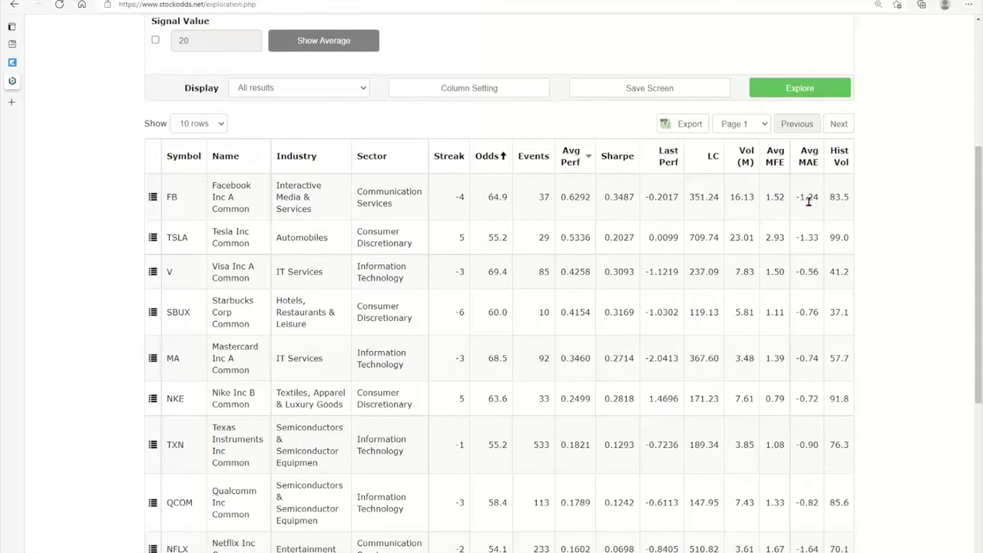
# Step: Expand the Facebook (FB) row, examine its past signal events with performance, MFE and MAE, and collapse it
pyautogui.click(153, 198)
pyautogui.scroll(-6, 190, 283)
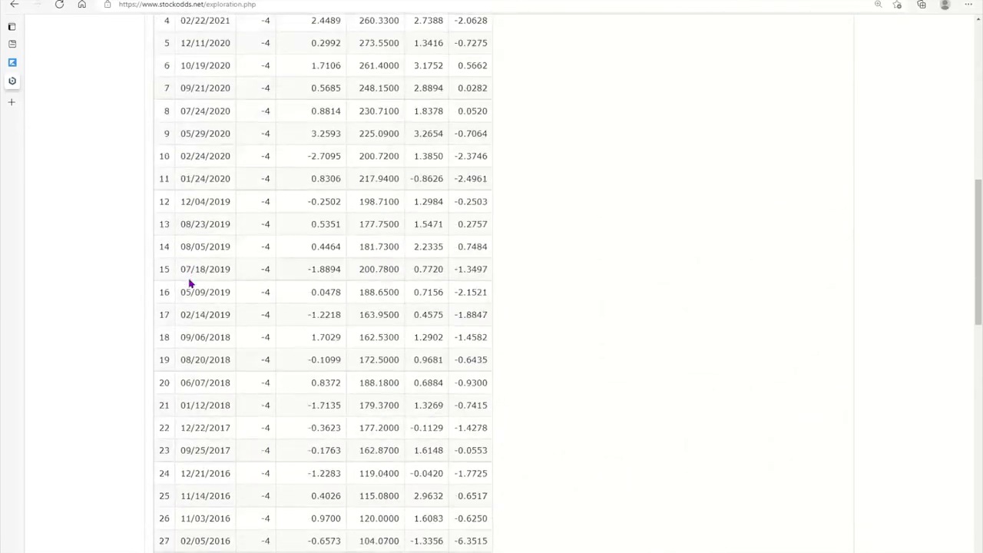
pyautogui.scroll(8, 190, 281)
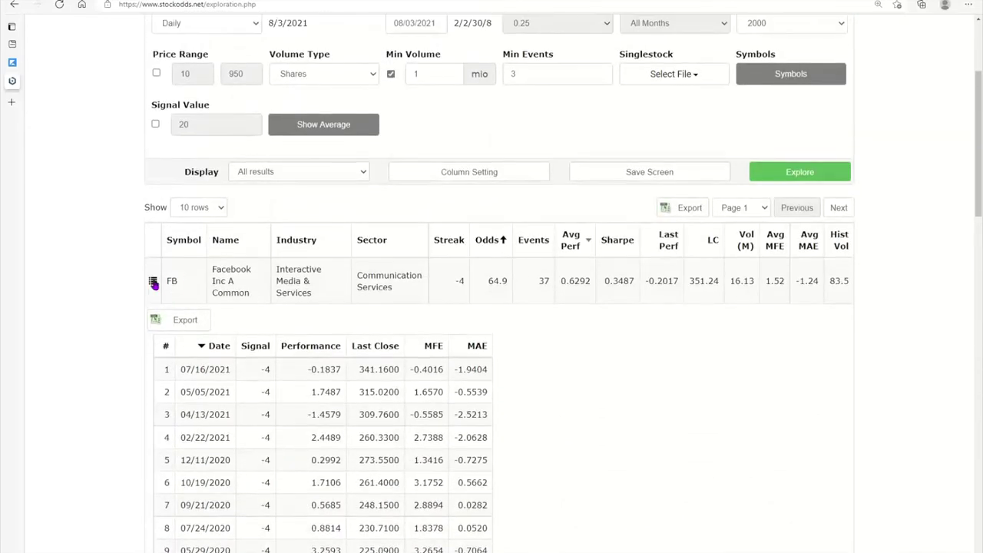
pyautogui.click(153, 282)
# Step: Enter FB as the exploration symbol and save the symbol list
pyautogui.scroll(2, 324, 295)
pyautogui.scroll(2, 325, 298)
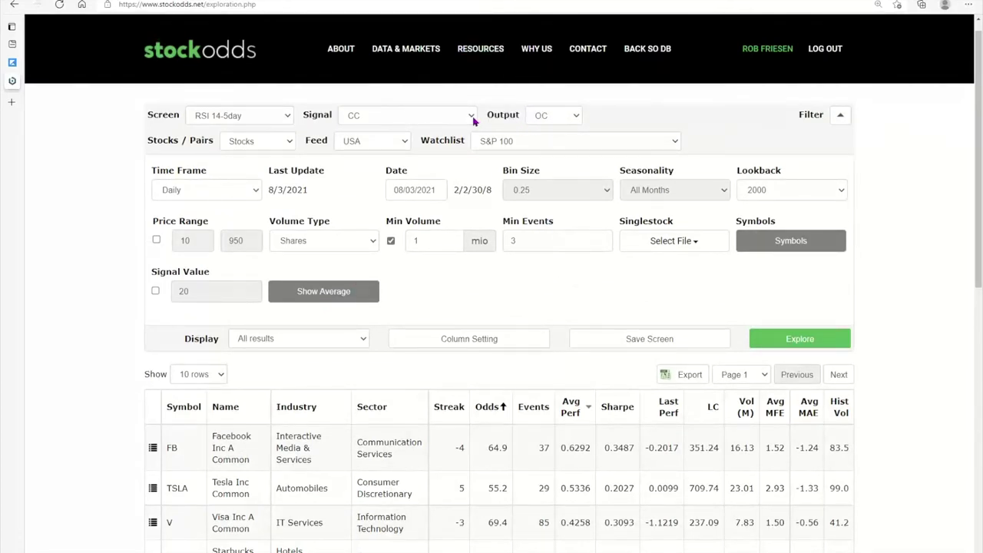
pyautogui.click(757, 242)
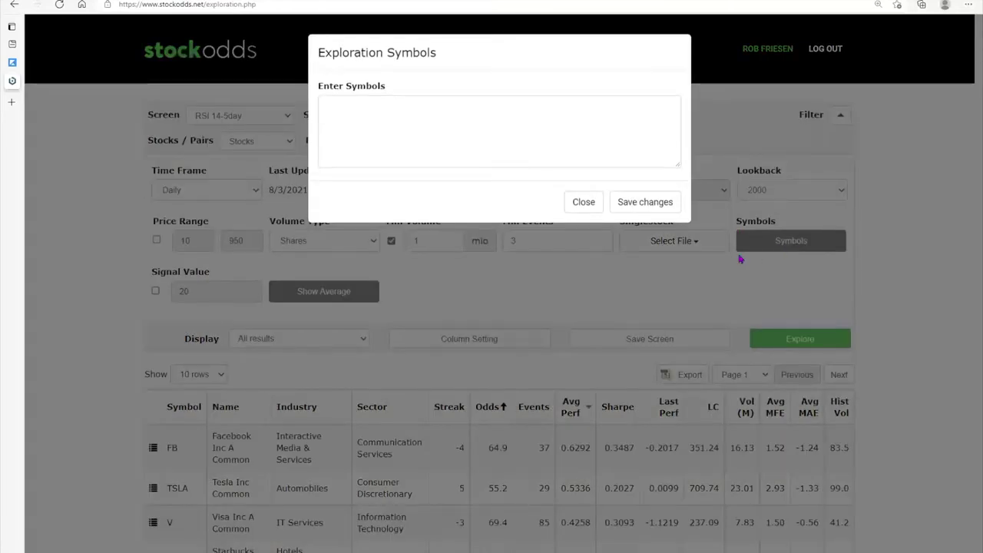
pyautogui.moveTo(432, 135); pyautogui.dragTo(395, 110)
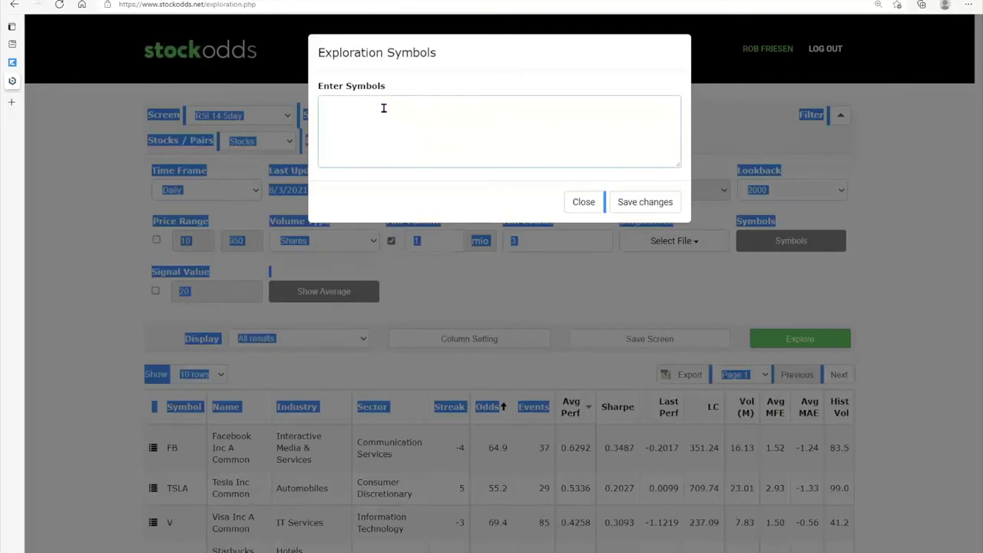
pyautogui.click(378, 108)
pyautogui.write('FB')
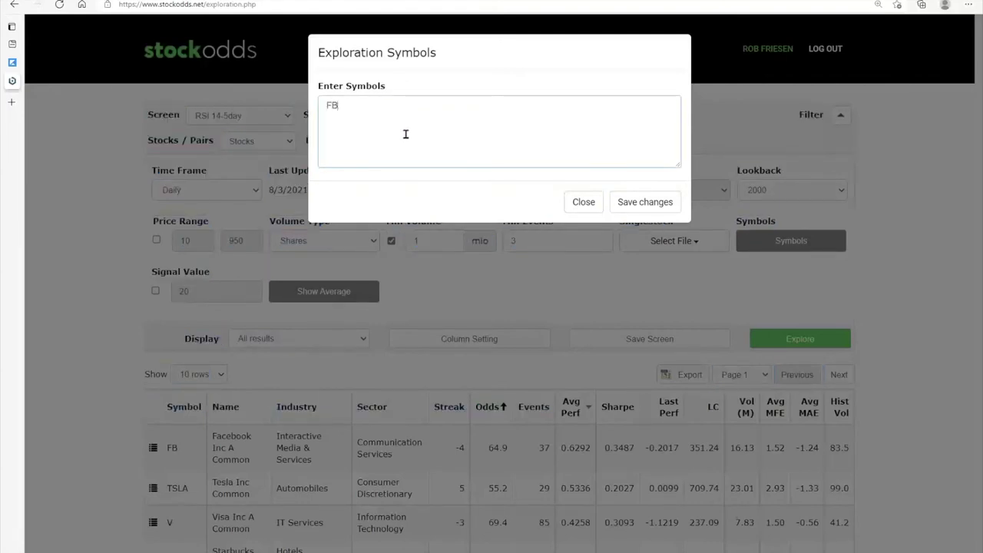
pyautogui.click(629, 203)
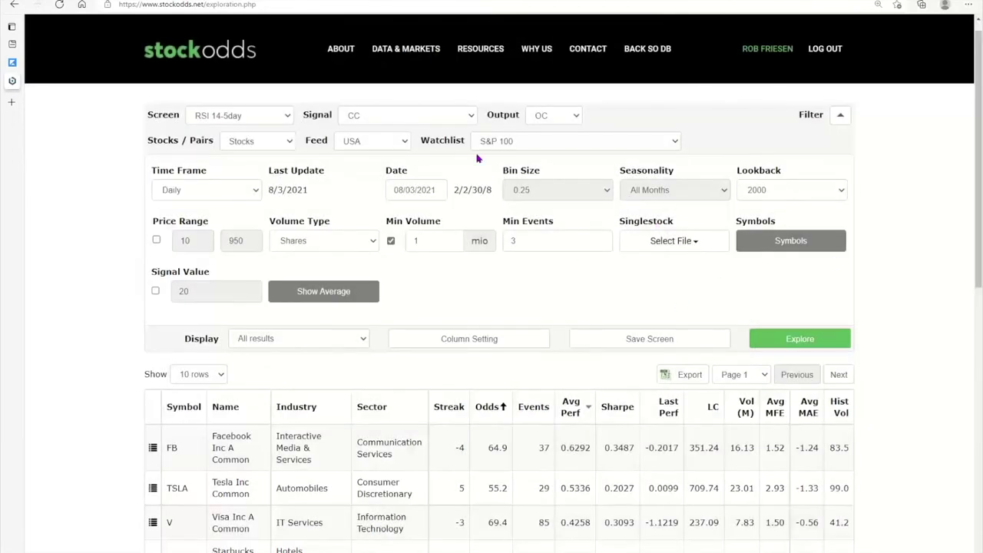
# Step: Change the screen's signal to RSI (2)
pyautogui.click(469, 116)
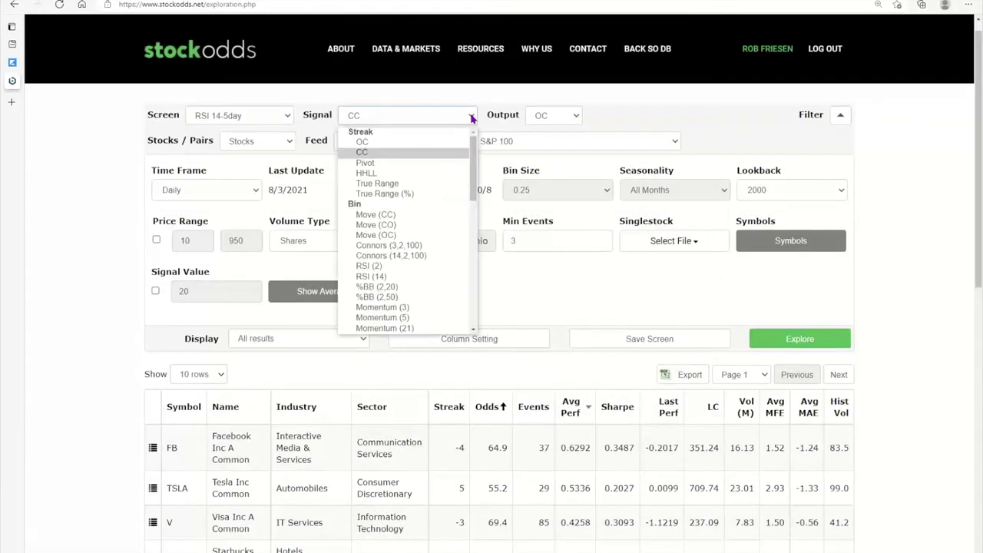
pyautogui.scroll(-1, 454, 191)
pyautogui.click(405, 235)
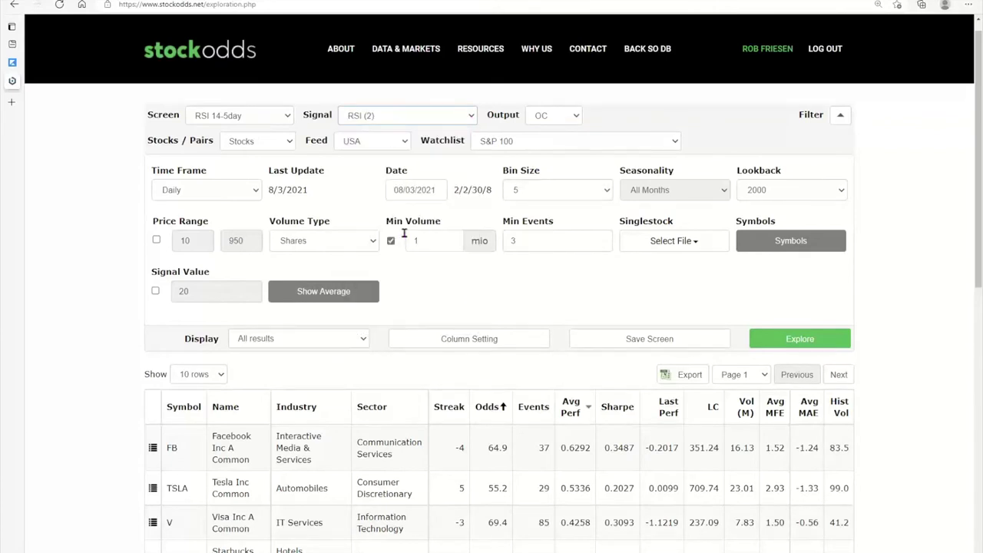
# Step: Run the exploration with the RSI (2) signal, and run it again with the signal set to %BB (2,20)
pyautogui.click(778, 342)
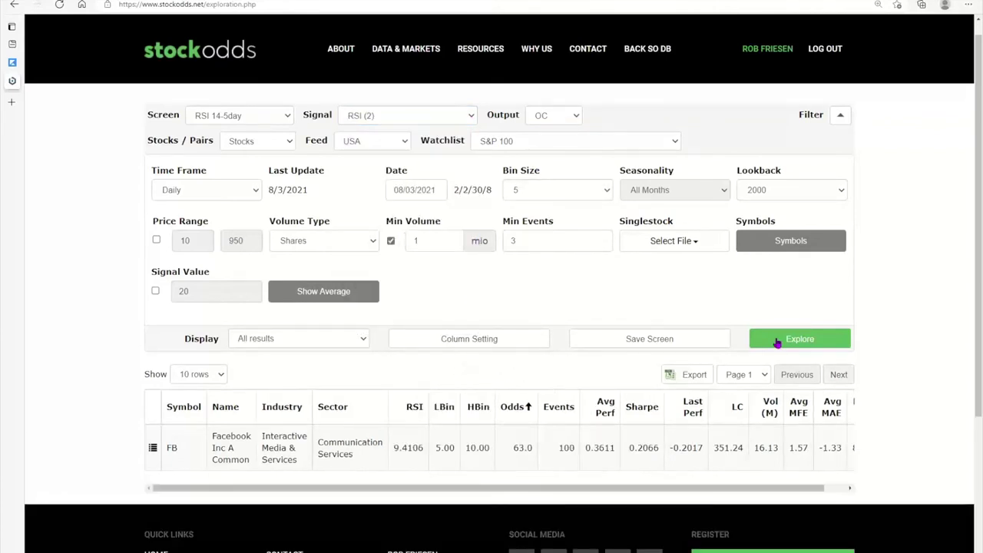
pyautogui.scroll(-1, 776, 341)
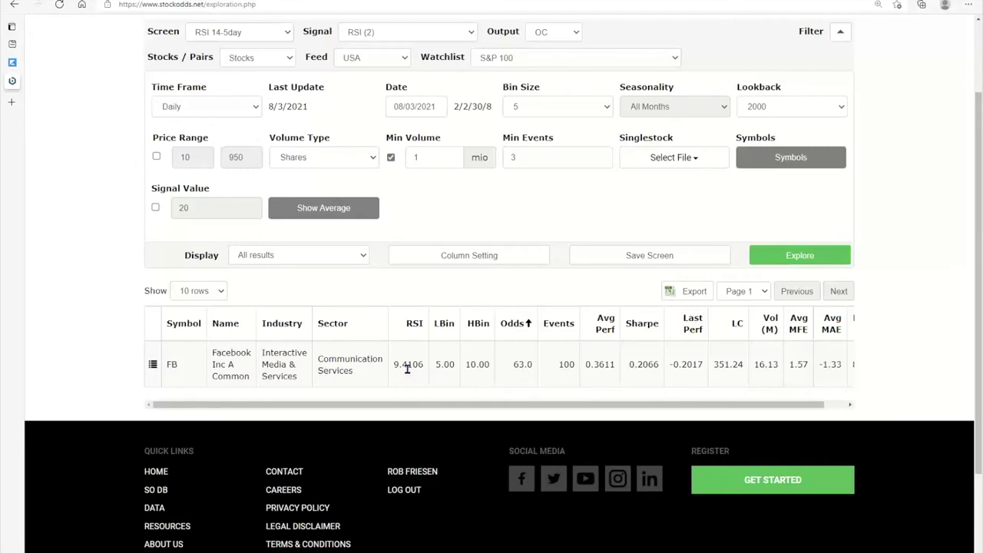
pyautogui.click(459, 33)
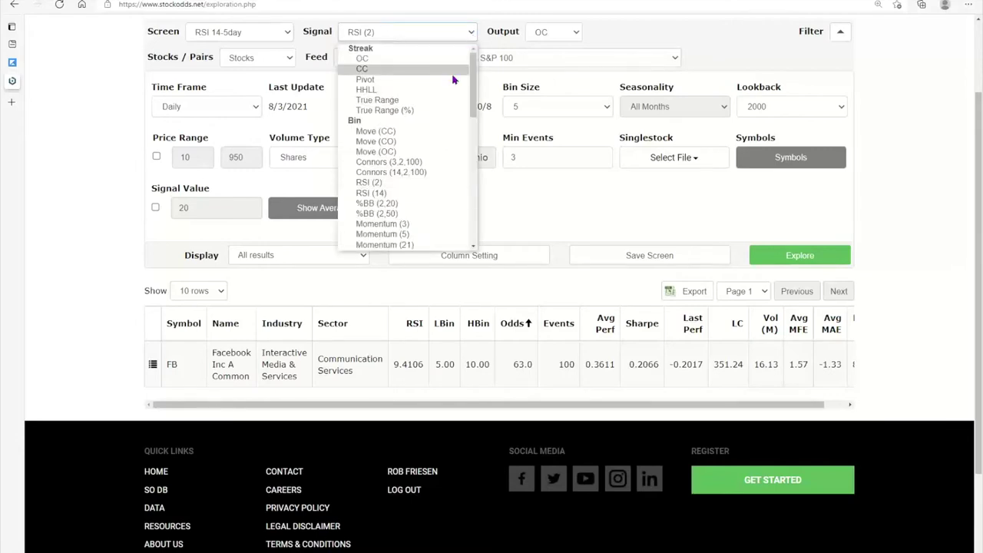
pyautogui.click(384, 204)
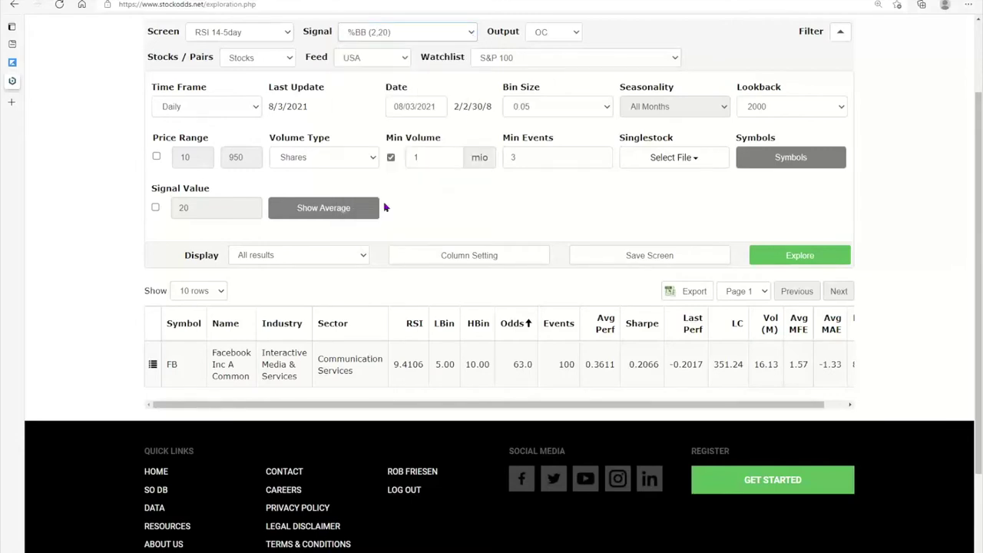
pyautogui.click(775, 258)
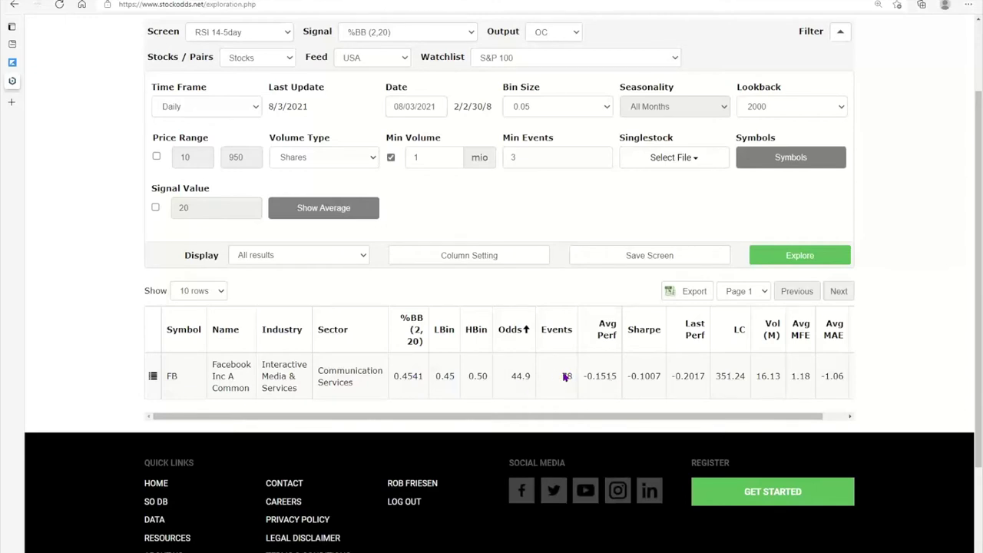
# Step: Change the signal to MFI (5) and run the exploration for the FB symbol
pyautogui.scroll(1, 564, 376)
pyautogui.scroll(1, 564, 375)
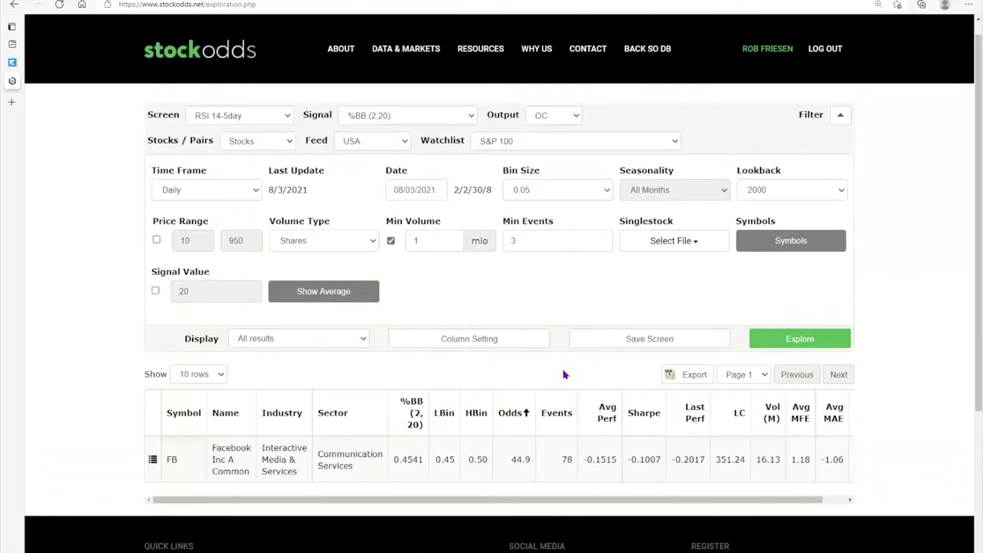
pyautogui.click(471, 116)
pyautogui.scroll(-2, 460, 188)
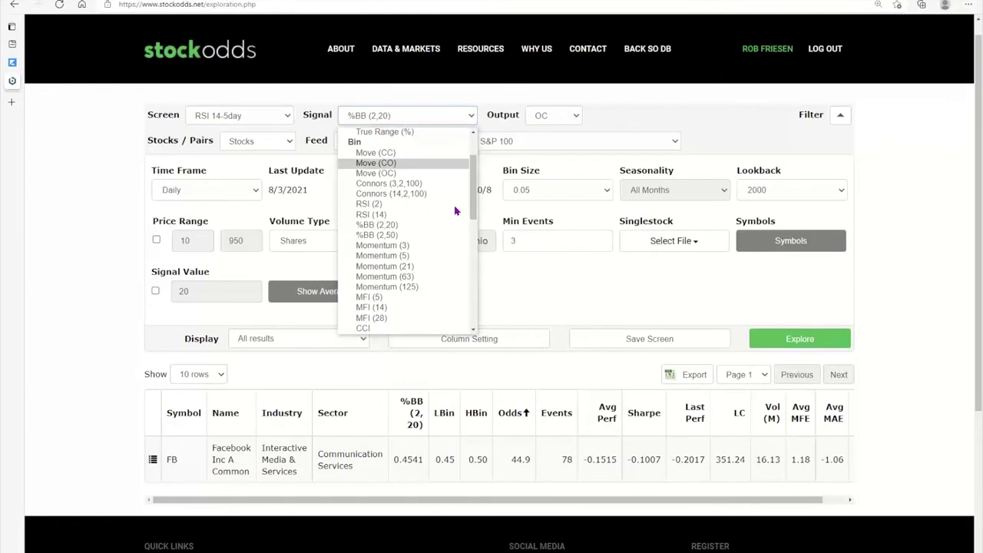
pyautogui.scroll(-1, 456, 210)
pyautogui.click(400, 266)
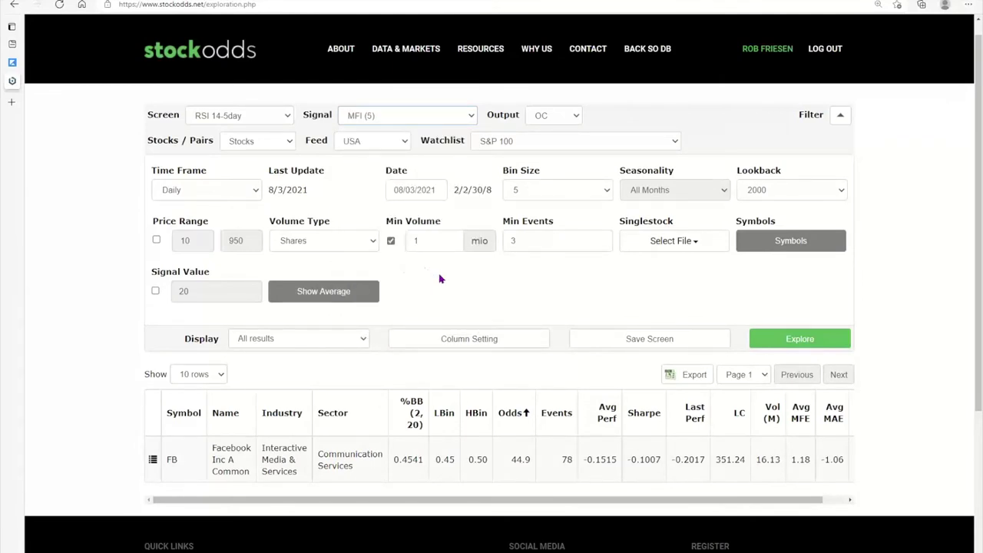
pyautogui.click(762, 340)
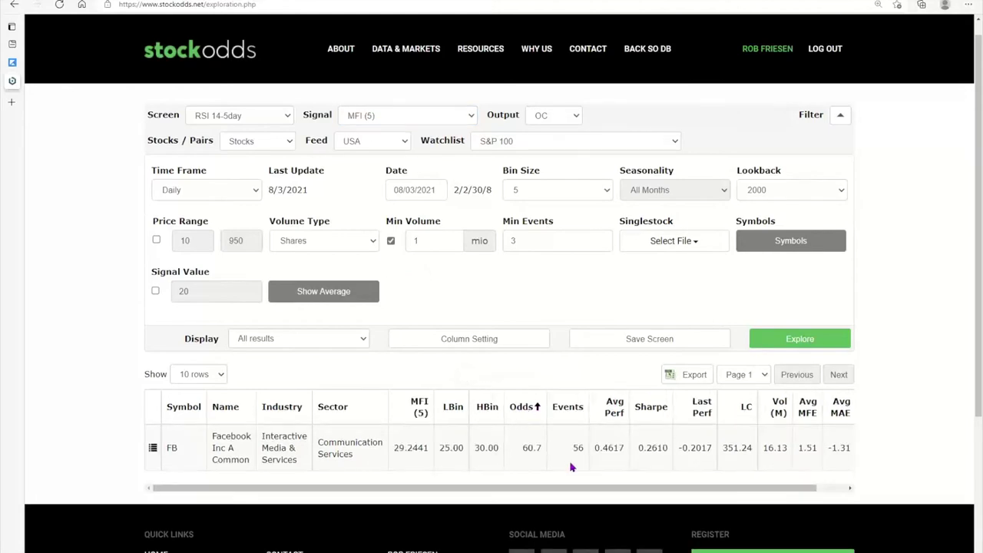
pyautogui.scroll(-1, 535, 456)
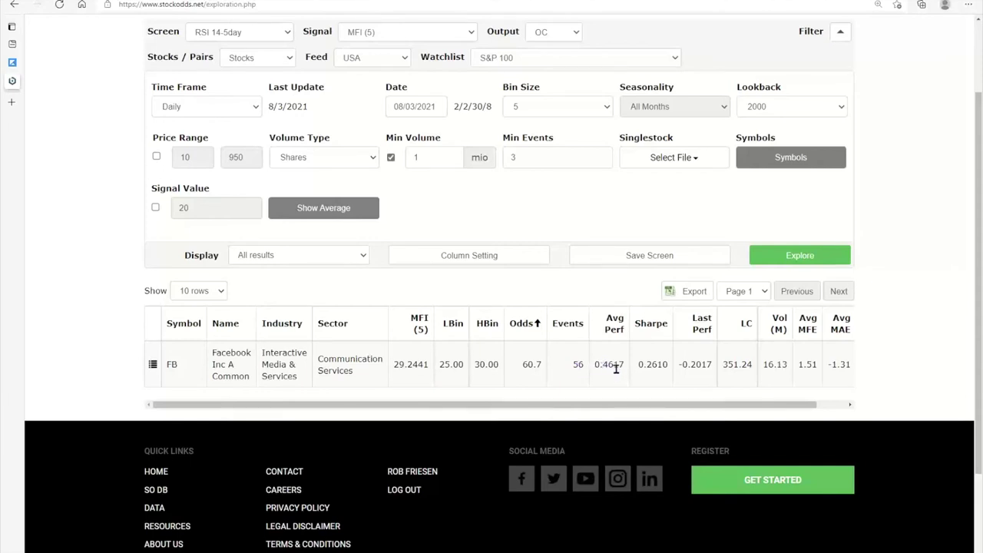
# Step: Change the signal to Move (CC) and run the exploration
pyautogui.scroll(1, 615, 369)
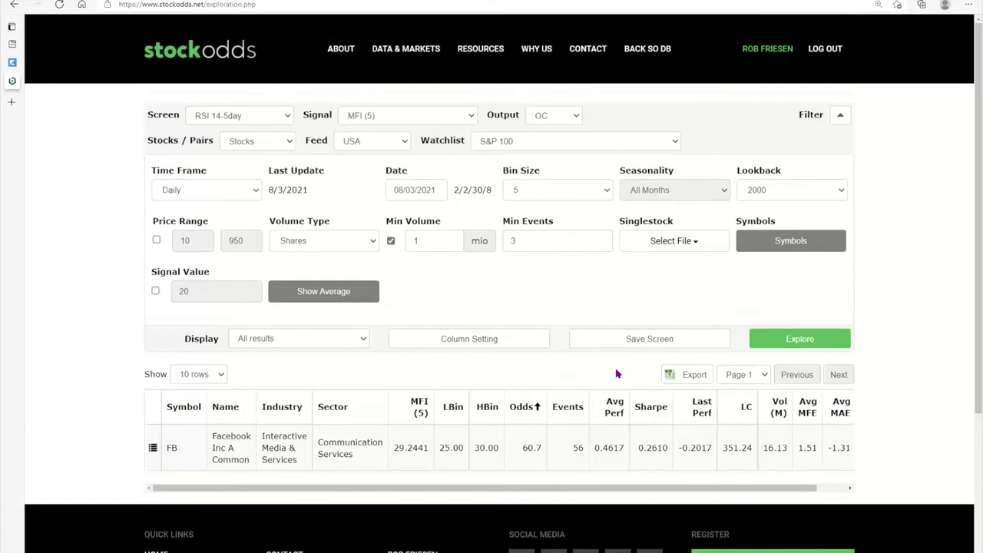
pyautogui.click(471, 118)
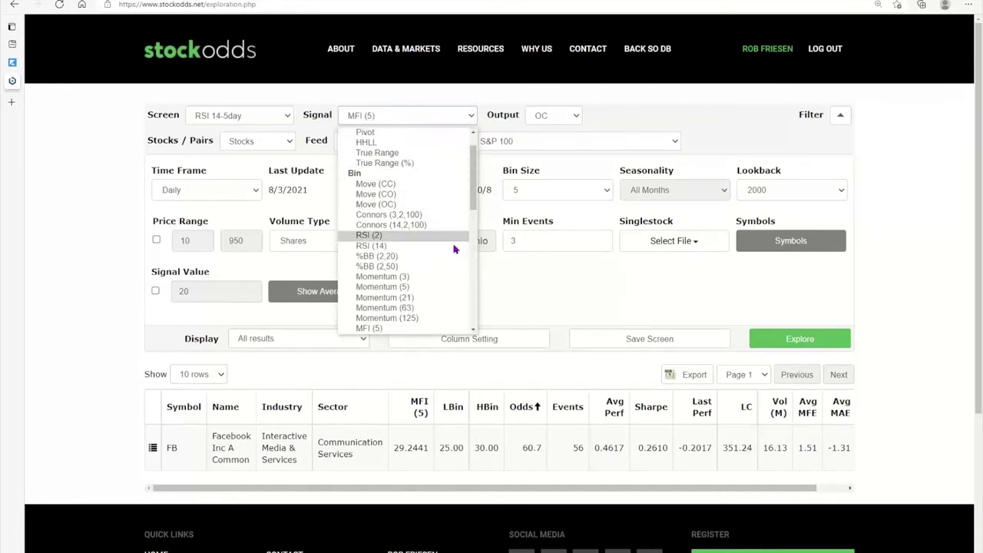
pyautogui.click(378, 185)
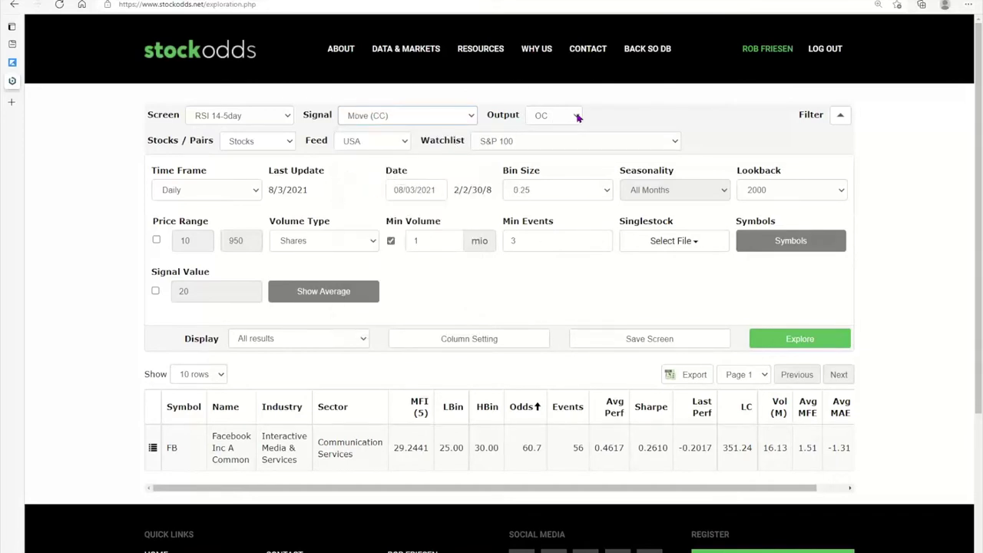
pyautogui.click(806, 347)
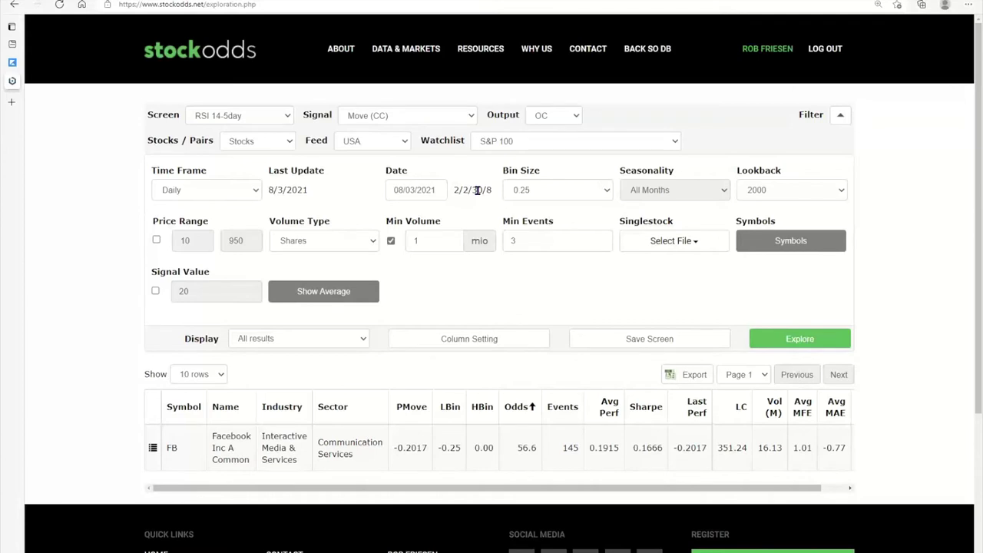
# Step: Try to clear FB from the exploration symbols without saving, and rerun the exploration
pyautogui.click(788, 247)
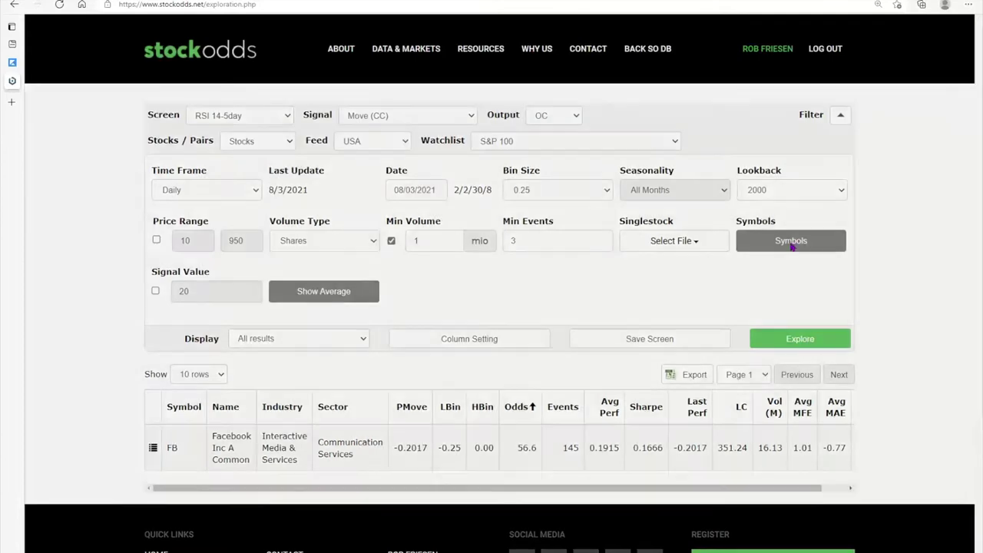
pyautogui.moveTo(376, 108); pyautogui.dragTo(245, 98)
pyautogui.press('Delete')
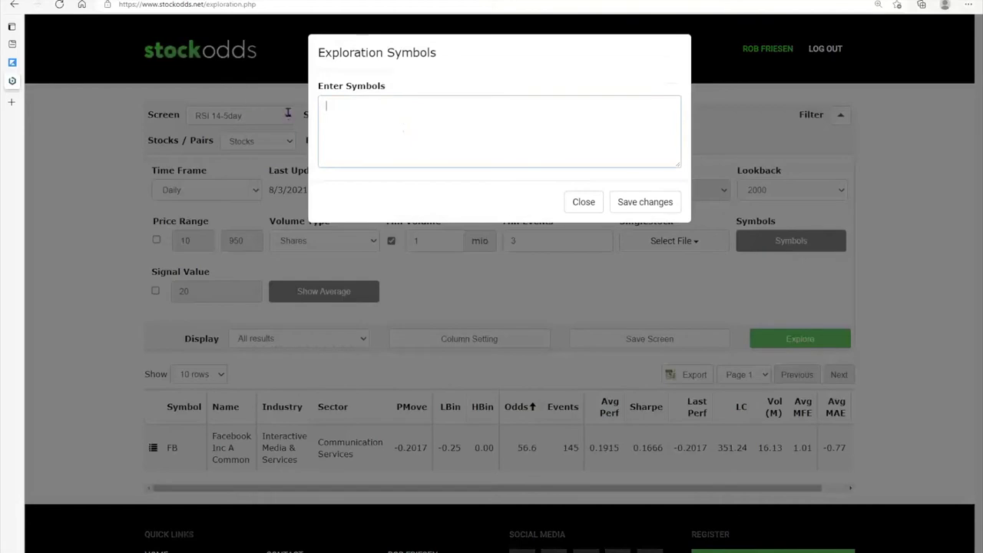
pyautogui.click(589, 203)
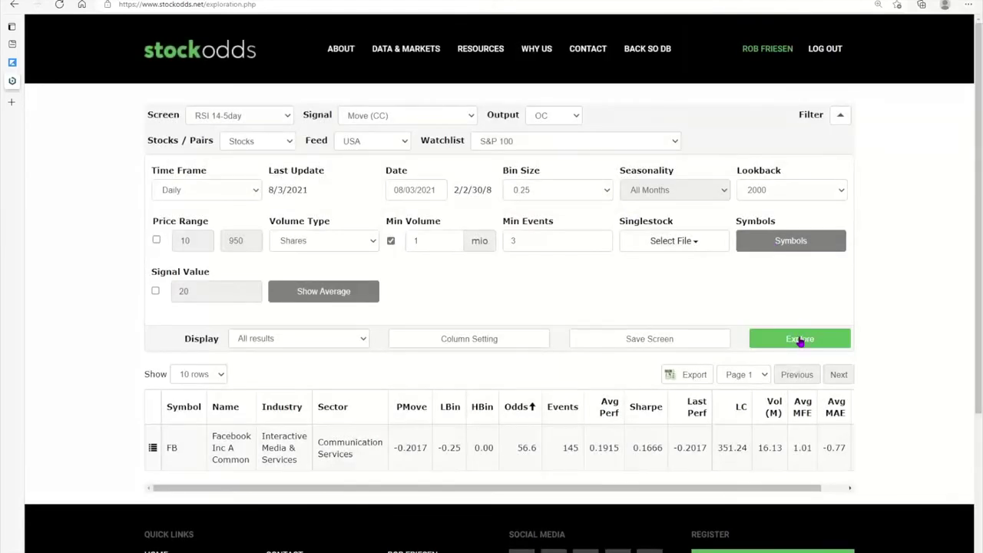
pyautogui.click(800, 340)
pyautogui.click(782, 338)
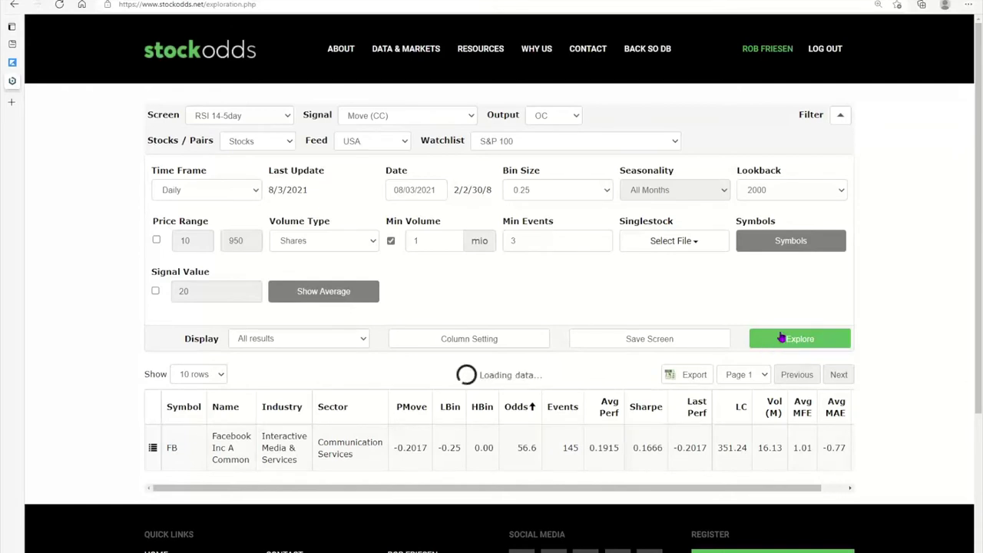
pyautogui.scroll(-2, 713, 340)
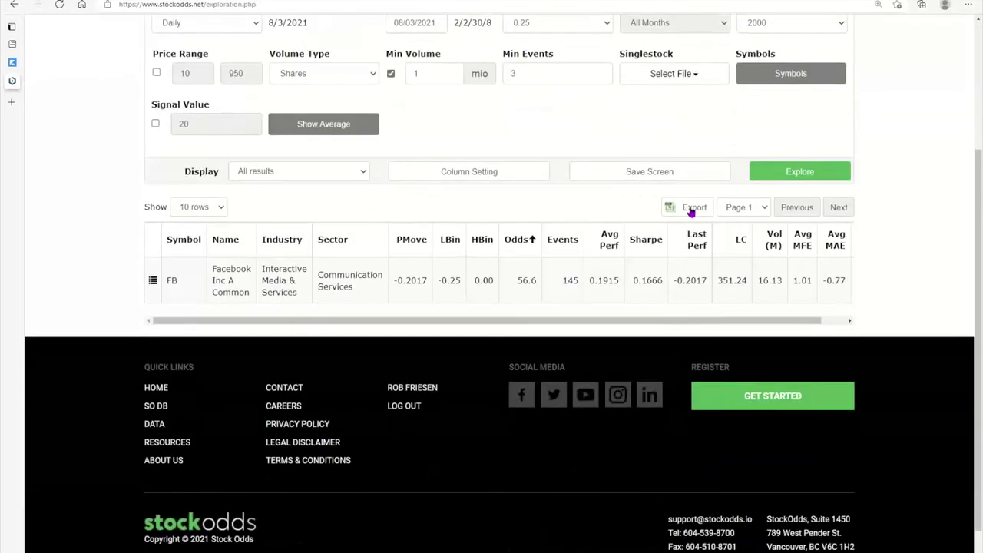
# Step: Turn off the minimum volume filter and rerun the exploration
pyautogui.scroll(2, 693, 210)
pyautogui.click(391, 240)
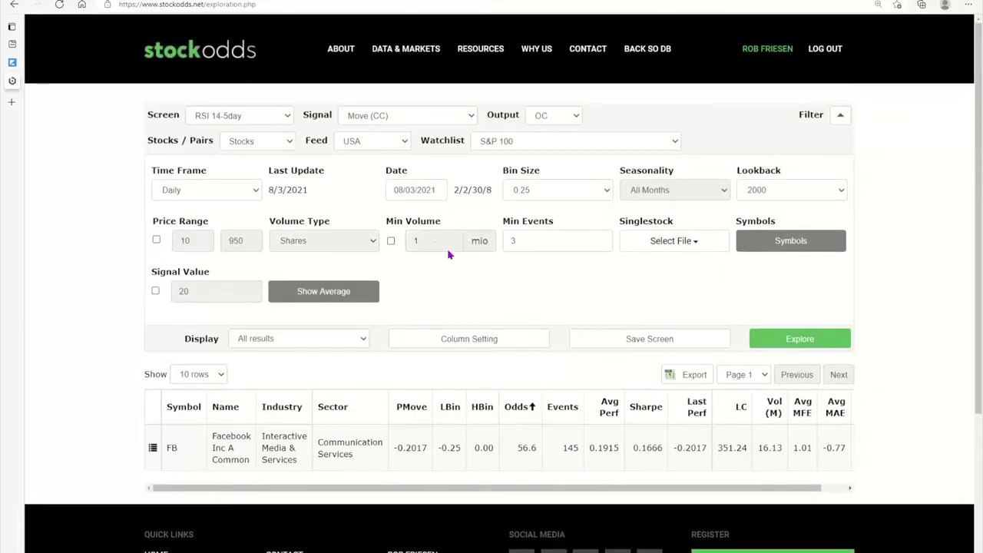
pyautogui.click(765, 339)
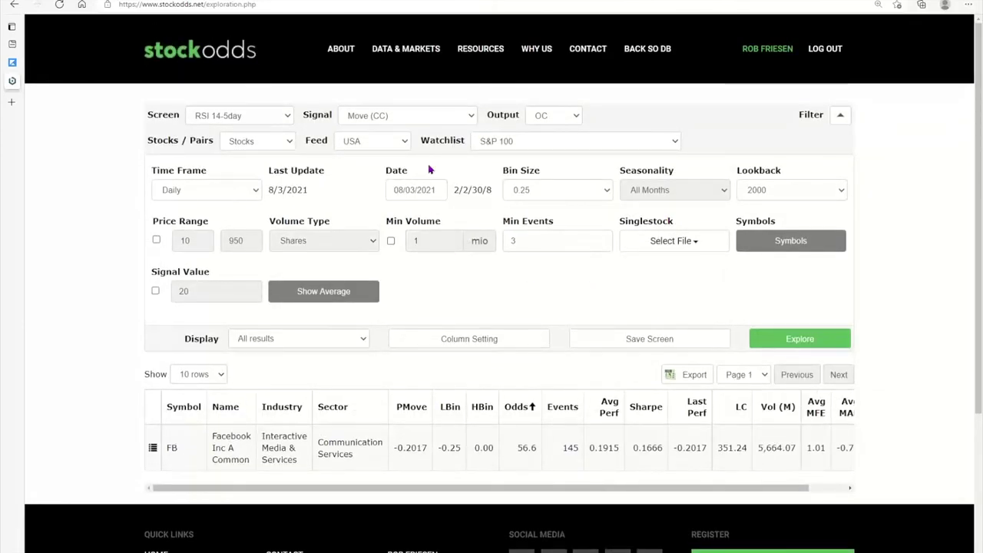
# Step: Clear the exploration symbols, save the empty list, and run the exploration on the whole S&P 100 watchlist
pyautogui.click(737, 239)
pyautogui.moveTo(372, 112); pyautogui.dragTo(245, 97)
pyautogui.press('BackSpace')
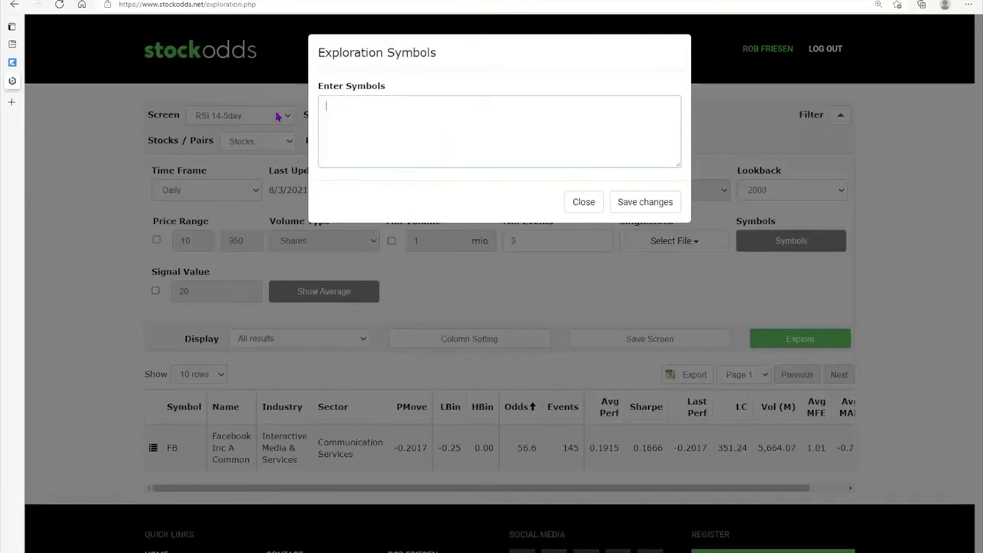
pyautogui.click(613, 208)
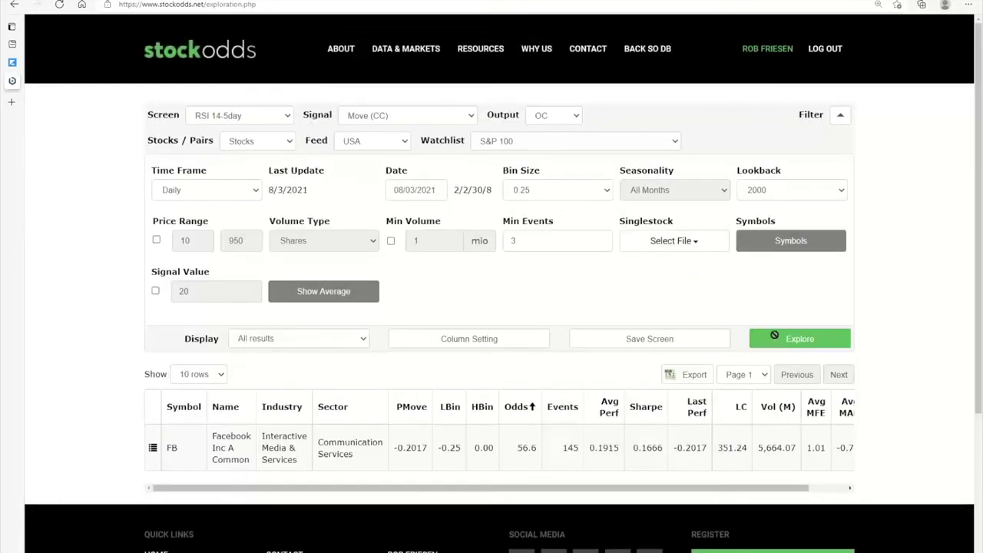
pyautogui.click(774, 337)
# Step: Export the exploration results to a CSV file and open it in a maximized Excel window
pyautogui.scroll(-2, 698, 318)
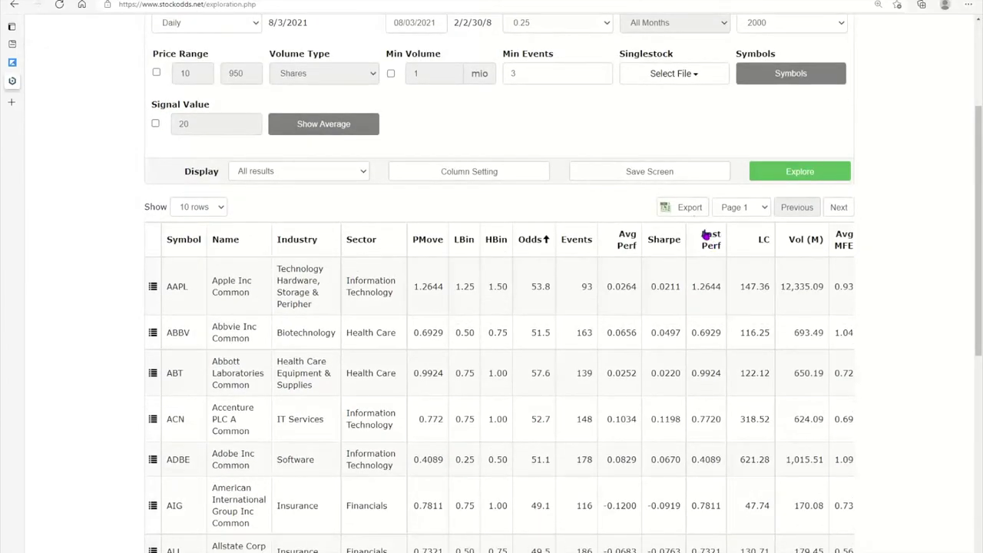
pyautogui.click(689, 208)
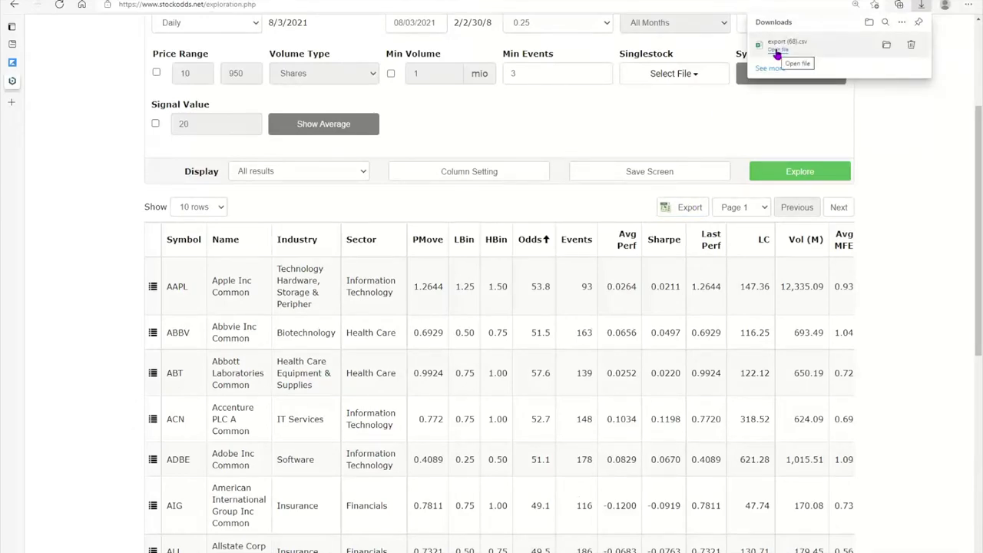
pyautogui.click(777, 51)
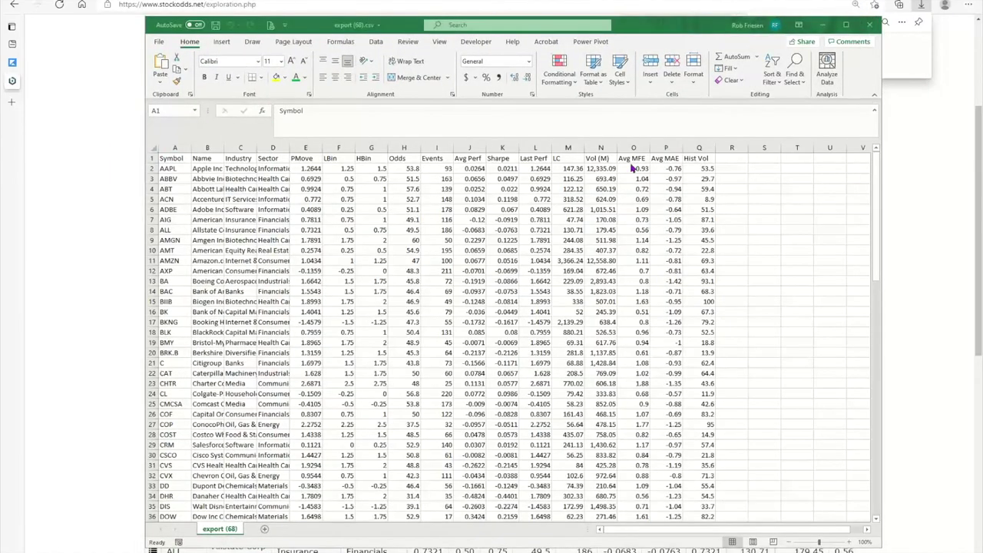
pyautogui.click(845, 25)
pyautogui.click(622, 201)
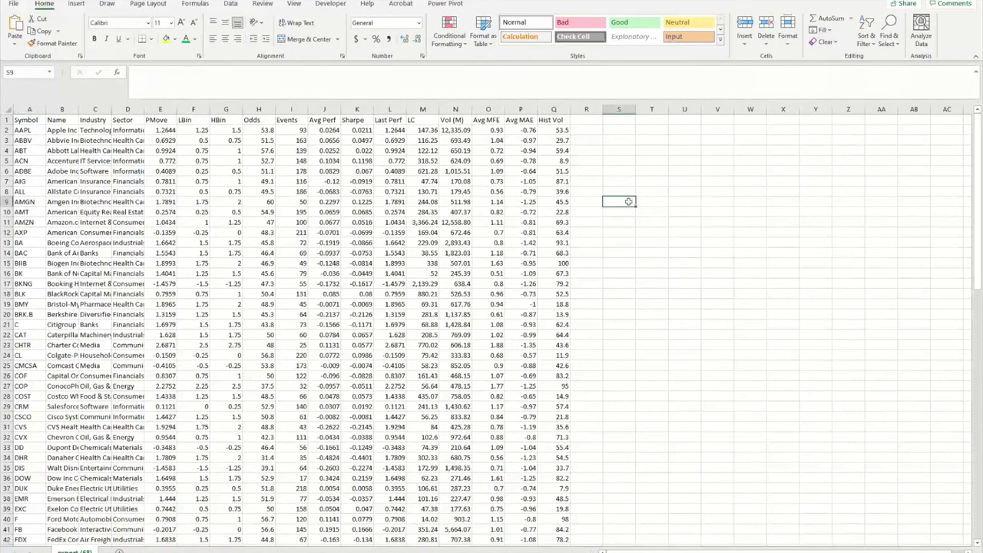
# Step: Fit the Vol (M) column to its contents and widen the Name and Industry columns
pyautogui.scroll(2, 628, 202)
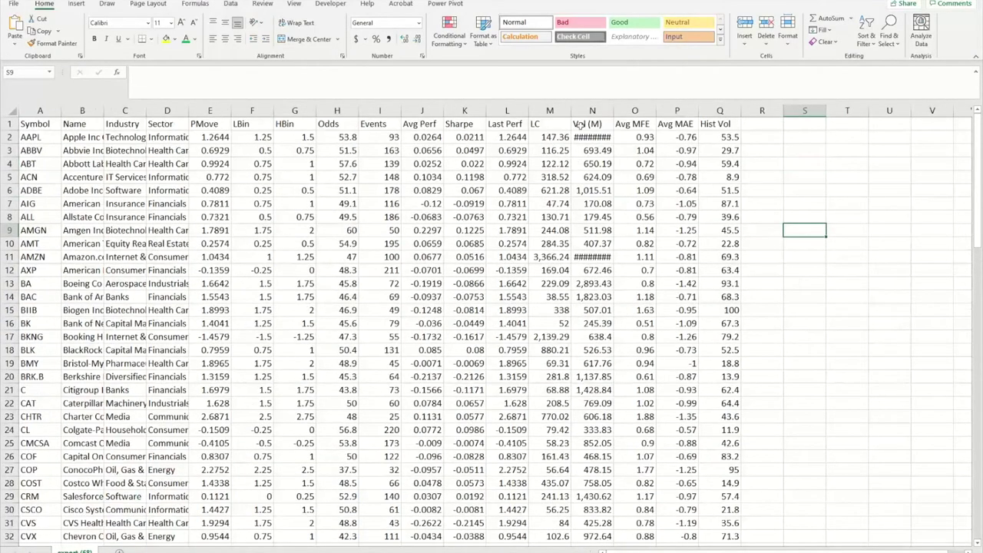
pyautogui.doubleClick(611, 110)
pyautogui.click(798, 165)
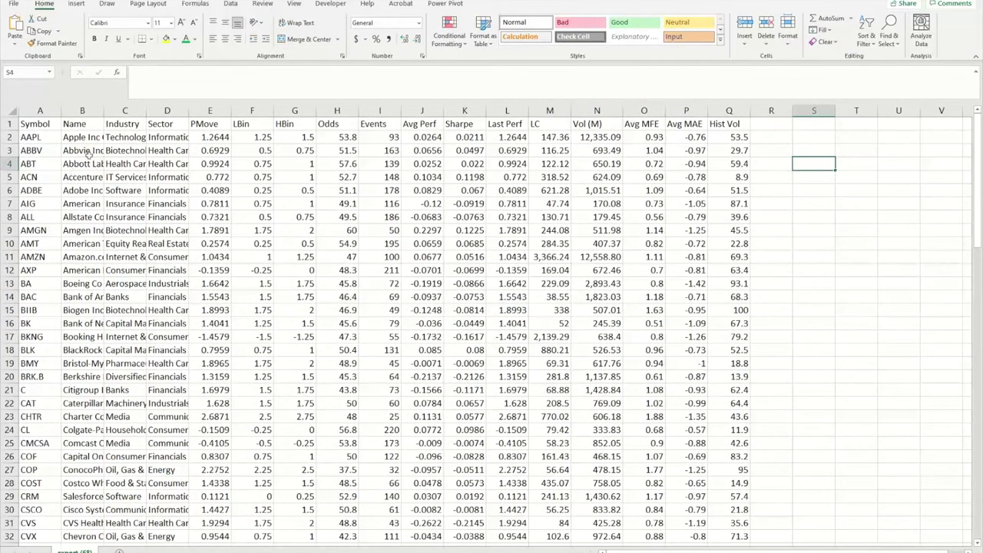
pyautogui.moveTo(103, 113); pyautogui.dragTo(171, 115)
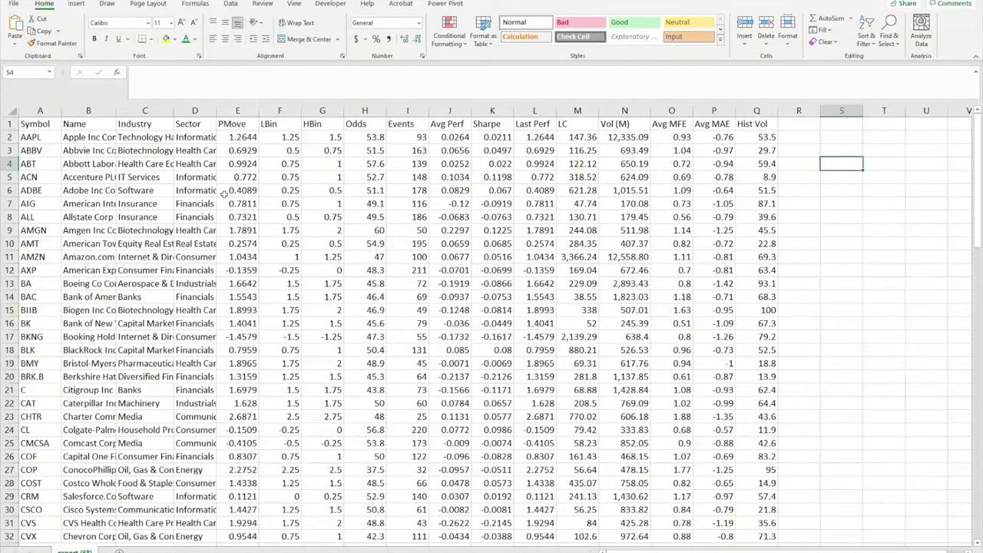
# Step: Delete the LBin and HBin columns from the exported sheet
pyautogui.moveTo(276, 111); pyautogui.dragTo(321, 111)
pyautogui.rightClick(292, 129)
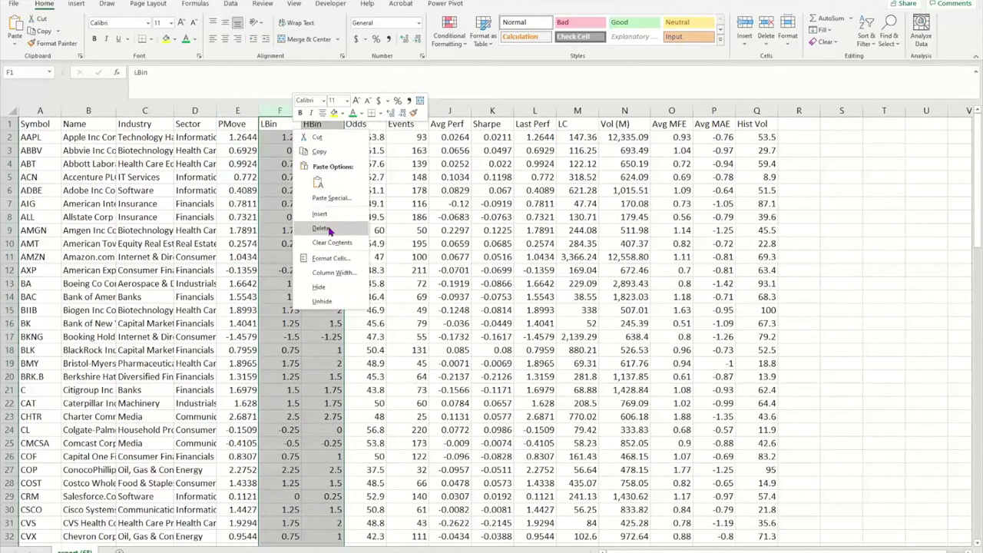
pyautogui.click(329, 229)
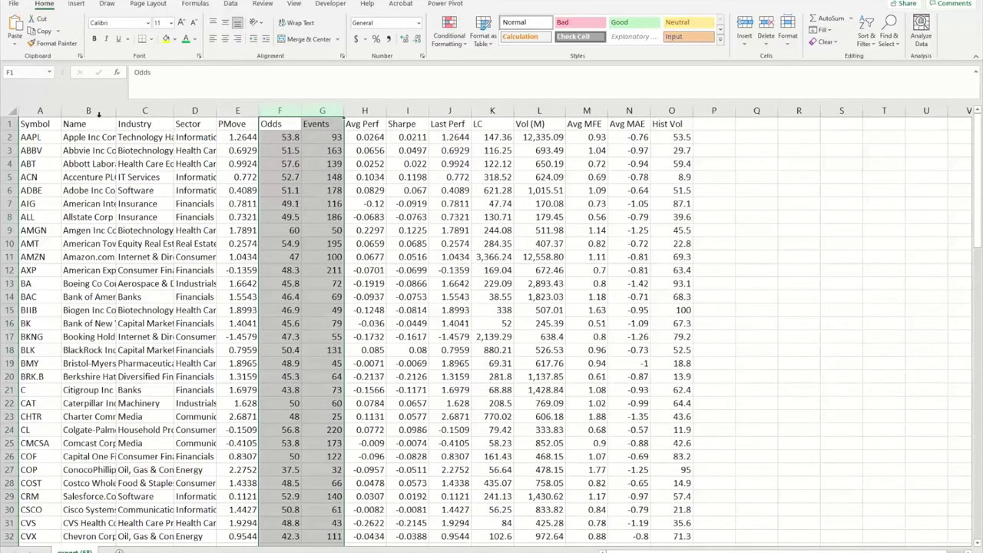
# Step: AutoFit all the sheet's columns to their contents, and slightly narrow the Name and Industry columns
pyautogui.click(12, 111)
pyautogui.doubleClick(116, 111)
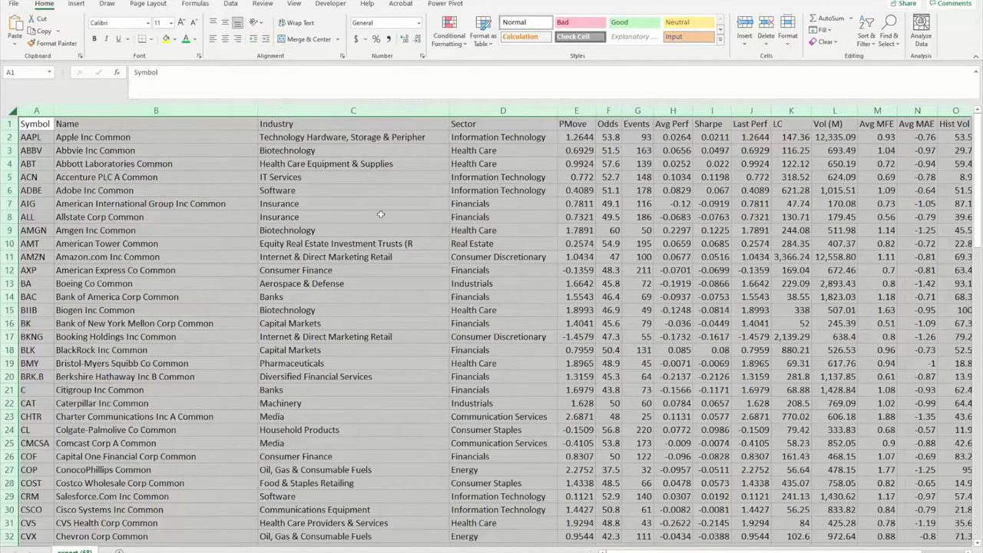
pyautogui.click(121, 134)
pyautogui.moveTo(258, 112); pyautogui.dragTo(222, 111)
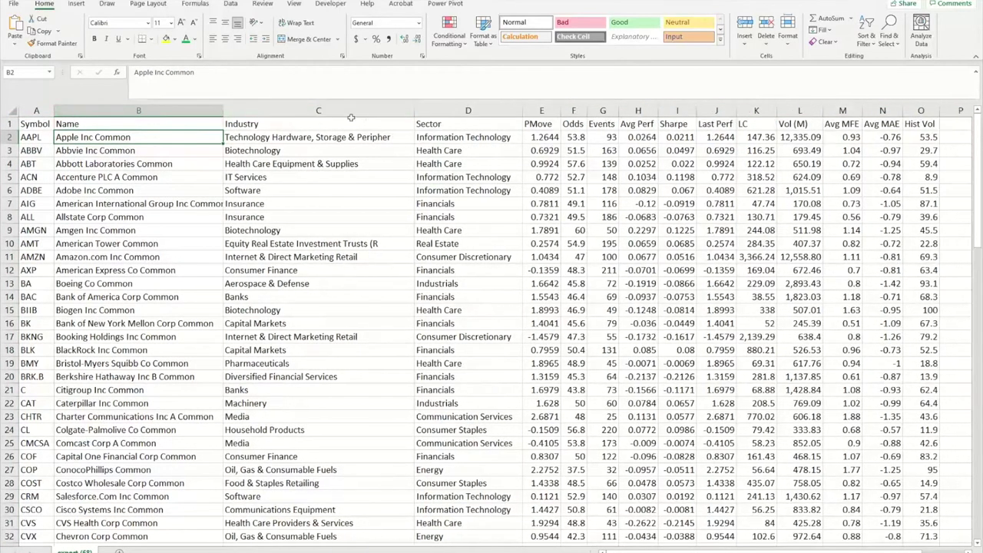
pyautogui.moveTo(415, 112); pyautogui.dragTo(382, 111)
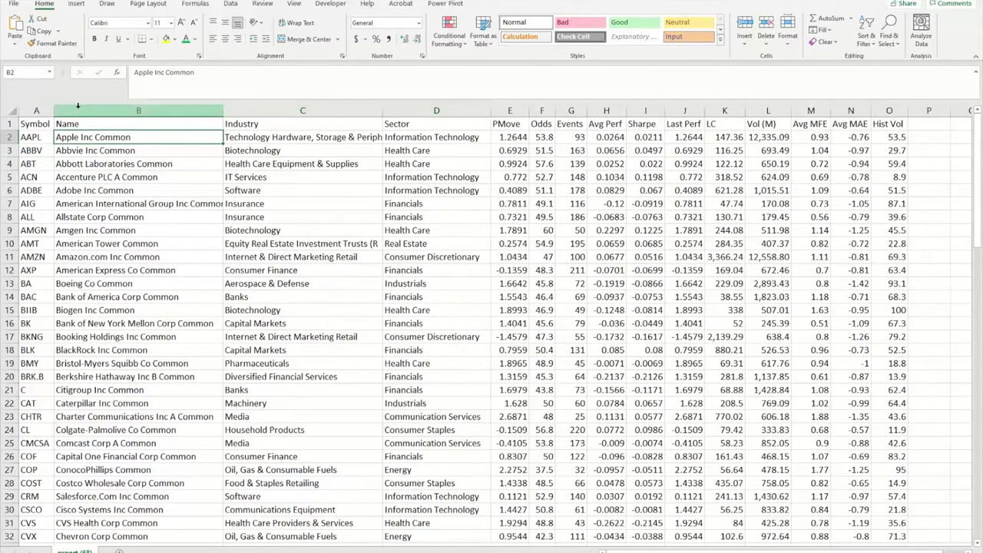
# Step: Add filters to the header row of the exported sheet
pyautogui.click(9, 124)
pyautogui.click(866, 34)
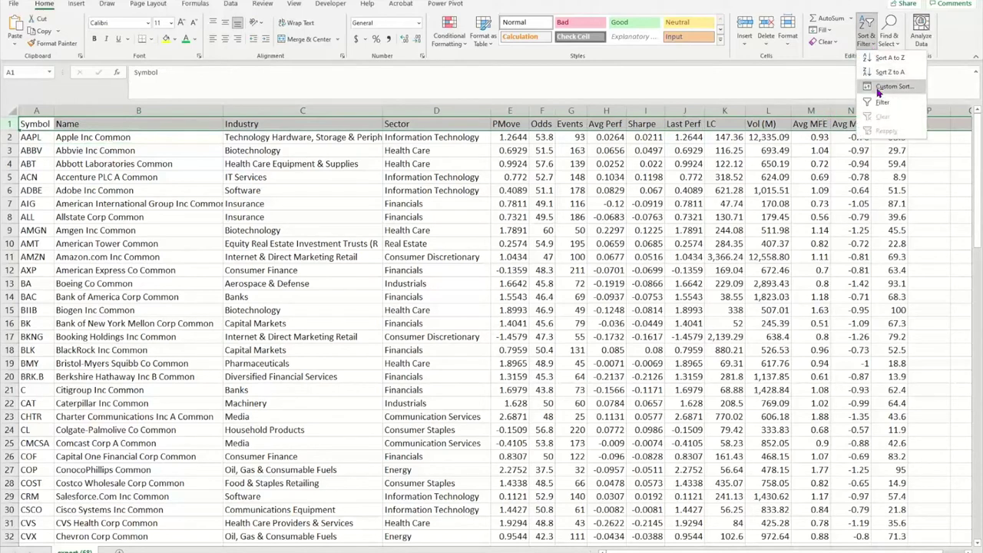
pyautogui.click(875, 98)
pyautogui.click(643, 231)
# Step: Sort the whole sheet by the Odds column from largest to smallest
pyautogui.click(6, 106)
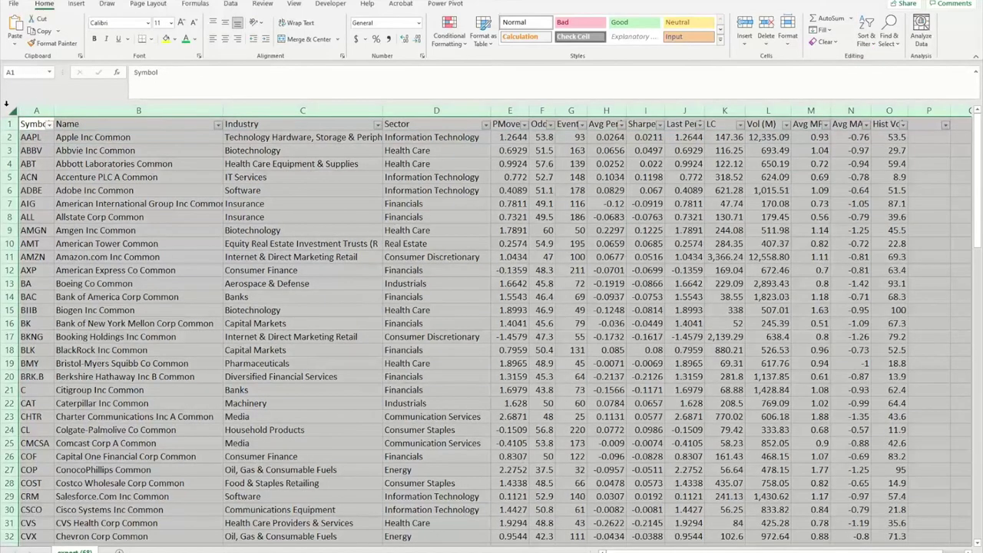
pyautogui.click(550, 123)
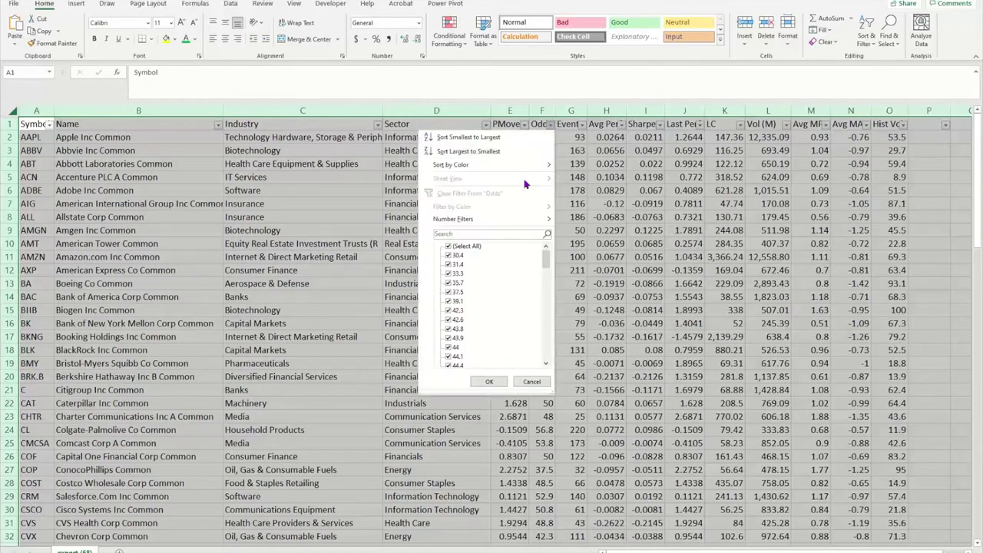
pyautogui.click(469, 151)
pyautogui.click(573, 292)
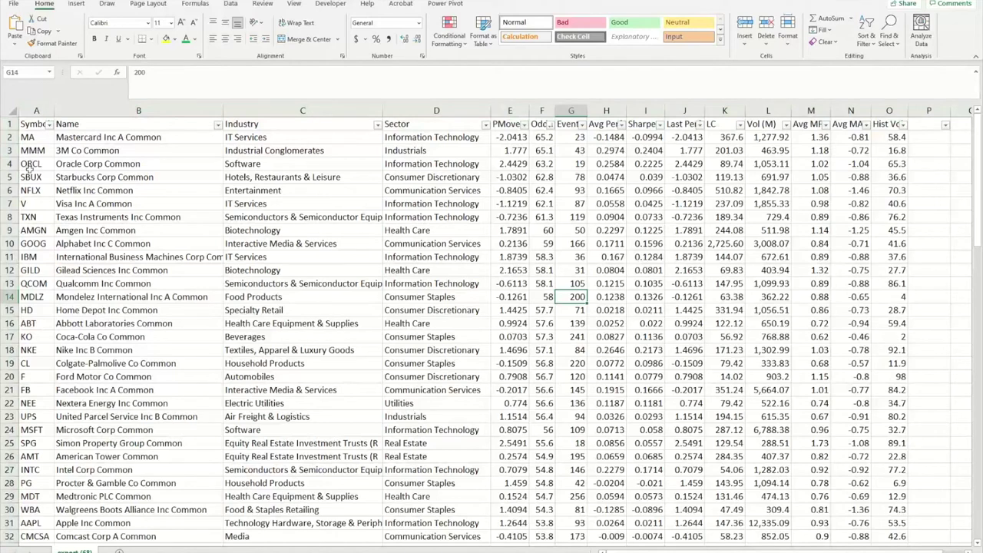
# Step: Copy the symbols from MMM down to GILD in the sorted sheet
pyautogui.click(29, 216)
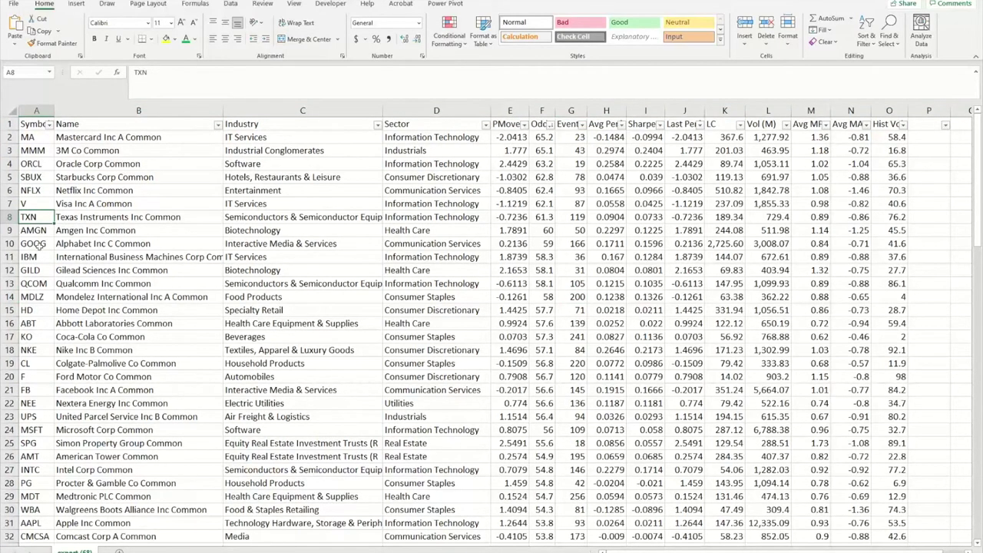
pyautogui.moveTo(43, 140); pyautogui.dragTo(36, 220)
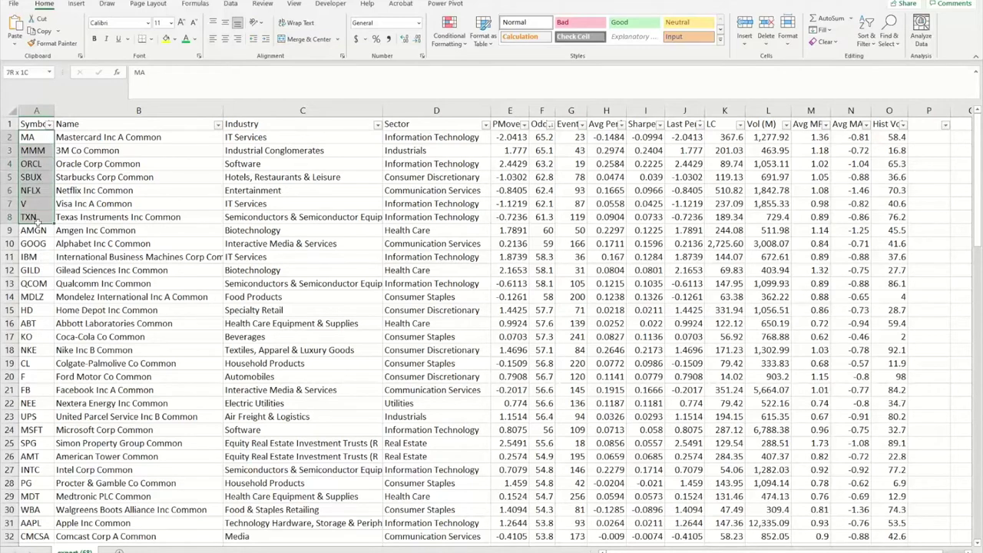
pyautogui.click(37, 230)
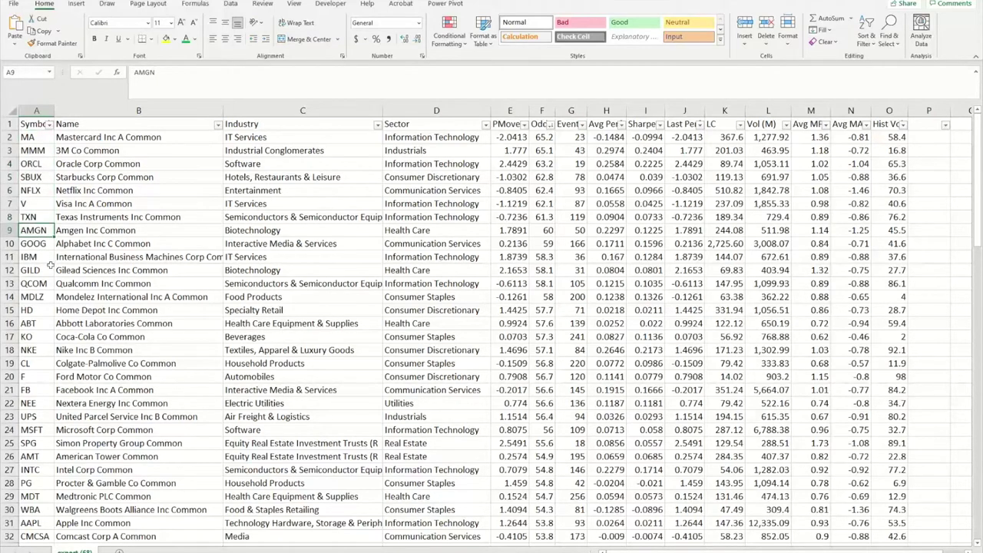
pyautogui.moveTo(41, 139); pyautogui.dragTo(35, 259)
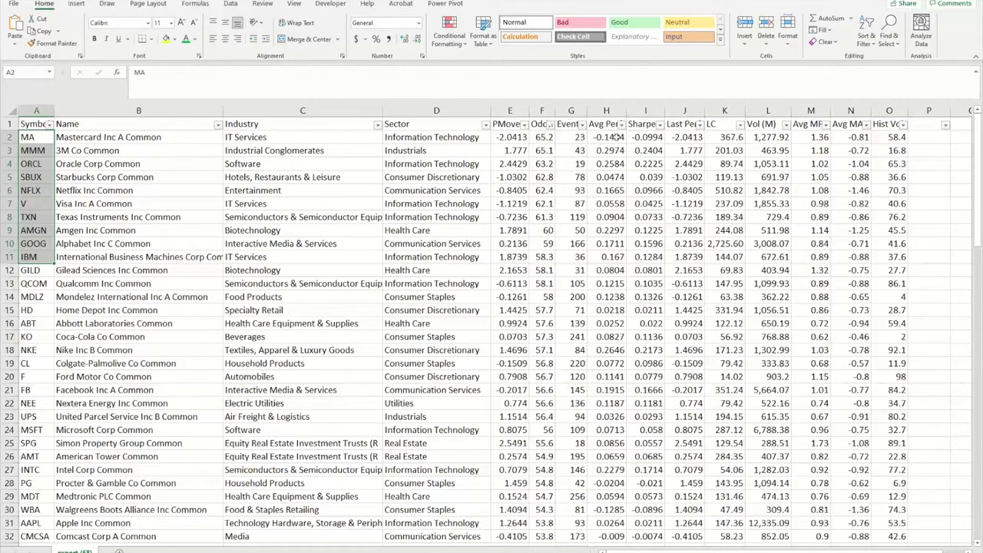
pyautogui.moveTo(29, 149); pyautogui.dragTo(31, 270)
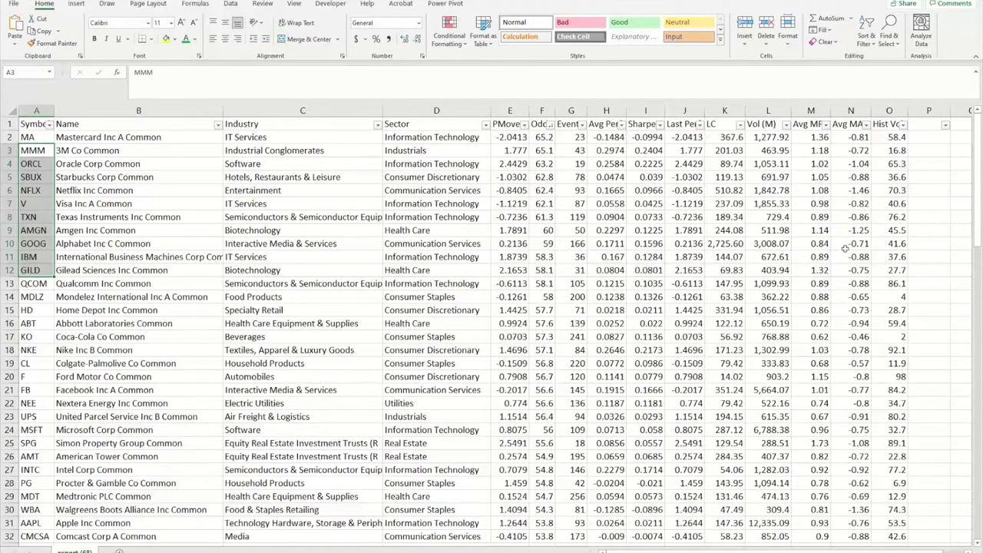
pyautogui.rightClick(39, 193)
pyautogui.click(54, 216)
# Step: Switch back to the StockOdds exploration page and save the copied symbols as its exploration symbols
pyautogui.click(902, 3)
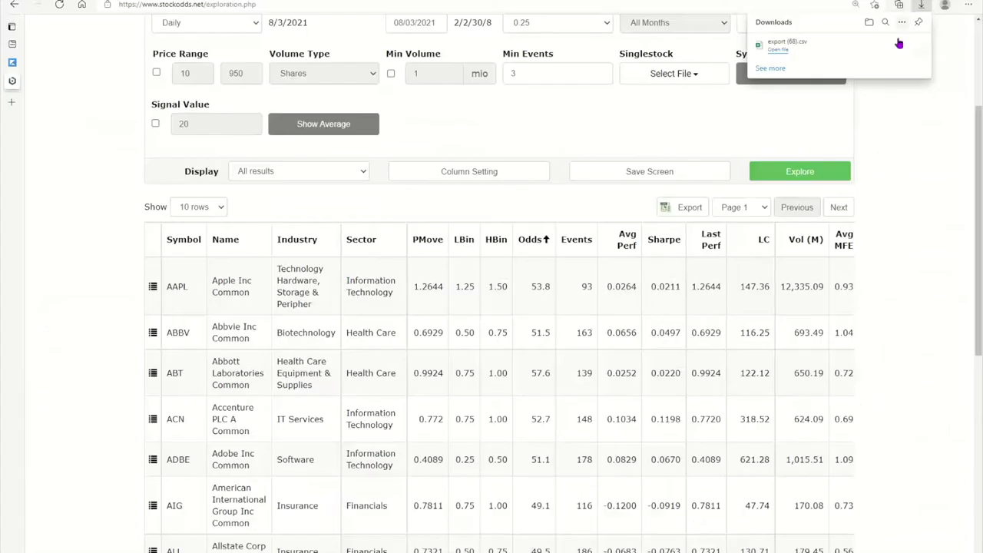
pyautogui.scroll(3, 791, 230)
pyautogui.click(791, 240)
pyautogui.click(355, 101)
pyautogui.hotkey('ctrl', 'v')
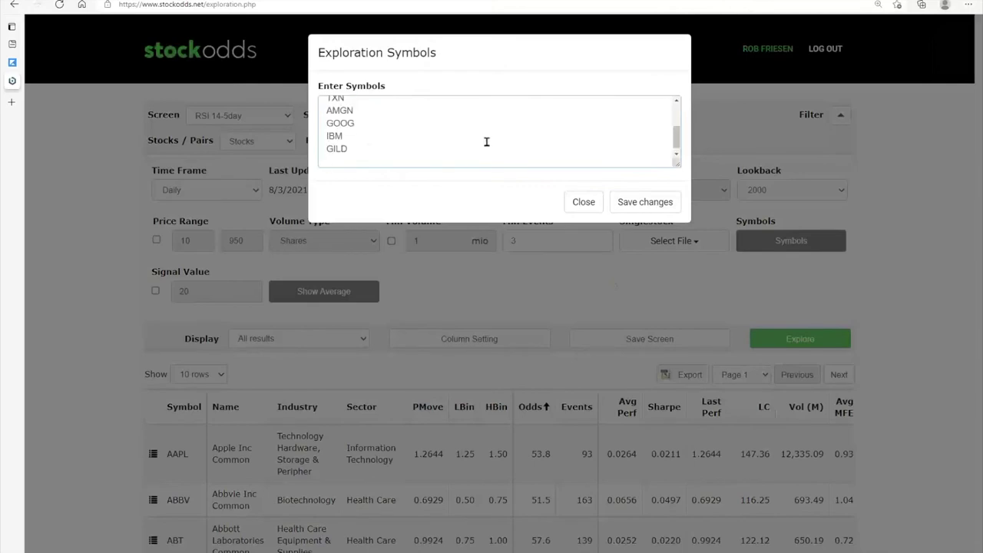
pyautogui.click(631, 202)
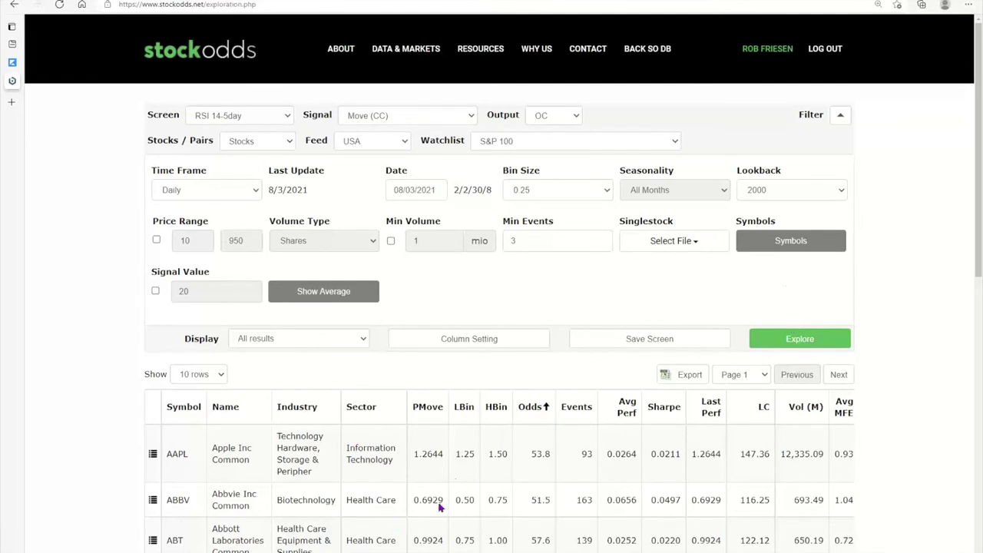
# Step: Change the signal to RSI (2) and run the exploration, reviewing the odds for the entered symbols
pyautogui.click(471, 116)
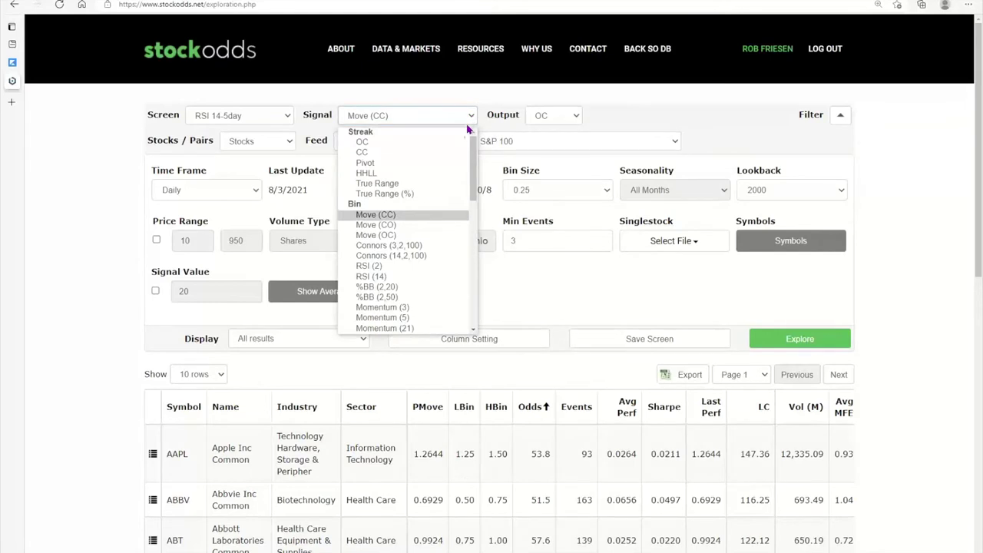
pyautogui.click(423, 265)
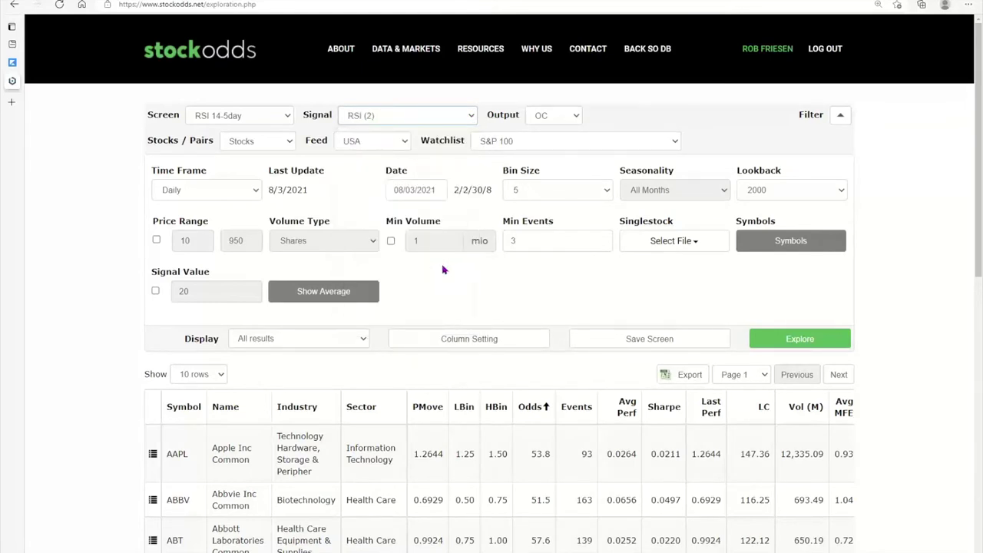
pyautogui.click(778, 338)
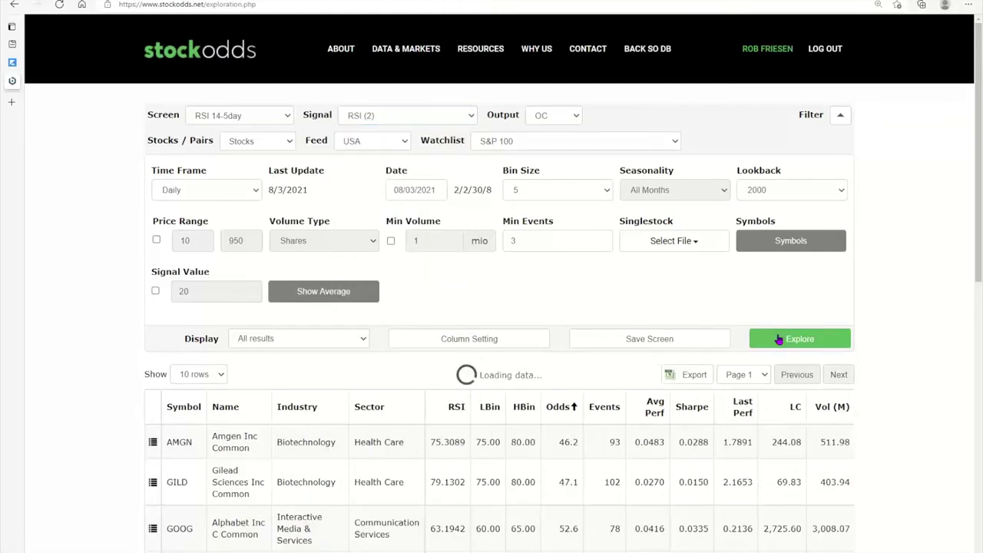
pyautogui.scroll(-2, 771, 333)
pyautogui.scroll(-3, 770, 333)
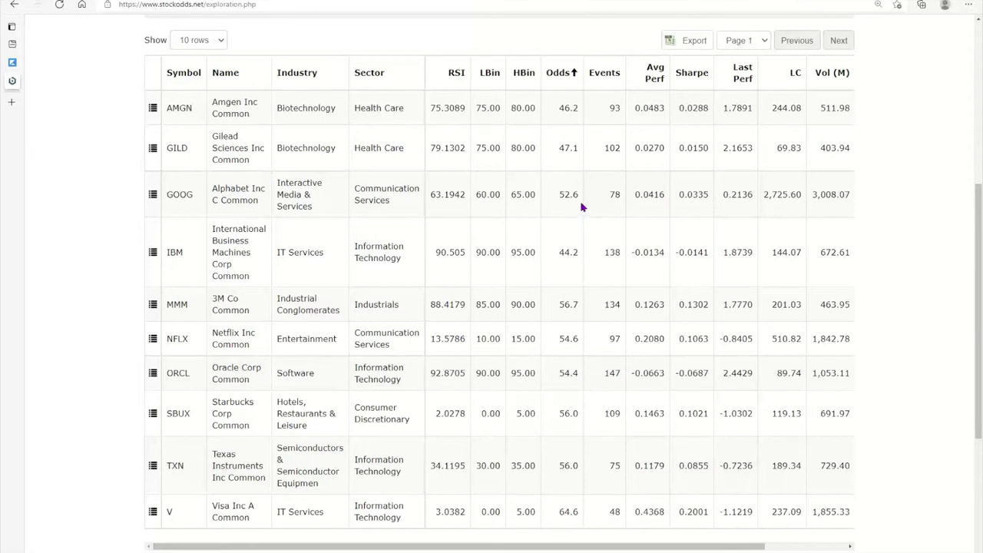
# Step: Export the RSI (2) results to a CSV opened in Excel and add filters to its header row
pyautogui.click(686, 44)
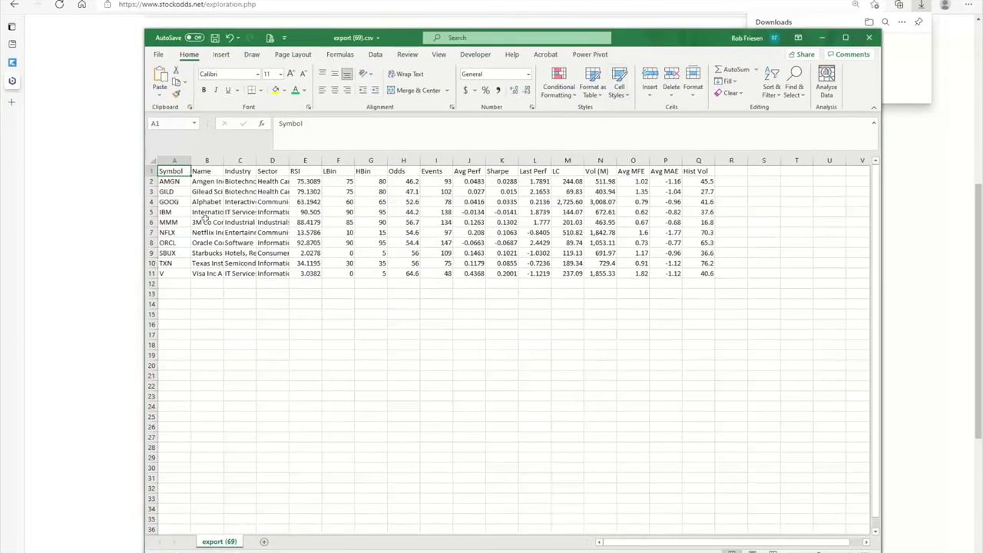
pyautogui.click(151, 171)
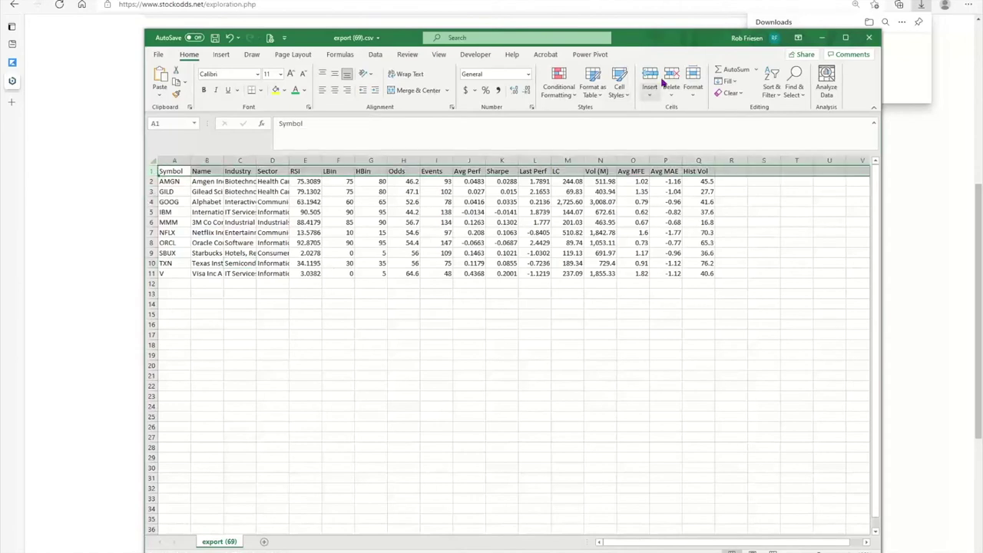
pyautogui.click(771, 88)
pyautogui.click(784, 152)
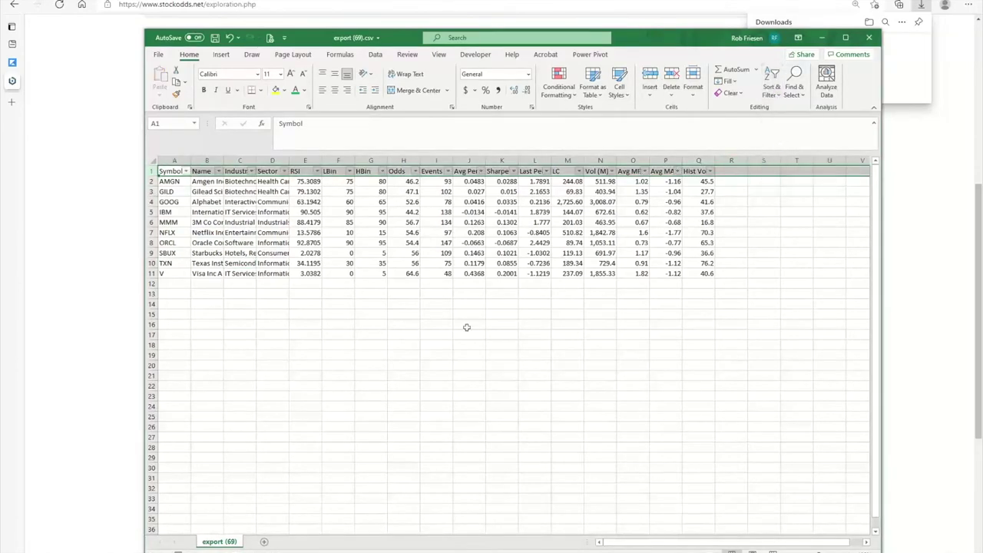
# Step: Sort the RSI (2) export by Odds from largest to smallest
pyautogui.click(151, 161)
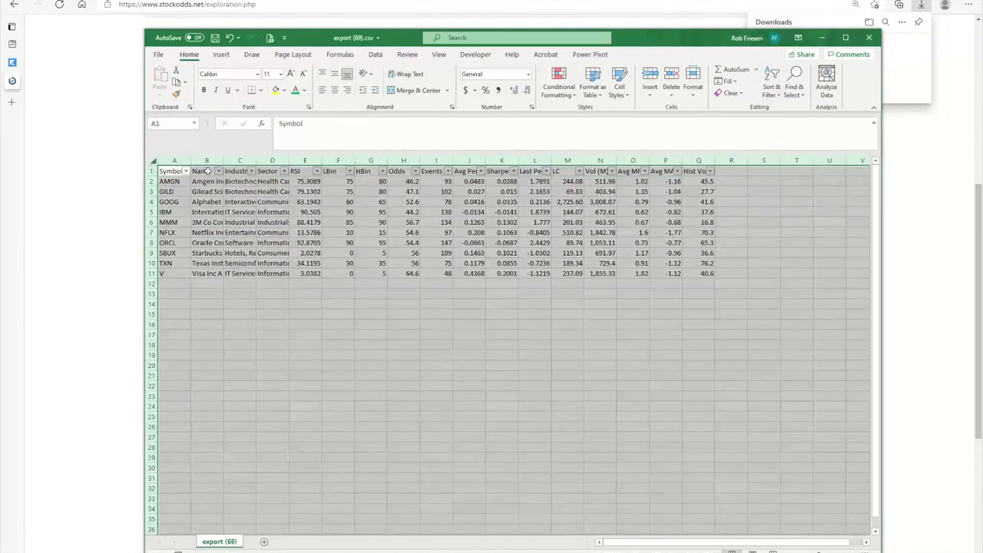
pyautogui.click(414, 171)
pyautogui.click(350, 197)
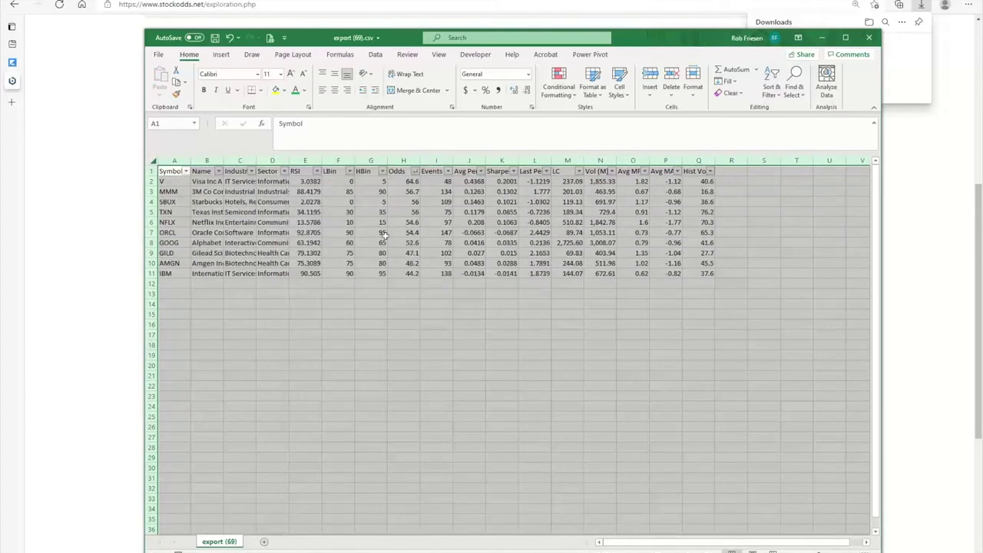
pyautogui.click(403, 435)
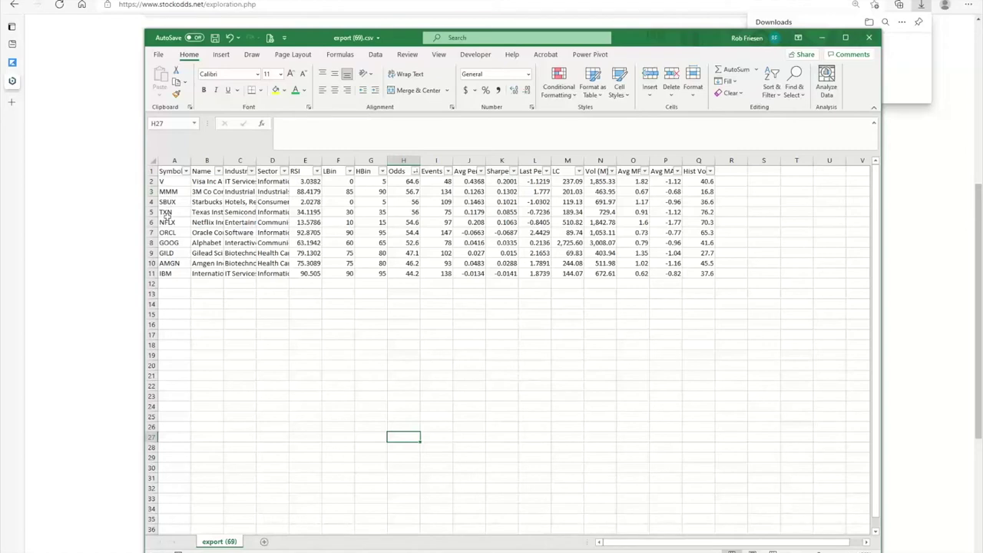
# Step: Copy the top seven symbols, V down to GOOG, from the RSI (2) export
pyautogui.moveTo(168, 182); pyautogui.dragTo(169, 242)
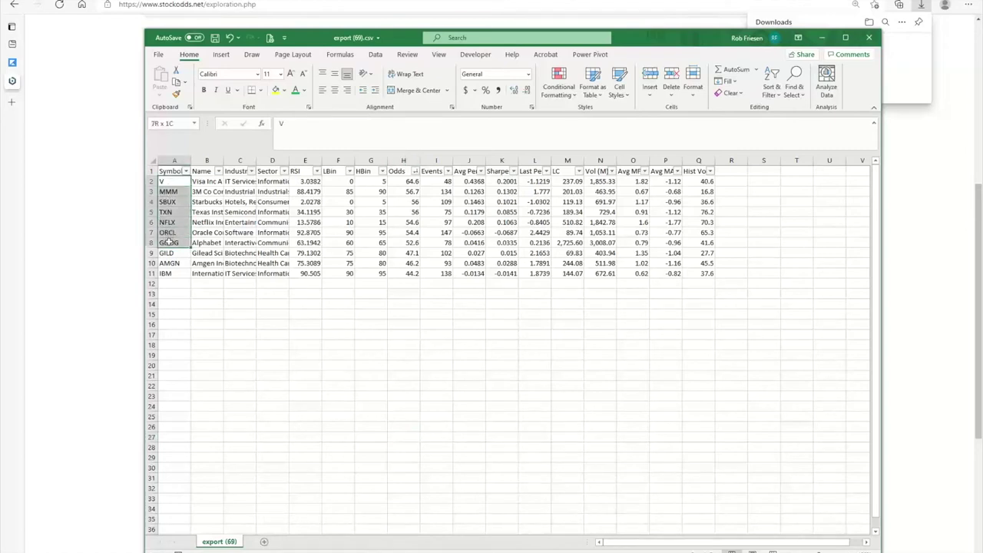
pyautogui.rightClick(165, 196)
pyautogui.click(181, 214)
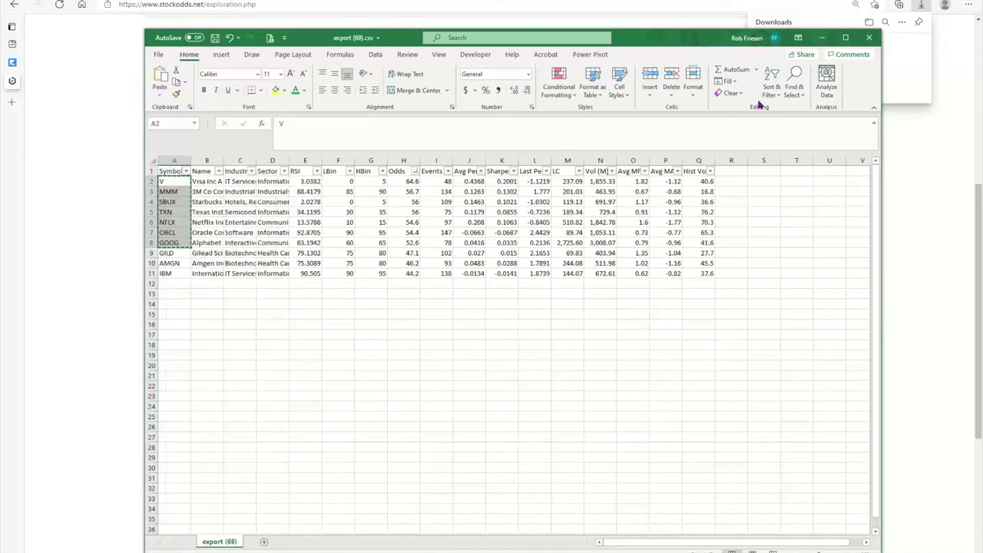
# Step: Back in StockOdds, replace the exploration symbols with the copied ones, save them and rerun the RSI (2) exploration
pyautogui.click(821, 36)
pyautogui.scroll(5, 632, 230)
pyautogui.click(790, 239)
pyautogui.moveTo(327, 104); pyautogui.dragTo(491, 311)
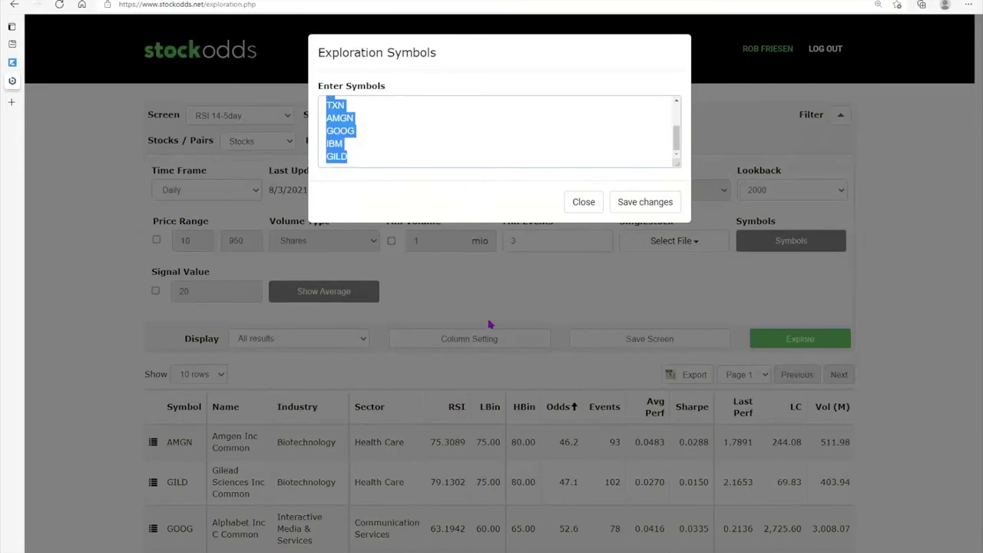
pyautogui.press('Delete')
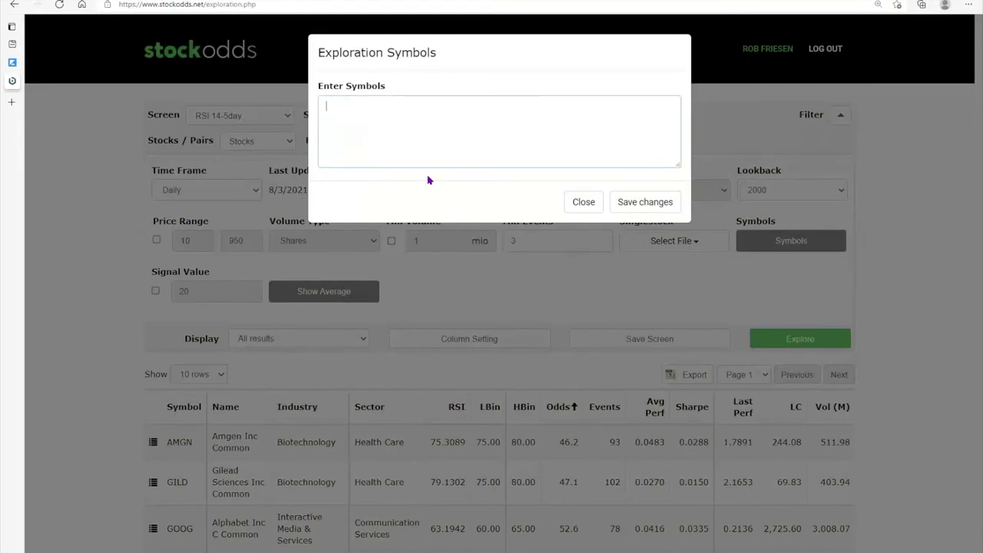
pyautogui.hotkey('ctrl', 'v')
pyautogui.click(629, 204)
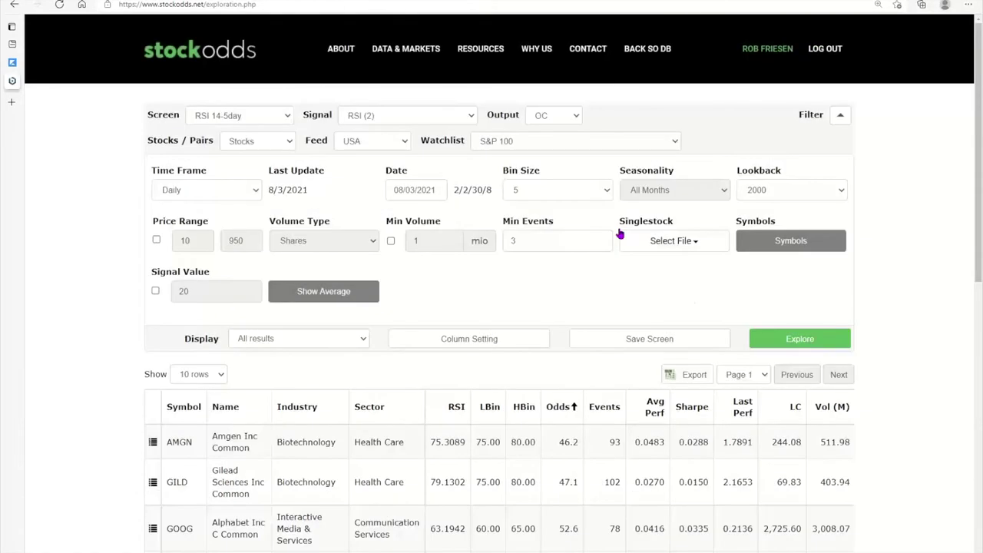
pyautogui.click(776, 342)
pyautogui.scroll(-3, 776, 341)
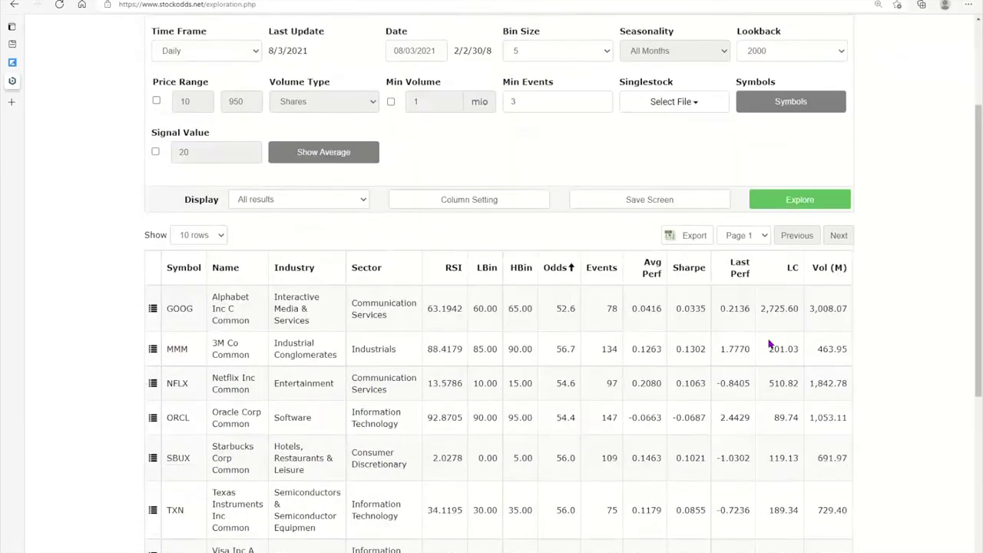
pyautogui.scroll(3, 760, 315)
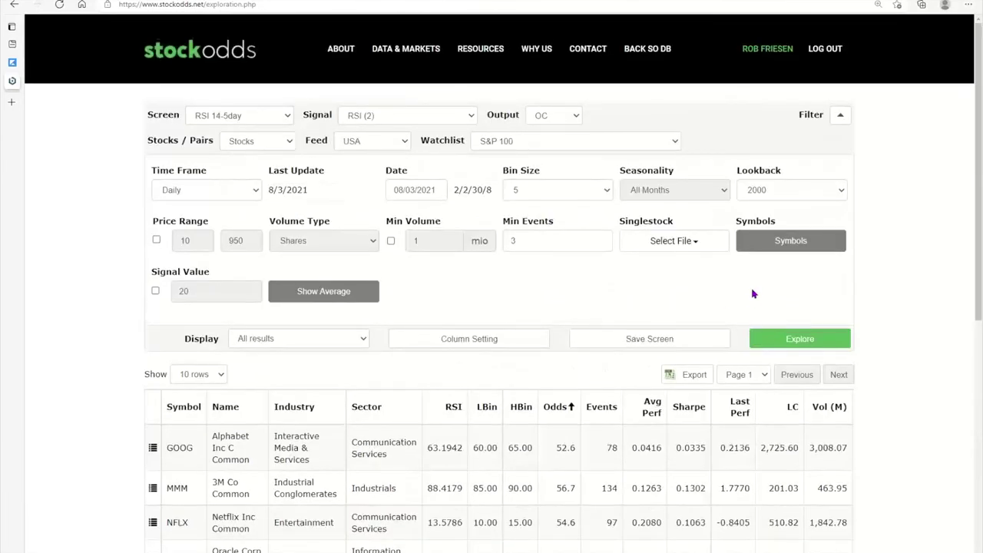
# Step: Change the signal to %BB (2,20), run the exploration and review the results for the remaining symbols
pyautogui.click(470, 116)
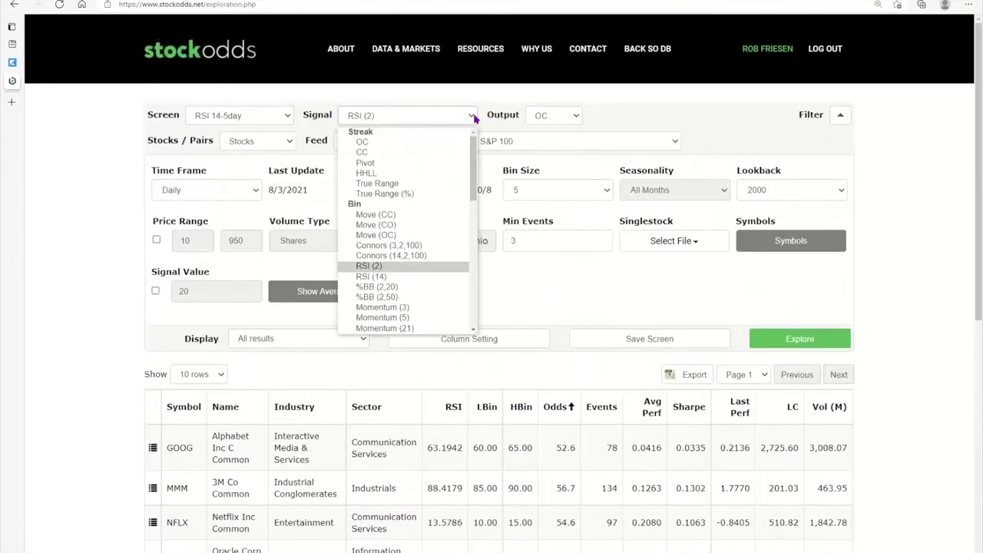
pyautogui.click(430, 287)
pyautogui.click(776, 338)
pyautogui.scroll(-3, 776, 339)
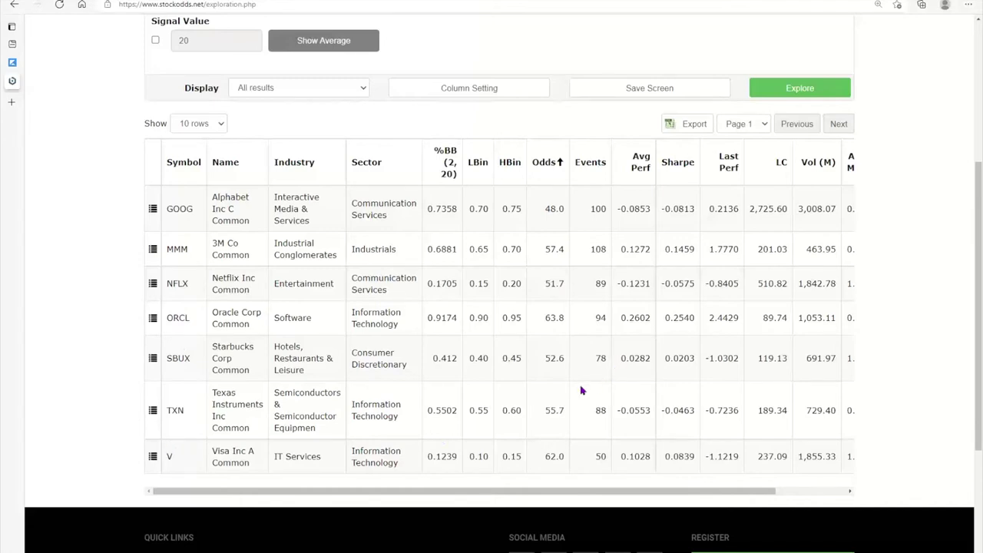
pyautogui.scroll(5, 578, 391)
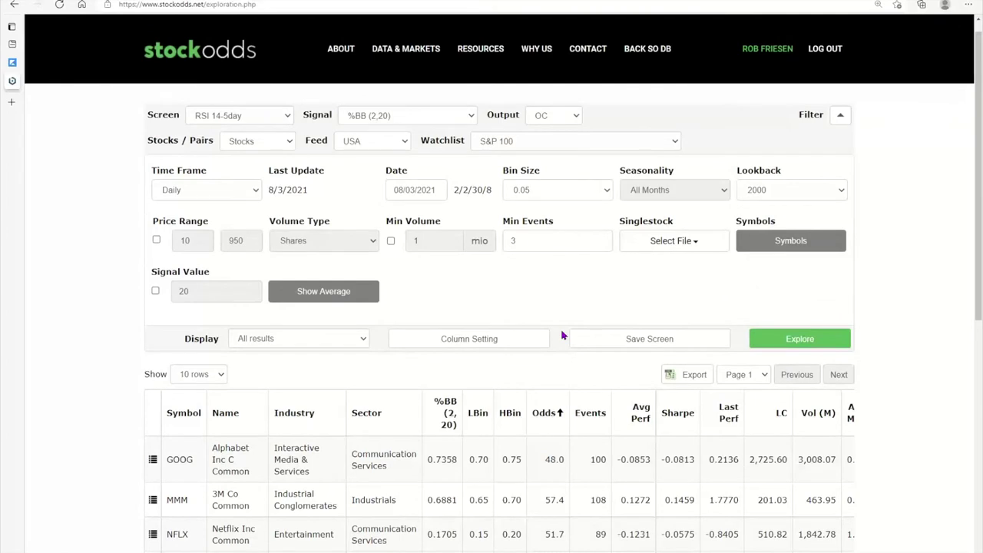
# Step: Change the signal to Momentum (3), run the exploration and review the results for the remaining symbols
pyautogui.click(472, 118)
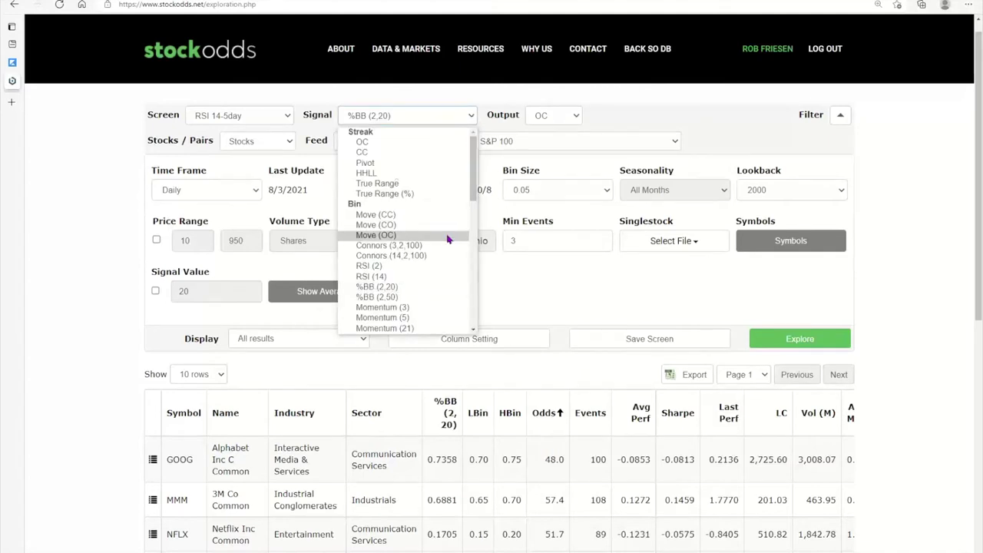
pyautogui.scroll(-3, 449, 230)
pyautogui.scroll(-2, 433, 278)
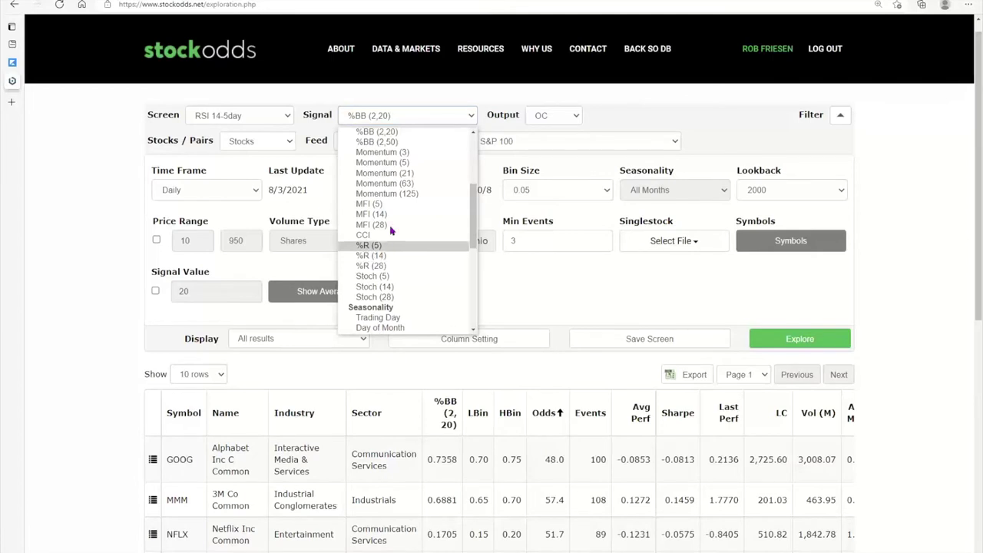
pyautogui.click(391, 153)
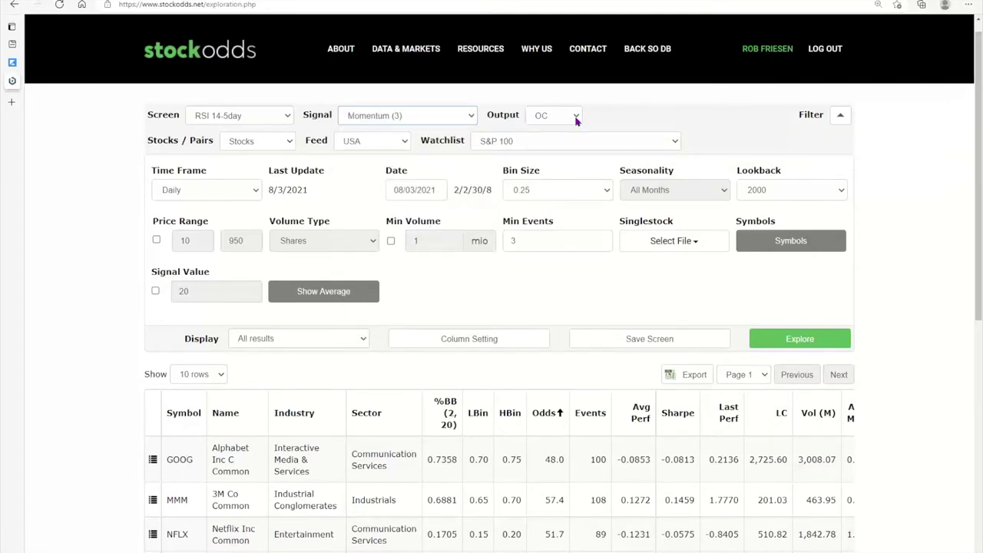
pyautogui.click(790, 336)
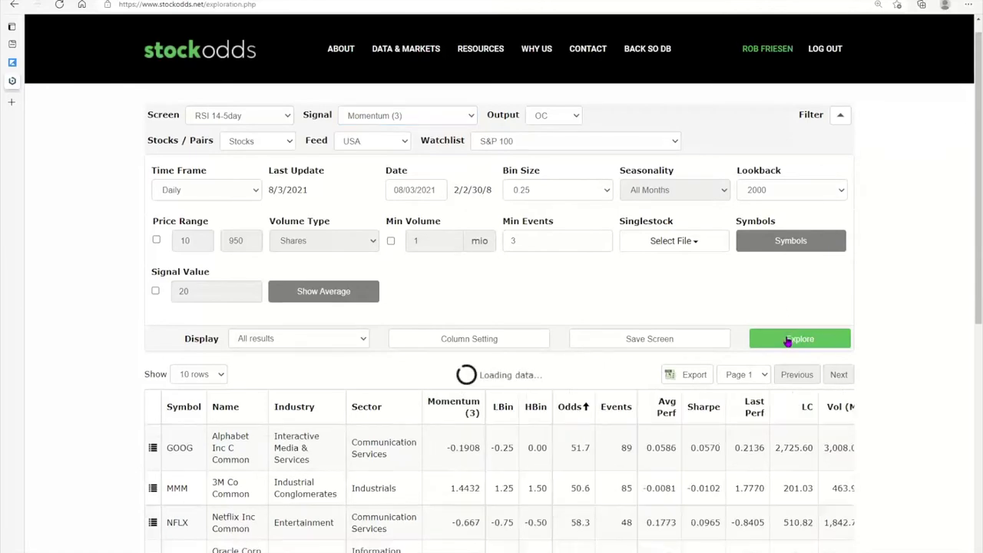
pyautogui.scroll(-3, 786, 343)
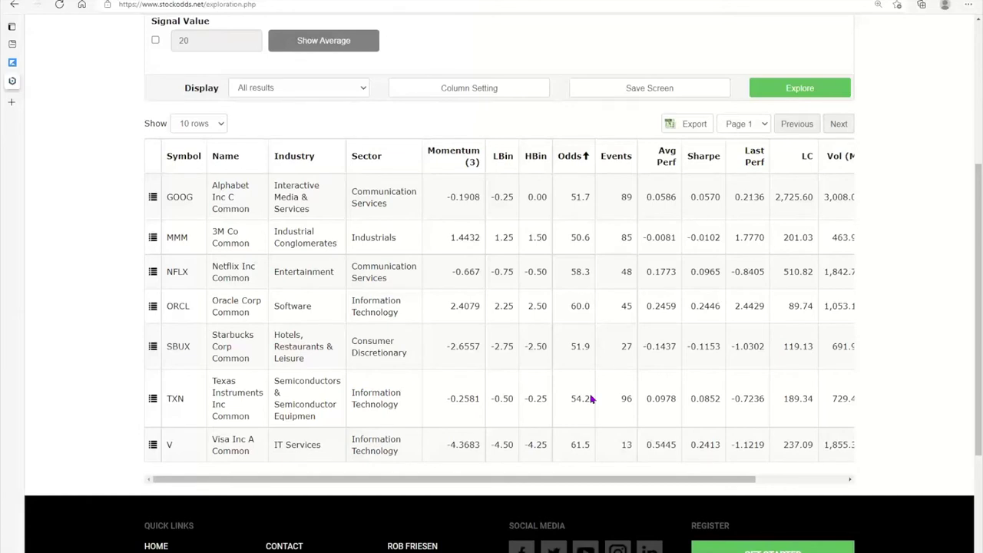
# Step: Switch the exploration from Stocks to Stocks / SPY pairs and set the signal to Move (CC)
pyautogui.scroll(3, 274, 246)
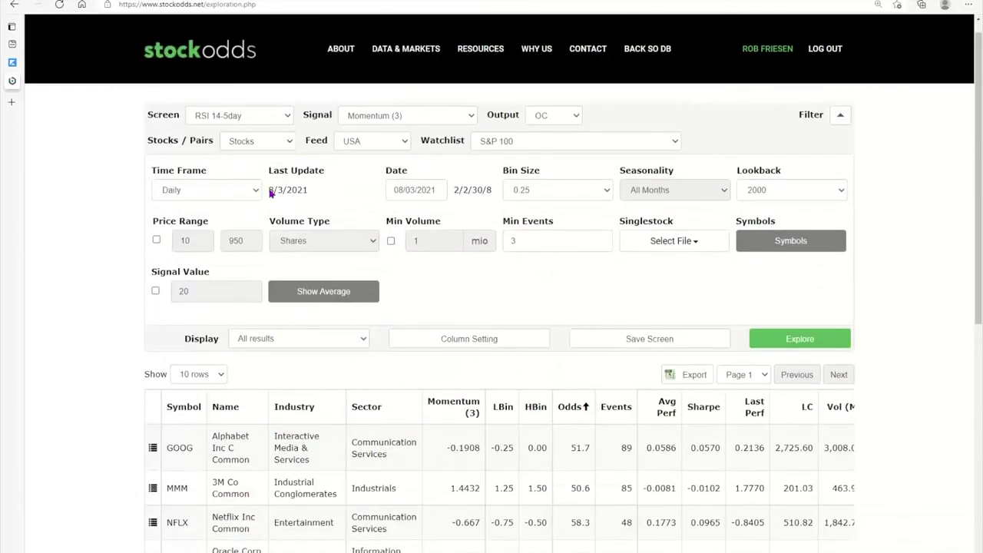
pyautogui.click(289, 145)
pyautogui.click(262, 178)
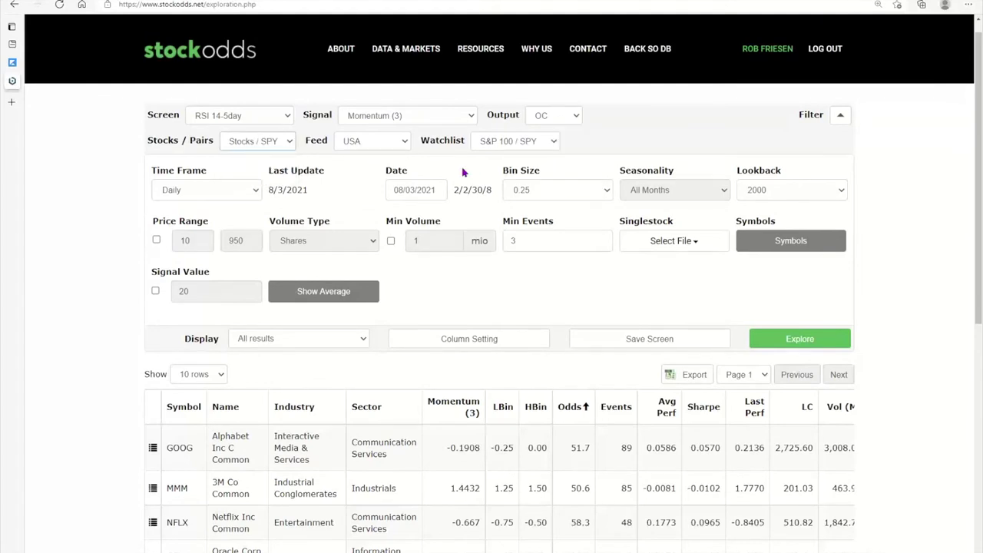
pyautogui.click(473, 119)
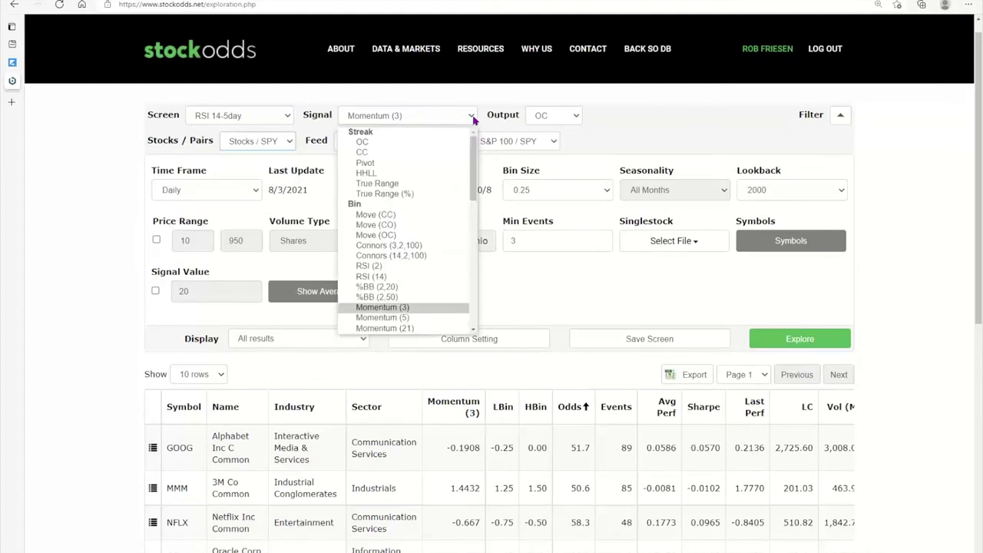
pyautogui.click(431, 219)
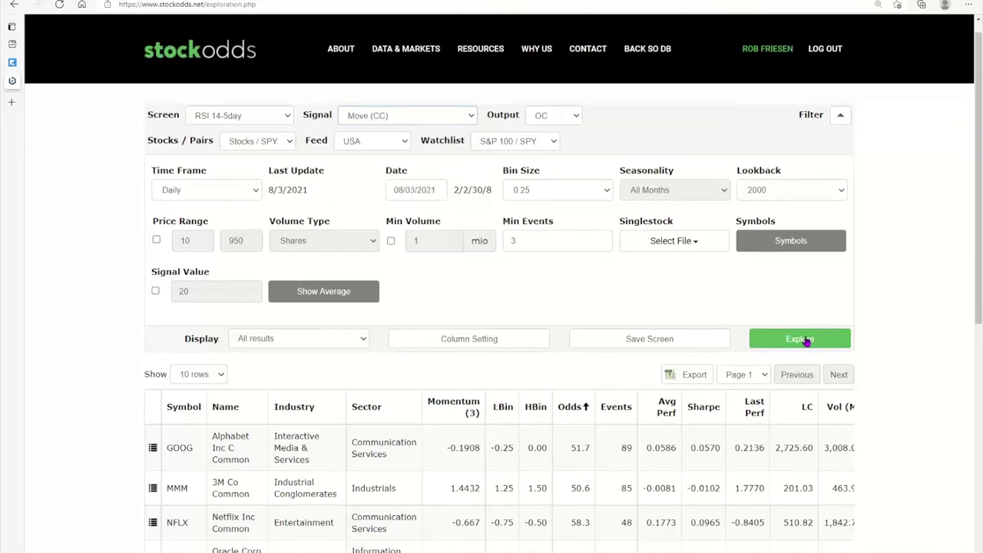
# Step: Check the symbol selection, run the Move (CC) exploration on S&P 100 / SPY and review the pair results
pyautogui.click(770, 246)
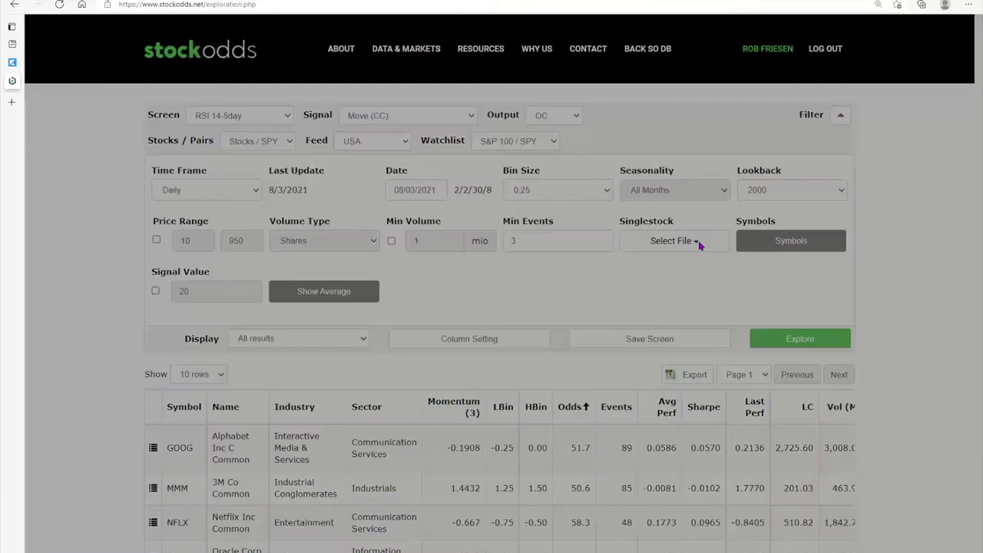
pyautogui.click(584, 202)
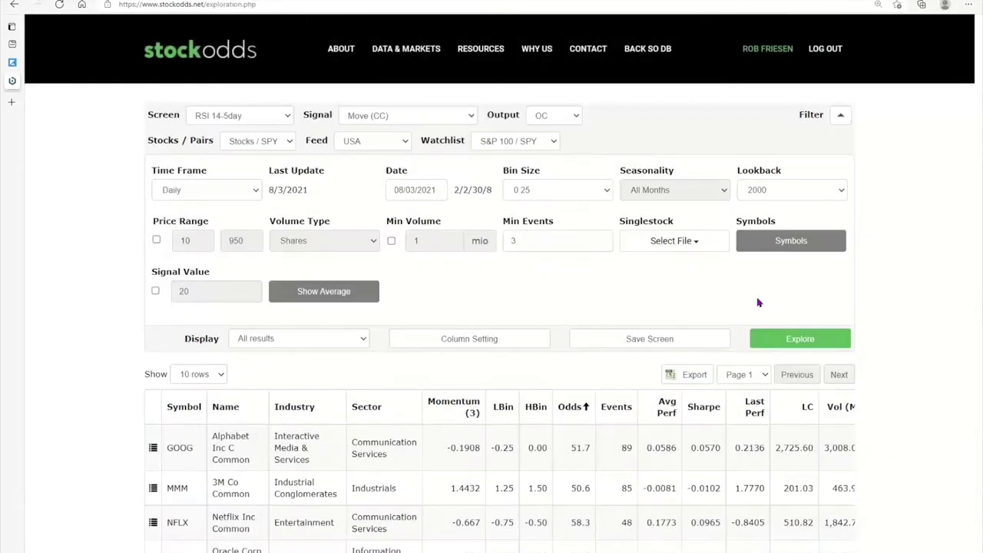
pyautogui.click(771, 337)
pyautogui.scroll(-5, 775, 338)
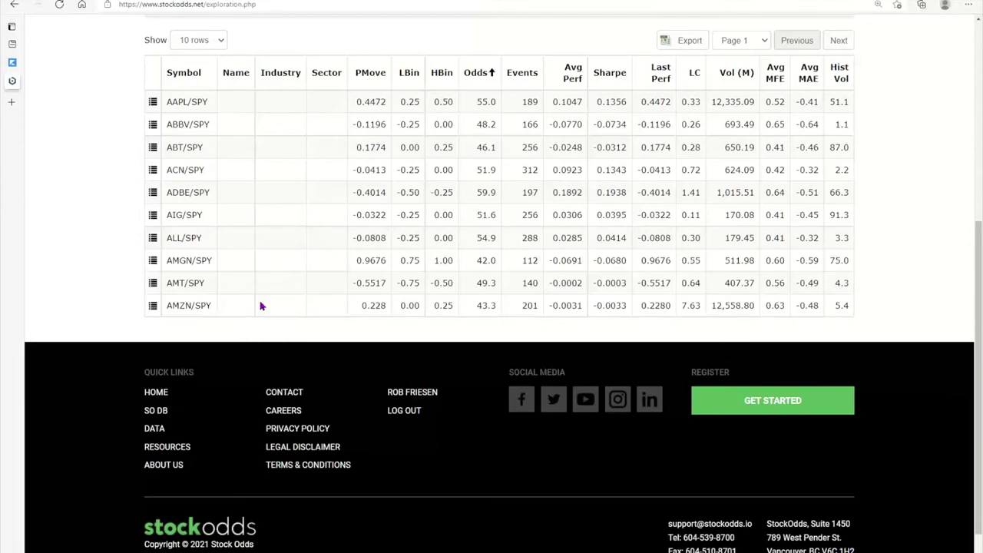
pyautogui.scroll(4, 281, 306)
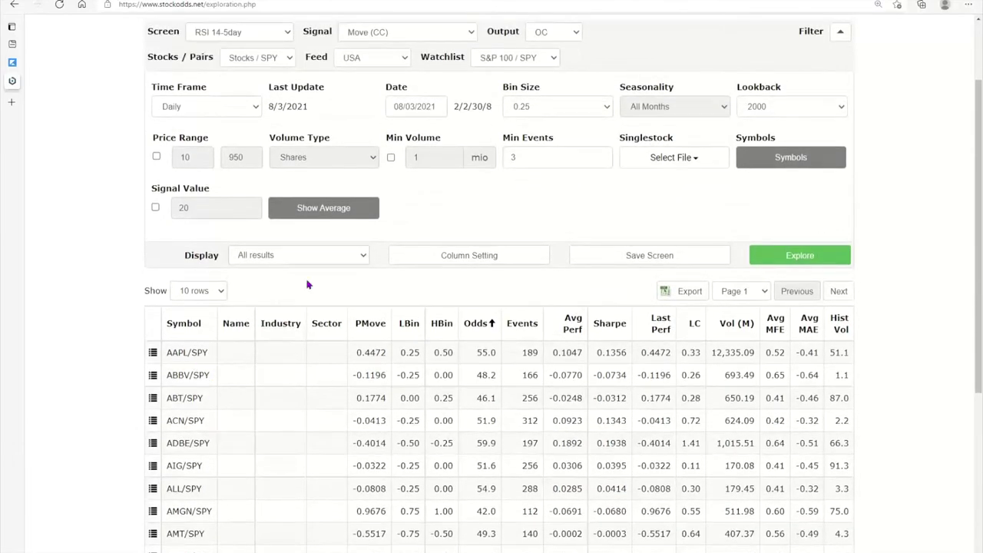
pyautogui.scroll(2, 357, 261)
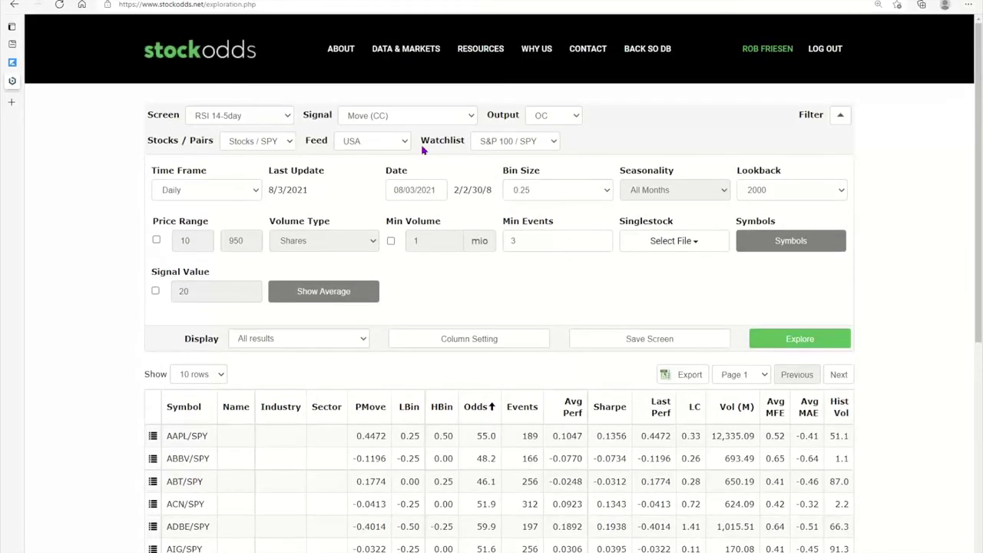
pyautogui.scroll(-4, 246, 498)
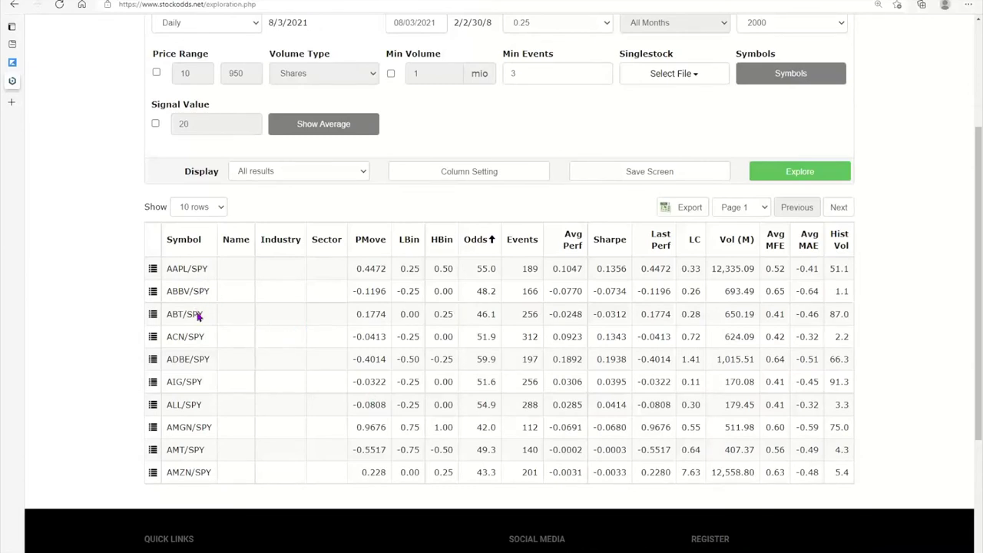
# Step: Export the SPY pair results to Excel, widen the Symbol column and enlarge the sheet to look over the pair symbols
pyautogui.click(689, 207)
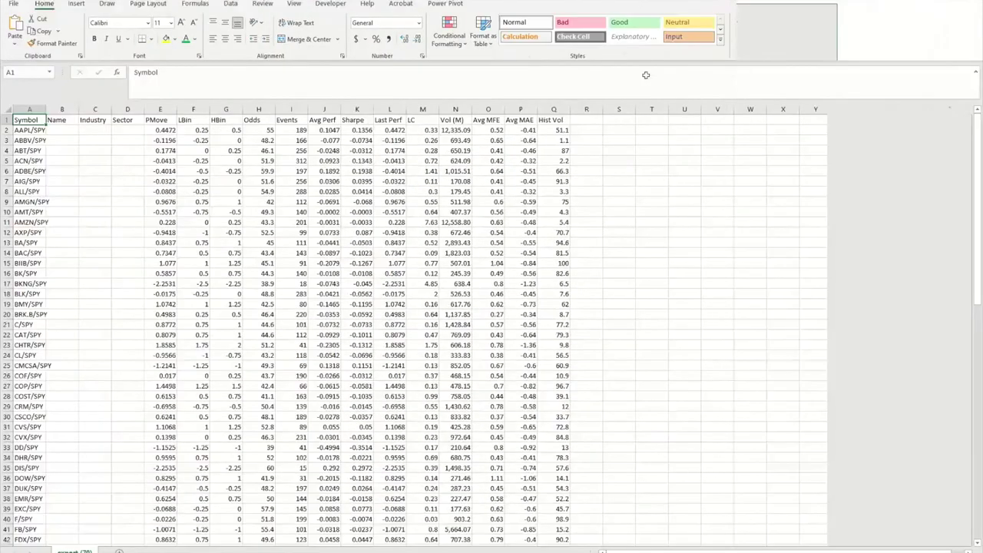
pyautogui.moveTo(45, 109); pyautogui.dragTo(59, 109)
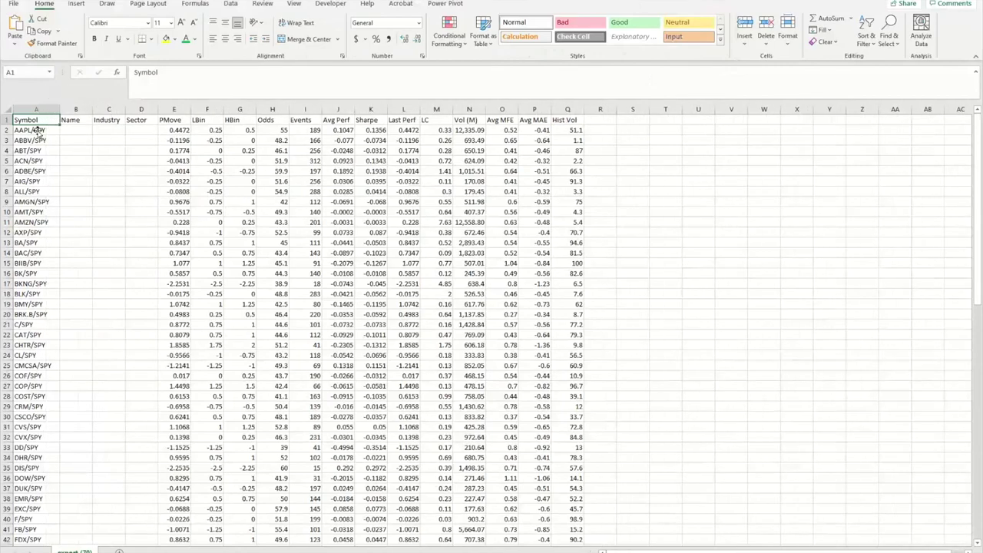
pyautogui.keyDown('ctrl'); pyautogui.scroll(2, 115, 220); pyautogui.keyUp('ctrl')
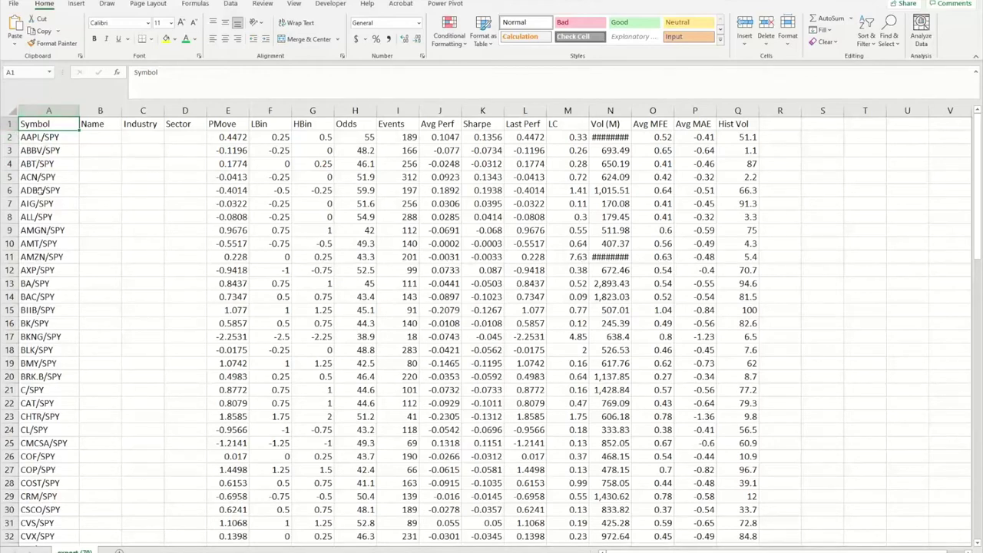
pyautogui.scroll(-5, 46, 402)
pyautogui.scroll(5, 46, 308)
# Step: Replace every "/SPY" in the Symbol column with nothing and look over the cleaned symbol list
pyautogui.click(39, 111)
pyautogui.click(868, 44)
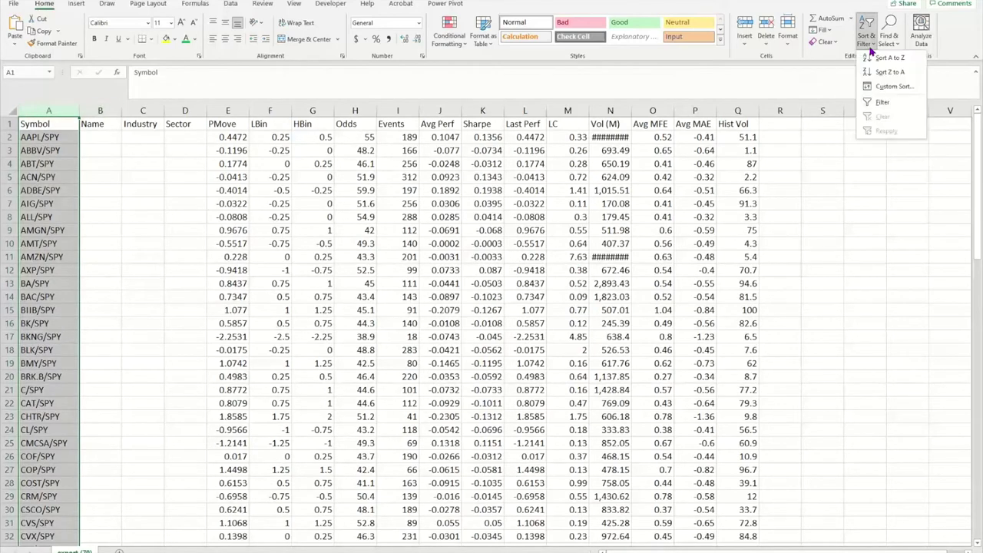
pyautogui.click(888, 39)
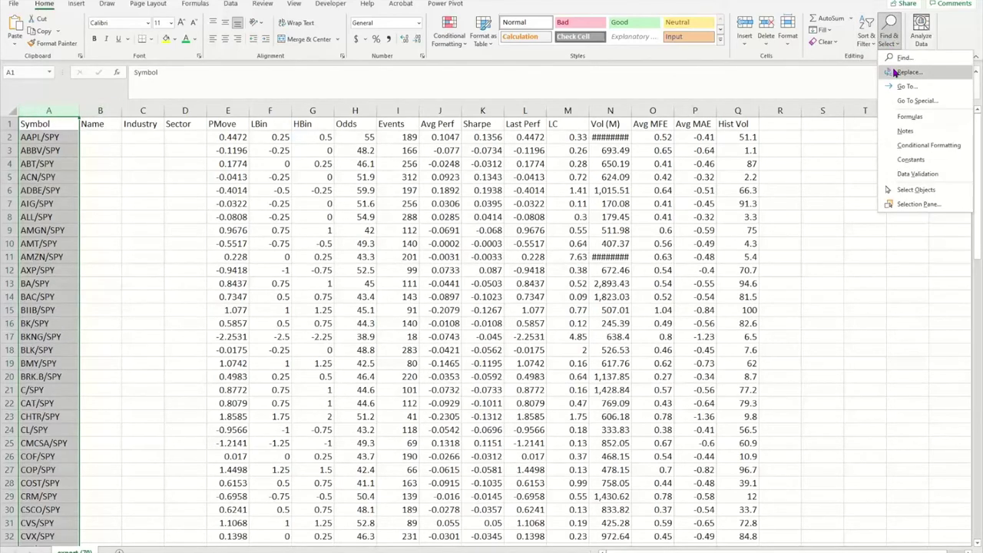
pyautogui.click(900, 71)
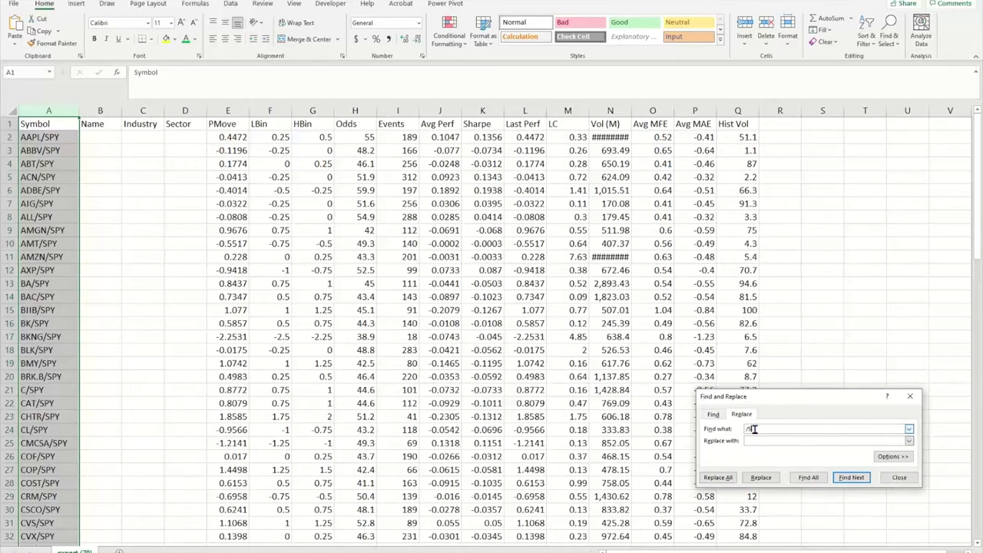
pyautogui.write('/SPY')
pyautogui.click(734, 478)
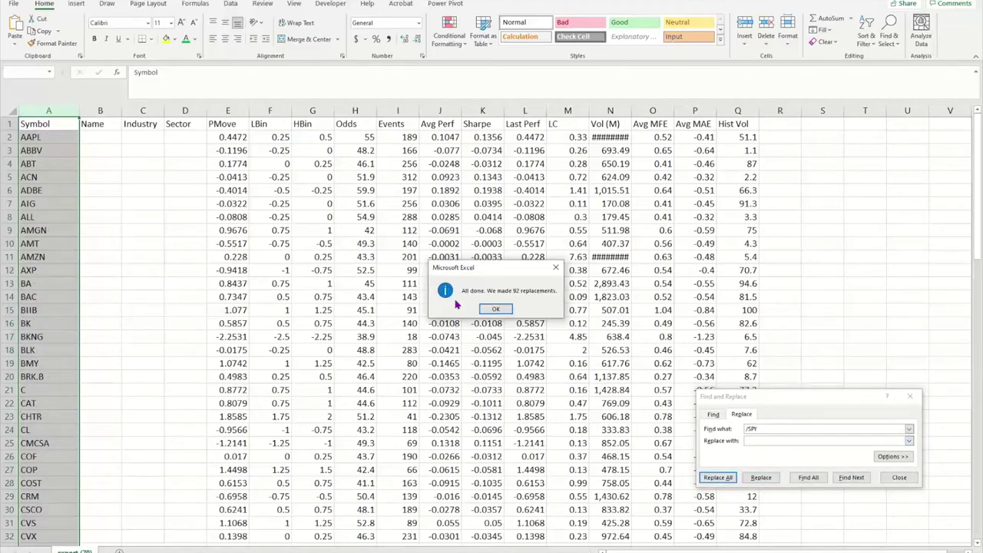
pyautogui.click(495, 309)
pyautogui.click(909, 396)
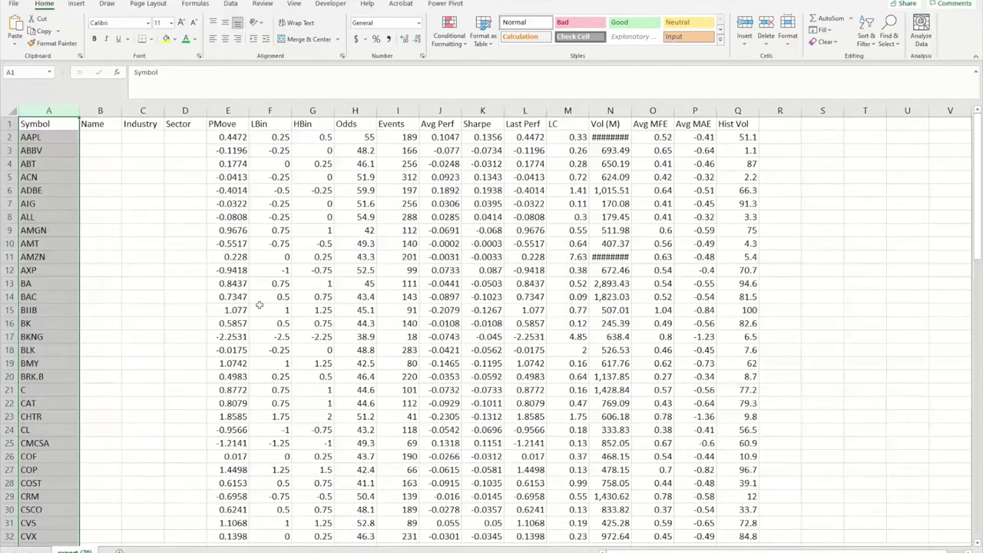
pyautogui.click(54, 122)
pyautogui.scroll(-1, 38, 252)
pyautogui.scroll(1, 39, 252)
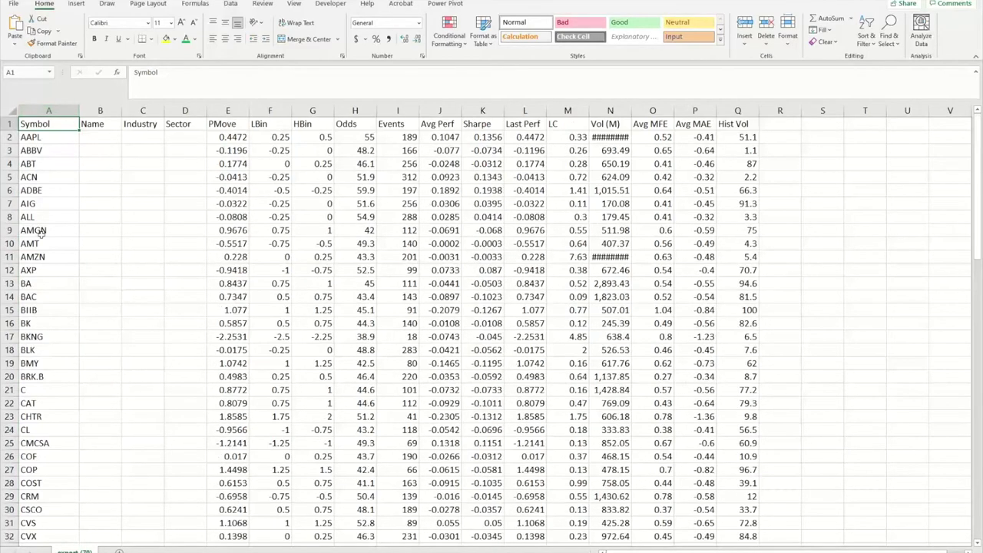
pyautogui.scroll(-11, 61, 384)
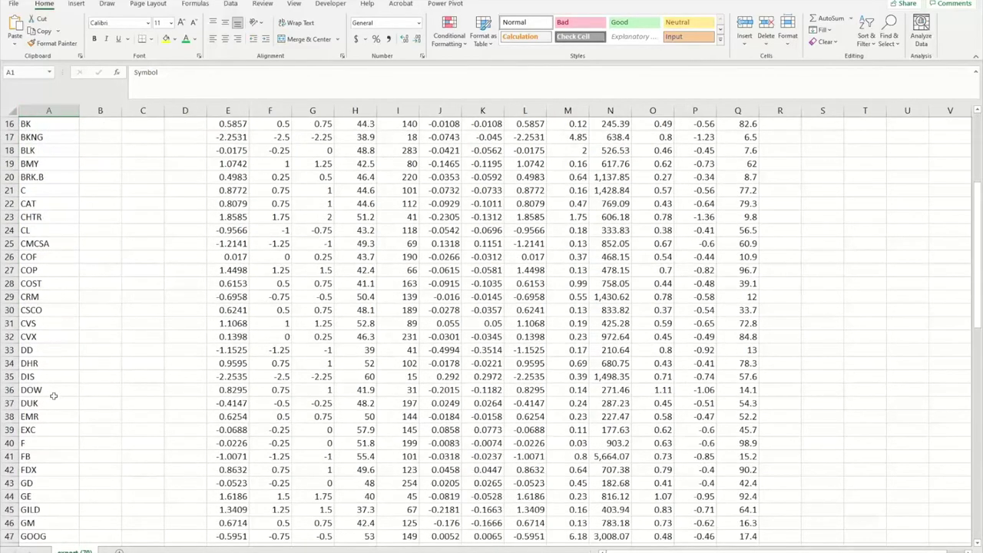
pyautogui.scroll(8, 54, 414)
pyautogui.scroll(3, 55, 414)
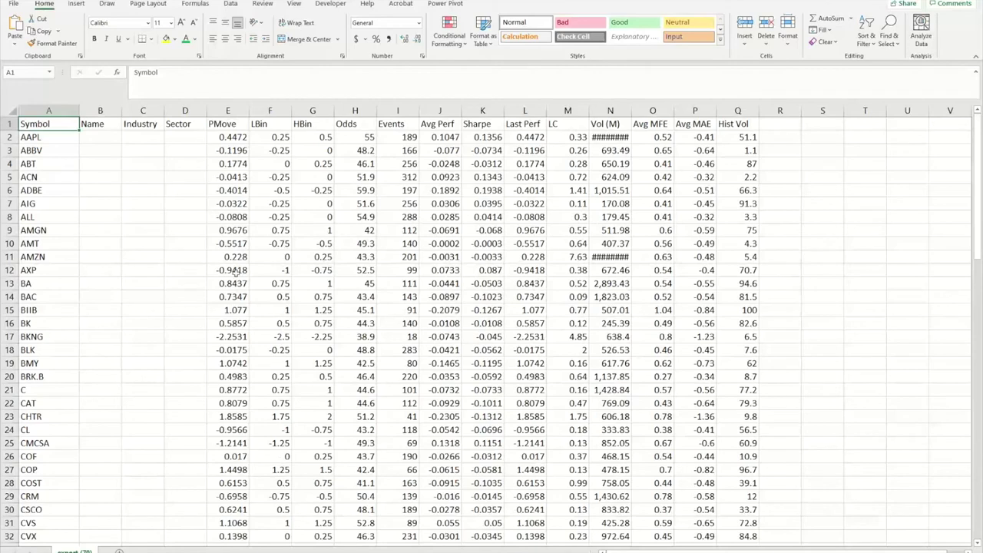
# Step: Add filters to the header row of the exported pair results
pyautogui.click(9, 123)
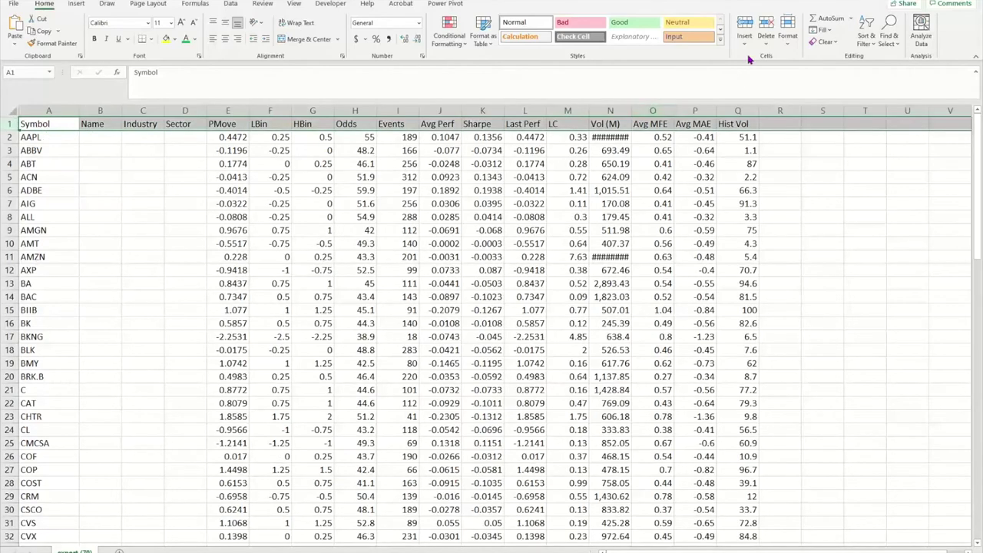
pyautogui.click(877, 46)
pyautogui.click(879, 87)
pyautogui.click(879, 455)
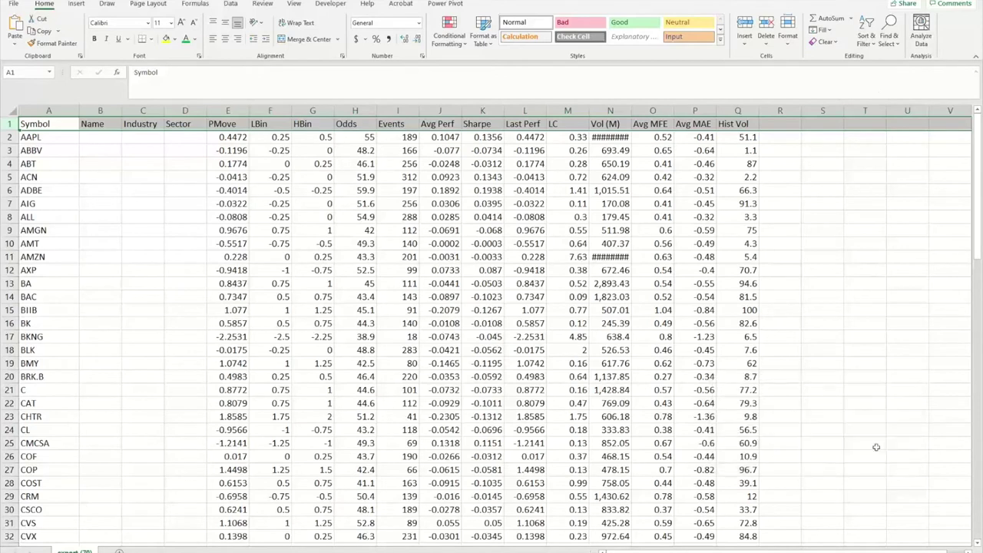
pyautogui.click(865, 38)
pyautogui.click(882, 103)
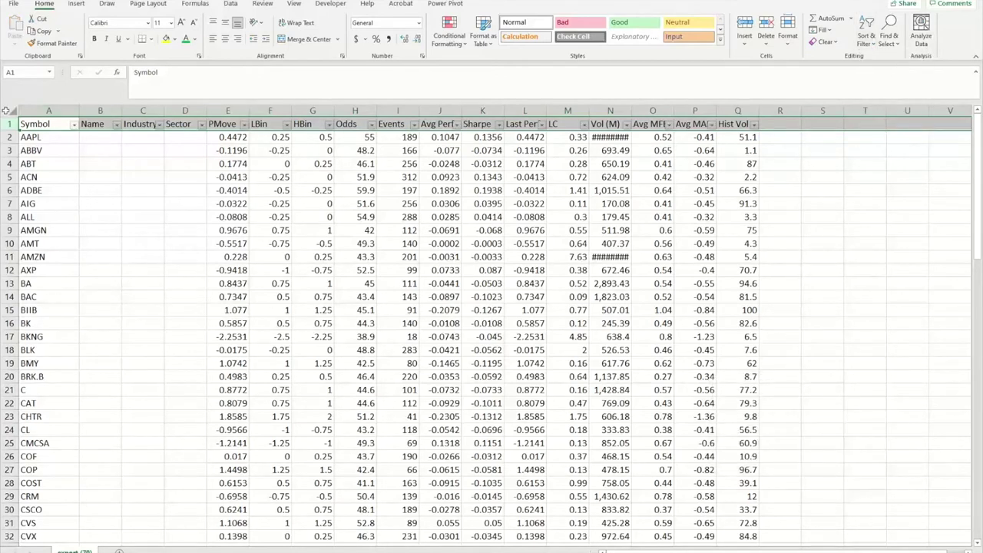
# Step: Sort the exported pair results by Avg Perf from largest to smallest
pyautogui.click(5, 110)
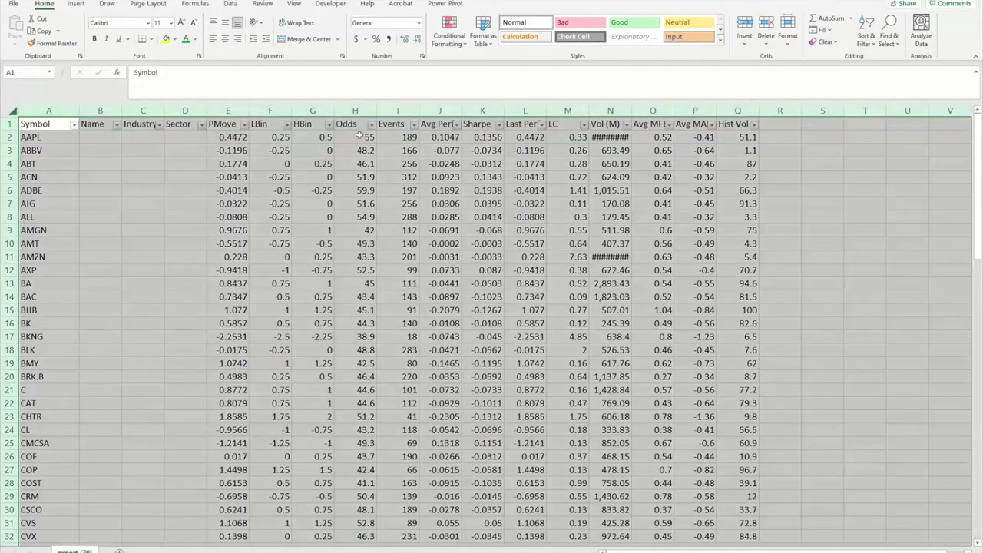
pyautogui.click(456, 124)
pyautogui.click(374, 151)
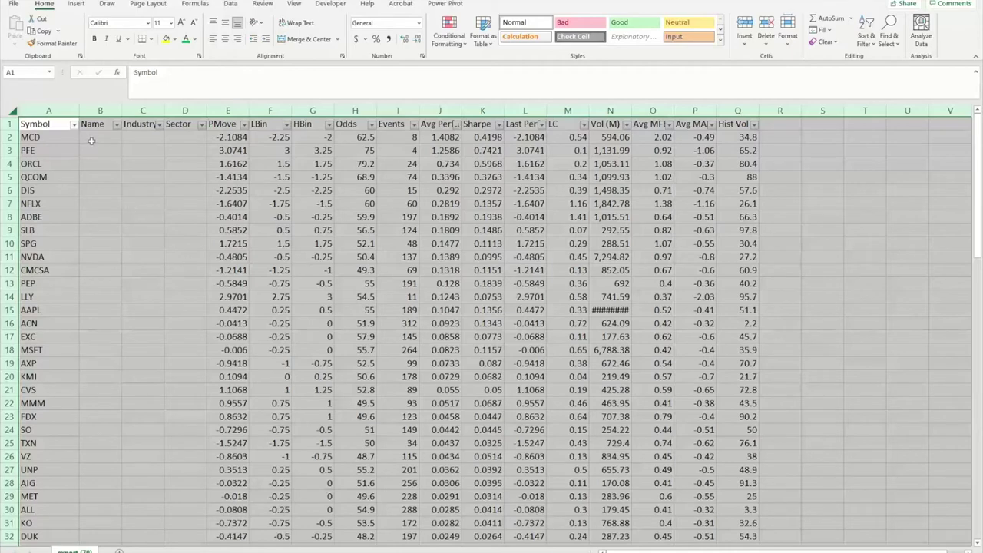
# Step: Fit the Vol (M) column to its values and look through the LC values from the first to the last row
pyautogui.click(874, 298)
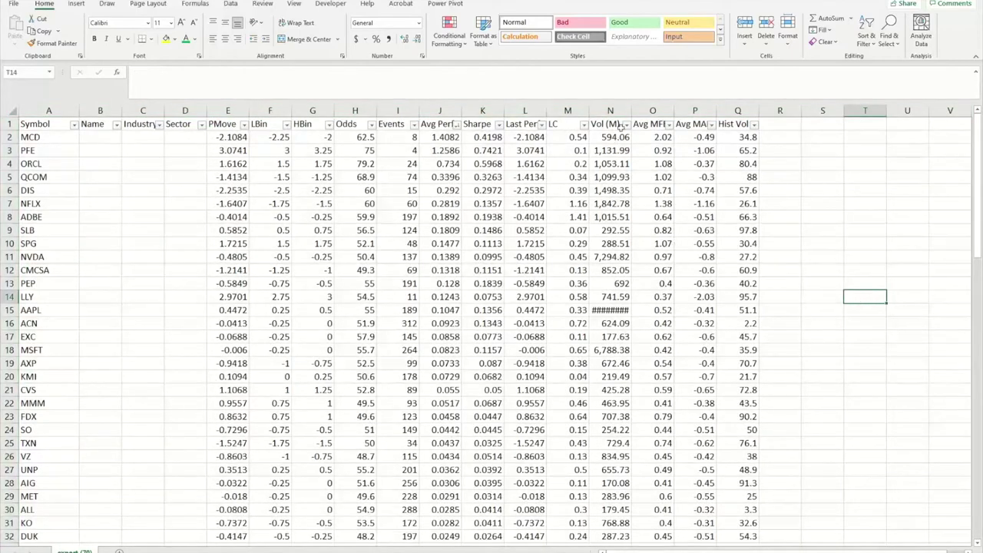
pyautogui.doubleClick(631, 111)
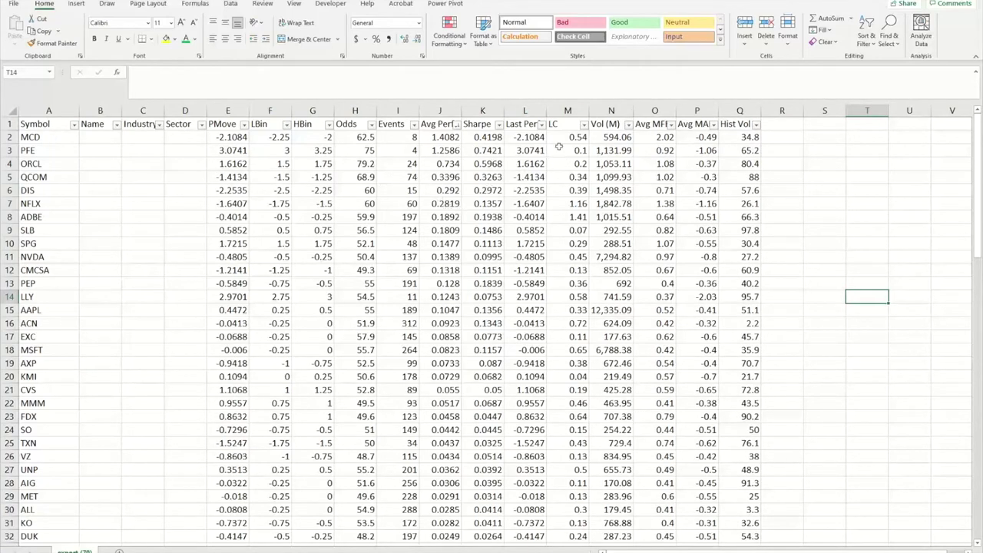
pyautogui.moveTo(564, 139); pyautogui.dragTo(571, 539)
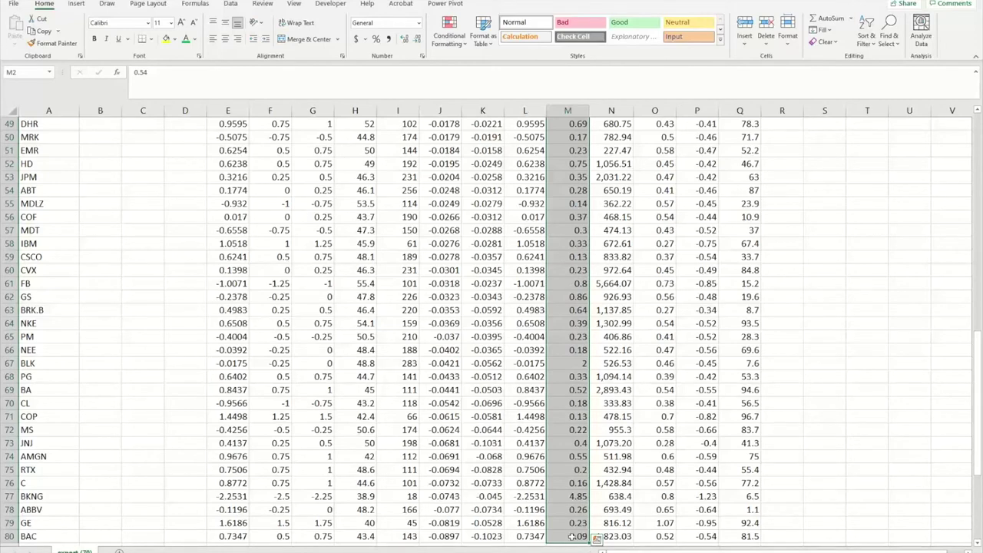
pyautogui.scroll(-2, 582, 525)
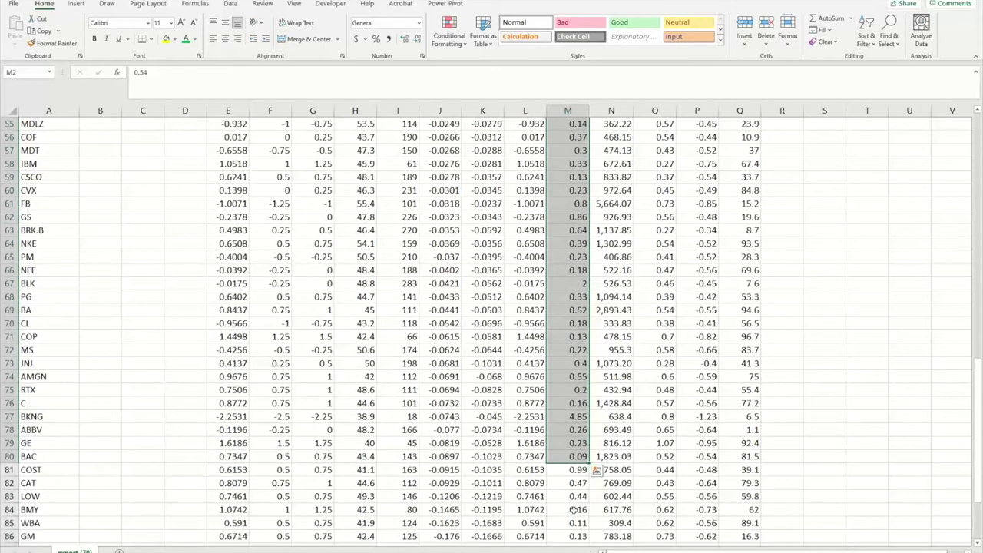
pyautogui.scroll(-5, 571, 415)
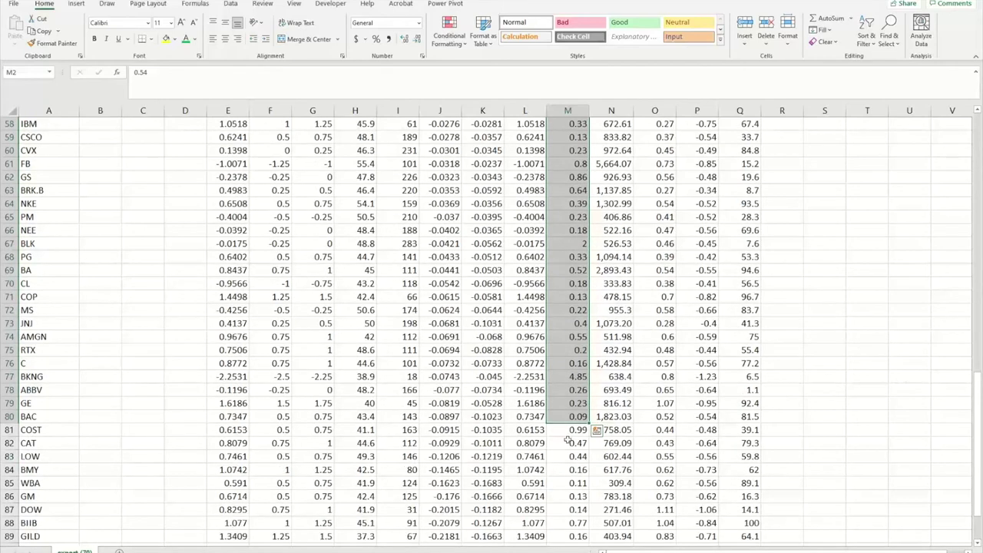
pyautogui.scroll(1, 566, 444)
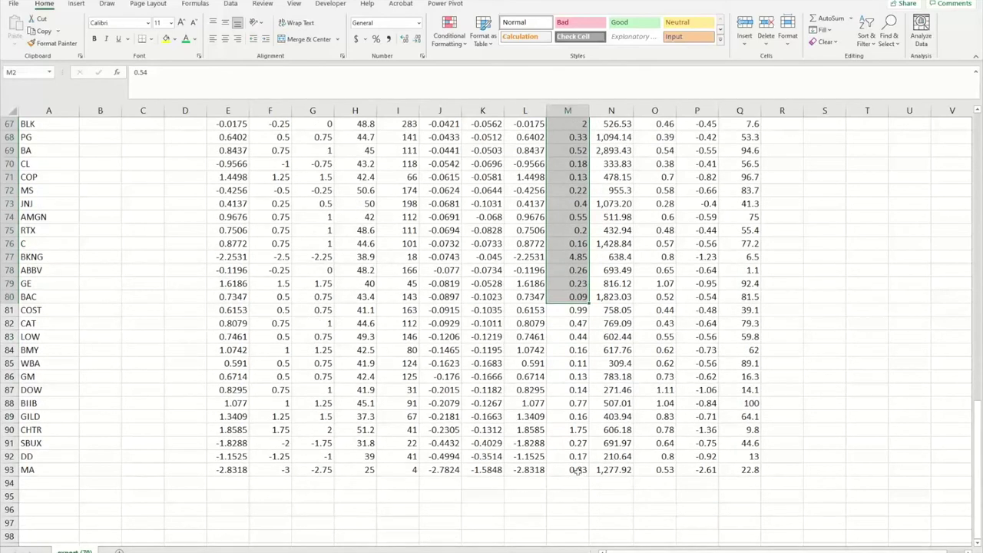
pyautogui.scroll(20, 568, 466)
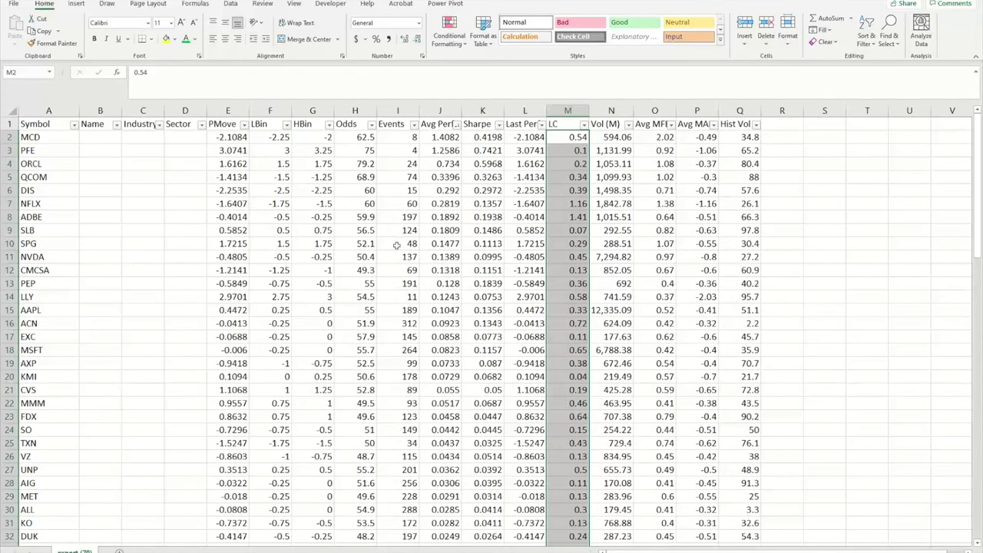
pyautogui.click(565, 137)
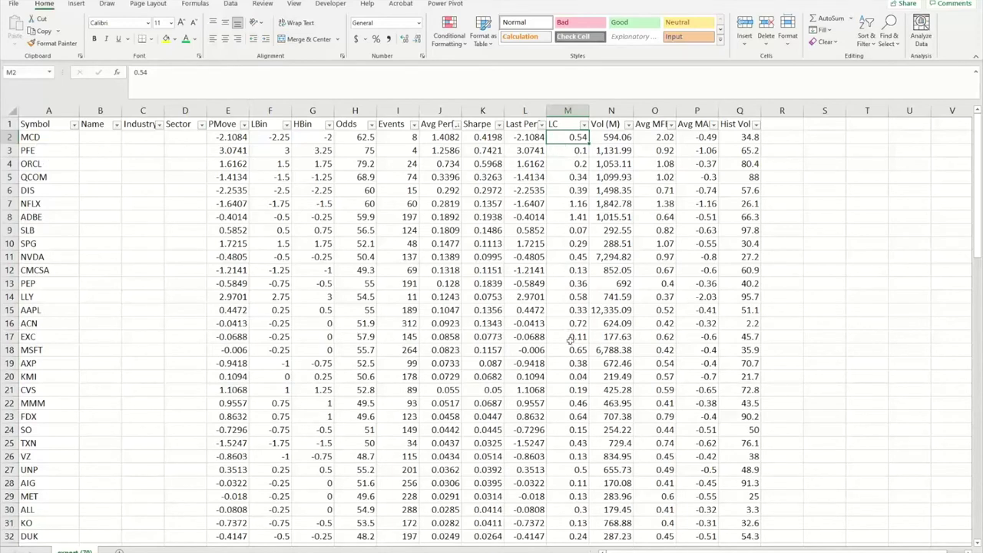
# Step: Examine the NFLX row and its LC value, plus the odds and symbol of the first-ranked MCD row
pyautogui.click(9, 204)
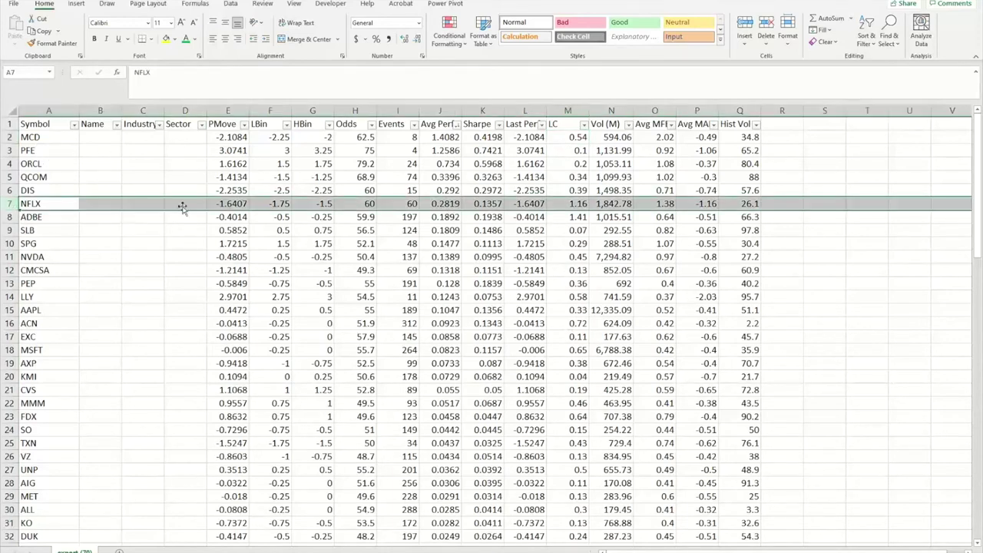
pyautogui.click(568, 206)
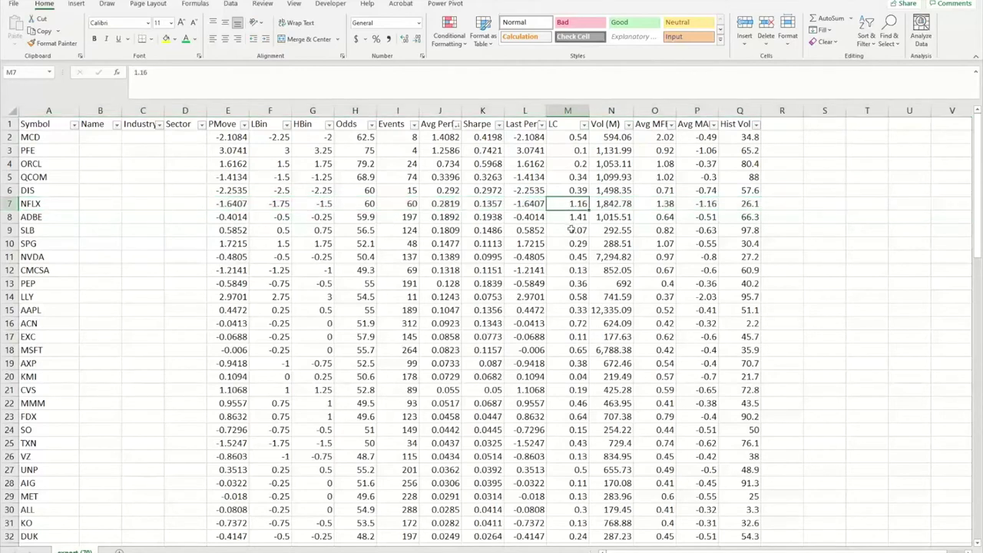
pyautogui.click(354, 137)
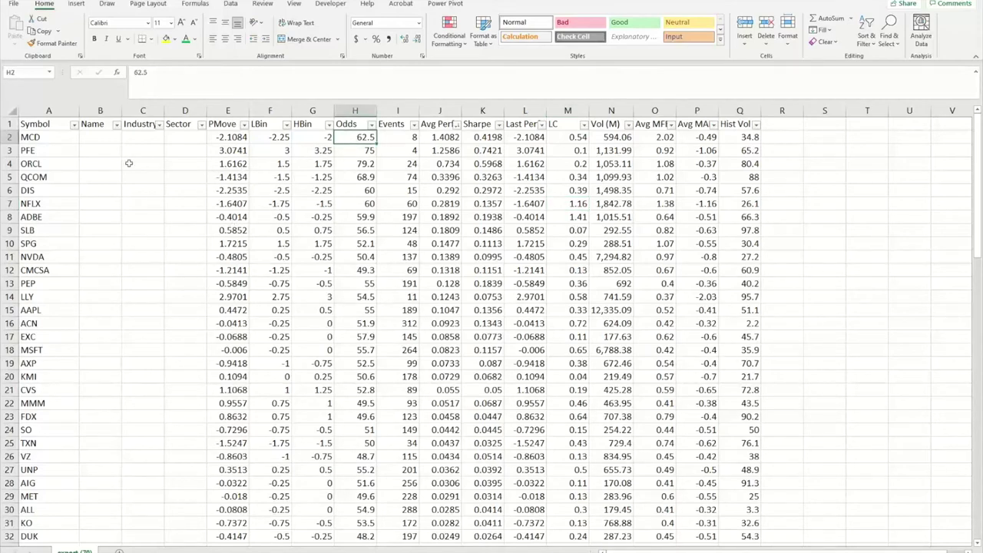
pyautogui.click(46, 139)
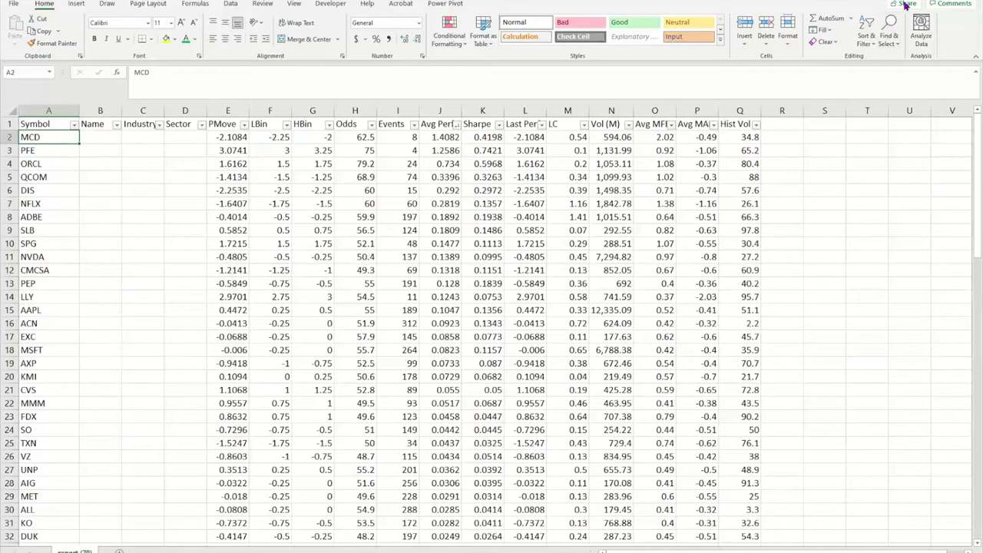
# Step: Switch to the StockOdds page in the browser and explore Pairs with the XLU Components watchlist
pyautogui.hotkey('alt', 'Tab')
pyautogui.scroll(2, 617, 134)
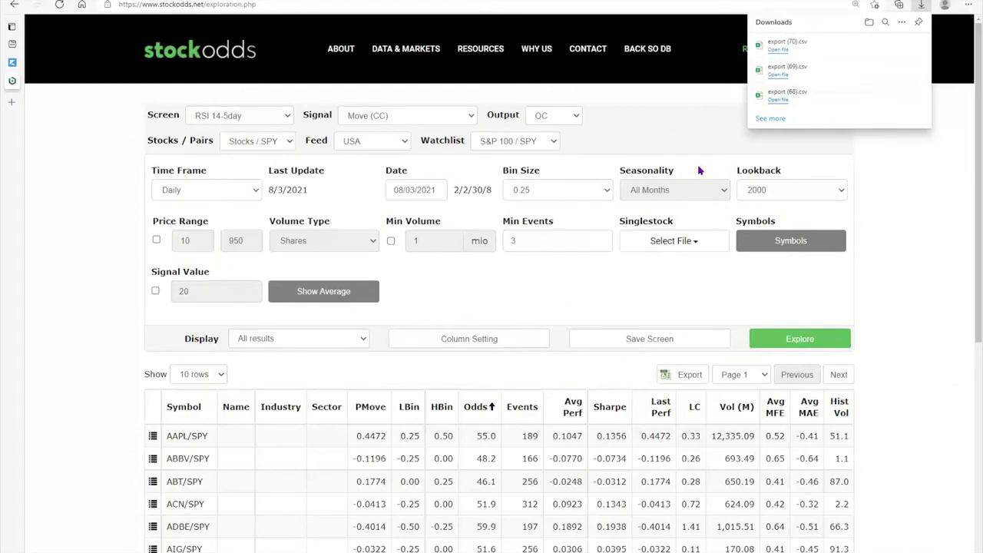
pyautogui.click(286, 142)
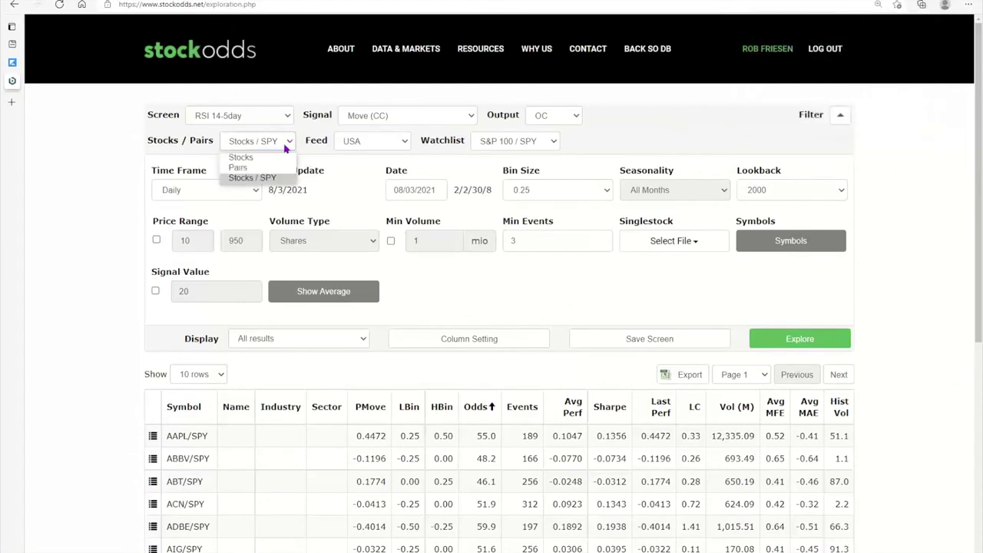
pyautogui.click(269, 169)
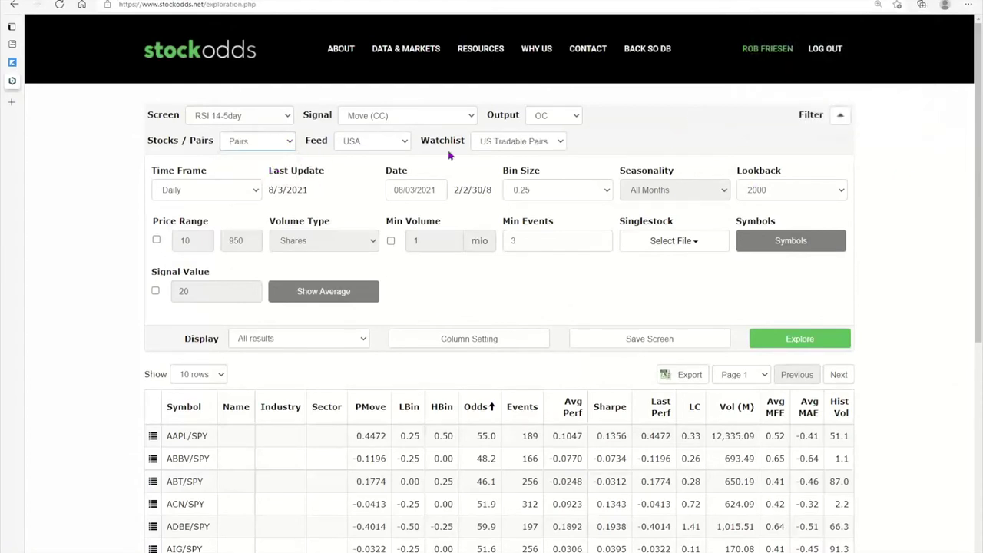
pyautogui.click(560, 142)
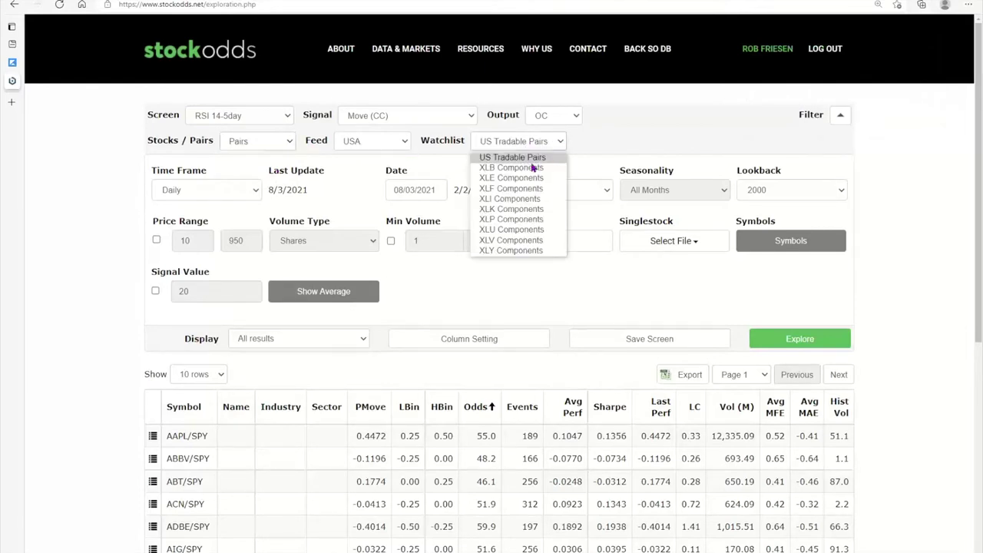
pyautogui.click(515, 232)
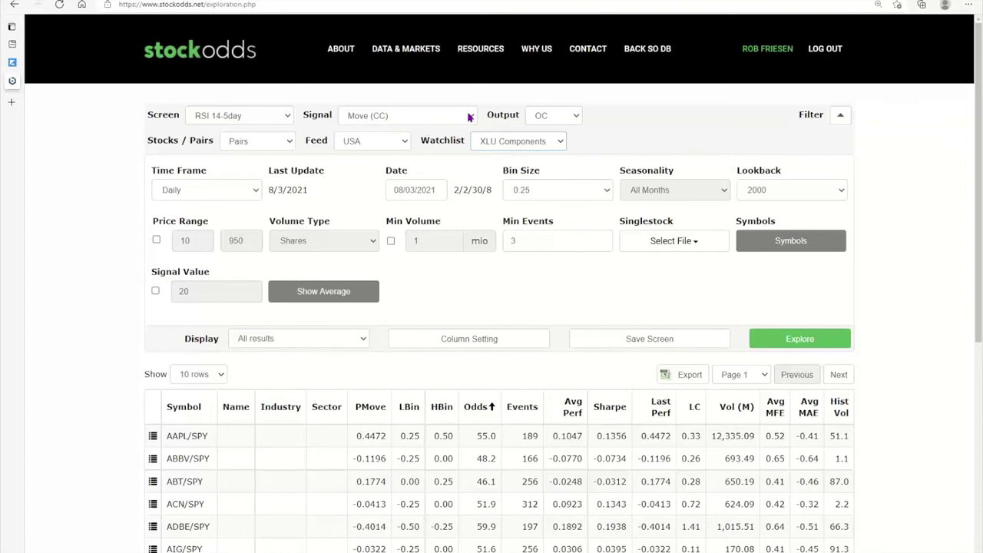
pyautogui.click(785, 335)
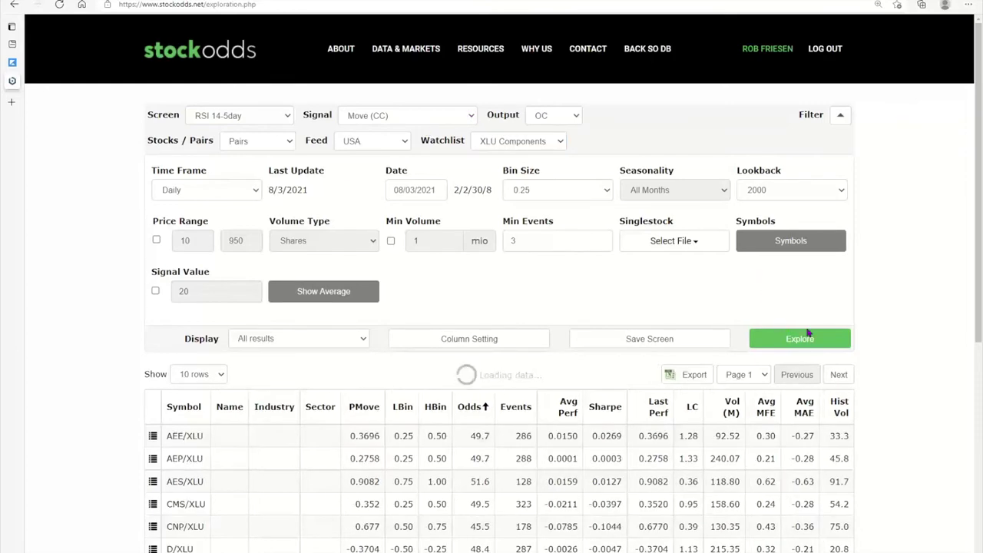
# Step: Sort the XLU pair results by Odds in both directions to compare the extremes, finishing with the highest odds first
pyautogui.scroll(-3, 548, 149)
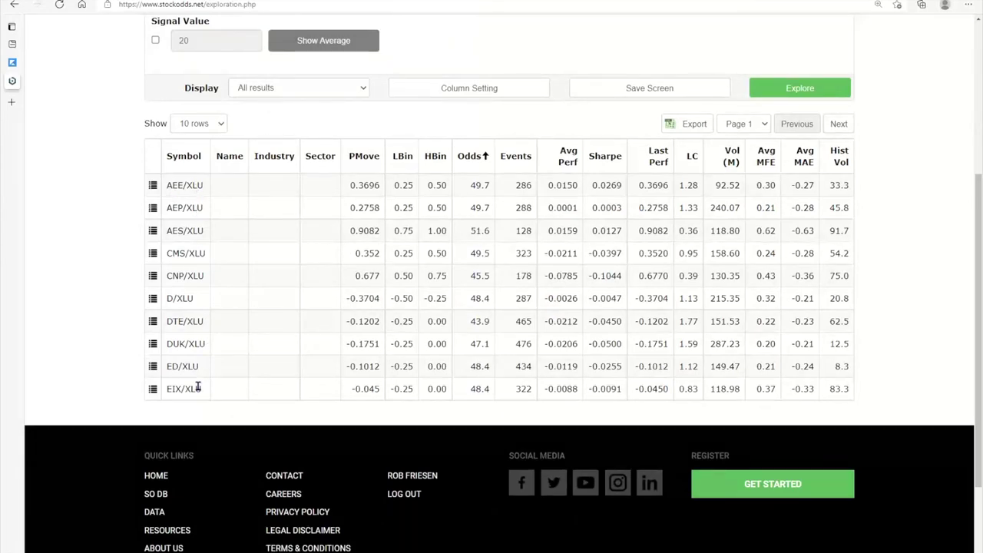
pyautogui.click(469, 158)
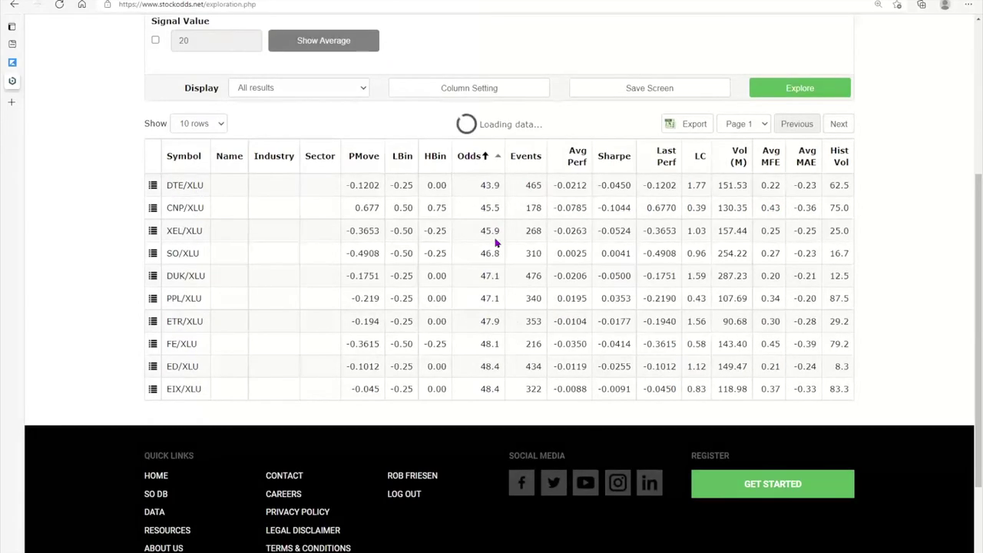
pyautogui.click(475, 157)
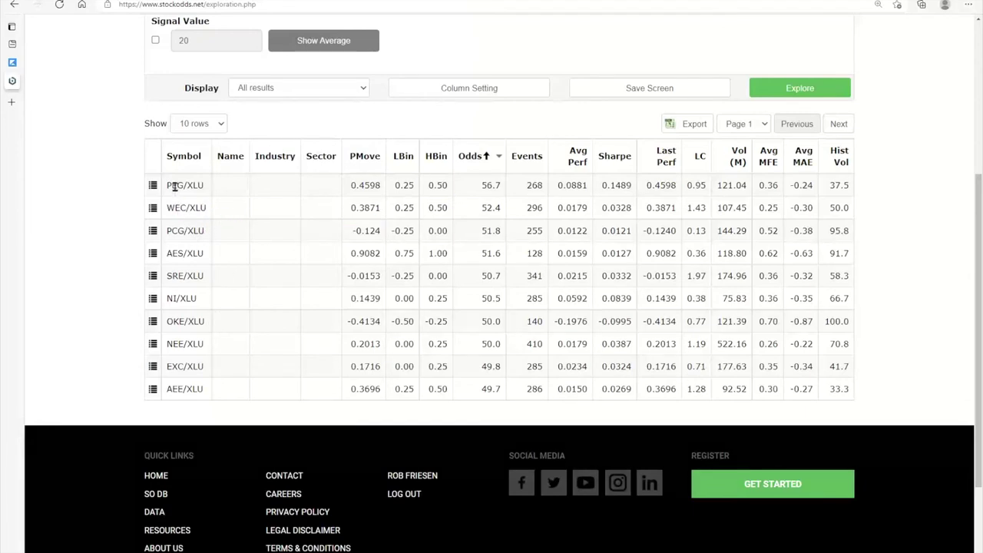
pyautogui.click(482, 158)
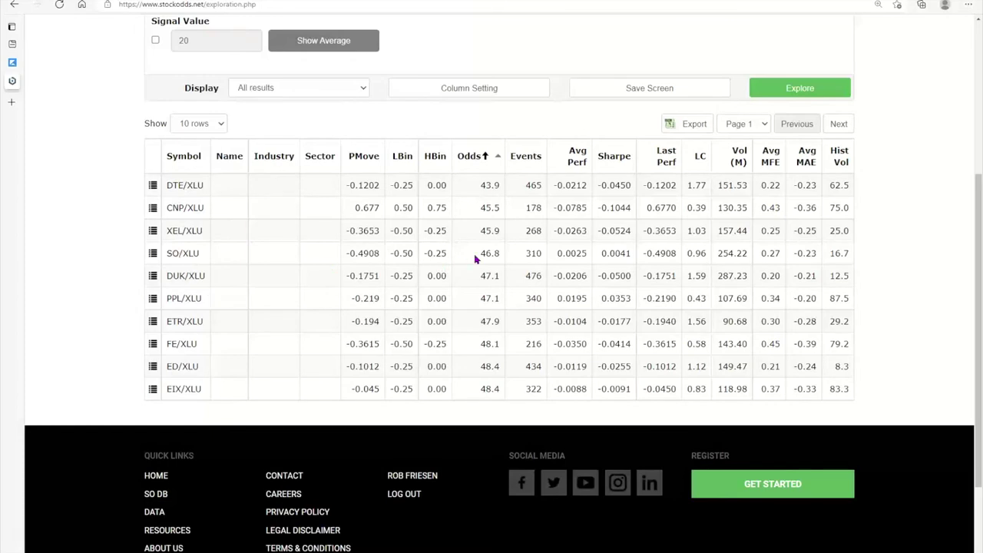
pyautogui.click(484, 157)
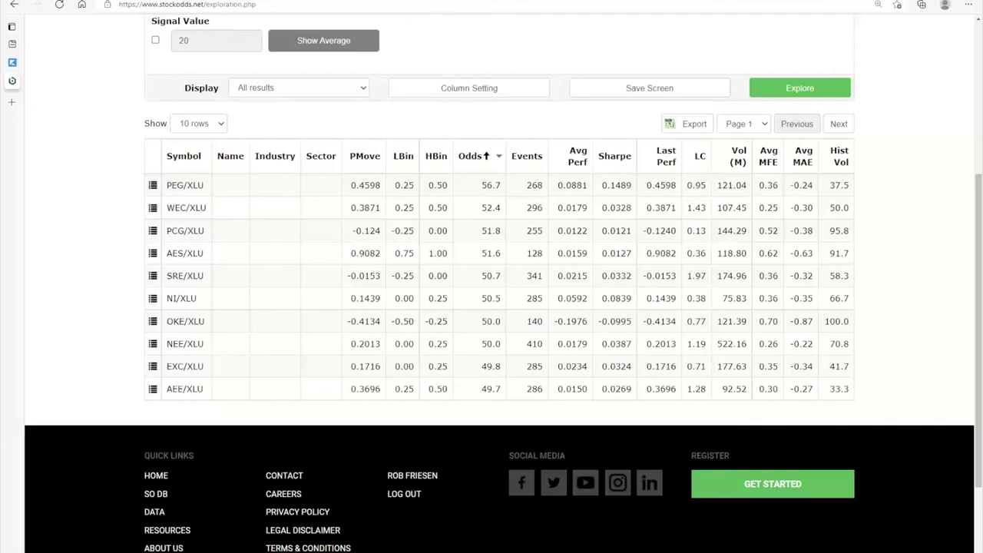
# Step: Look through the available Signal choices, including the momentum and MFI ones, and the Output choices up to CC (20)
pyautogui.scroll(3, 842, 271)
pyautogui.click(470, 116)
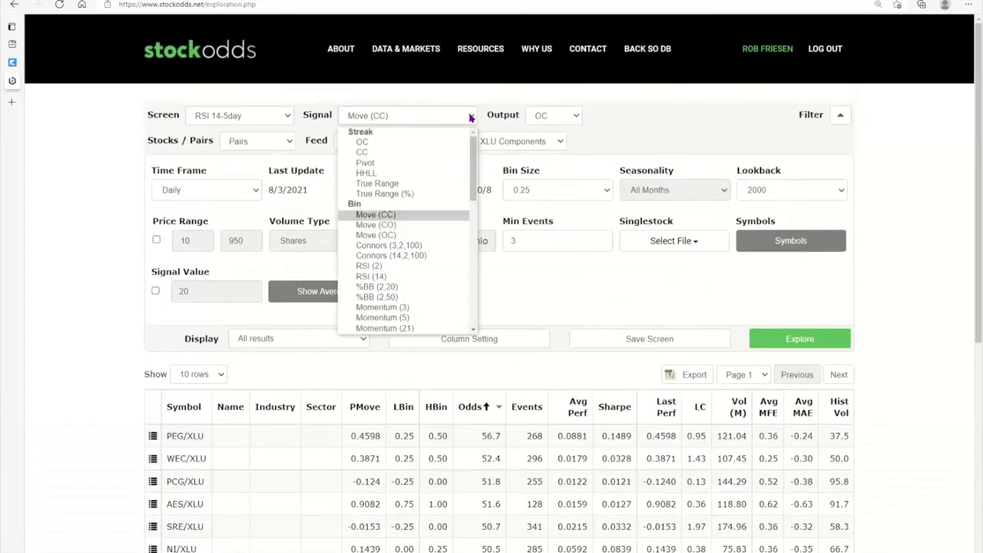
pyautogui.scroll(-2, 422, 235)
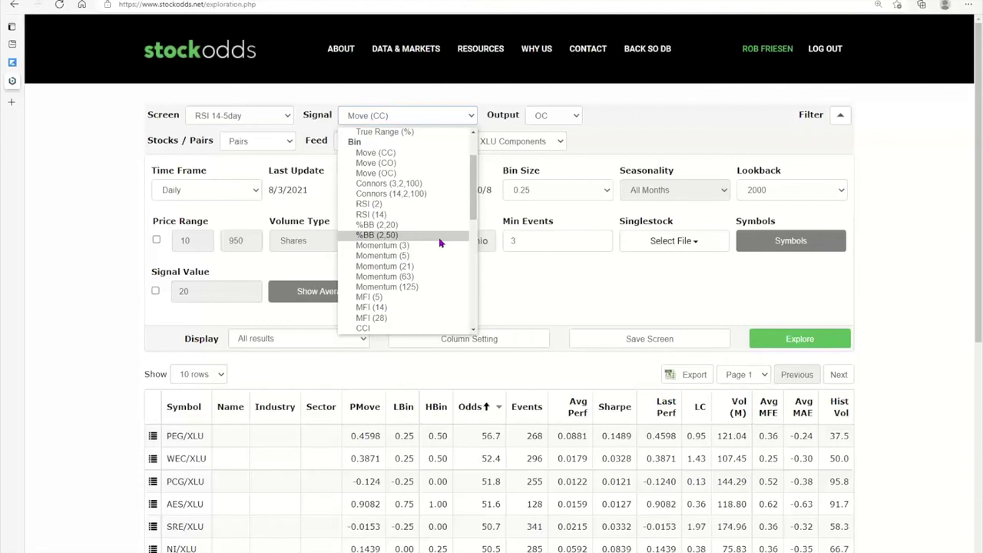
pyautogui.scroll(1, 427, 296)
pyautogui.scroll(-3, 425, 299)
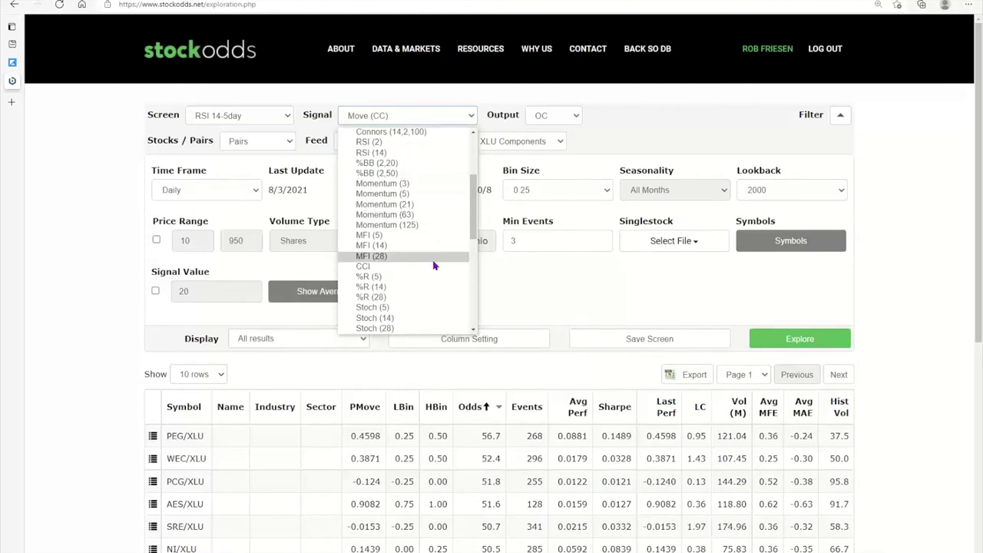
pyautogui.click(574, 116)
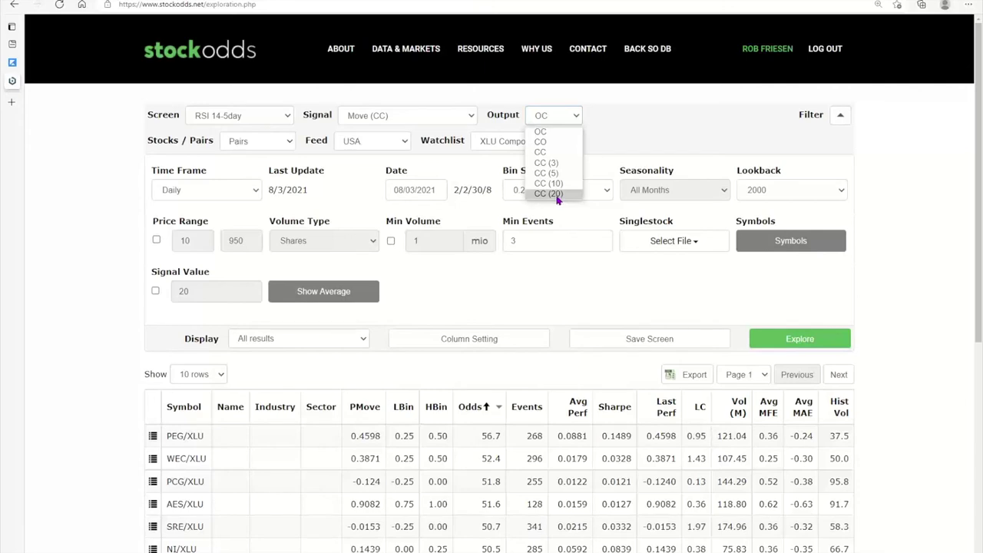
pyautogui.click(796, 249)
# Step: Enter aapl as the exploration symbol and save the change
pyautogui.click(790, 241)
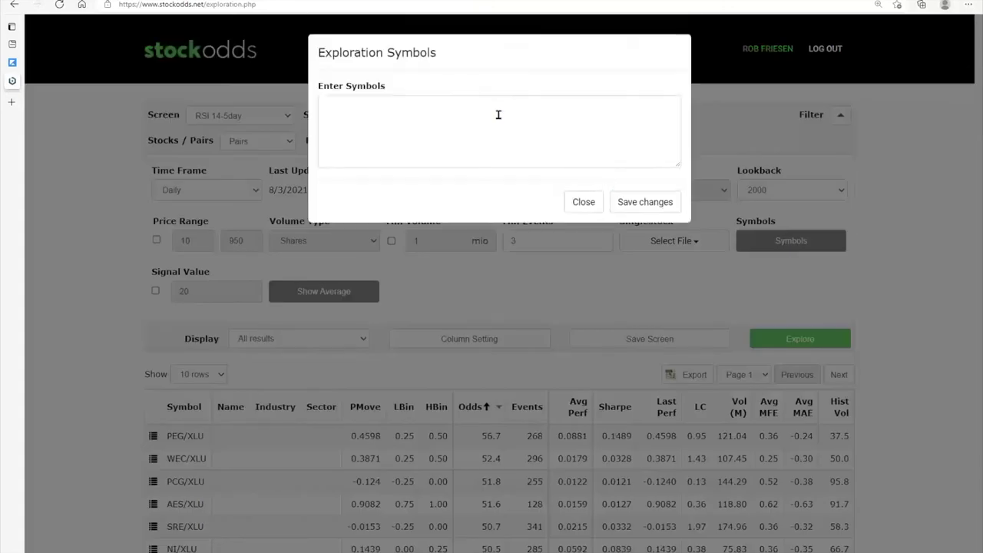
pyautogui.write('aep')
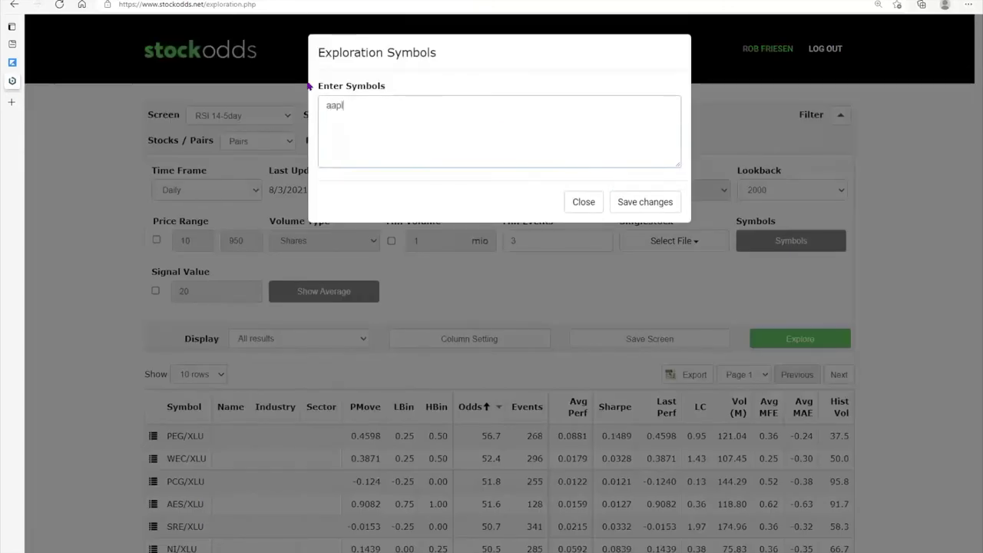
pyautogui.click(636, 199)
# Step: Switch the screen from Pairs to Stocks, clear the exploration symbols and save AAPL as the symbol
pyautogui.click(292, 142)
pyautogui.click(280, 158)
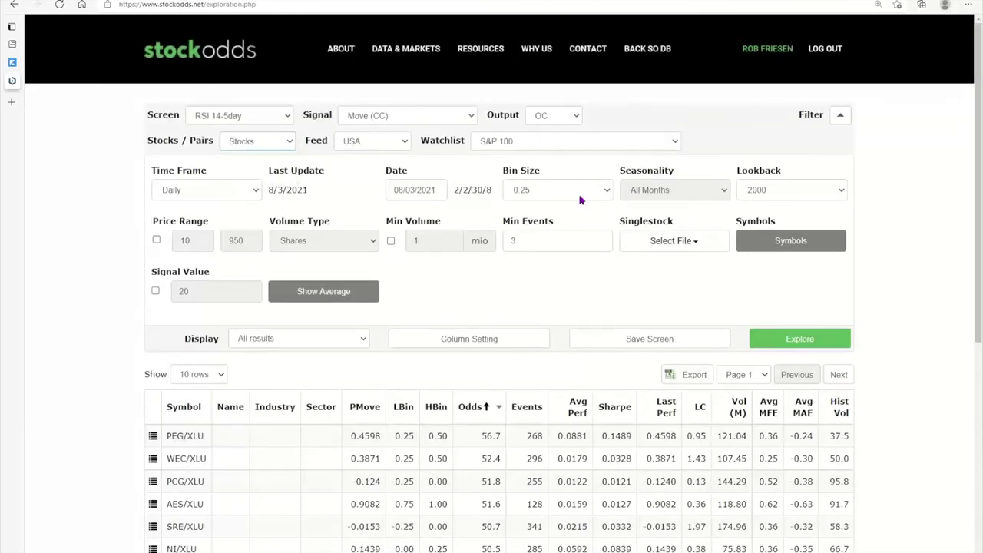
pyautogui.click(779, 238)
pyautogui.moveTo(322, 100); pyautogui.dragTo(614, 418)
pyautogui.press('BackSpace')
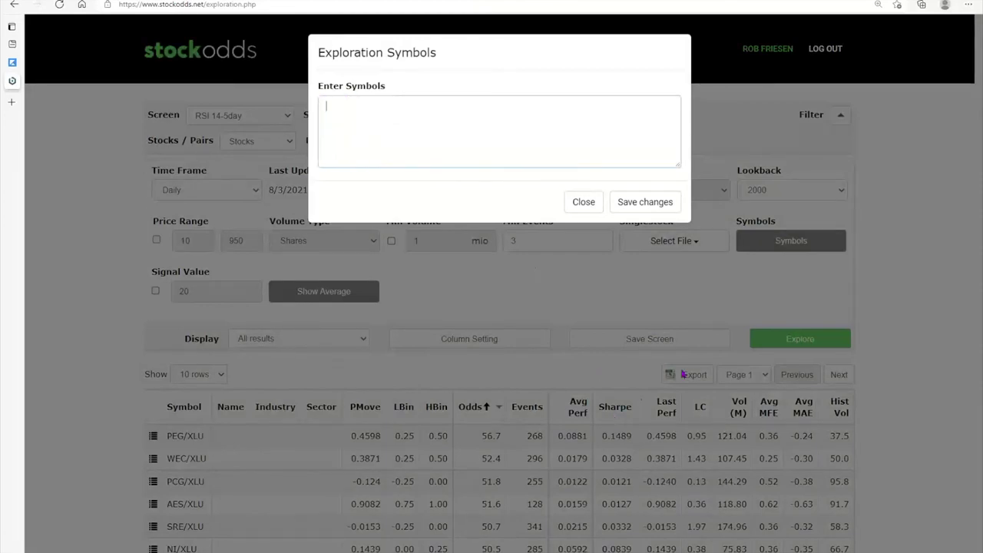
pyautogui.write('AAPL')
pyautogui.click(632, 210)
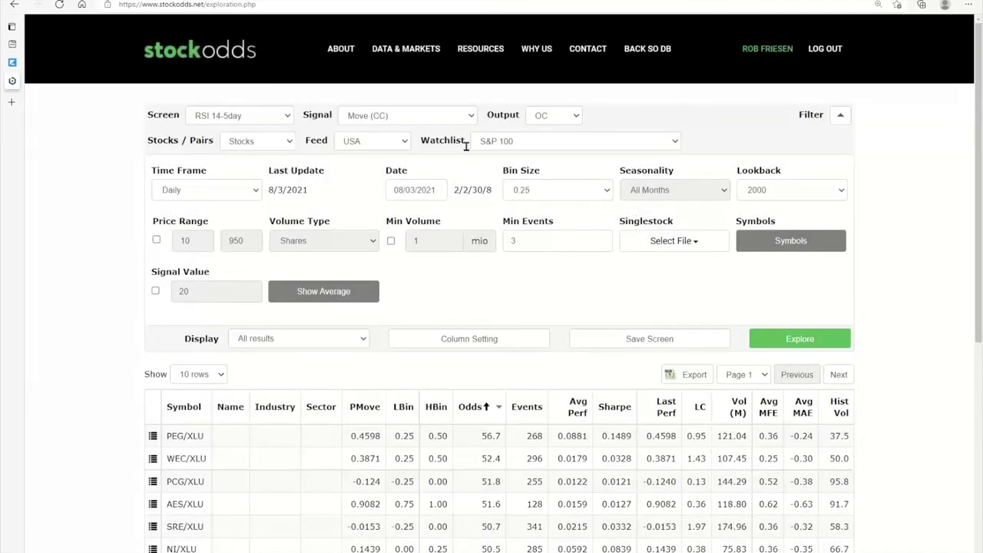
# Step: Check the Signal choices again and set the Output to CC (20)
pyautogui.click(472, 116)
pyautogui.click(473, 115)
pyautogui.click(473, 115)
pyautogui.click(472, 115)
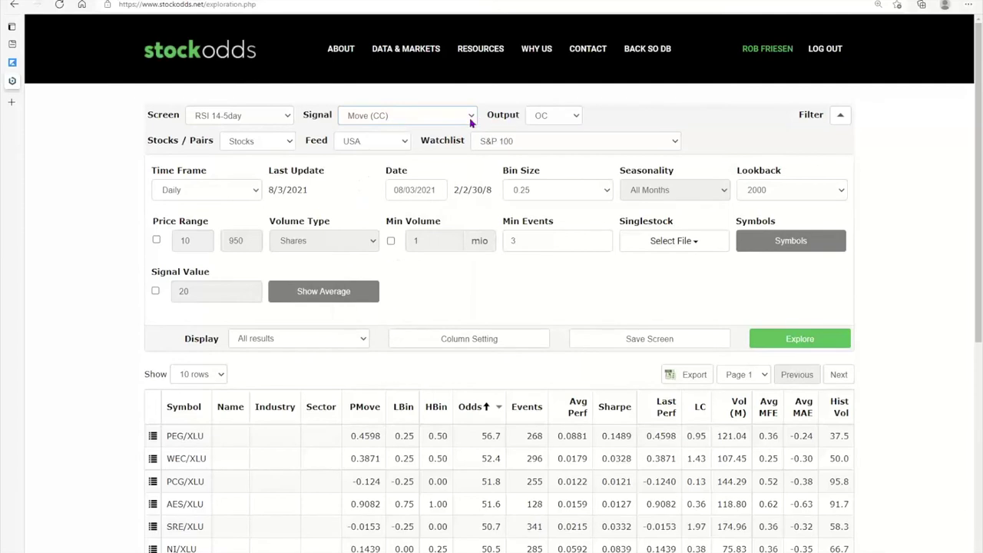
pyautogui.click(472, 116)
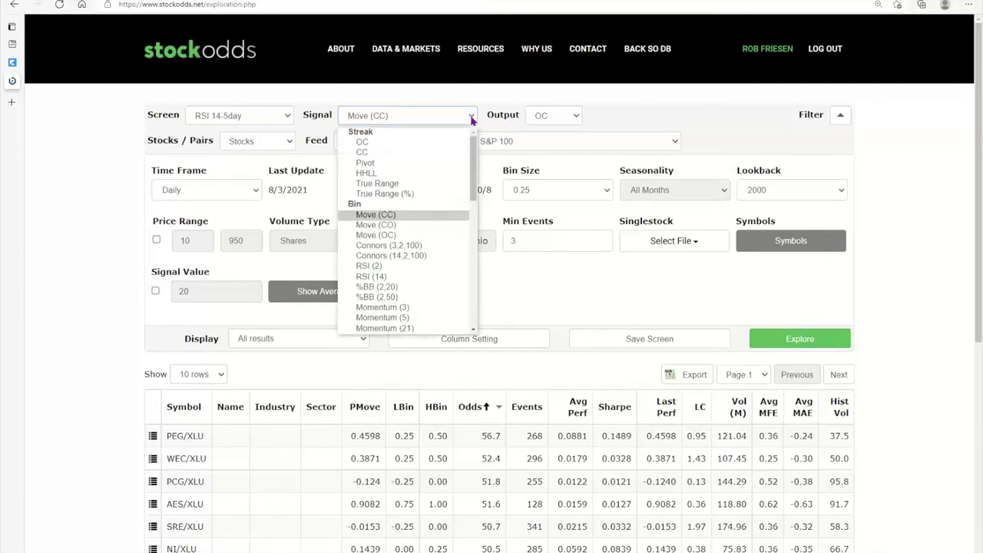
pyautogui.click(566, 116)
pyautogui.click(559, 186)
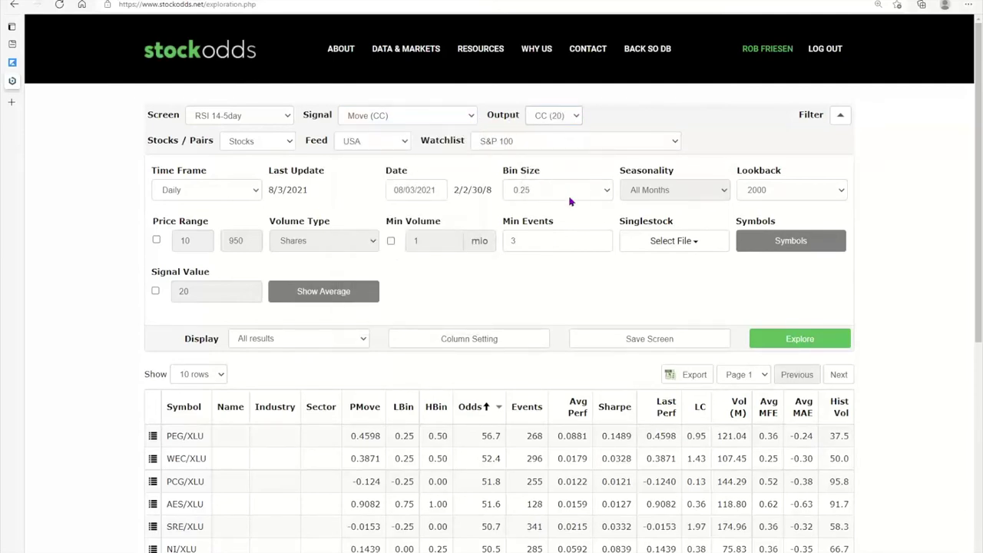
# Step: Explore the AAPL odds with the Move (CC) signal and again with the RSI (2) signal
pyautogui.click(815, 344)
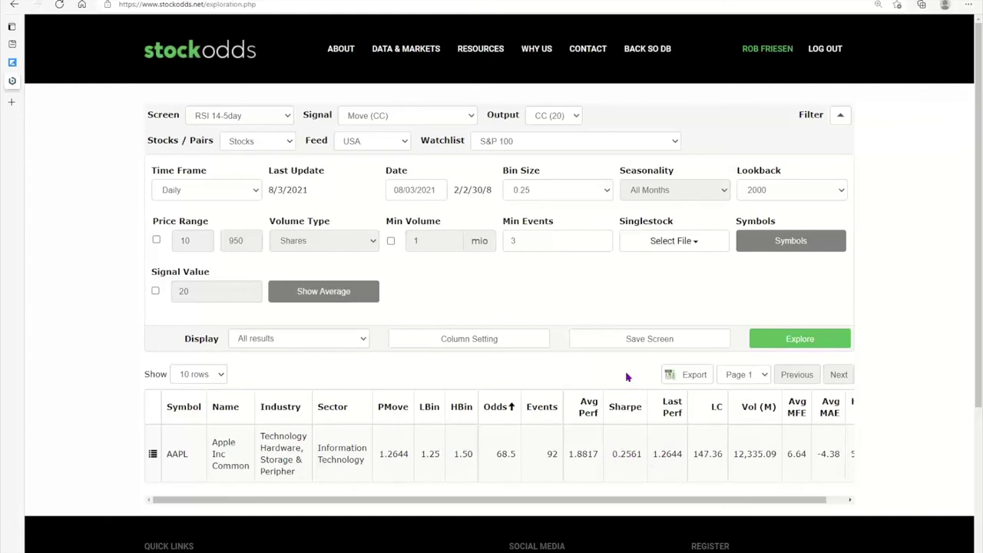
pyautogui.click(474, 117)
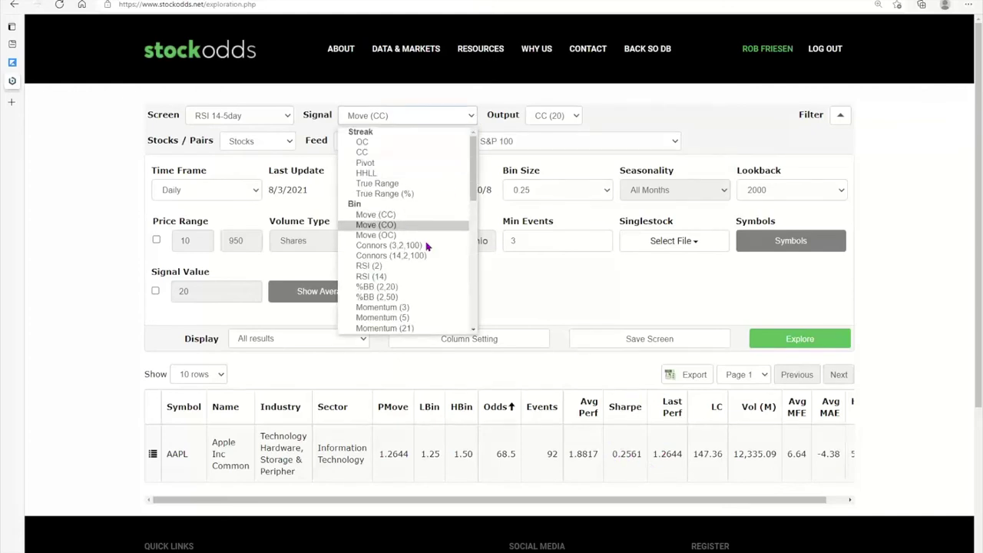
pyautogui.click(415, 267)
pyautogui.click(760, 334)
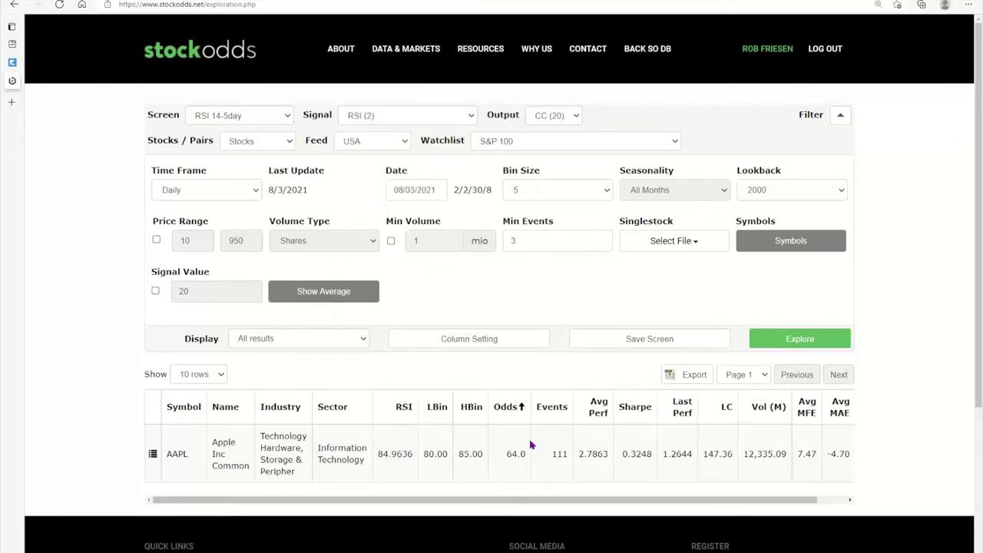
# Step: Change the Signal to %BB (2,20) and explore the AAPL odds again
pyautogui.click(474, 121)
pyautogui.click(414, 286)
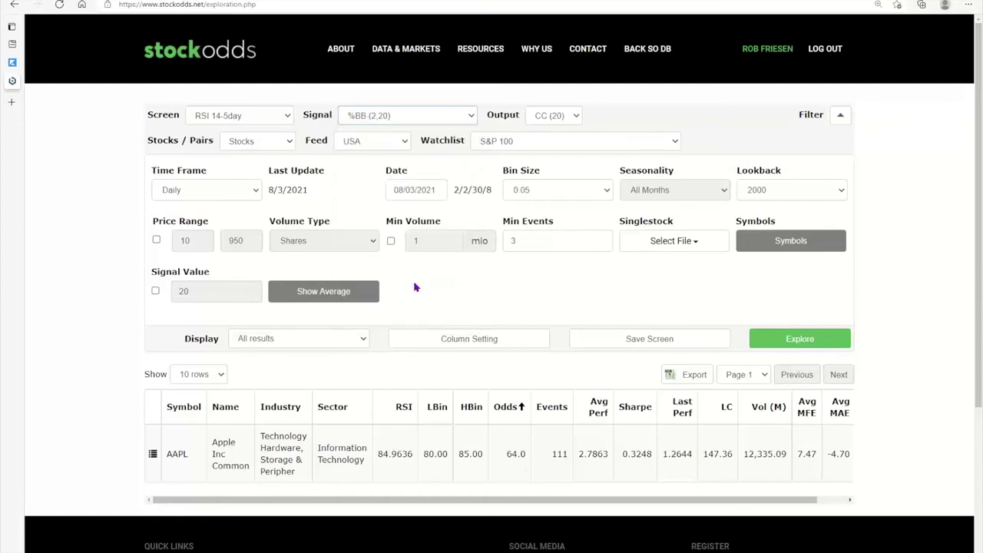
pyautogui.click(790, 343)
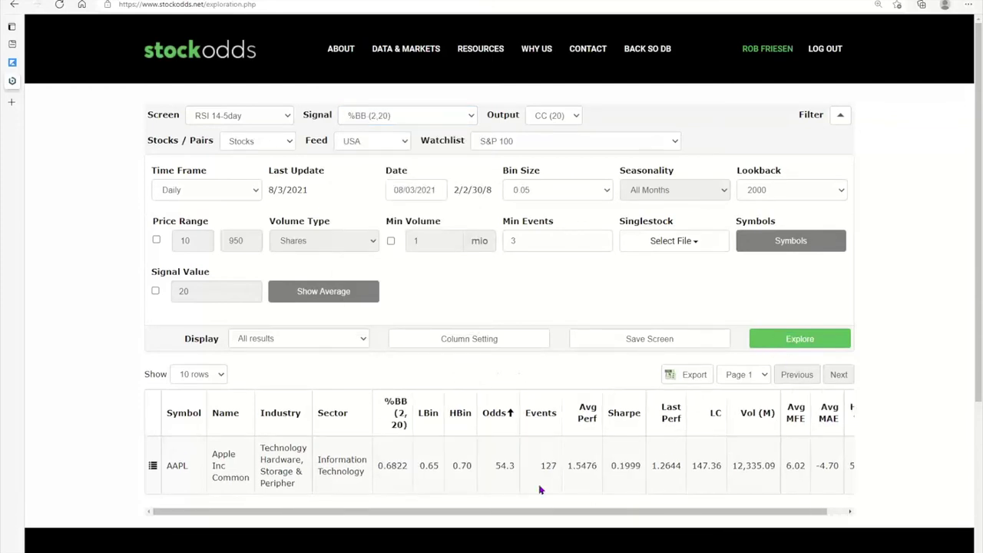
# Step: Set the Signal to Momentum (5) and explore the AAPL odds with it
pyautogui.click(472, 121)
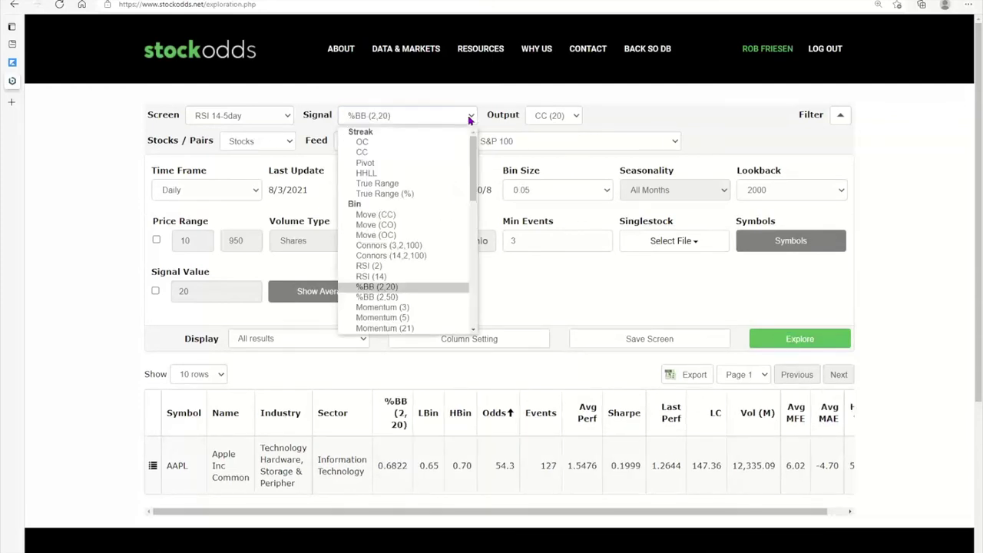
pyautogui.click(405, 317)
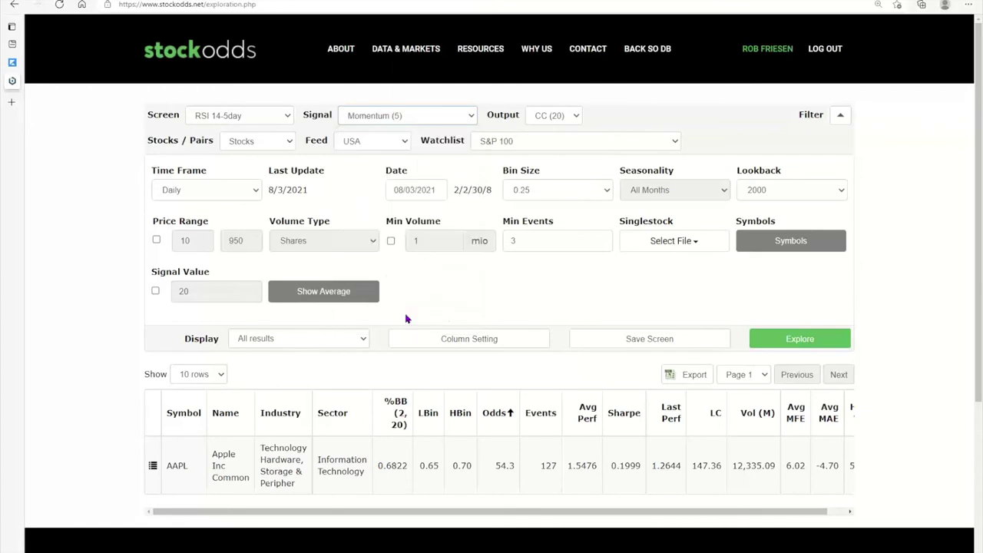
pyautogui.click(768, 338)
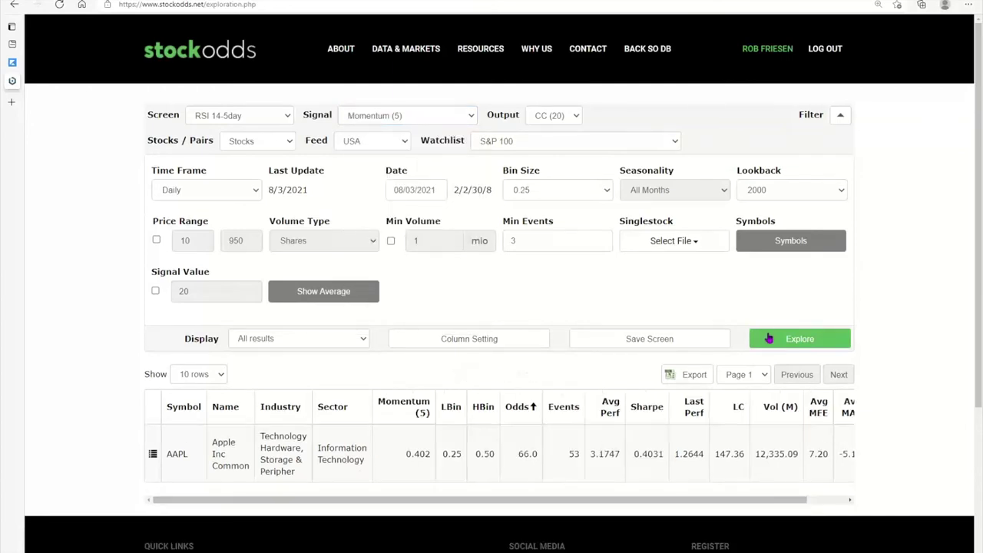
pyautogui.click(475, 117)
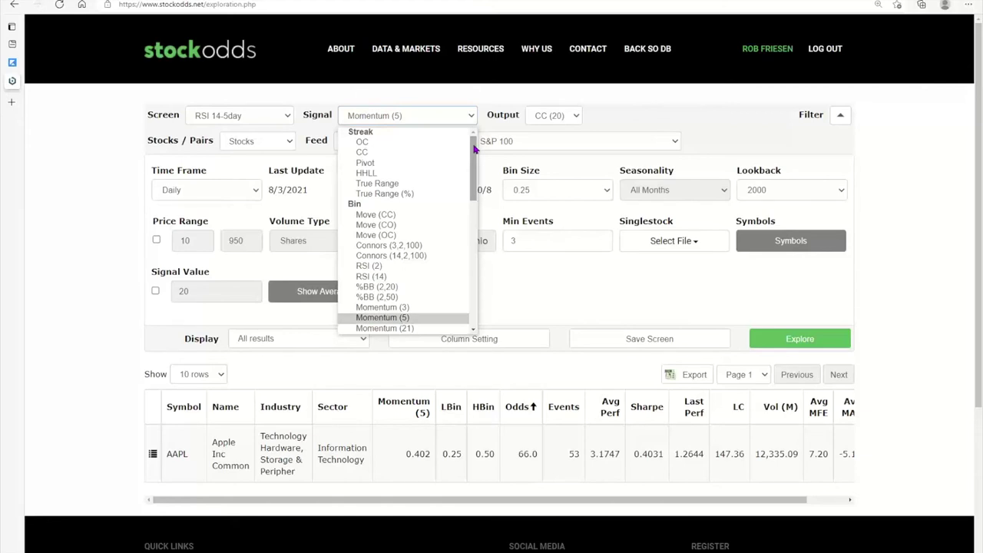
pyautogui.click(583, 265)
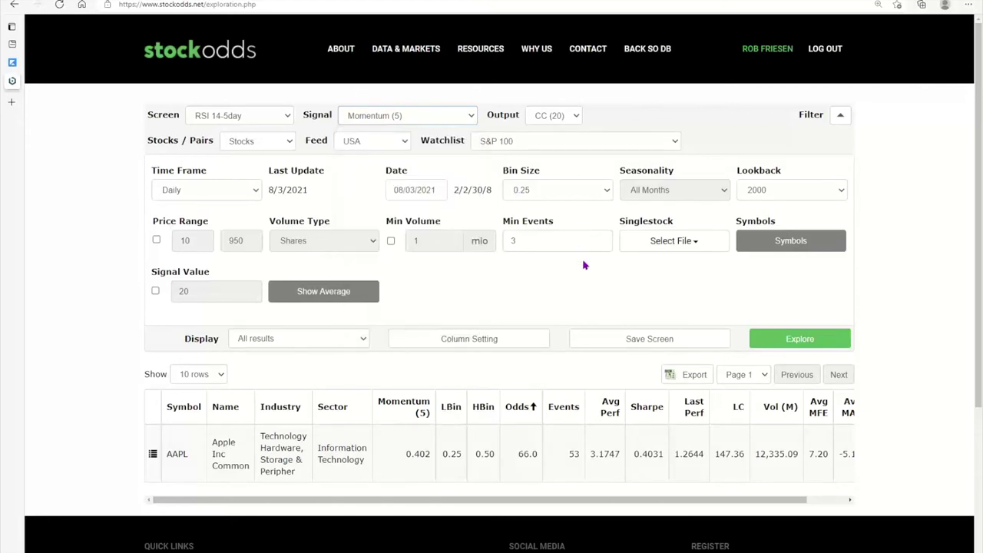
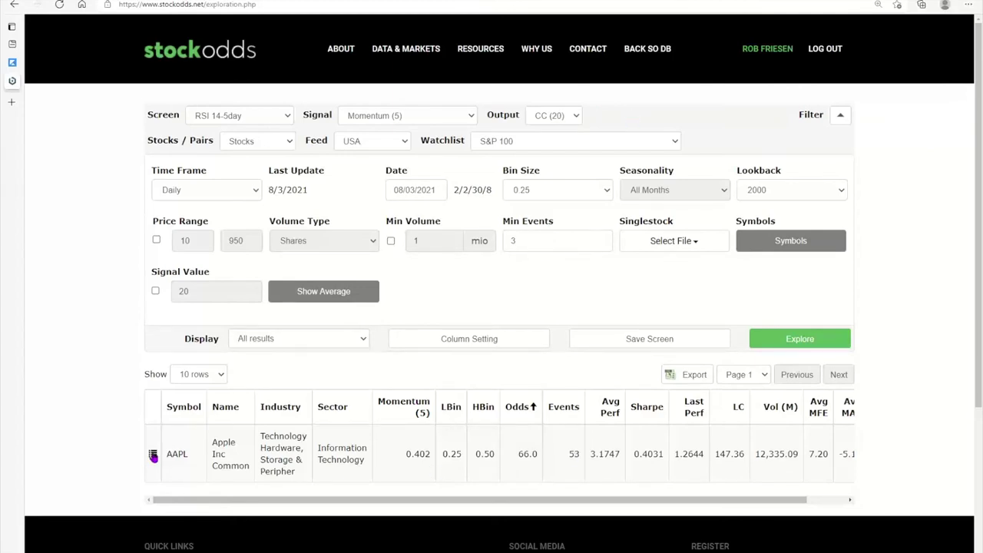
# Step: Expand the AAPL result's list of past events, review the dates and performance figures, and collapse it again
pyautogui.click(153, 456)
pyautogui.scroll(-5, 165, 429)
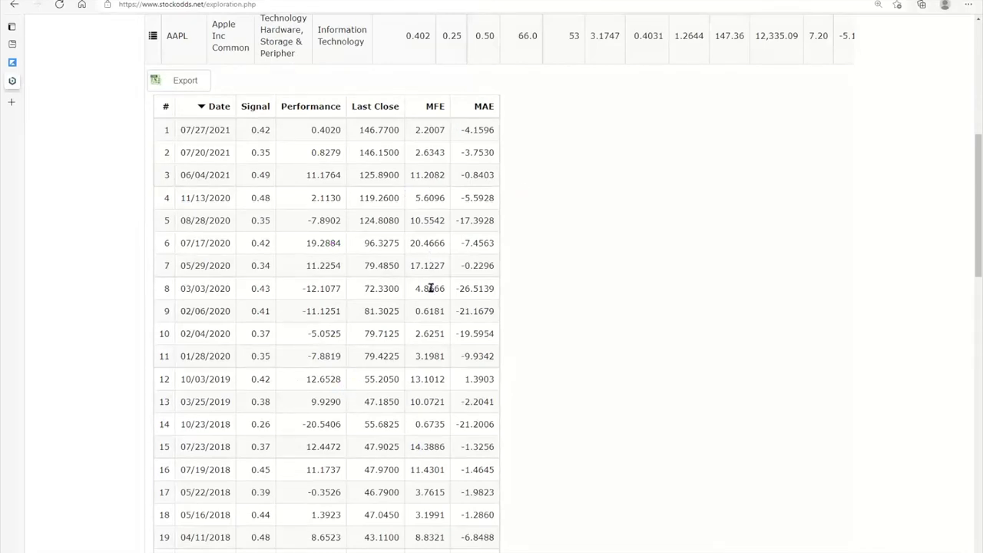
pyautogui.scroll(-1, 430, 287)
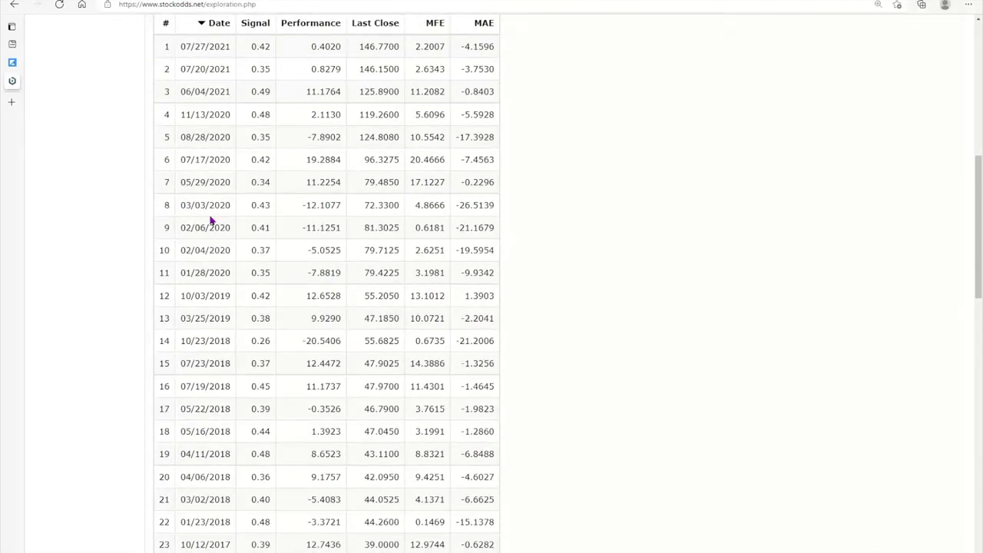
pyautogui.scroll(-6, 223, 292)
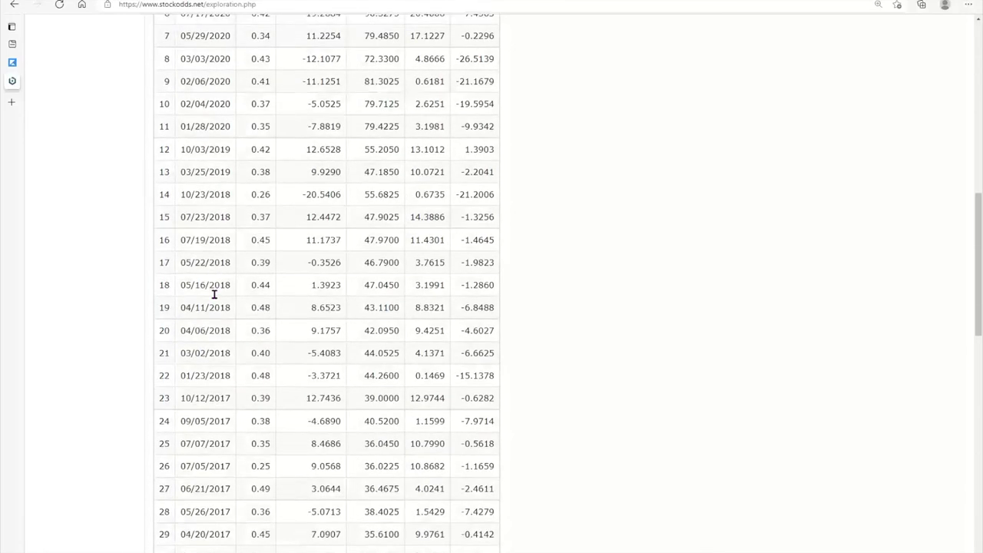
pyautogui.scroll(6, 211, 315)
pyautogui.scroll(7, 211, 315)
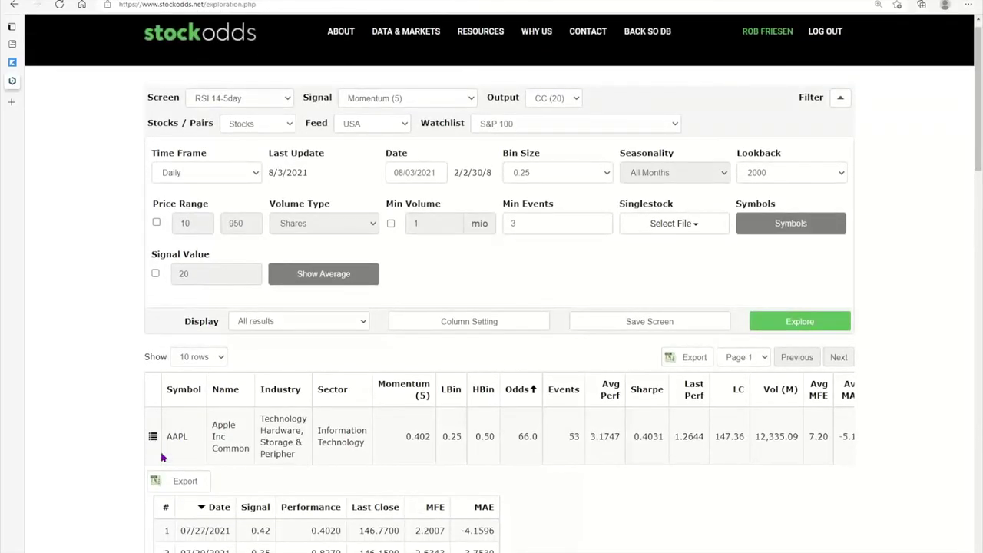
pyautogui.click(157, 438)
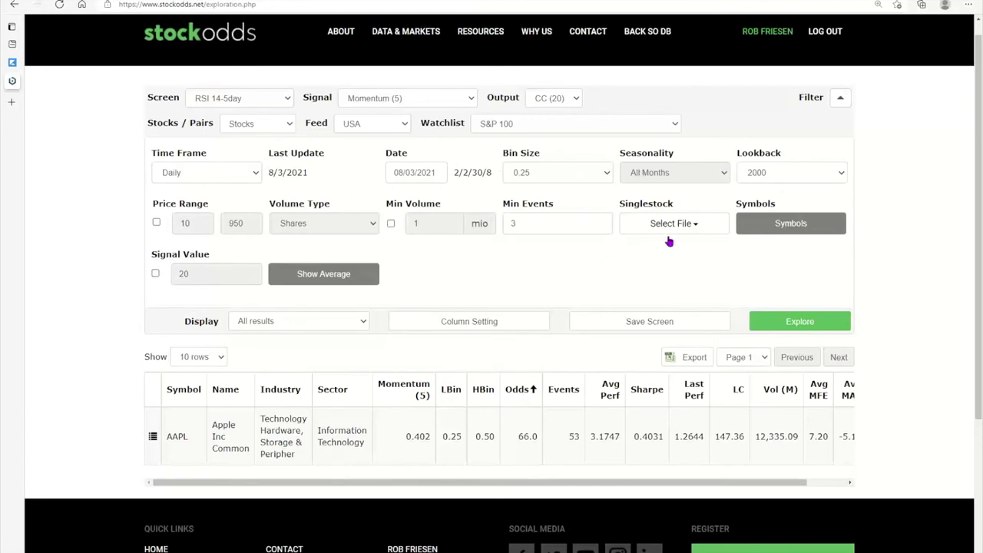
# Step: Look through the Signal choices down to the Tec Pattern group and choose the seasonality signal Trading Day
pyautogui.click(473, 100)
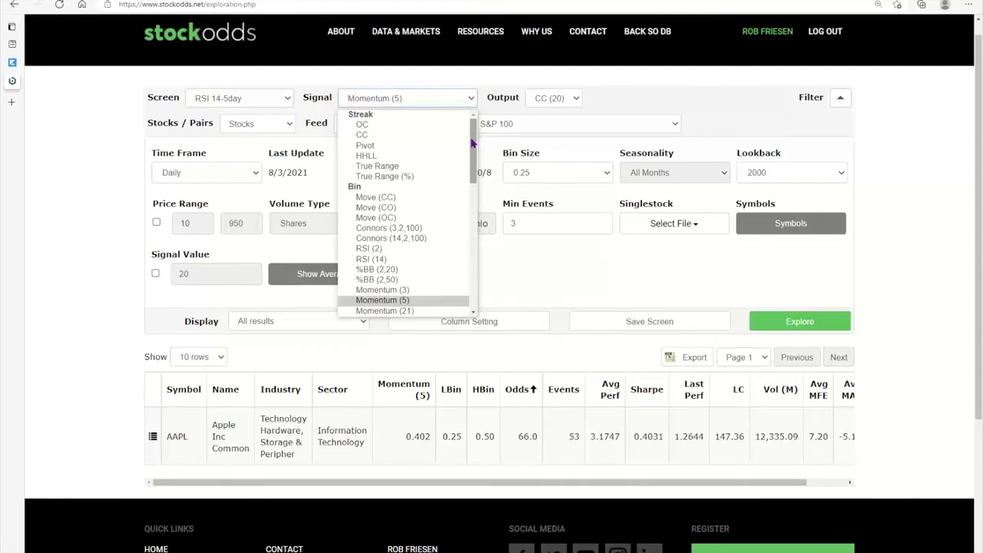
pyautogui.click(629, 92)
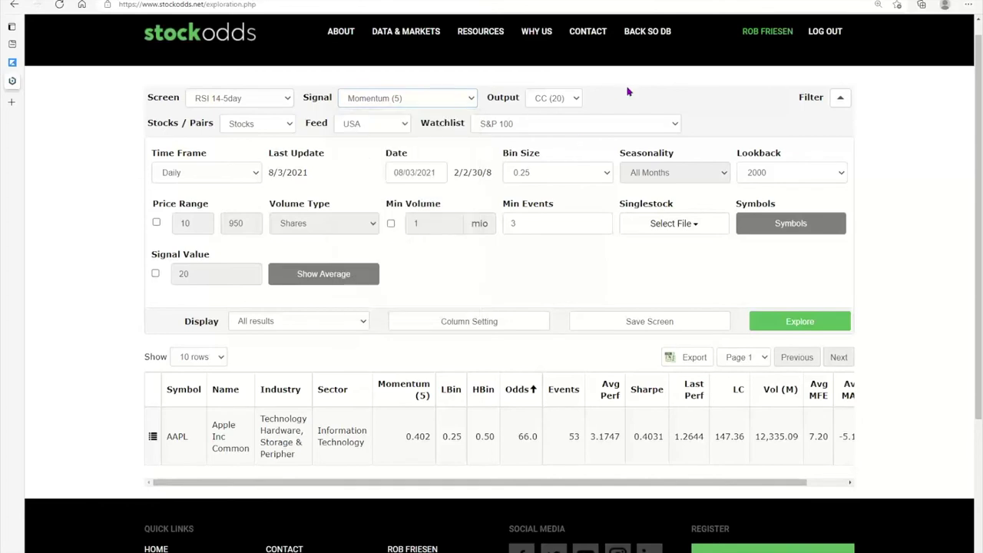
pyautogui.click(470, 99)
pyautogui.moveTo(474, 152); pyautogui.dragTo(473, 268)
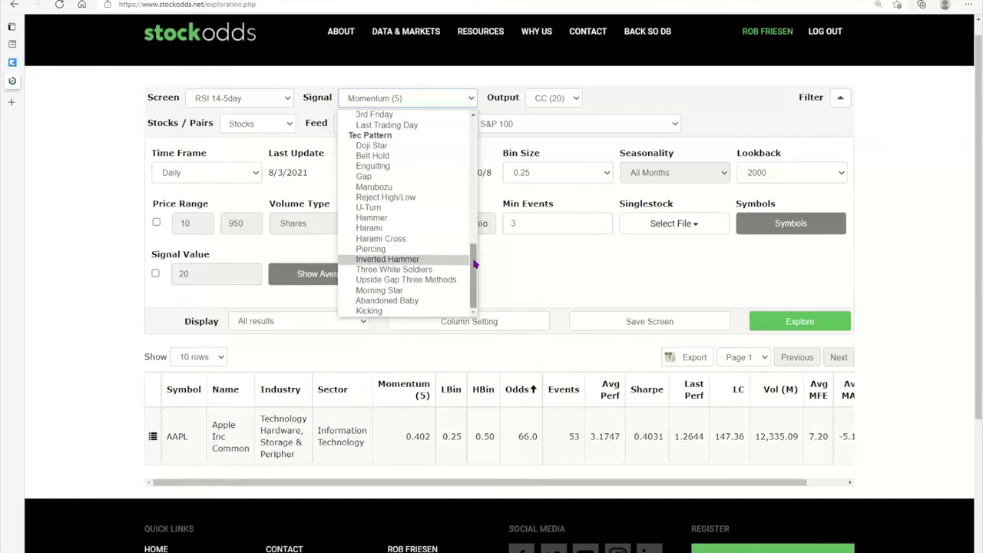
pyautogui.scroll(3, 453, 257)
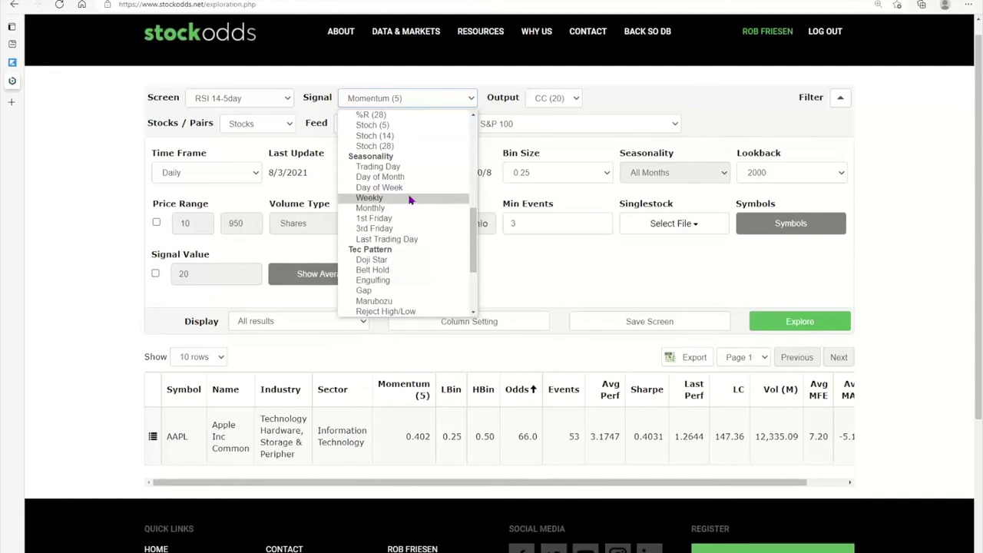
pyautogui.click(399, 167)
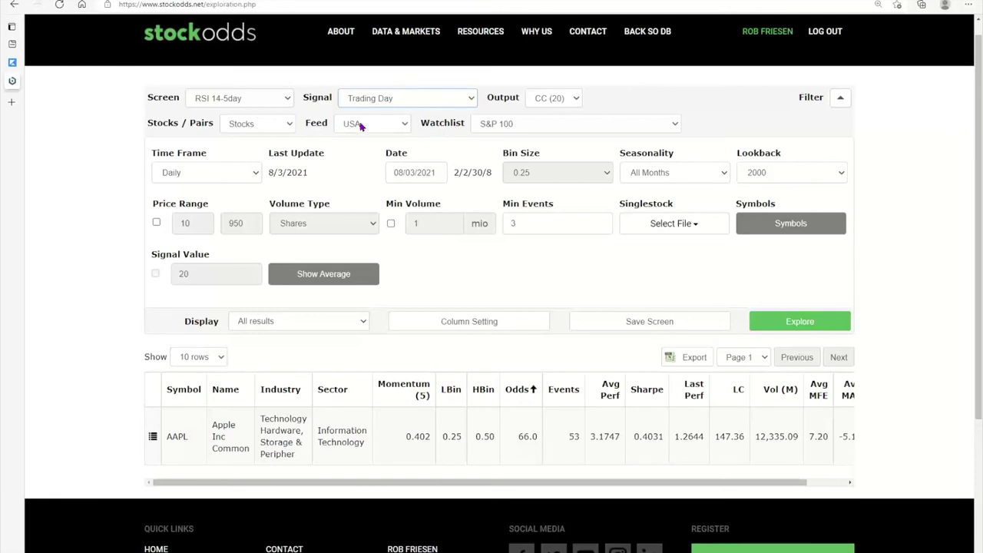
# Step: Keep the S&P 100 watchlist, set the Output to CC and set Seasonality to Same Month
pyautogui.click(675, 124)
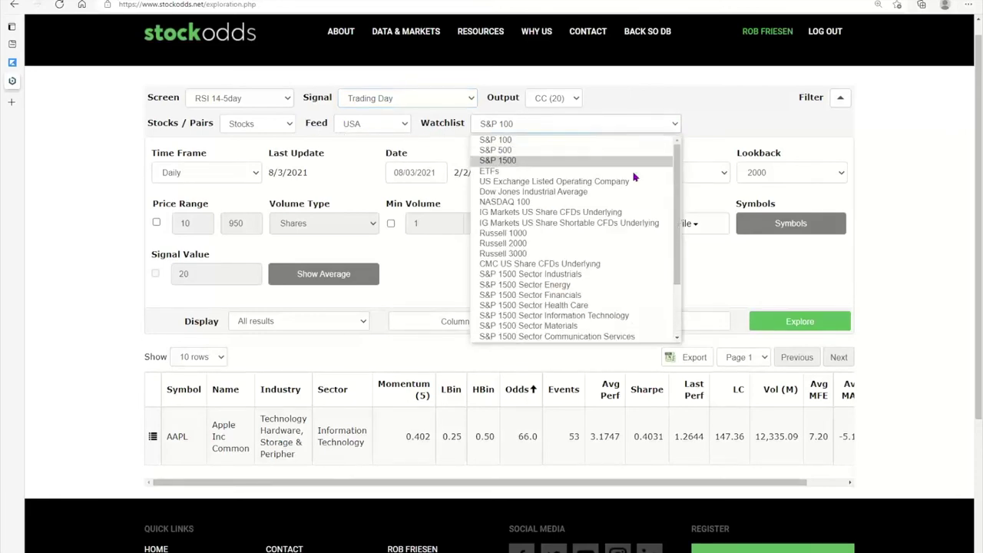
pyautogui.click(600, 143)
pyautogui.click(582, 99)
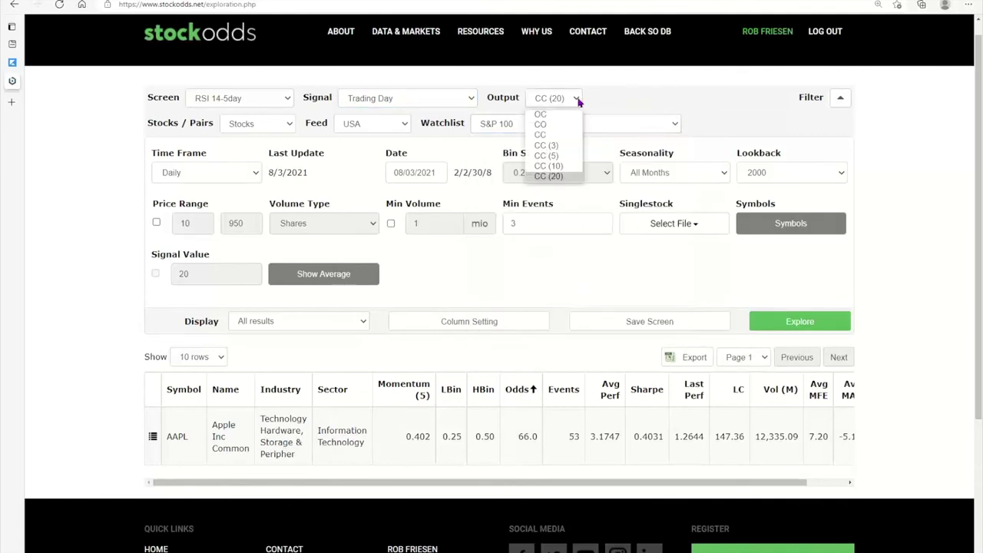
pyautogui.click(568, 134)
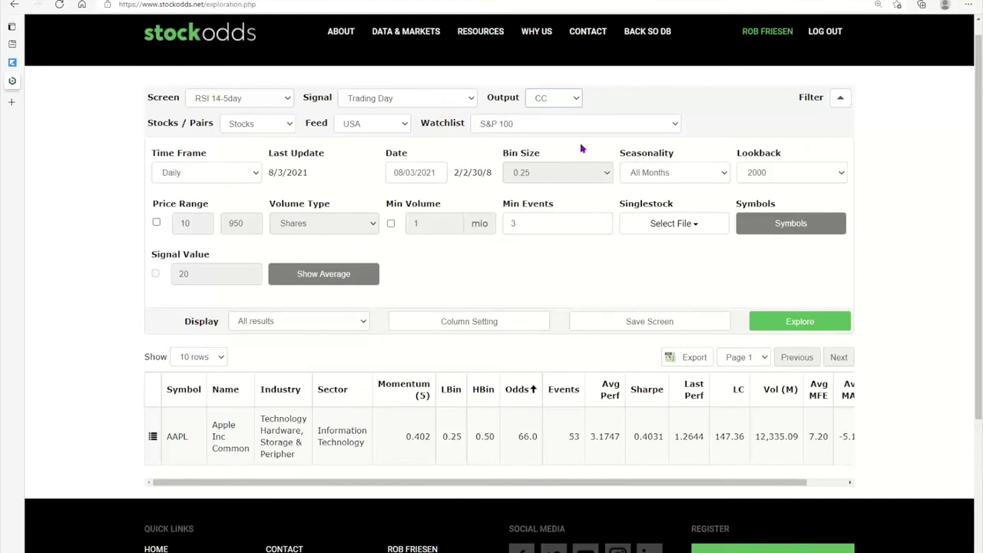
pyautogui.click(716, 179)
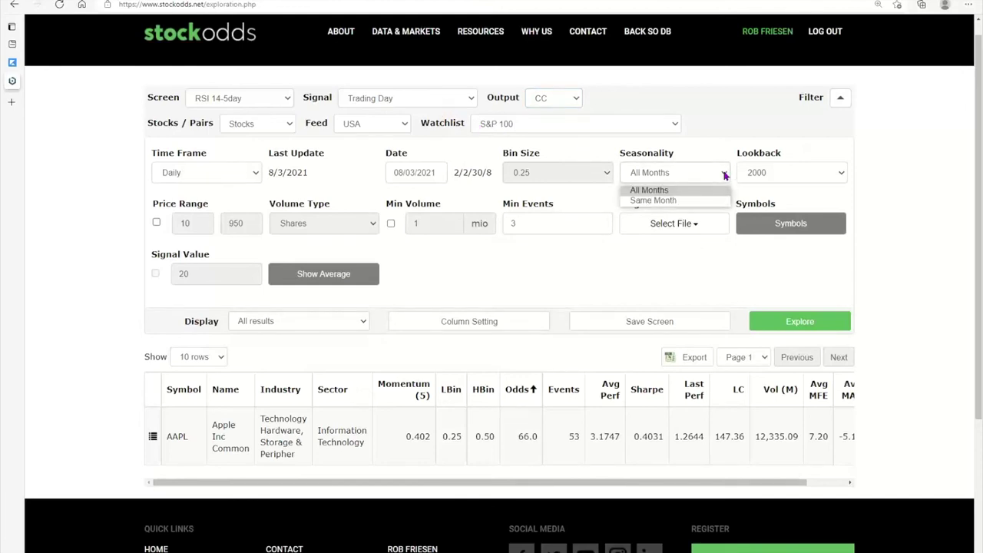
pyautogui.click(672, 201)
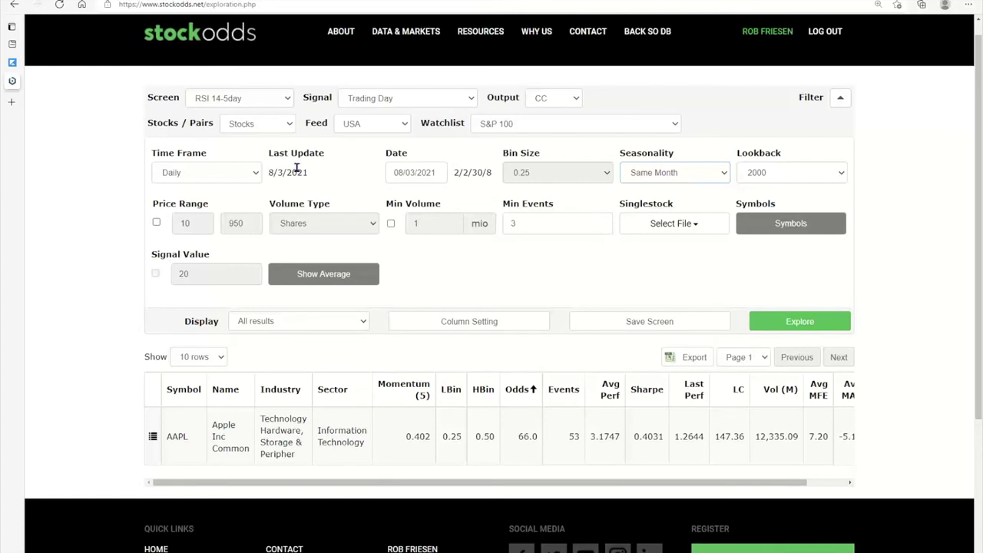
# Step: Change the Signal to 1st Friday from the Seasonality group
pyautogui.click(472, 98)
pyautogui.click(472, 98)
pyautogui.click(472, 98)
pyautogui.moveTo(474, 172); pyautogui.dragTo(474, 218)
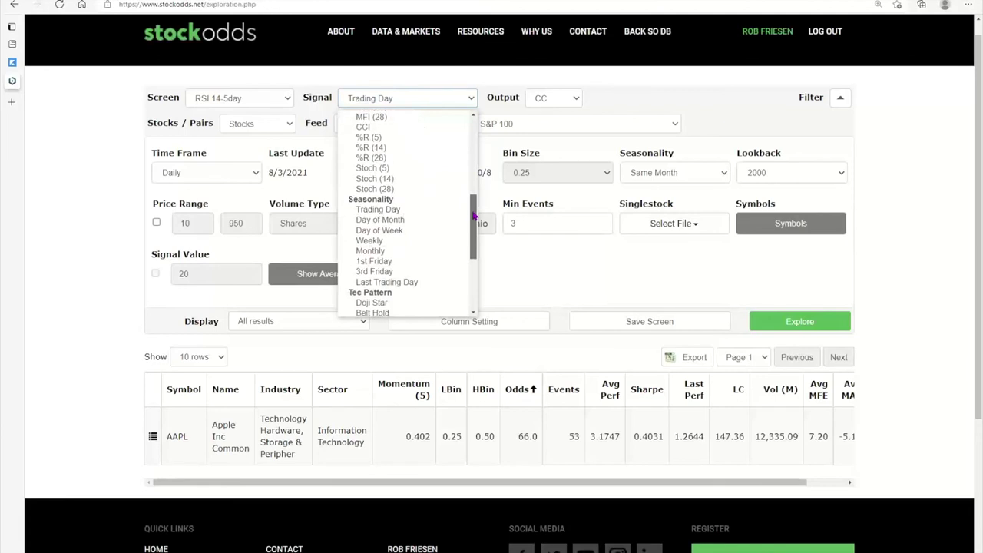
pyautogui.click(441, 261)
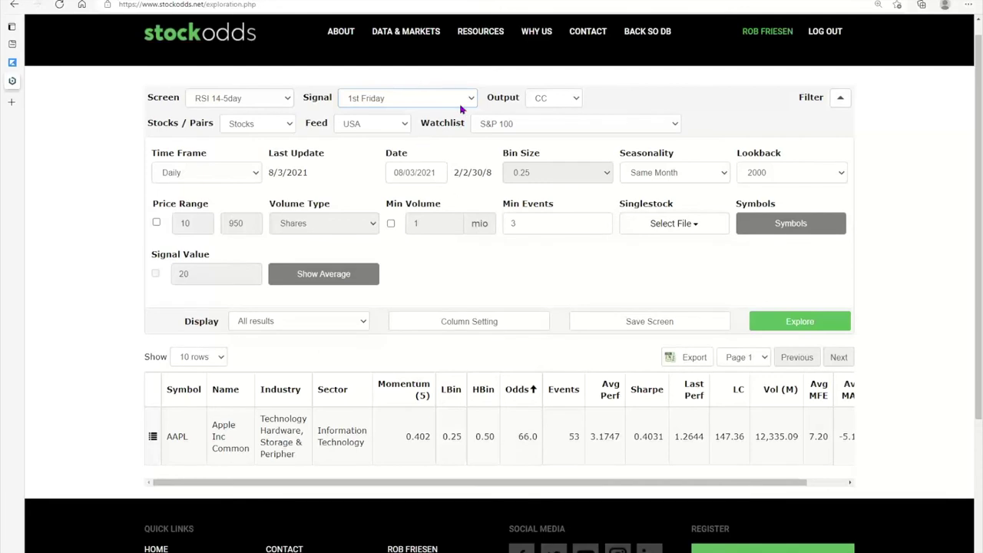
# Step: Set the exploration date to the first Friday of August 2020, 08/07/2020
pyautogui.click(431, 172)
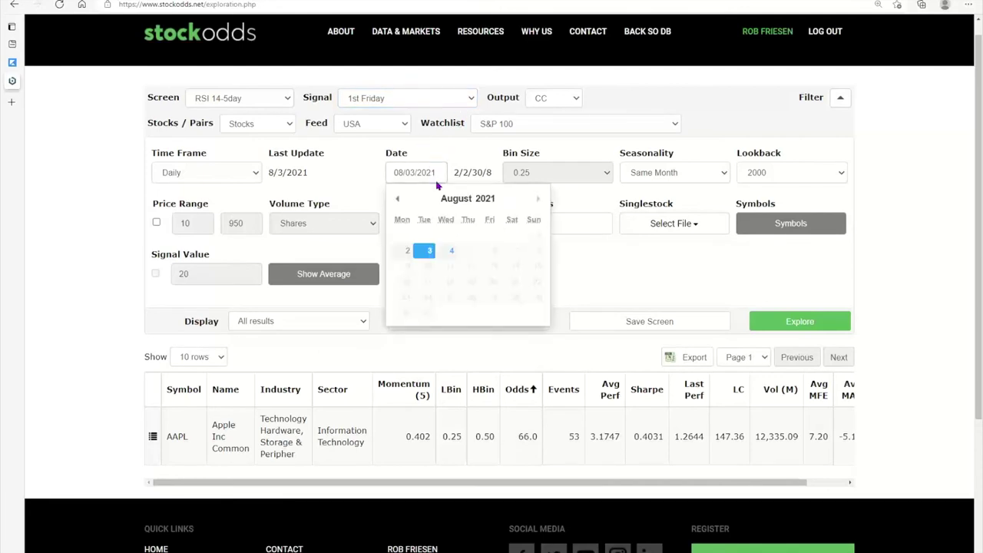
pyautogui.click(399, 201)
pyautogui.click(398, 200)
pyautogui.click(399, 200)
pyautogui.click(399, 200)
pyautogui.click(398, 201)
pyautogui.click(398, 201)
pyautogui.click(398, 201)
pyautogui.click(399, 200)
pyautogui.click(399, 200)
pyautogui.click(399, 201)
pyautogui.click(398, 201)
pyautogui.click(399, 201)
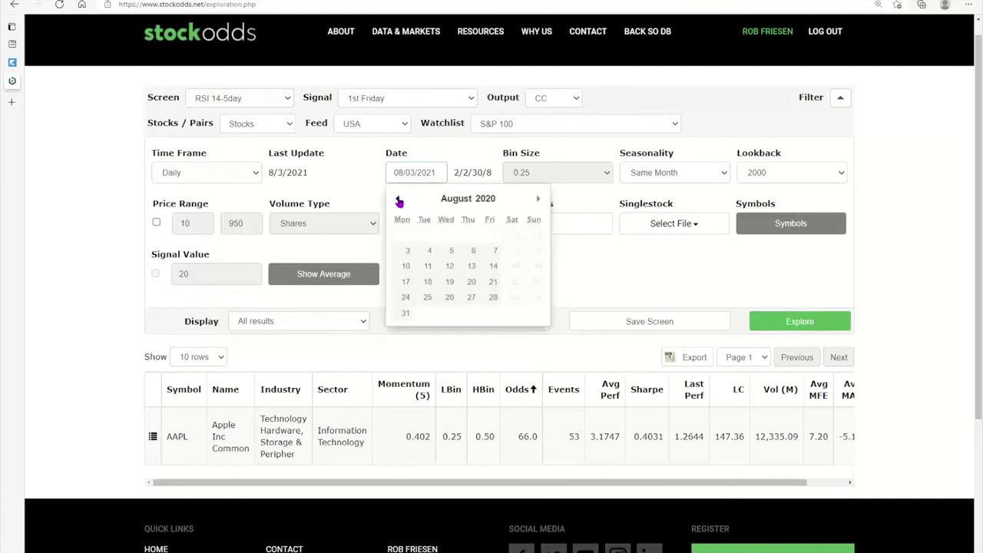
pyautogui.click(492, 250)
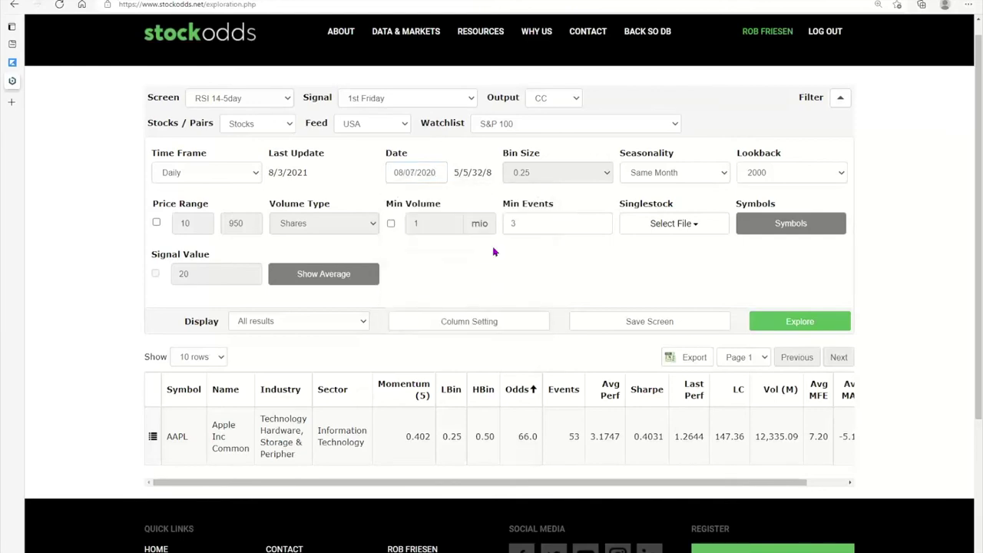
# Step: Explore AAPL with the first-Friday settings and examine its average performance and Sharpe values
pyautogui.click(780, 316)
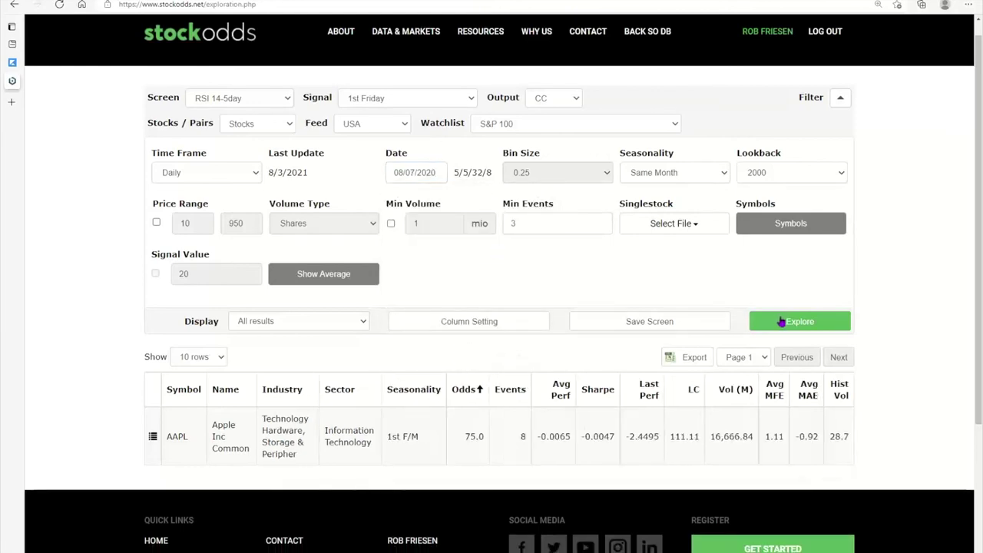
pyautogui.scroll(-3, 776, 334)
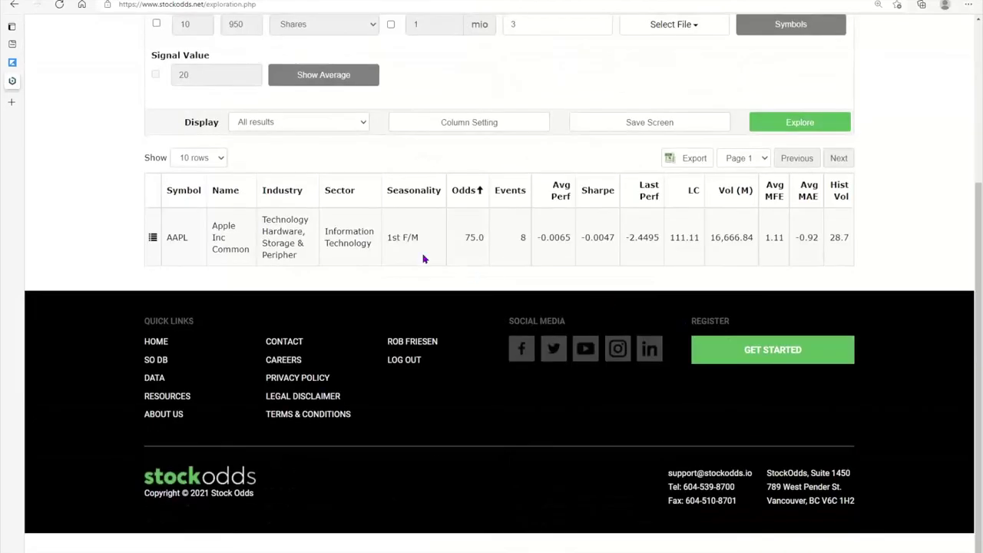
pyautogui.scroll(3, 405, 238)
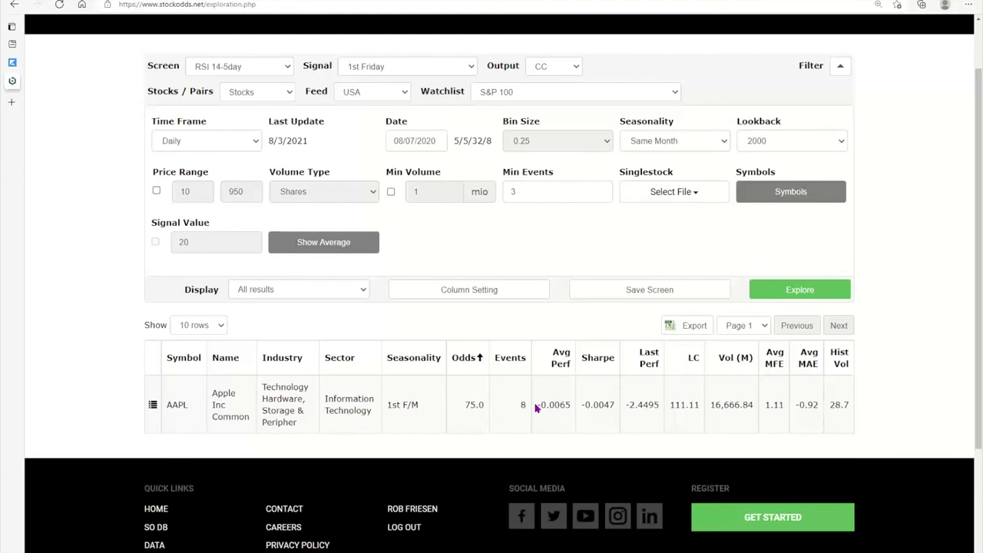
pyautogui.moveTo(539, 404); pyautogui.dragTo(615, 410)
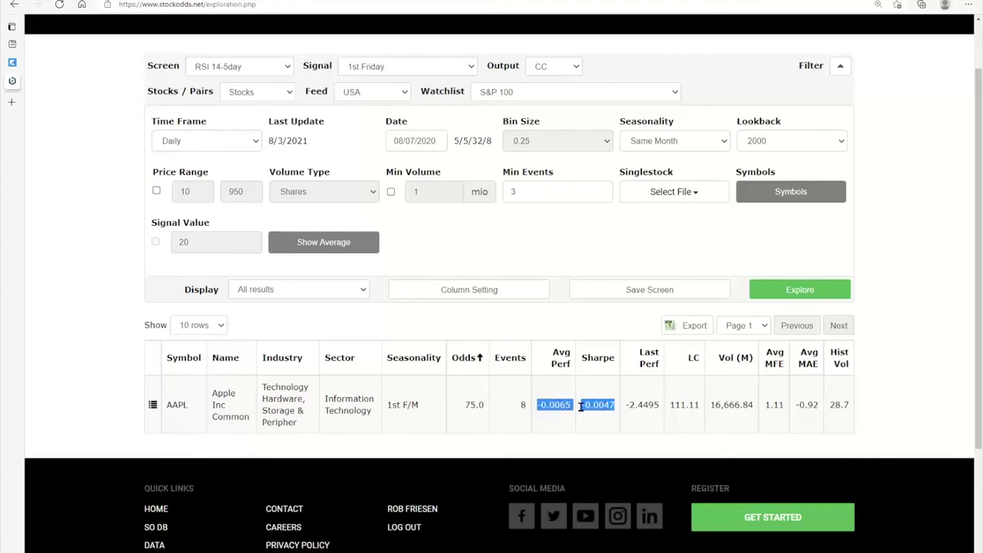
# Step: Change the Signal to Monthly from the Seasonality group
pyautogui.click(556, 407)
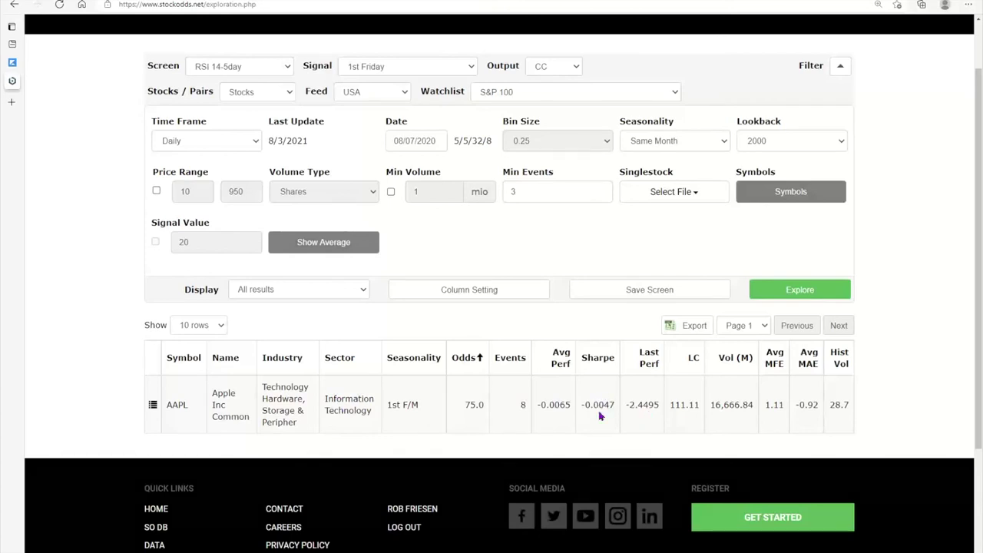
pyautogui.scroll(1, 598, 407)
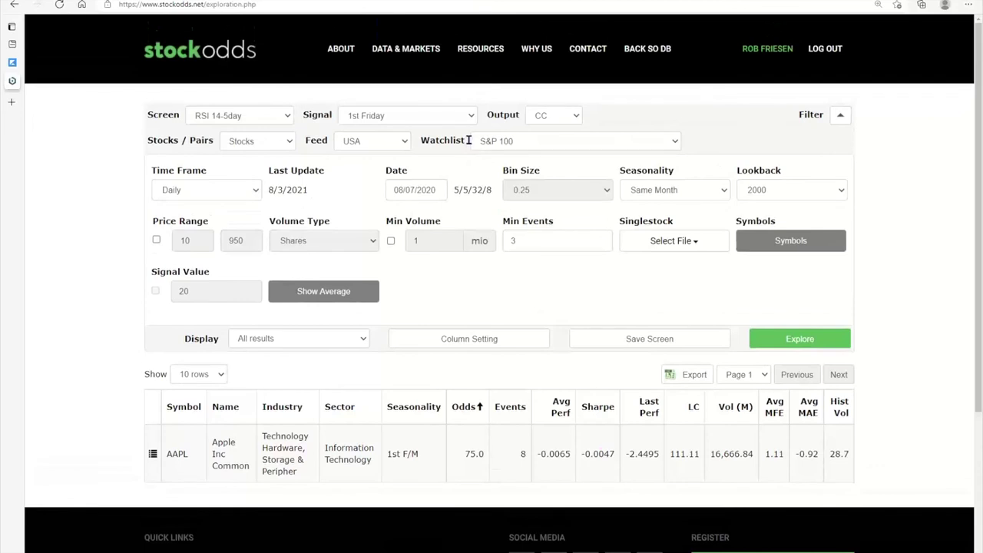
pyautogui.click(471, 116)
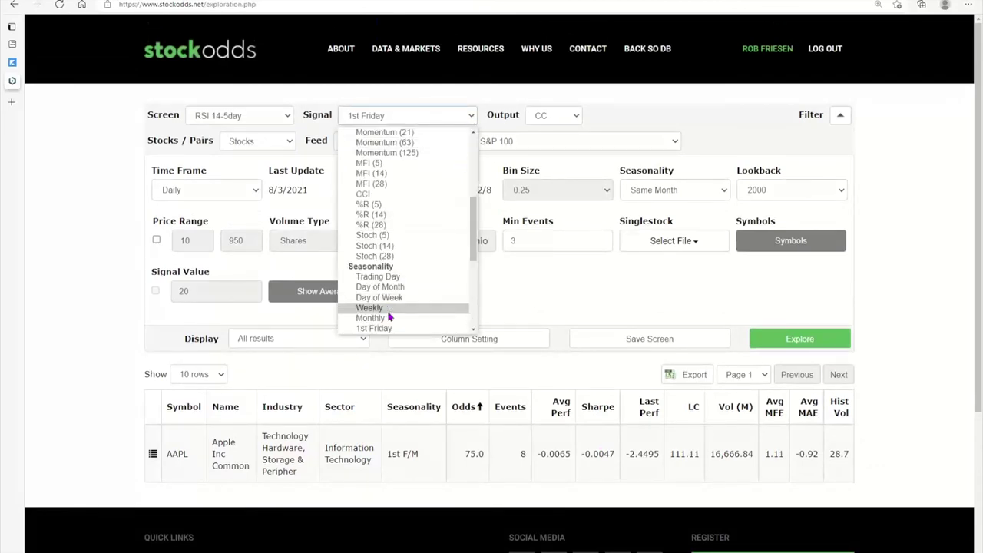
pyautogui.scroll(-1, 404, 308)
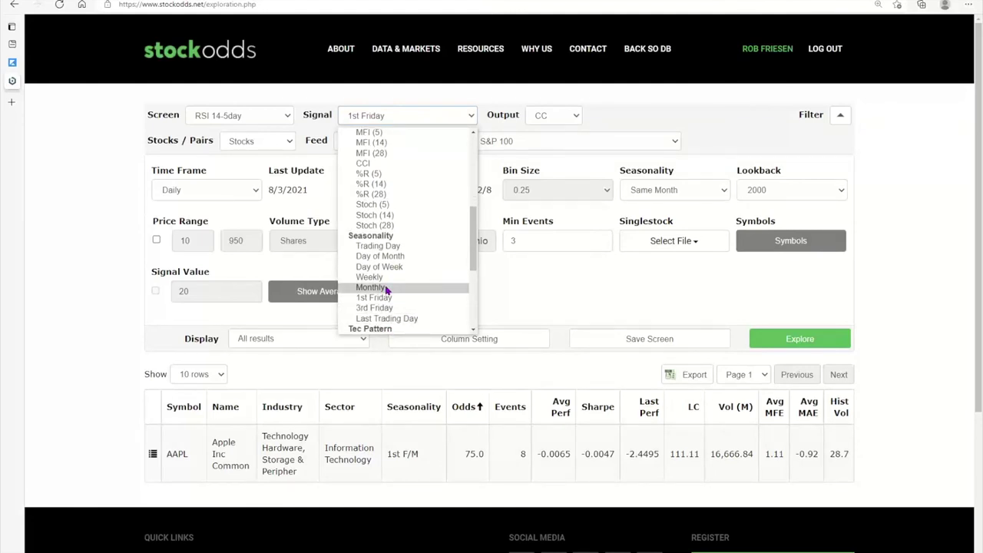
pyautogui.click(387, 287)
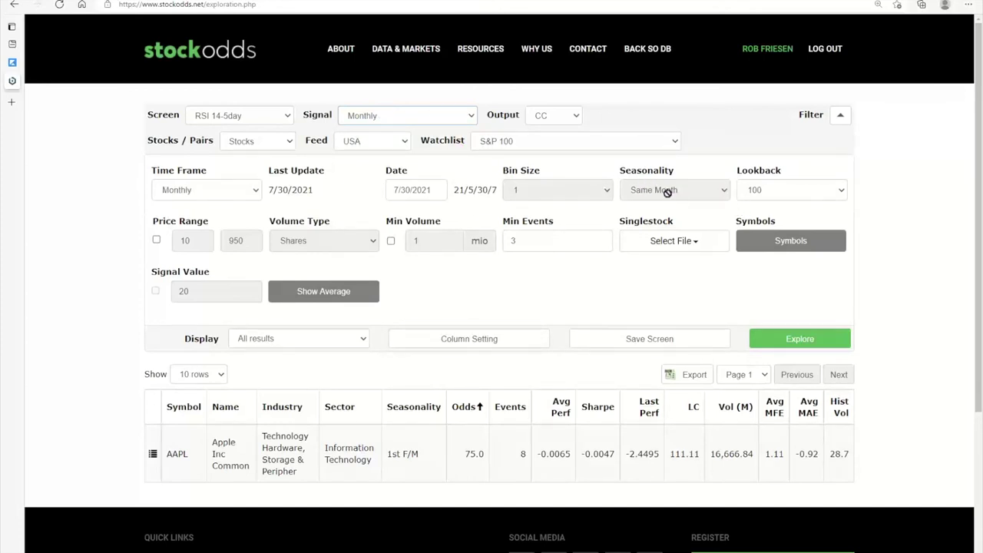
# Step: Set the exploration date to 08/31/2020 and explore AAPL with the Monthly signal
pyautogui.click(436, 191)
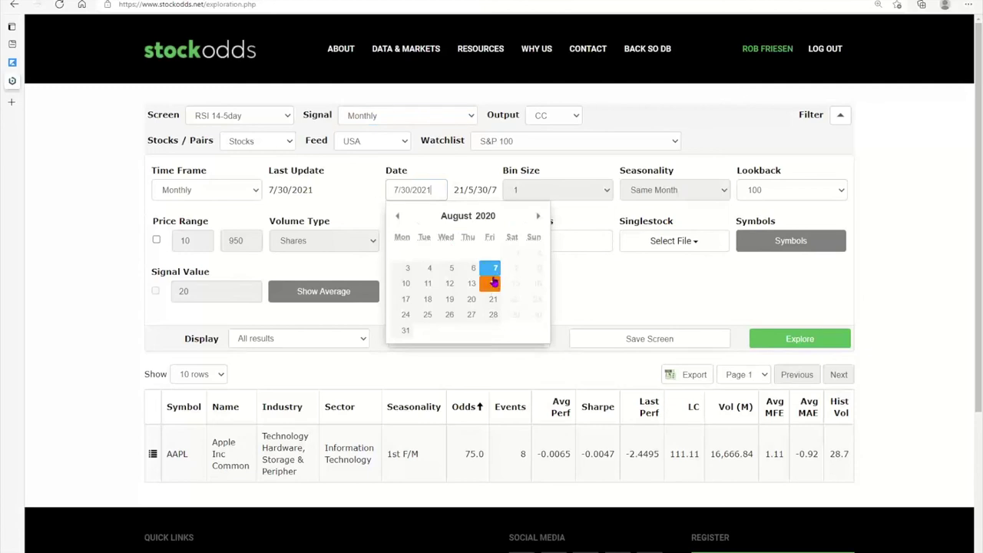
pyautogui.click(405, 336)
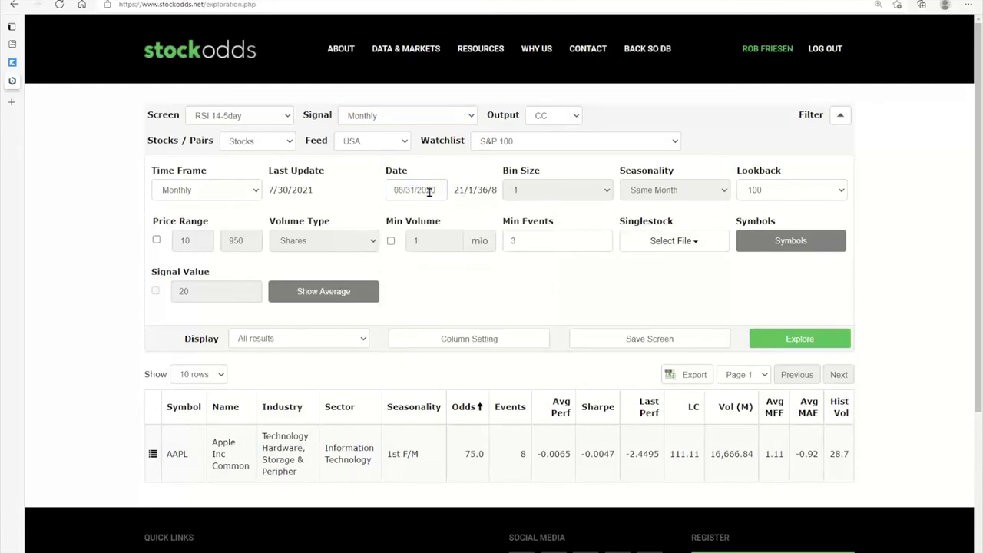
pyautogui.click(791, 331)
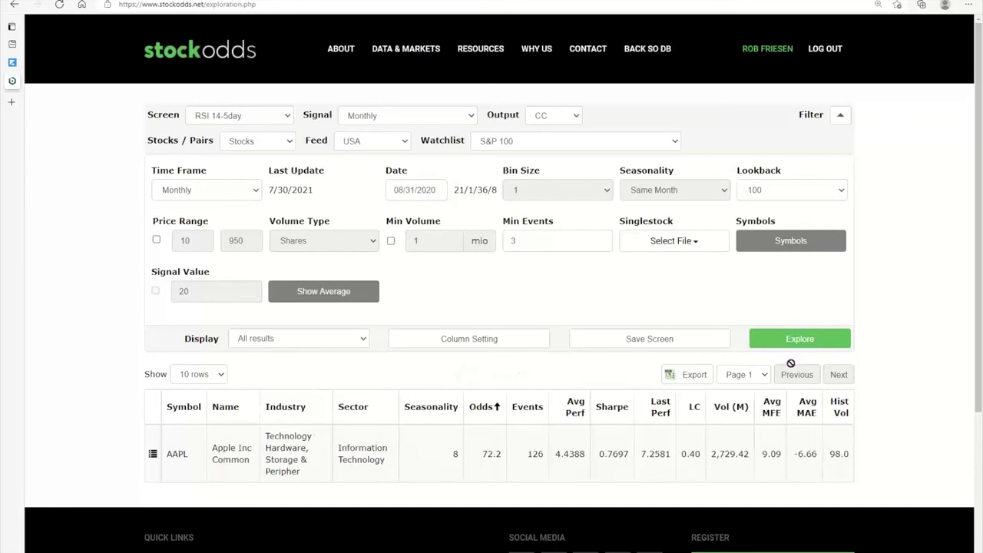
pyautogui.scroll(-1, 684, 390)
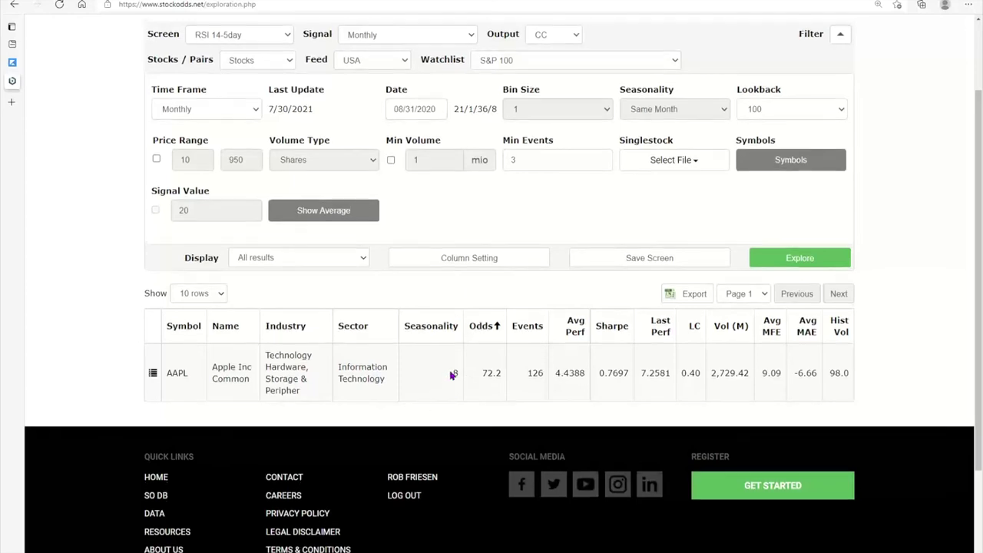
# Step: Change the Signal to Day of Week and set the exploration date to Wednesday, 08/05/2020
pyautogui.scroll(2, 395, 376)
pyautogui.click(472, 116)
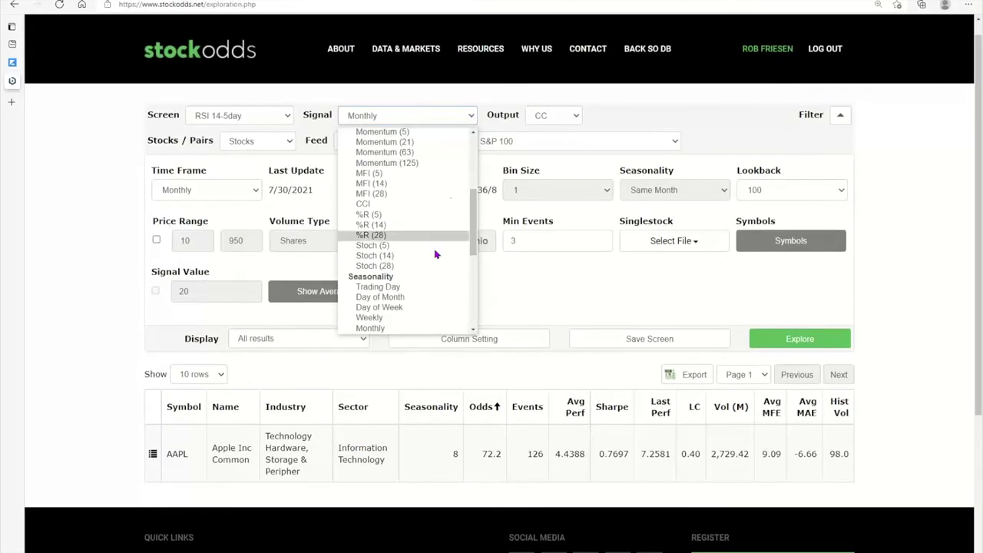
pyautogui.click(429, 307)
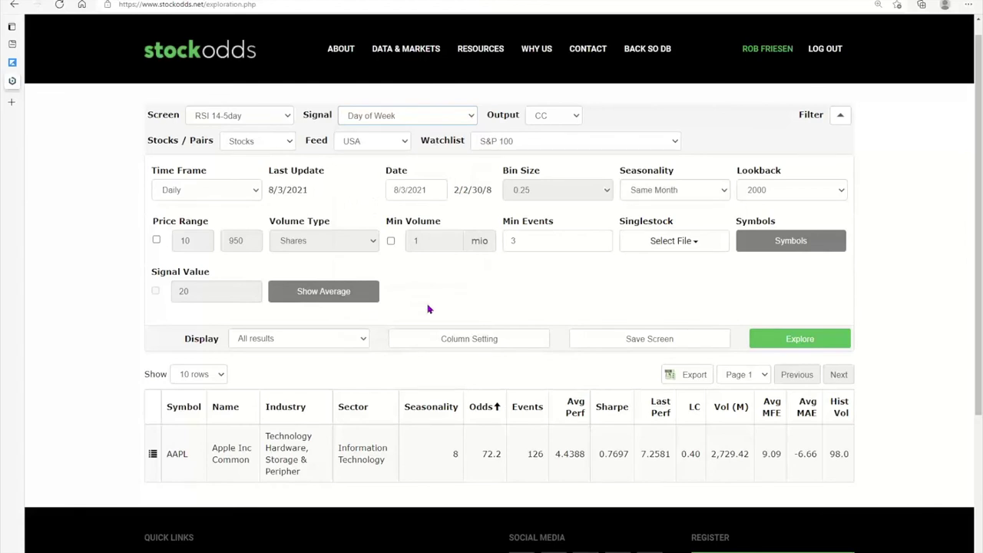
pyautogui.click(724, 191)
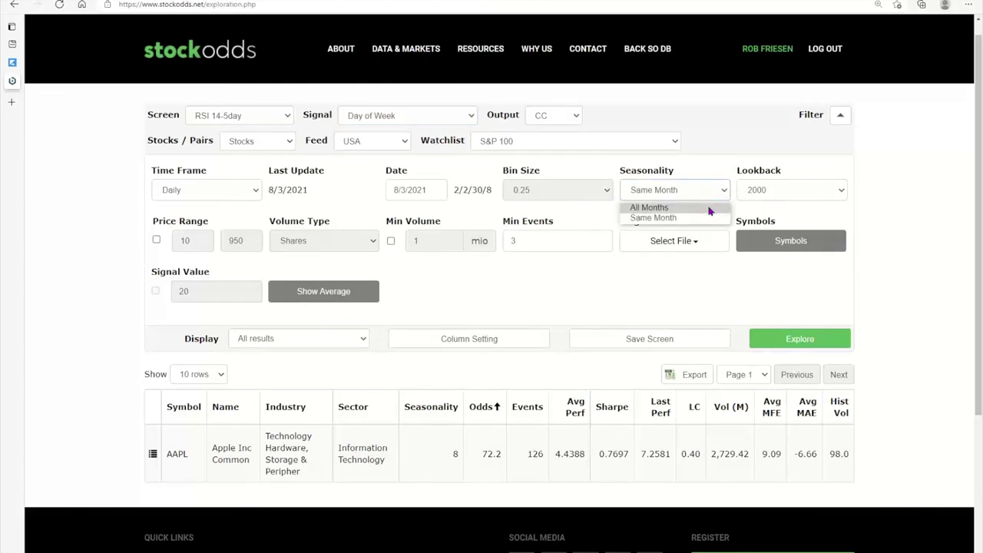
pyautogui.click(435, 190)
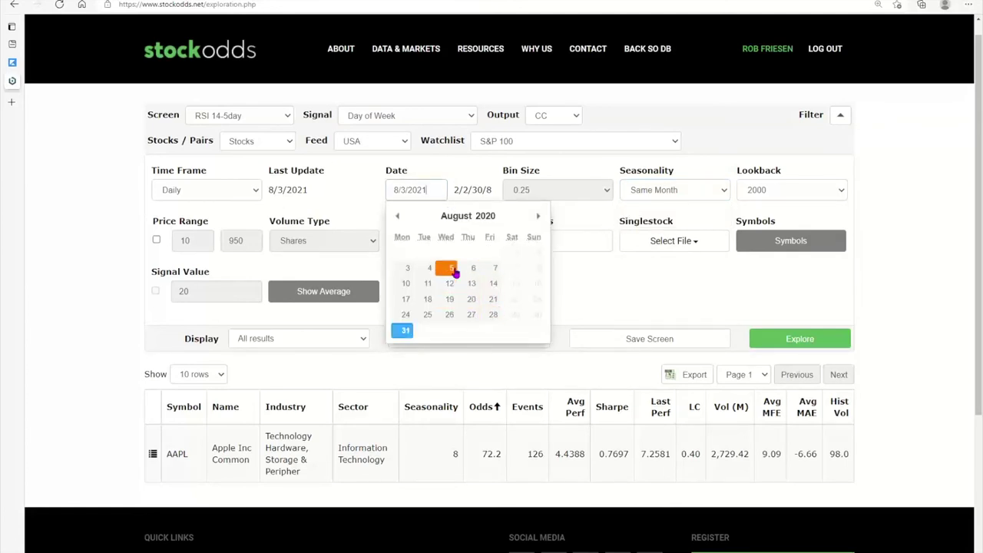
pyautogui.click(450, 268)
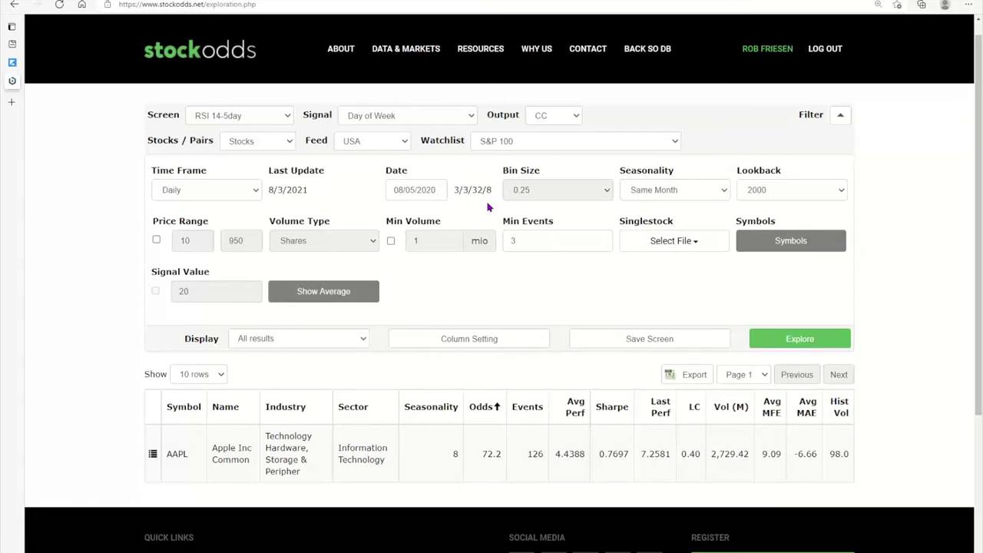
# Step: Set Seasonality to All Months, explore AAPL by day of week and review its result row
pyautogui.click(721, 193)
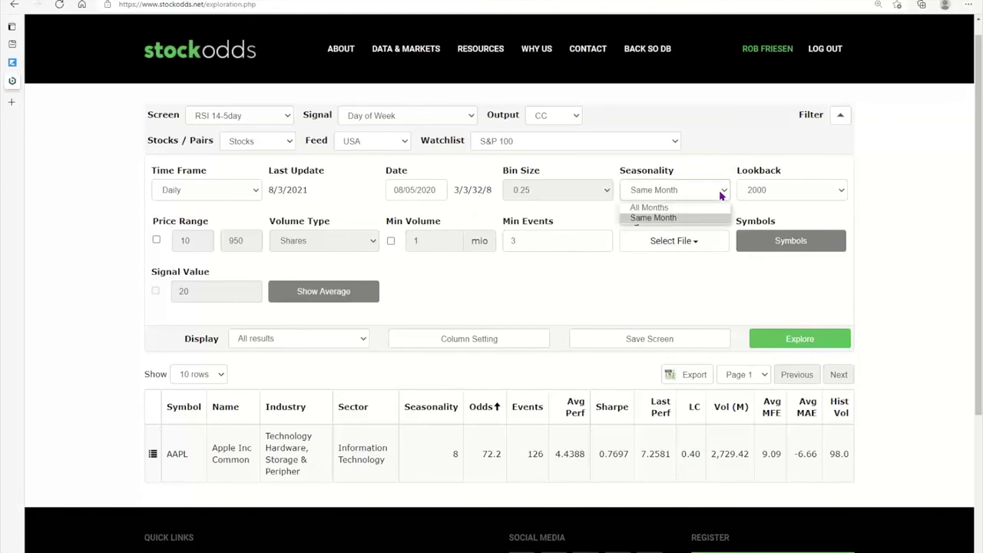
pyautogui.click(680, 208)
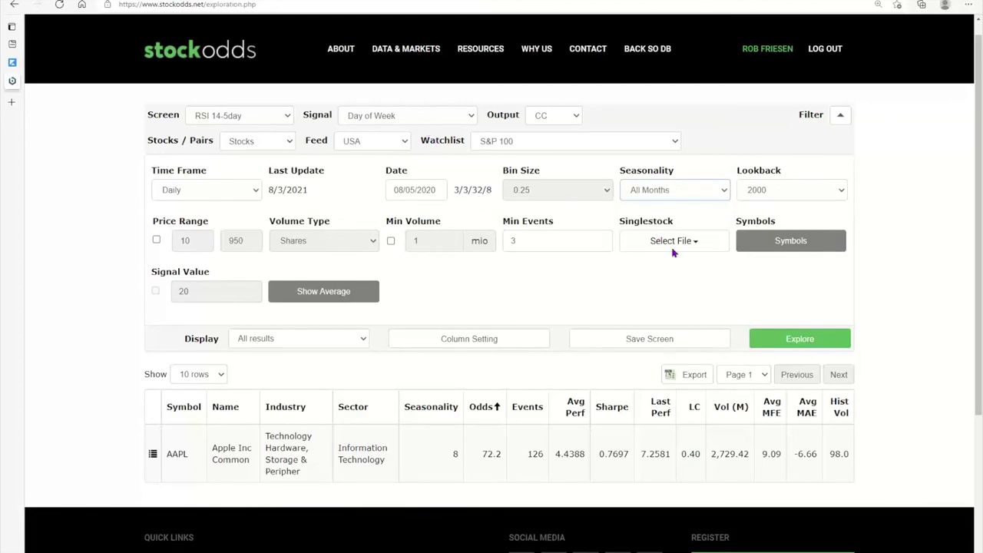
pyautogui.click(799, 346)
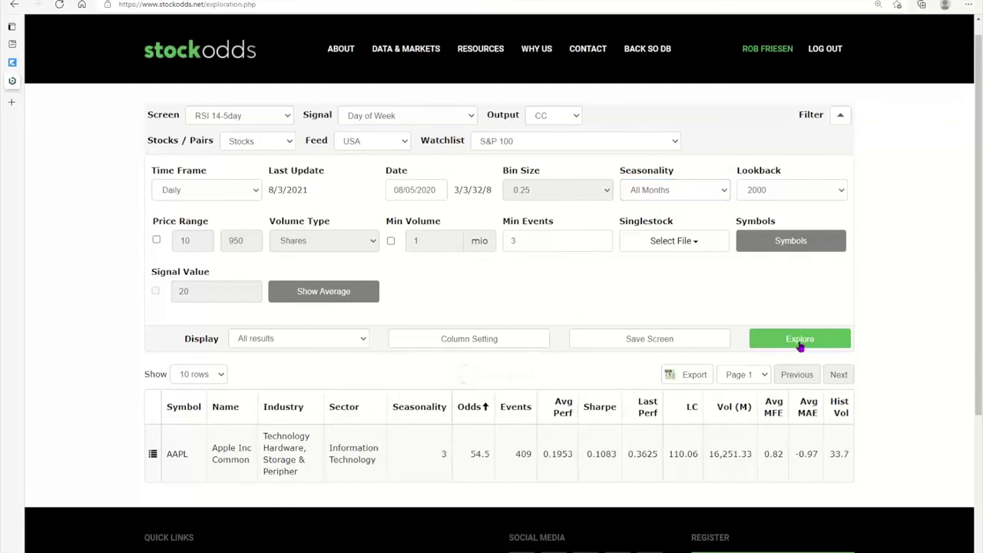
pyautogui.scroll(-2, 550, 444)
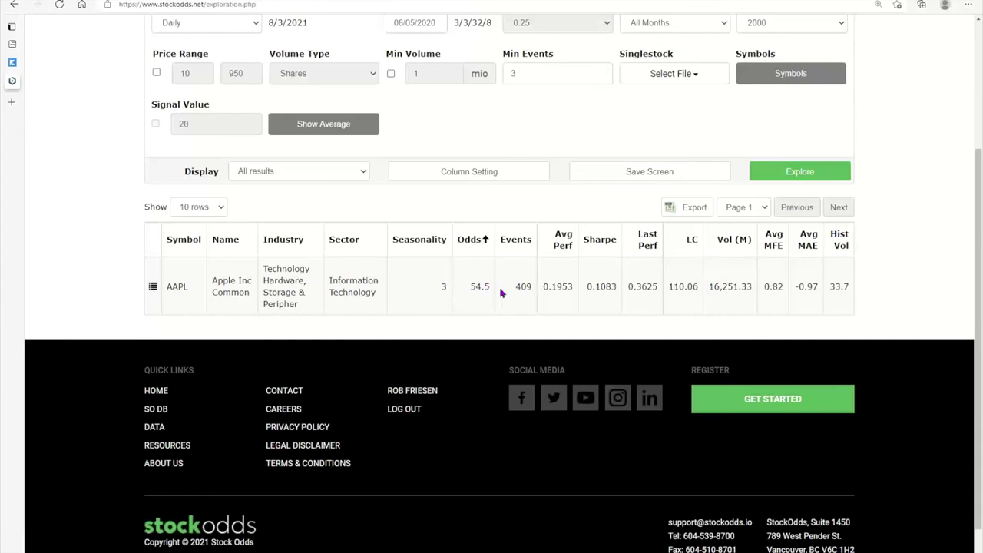
pyautogui.scroll(3, 572, 298)
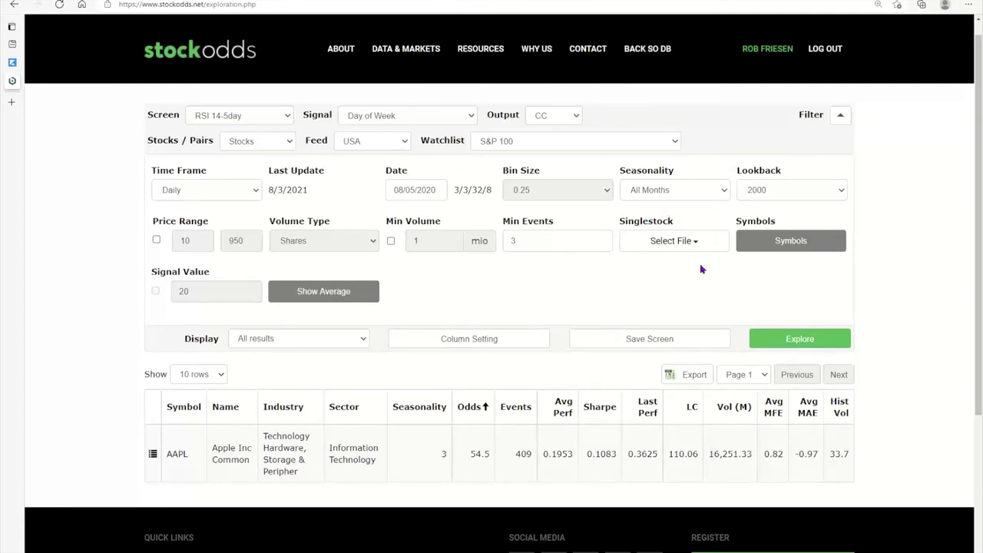
# Step: Set the exploration date to Wednesday, 07/28/2021, and explore AAPL again with the Day of Week signal
pyautogui.click(440, 190)
pyautogui.click(537, 216)
pyautogui.click(538, 215)
pyautogui.click(537, 216)
pyautogui.click(537, 216)
pyautogui.click(538, 216)
pyautogui.click(538, 215)
pyautogui.click(538, 215)
pyautogui.click(537, 216)
pyautogui.click(537, 216)
pyautogui.click(538, 216)
pyautogui.click(537, 216)
pyautogui.click(537, 216)
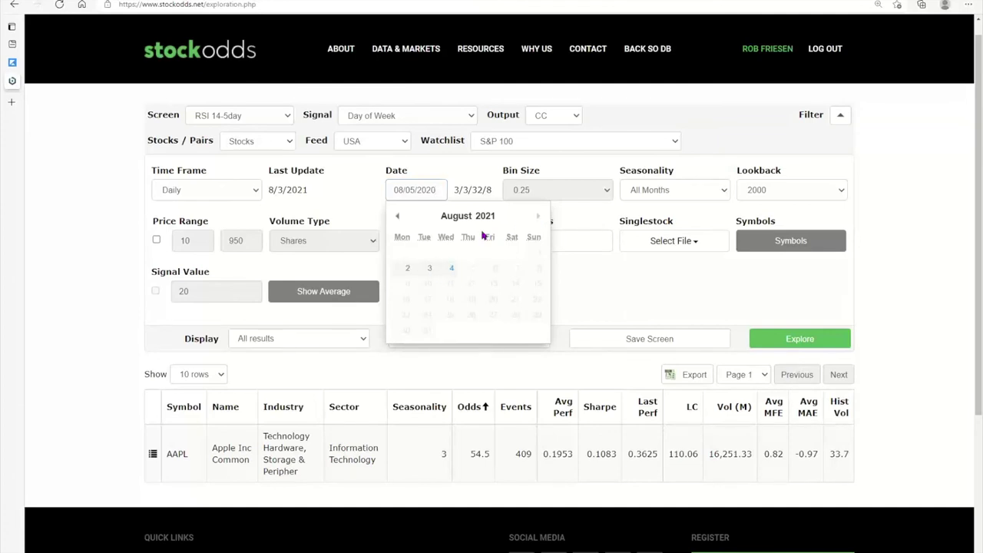
pyautogui.click(398, 217)
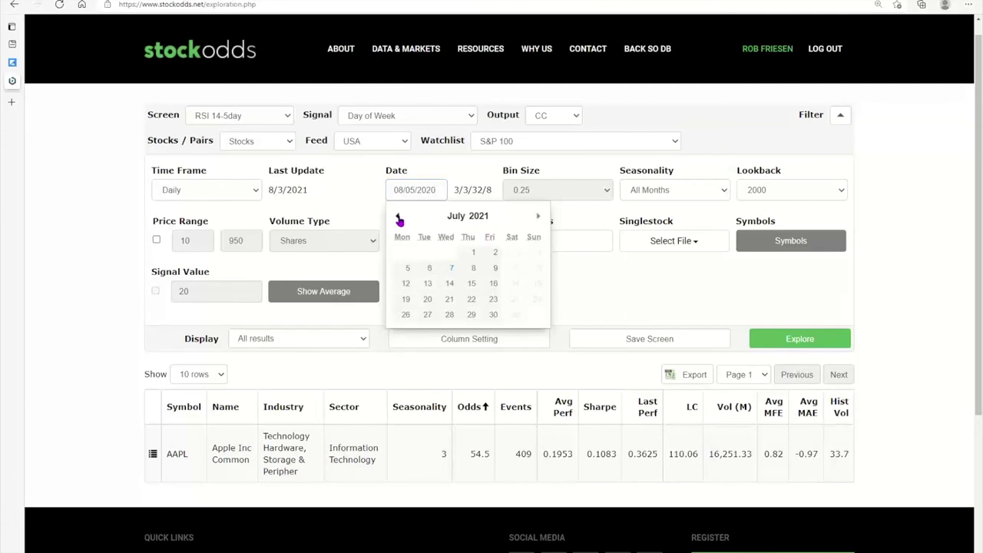
pyautogui.click(450, 315)
pyautogui.click(771, 338)
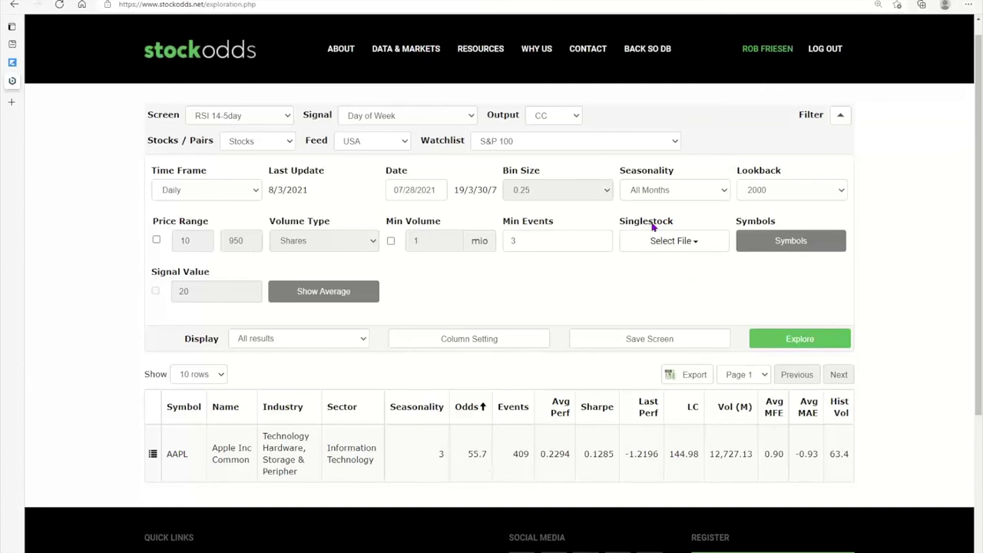
# Step: Change the Signal to RSI (2) from the Bin group
pyautogui.click(473, 118)
pyautogui.moveTo(470, 212); pyautogui.dragTo(470, 235)
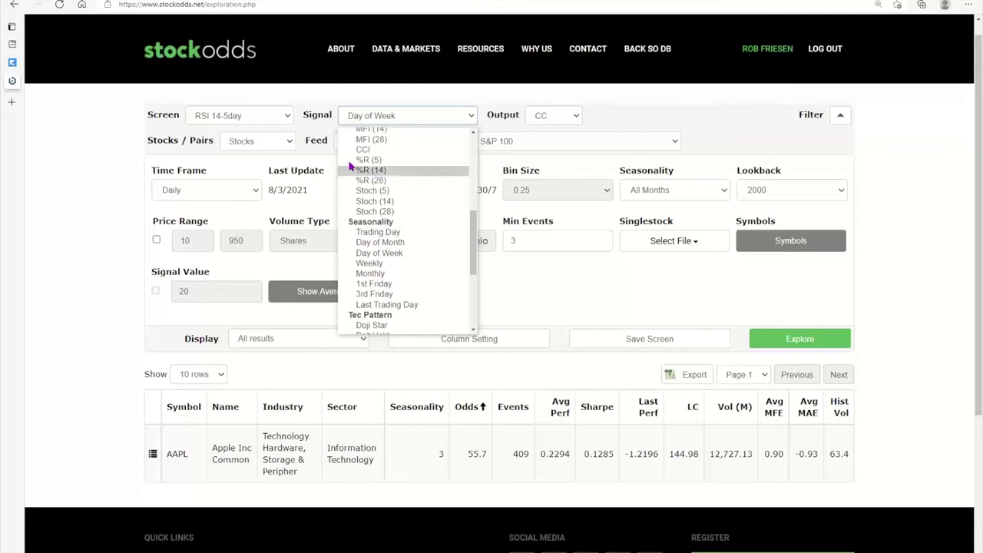
pyautogui.scroll(3, 405, 165)
pyautogui.scroll(5, 405, 184)
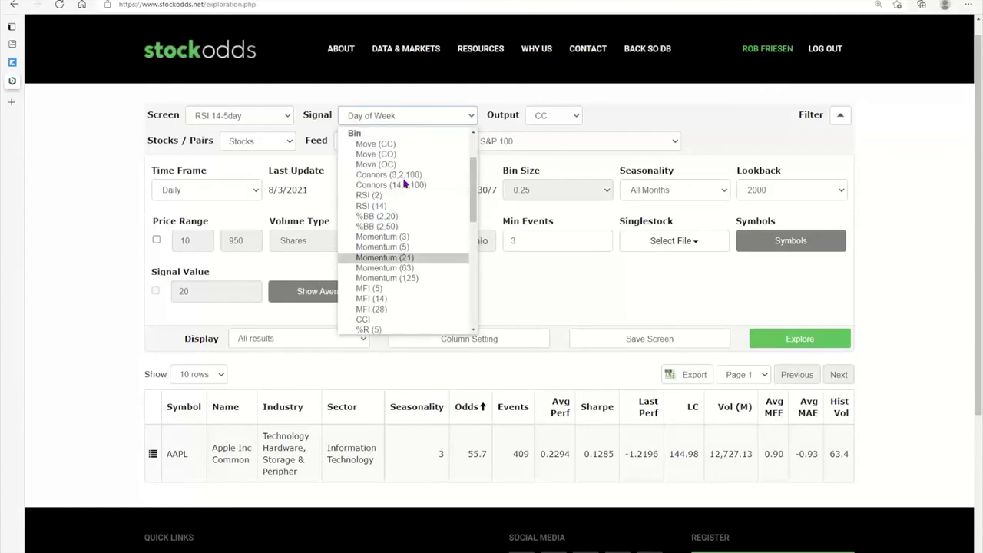
pyautogui.click(430, 209)
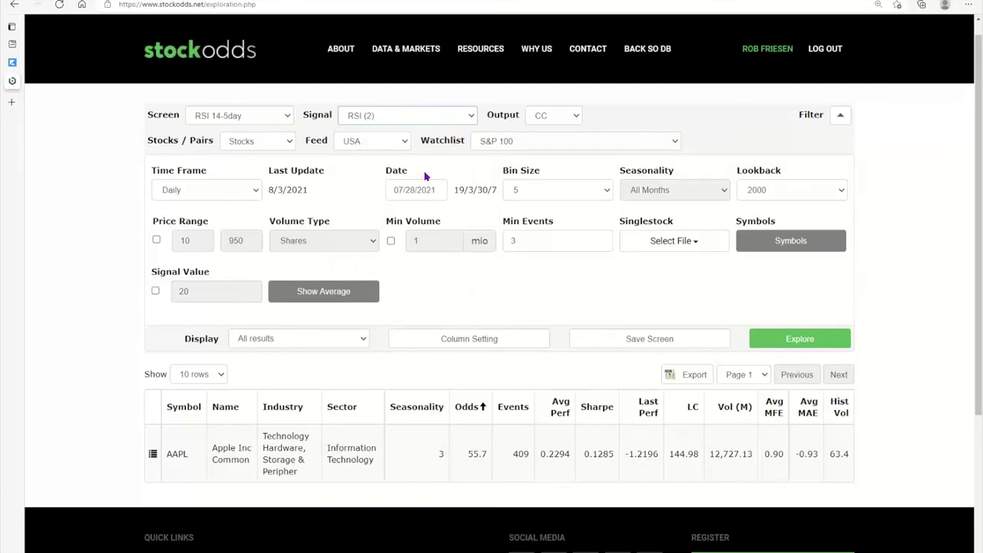
# Step: Set the exploration date to 08/03/2021 and explore AAPL with the RSI (2) signal
pyautogui.click(411, 195)
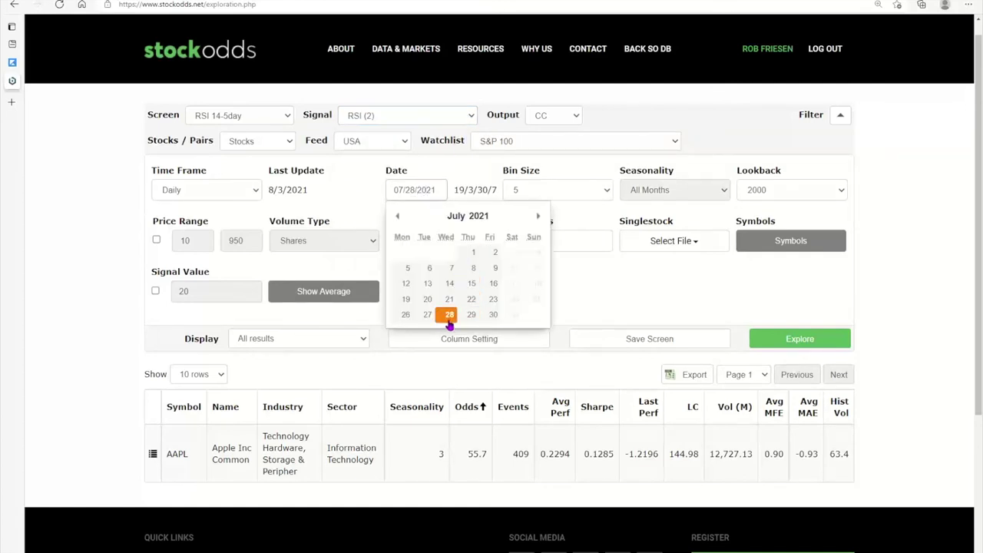
pyautogui.click(493, 316)
pyautogui.click(432, 191)
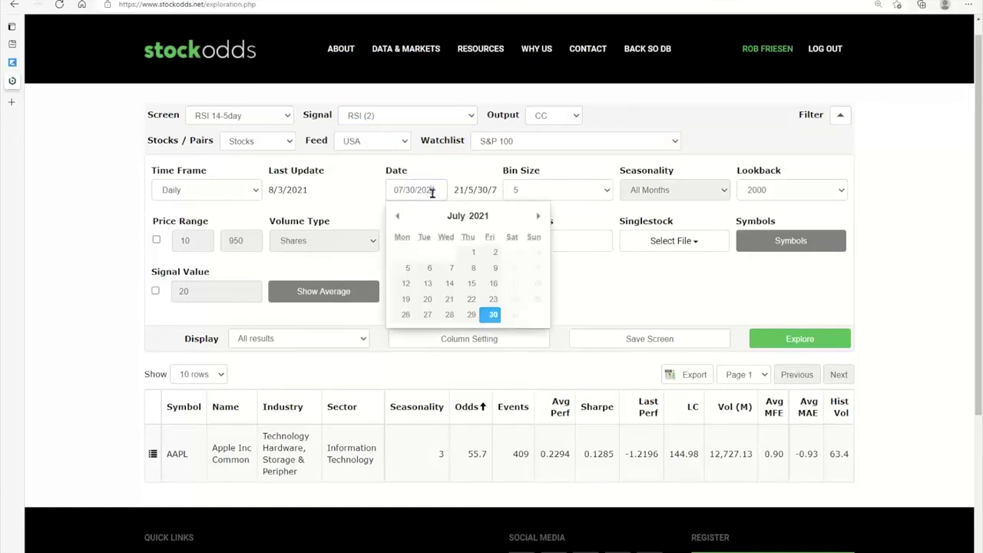
pyautogui.click(538, 216)
pyautogui.click(429, 268)
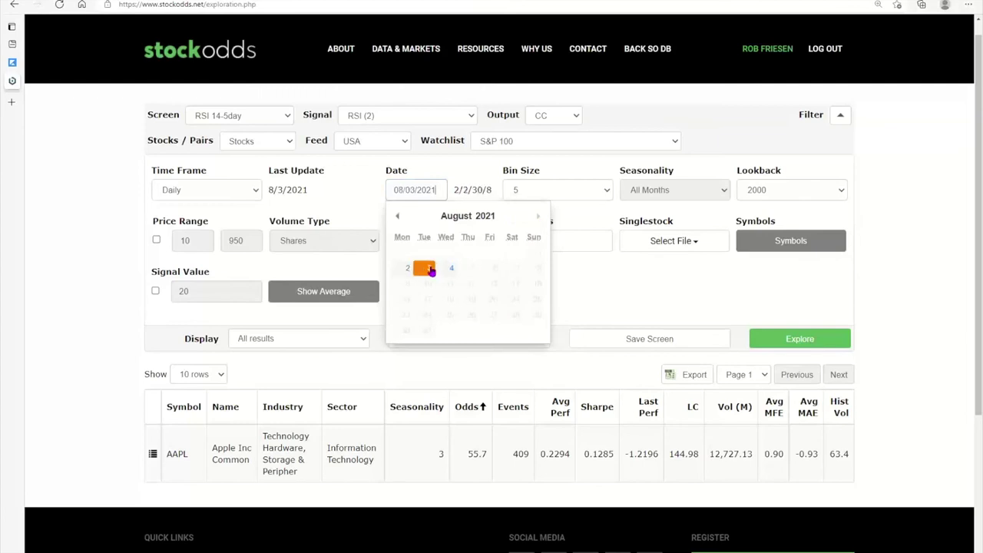
pyautogui.click(757, 338)
# Step: Replace the exploration symbol with AEO and save the change
pyautogui.click(743, 251)
pyautogui.moveTo(417, 116); pyautogui.dragTo(179, 86)
pyautogui.write('AEO')
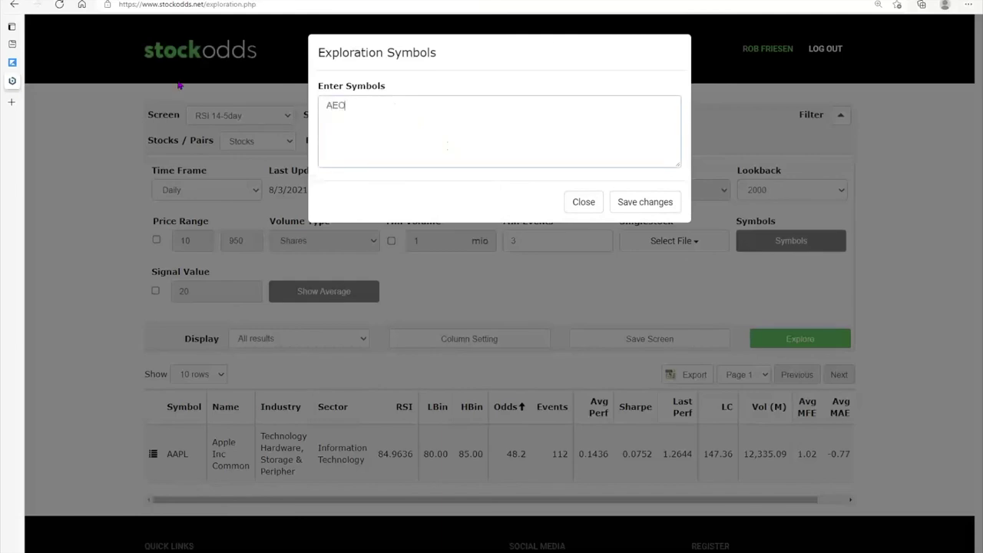
pyautogui.click(646, 206)
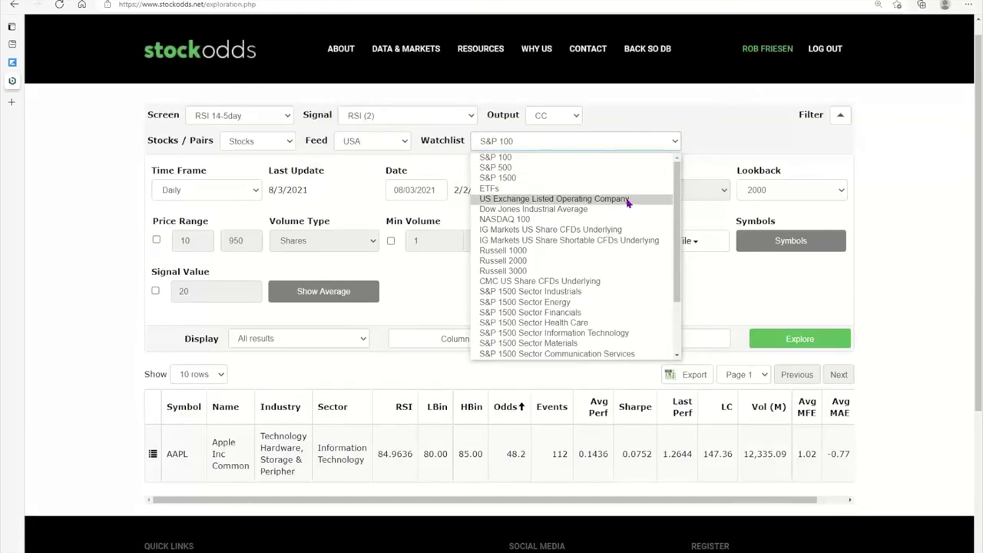
# Step: Set the Watchlist to US Exchange Listed Operating Company, explore AEO and highlight its LC value
pyautogui.click(628, 199)
pyautogui.click(766, 341)
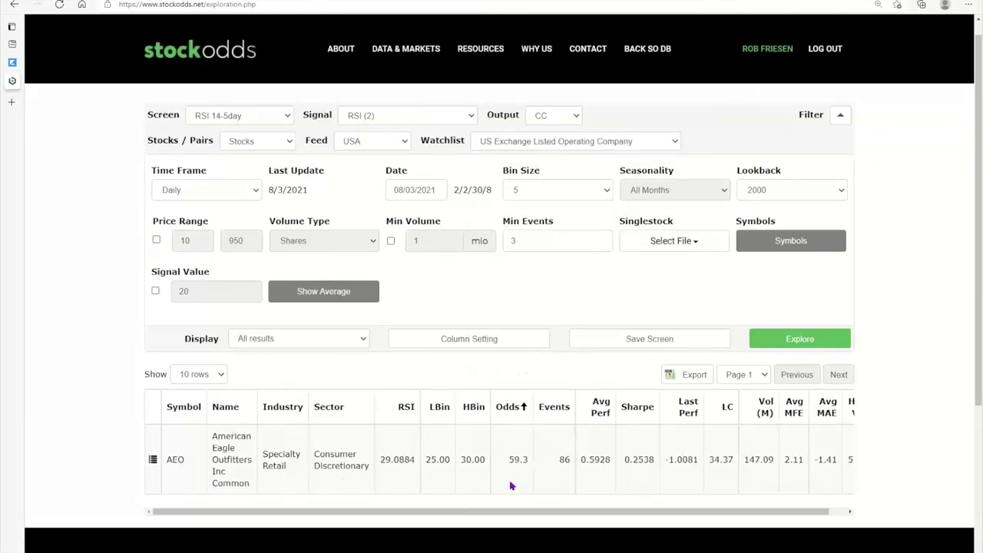
pyautogui.moveTo(711, 459); pyautogui.dragTo(737, 466)
# Step: Switch the Signal to 1st Friday for the AEO exploration
pyautogui.click(473, 116)
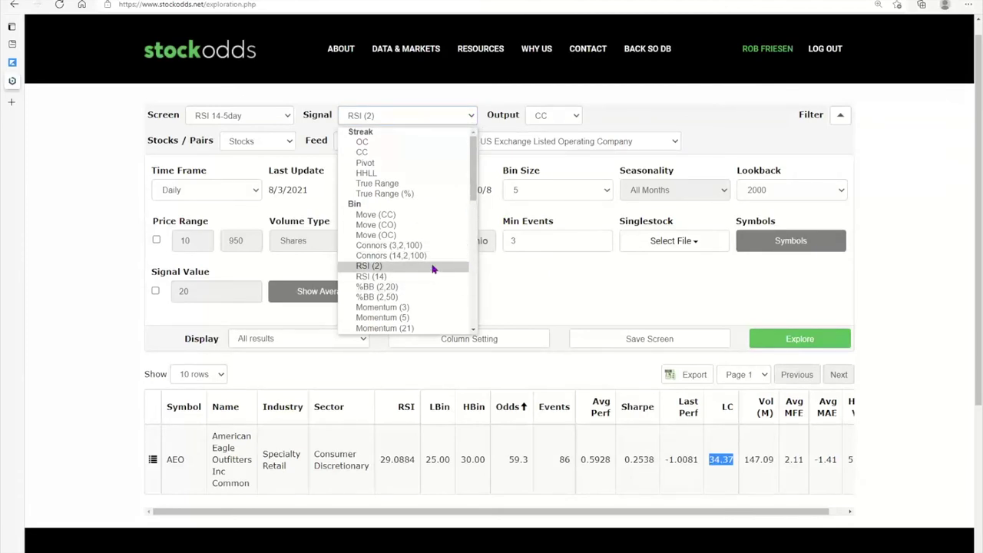
pyautogui.scroll(-10, 430, 273)
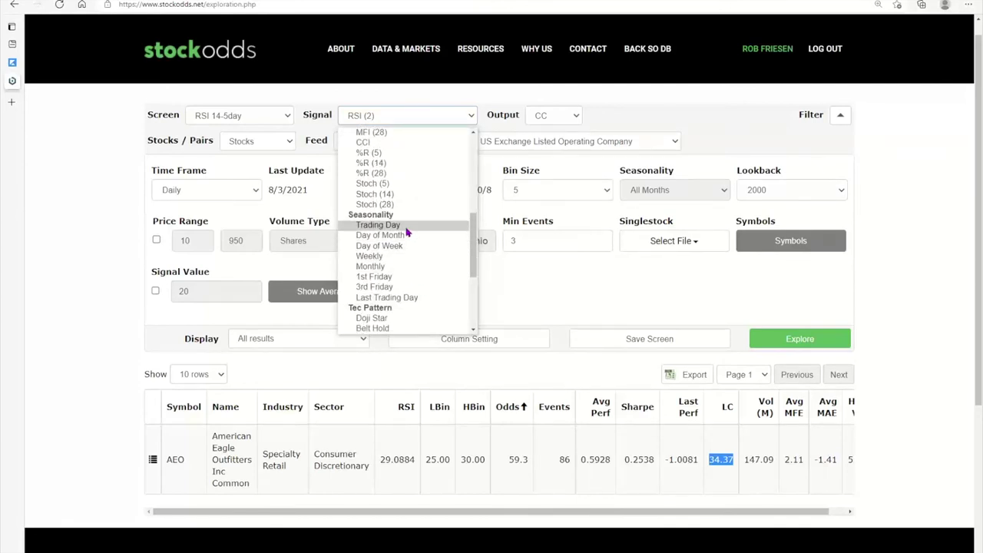
pyautogui.click(404, 276)
# Step: Set the exploration date to 08/07/2020 and explore AEO with the 1st Friday signal
pyautogui.click(414, 189)
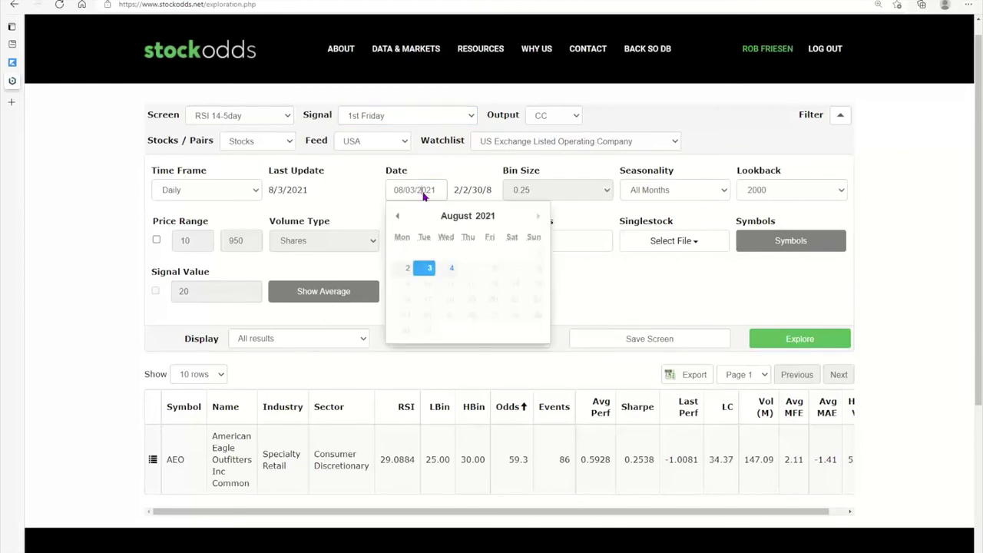
pyautogui.click(398, 217)
pyautogui.click(398, 217)
pyautogui.doubleClick(398, 217)
pyautogui.doubleClick(398, 217)
pyautogui.doubleClick(398, 217)
pyautogui.doubleClick(398, 218)
pyautogui.click(397, 217)
pyautogui.click(398, 218)
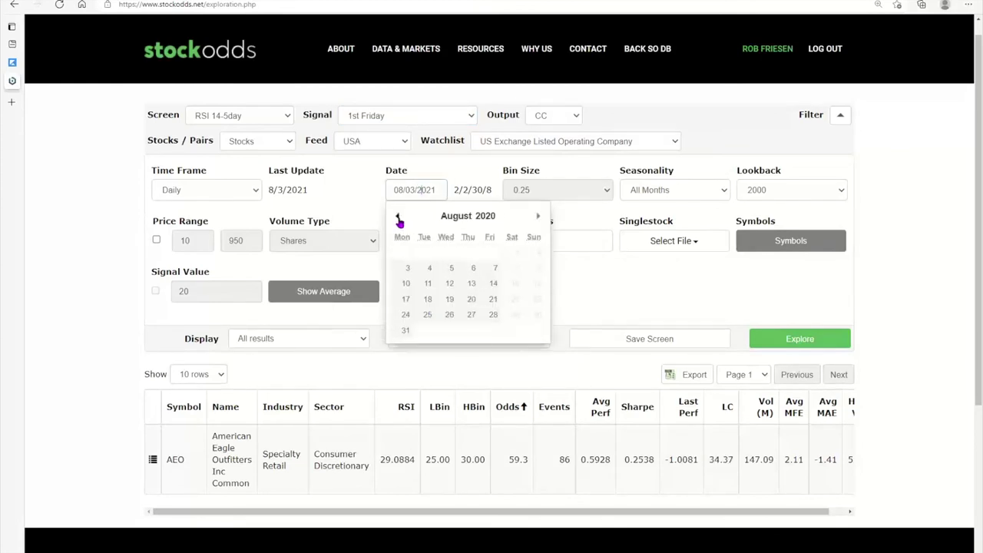
pyautogui.click(496, 267)
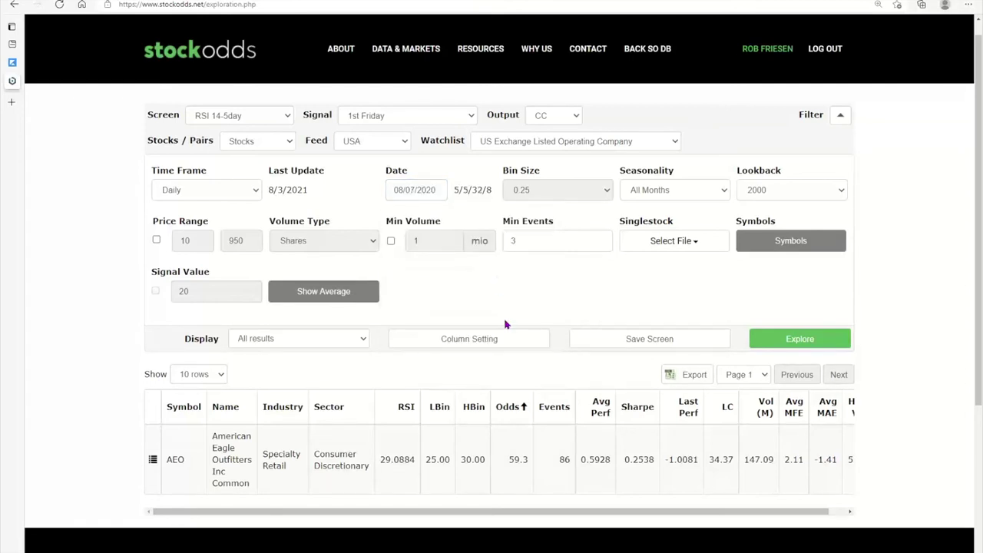
pyautogui.click(781, 338)
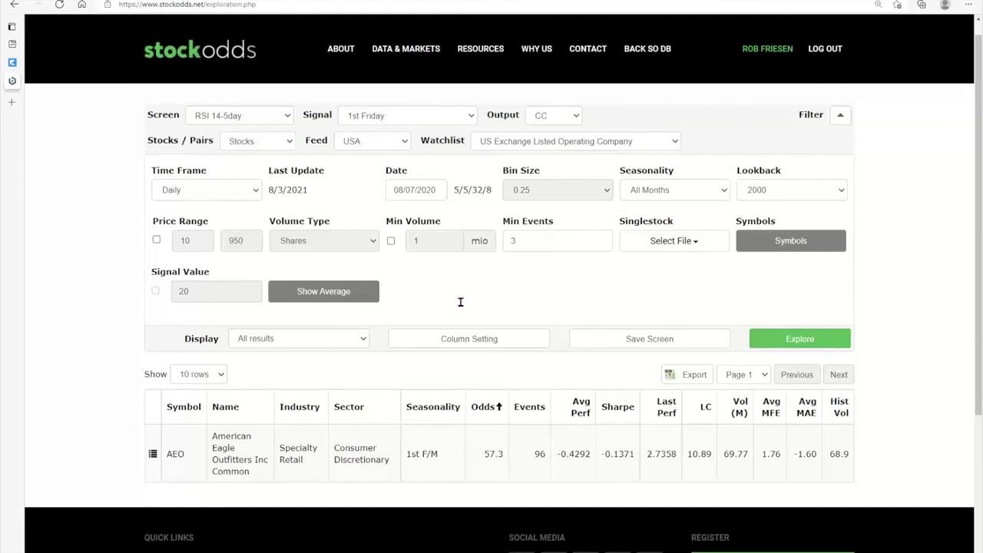
# Step: Switch the exploration to Pairs with Output CC (3) and the US Tradable Pairs watchlist, and explore the 1st Friday odds
pyautogui.click(293, 142)
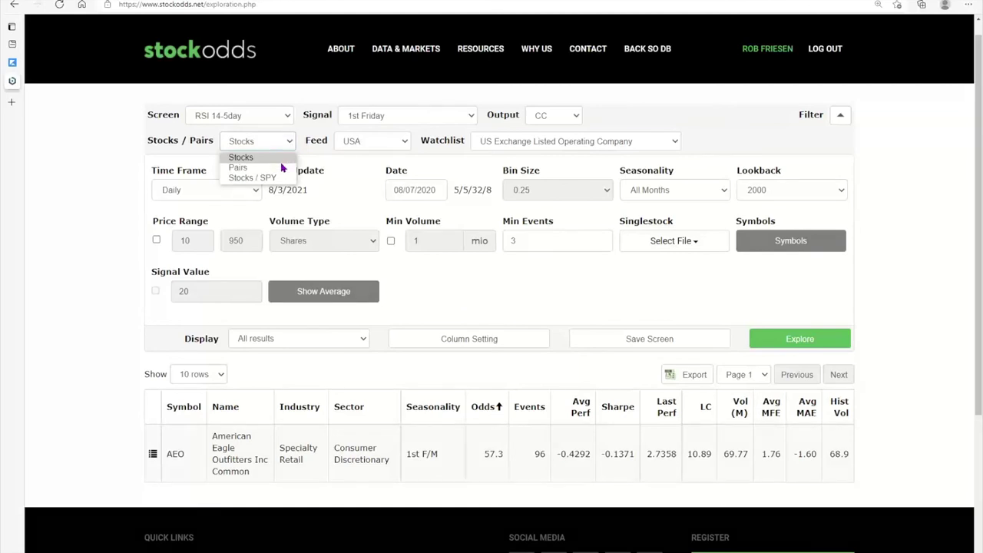
pyautogui.click(281, 168)
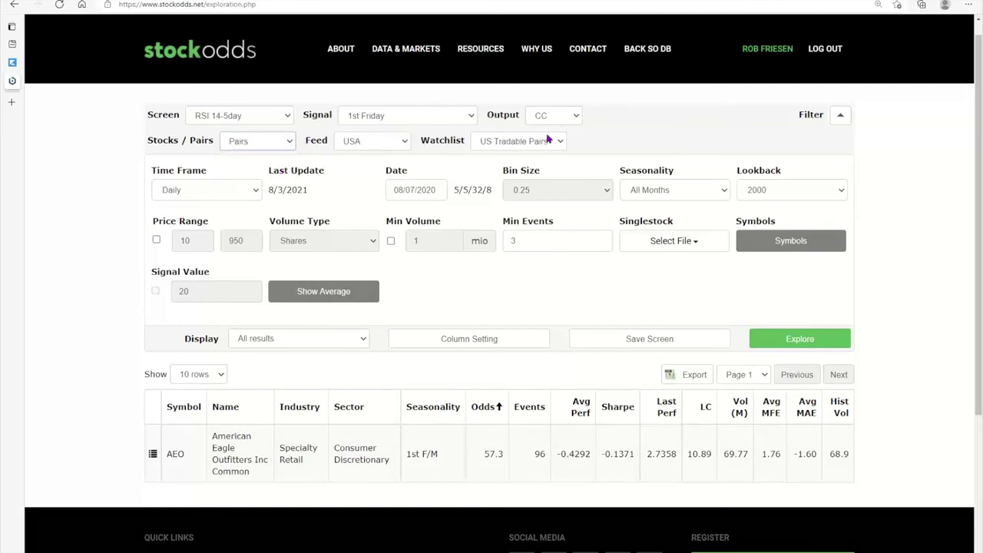
pyautogui.click(573, 116)
pyautogui.click(566, 163)
pyautogui.click(560, 142)
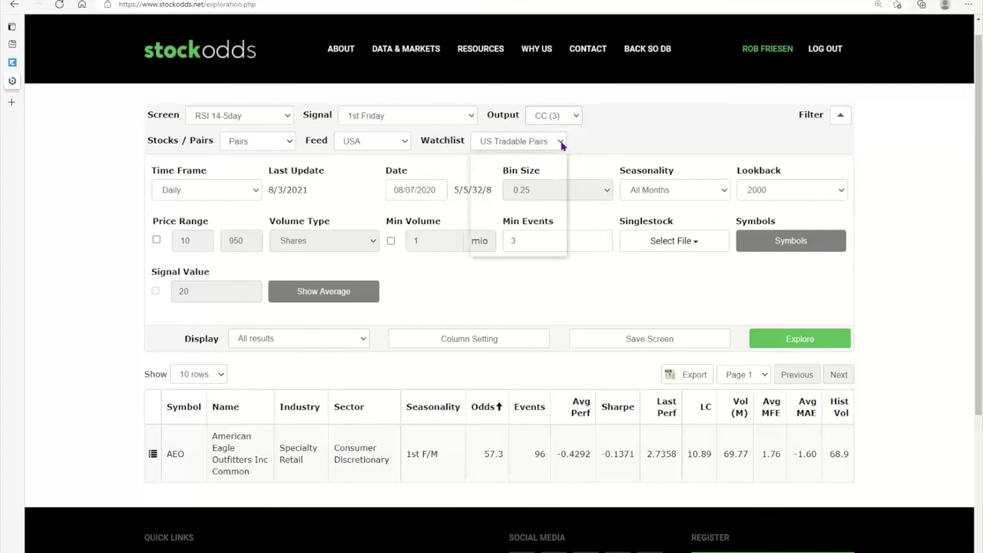
pyautogui.click(537, 157)
pyautogui.click(773, 341)
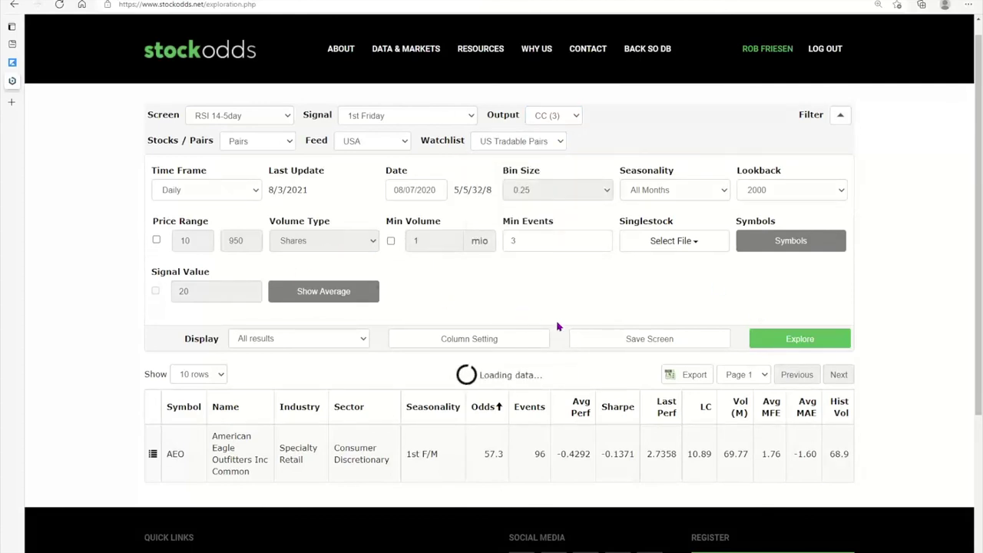
pyautogui.scroll(-2, 574, 376)
pyautogui.scroll(2, 572, 374)
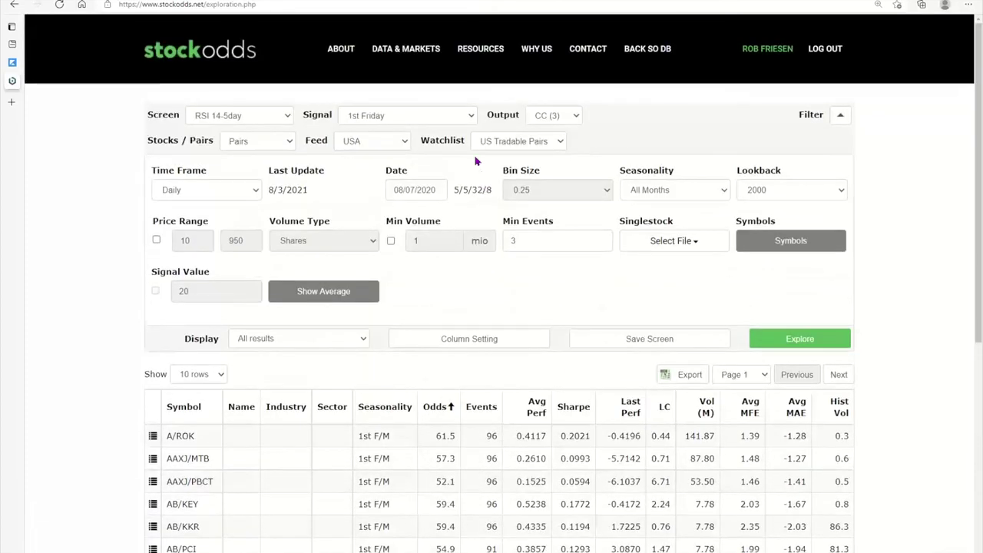
# Step: Set the pairs exploration date to 08/03/2021
pyautogui.click(428, 191)
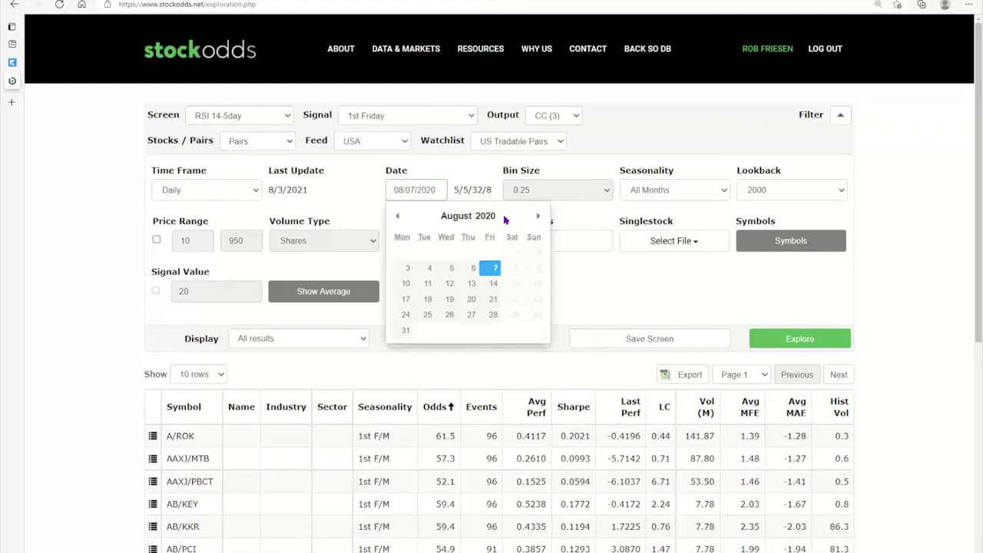
pyautogui.click(536, 218)
pyautogui.click(536, 218)
pyautogui.click(536, 218)
pyautogui.click(536, 218)
pyautogui.click(536, 218)
pyautogui.click(536, 218)
pyautogui.click(536, 218)
pyautogui.click(536, 218)
pyautogui.click(536, 218)
pyautogui.click(536, 218)
pyautogui.click(536, 218)
pyautogui.click(536, 218)
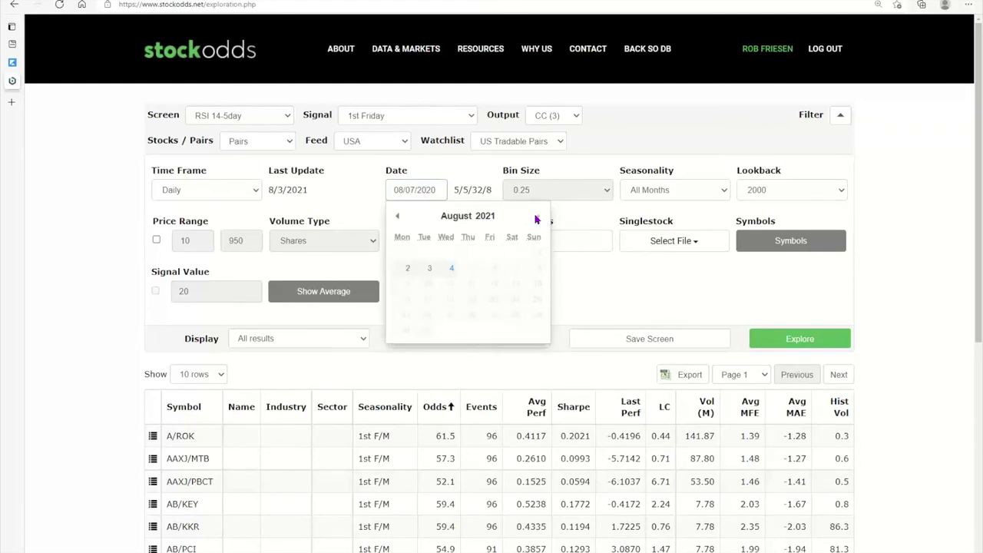
pyautogui.click(426, 268)
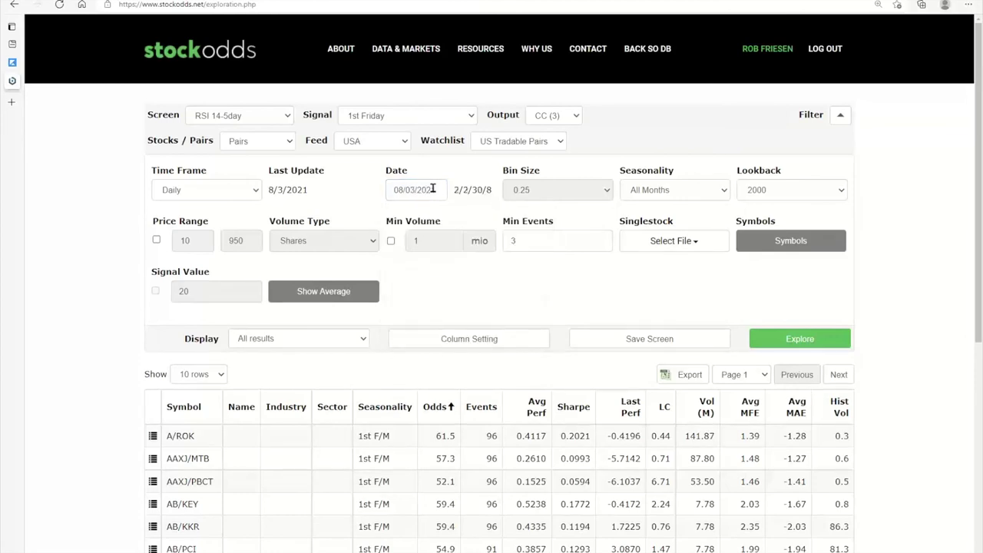
pyautogui.click(473, 116)
pyautogui.moveTo(472, 221); pyautogui.dragTo(471, 226)
pyautogui.scroll(-2, 470, 261)
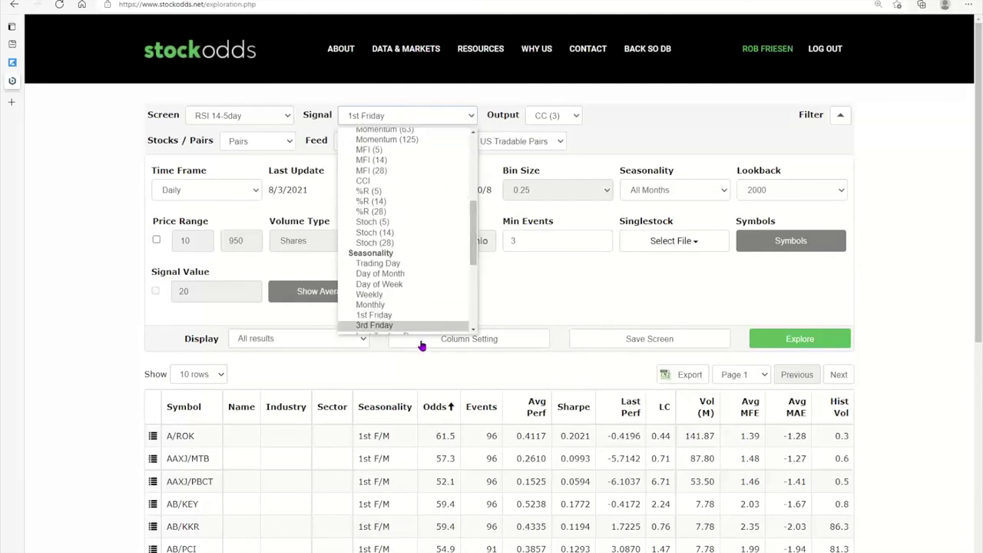
pyautogui.click(545, 289)
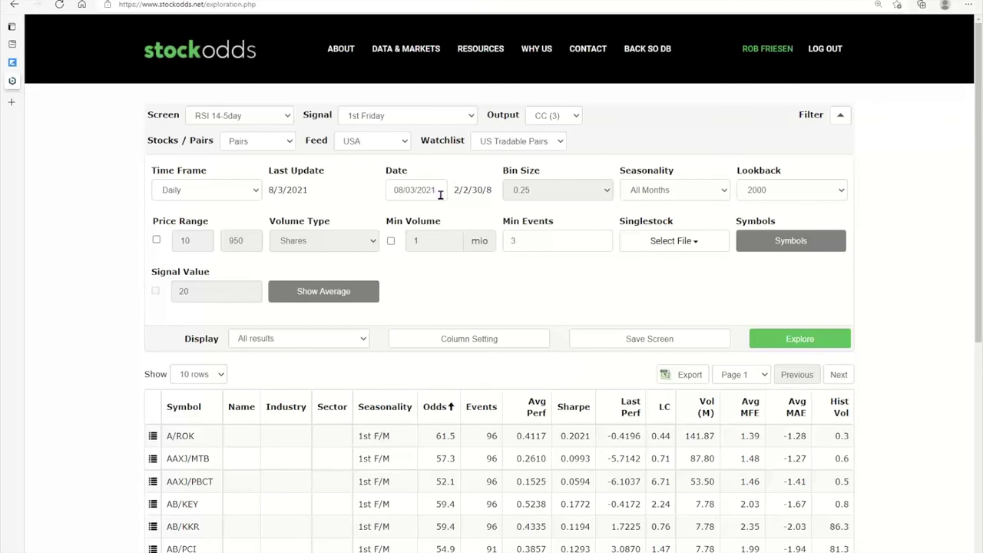
# Step: Change the Signal to RSI (2), explore the US Tradable Pairs and review the resulting pair rows
pyautogui.click(472, 117)
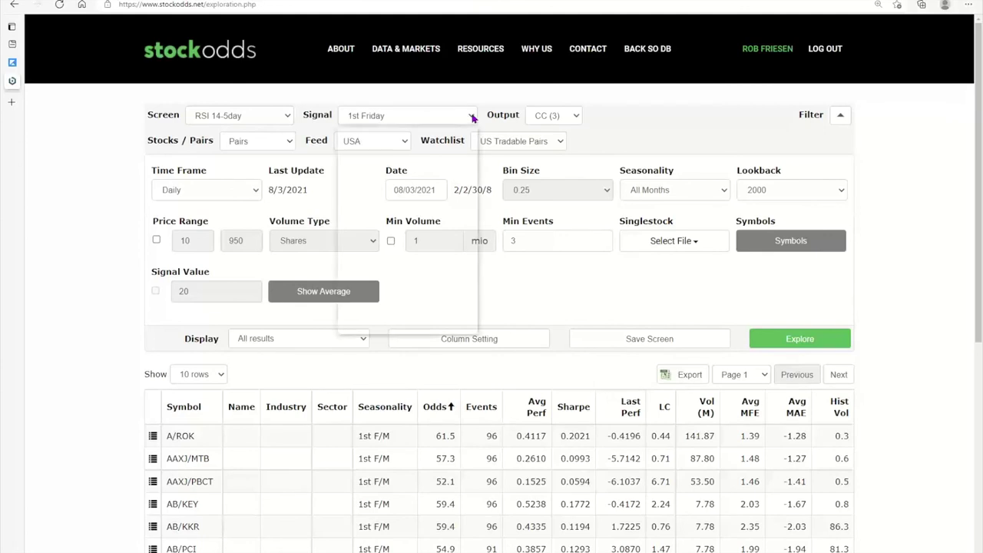
pyautogui.scroll(4, 468, 193)
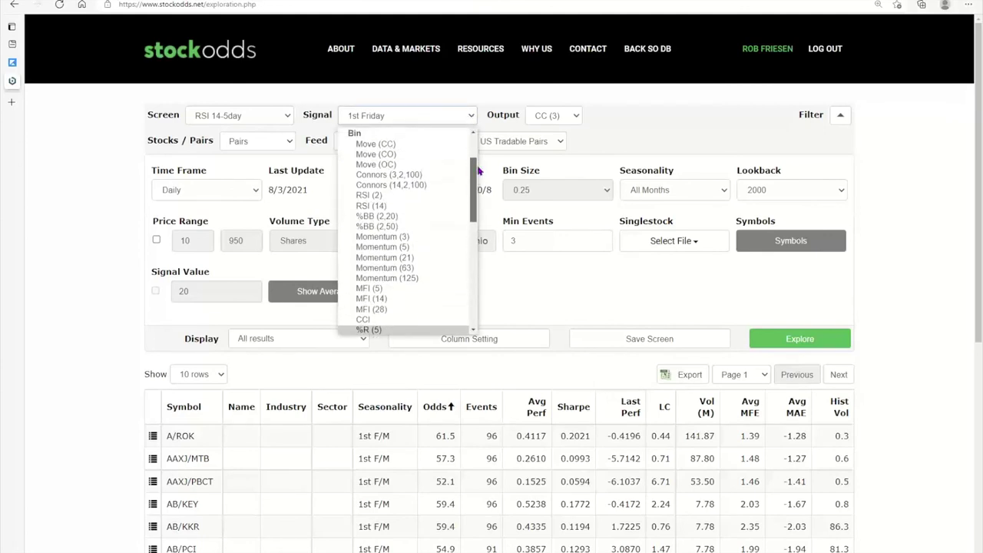
pyautogui.click(413, 199)
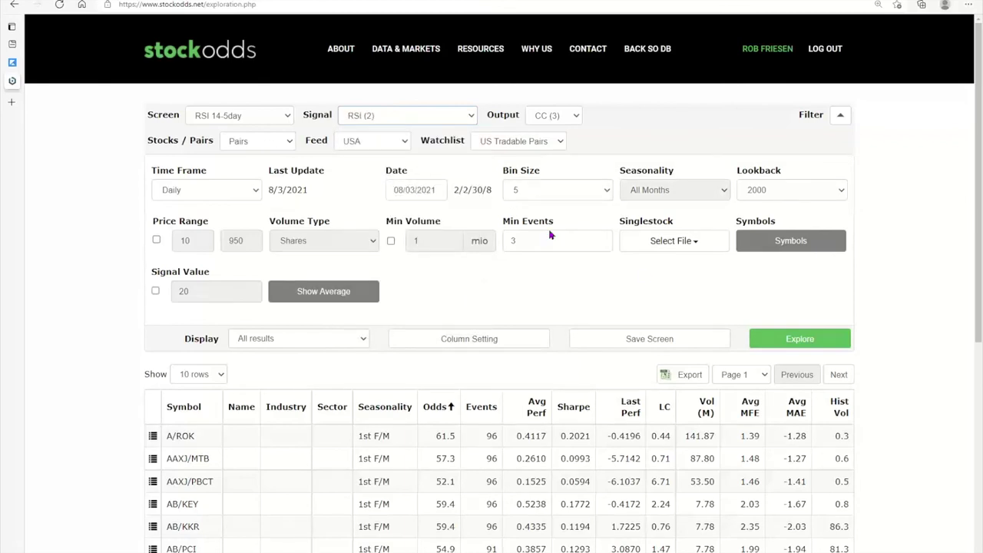
pyautogui.click(782, 335)
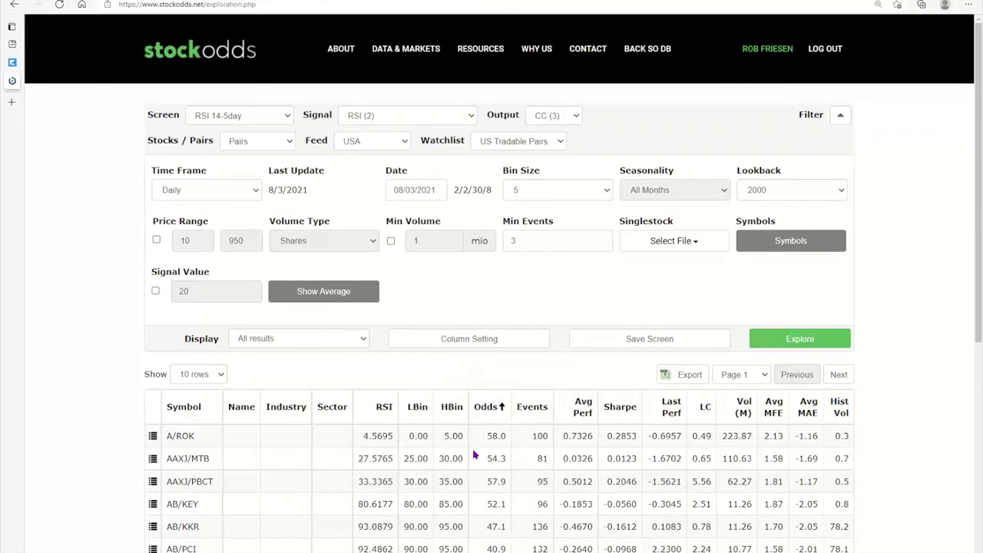
pyautogui.scroll(-1, 474, 455)
pyautogui.scroll(-1, 470, 457)
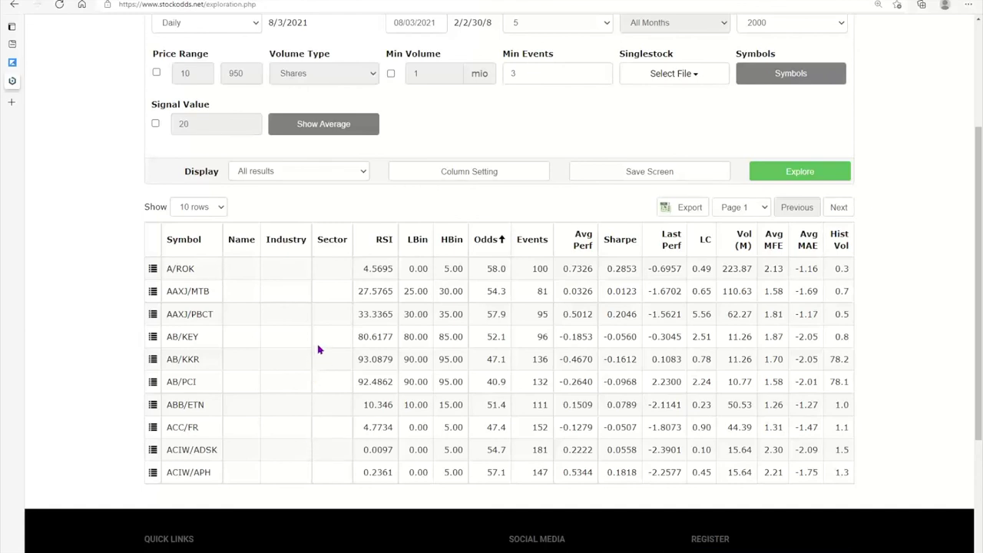
pyautogui.scroll(3, 307, 336)
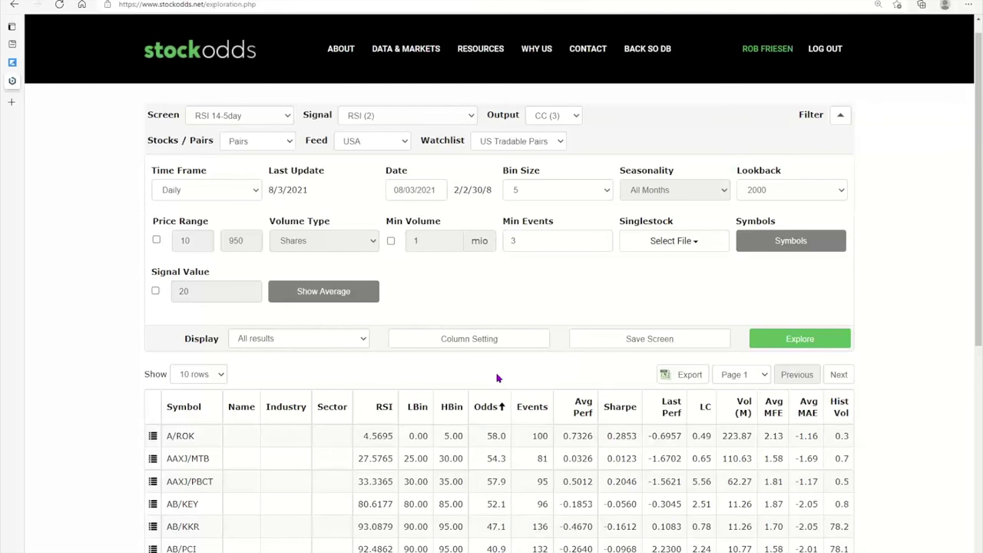
# Step: Set the pairs Watchlist to XLE Components and explore it with the RSI (2) signal
pyautogui.scroll(-1, 496, 378)
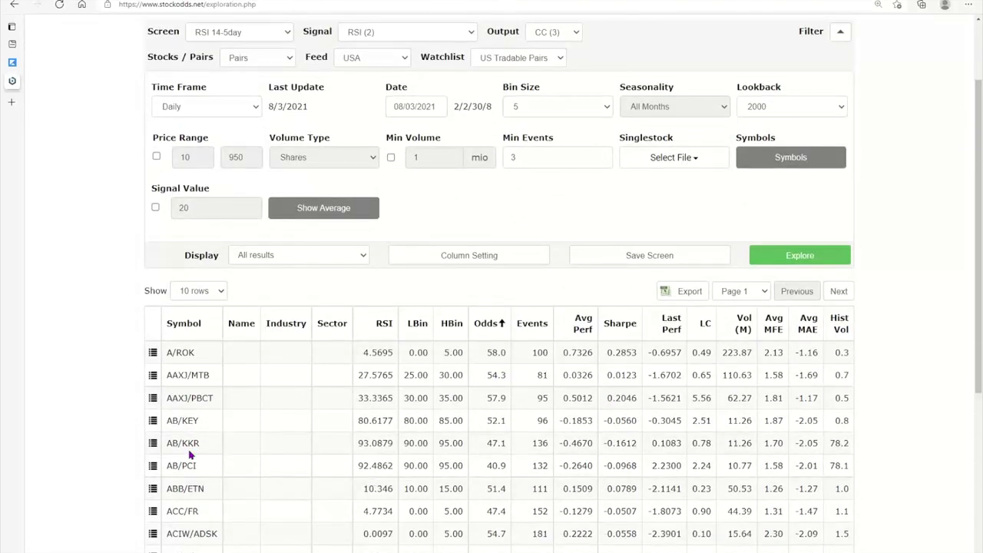
pyautogui.scroll(-1, 241, 486)
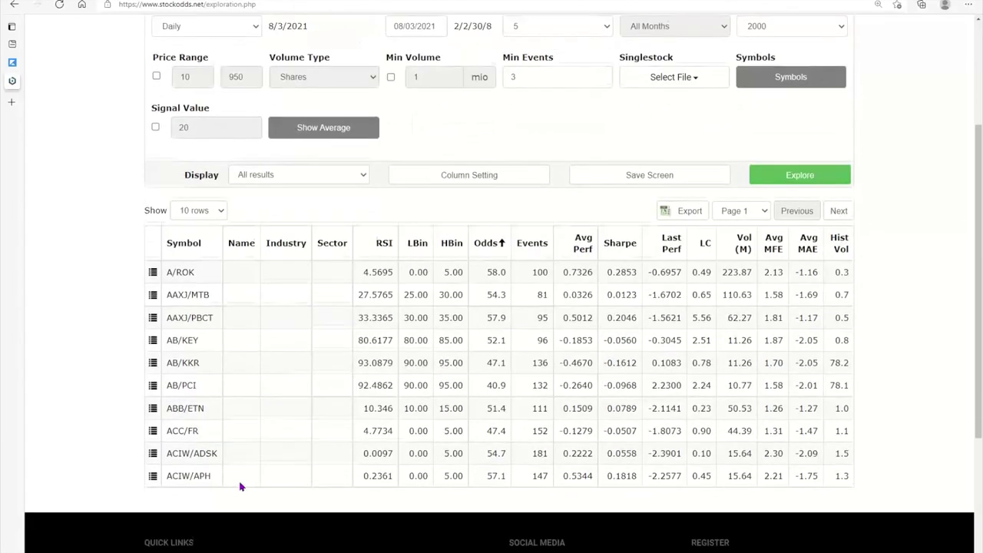
pyautogui.scroll(2, 240, 486)
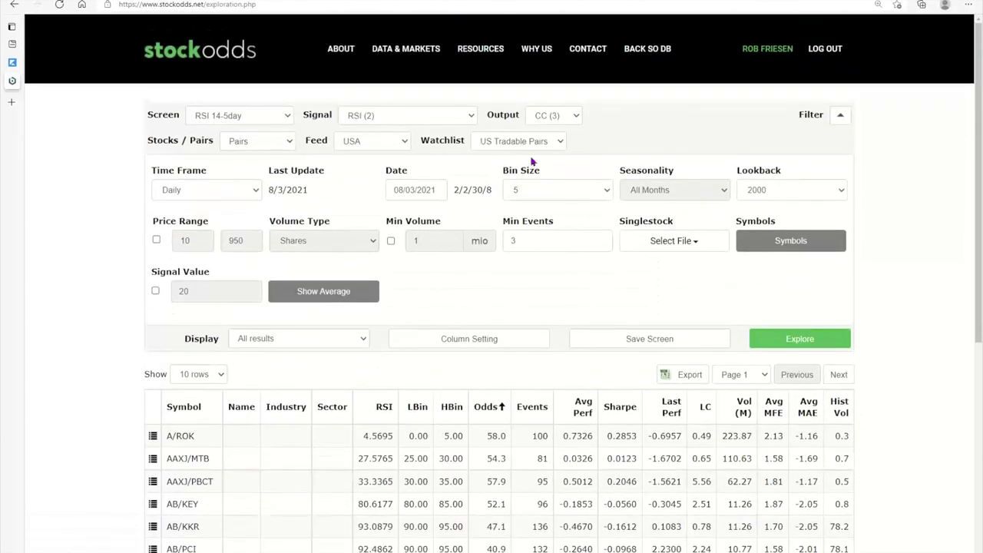
pyautogui.click(557, 141)
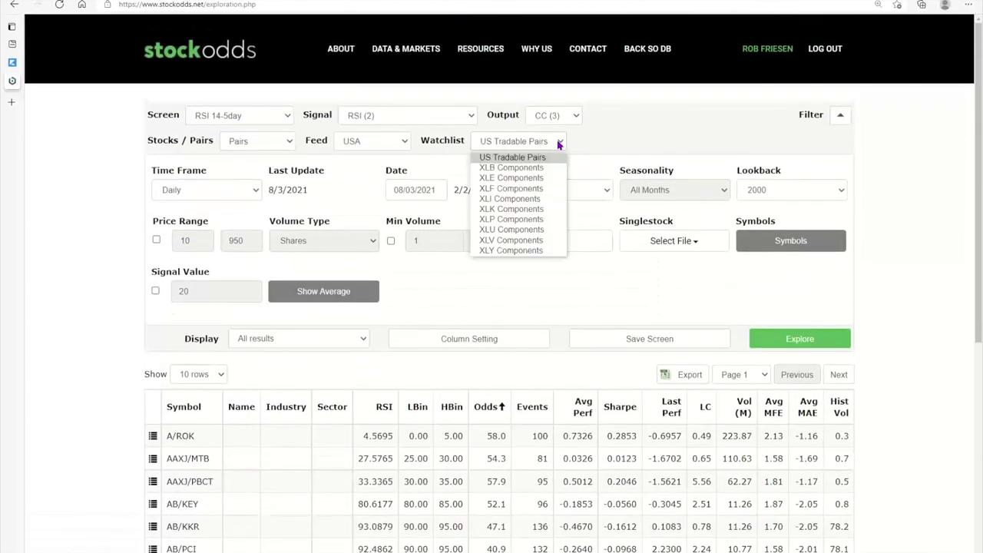
pyautogui.click(523, 177)
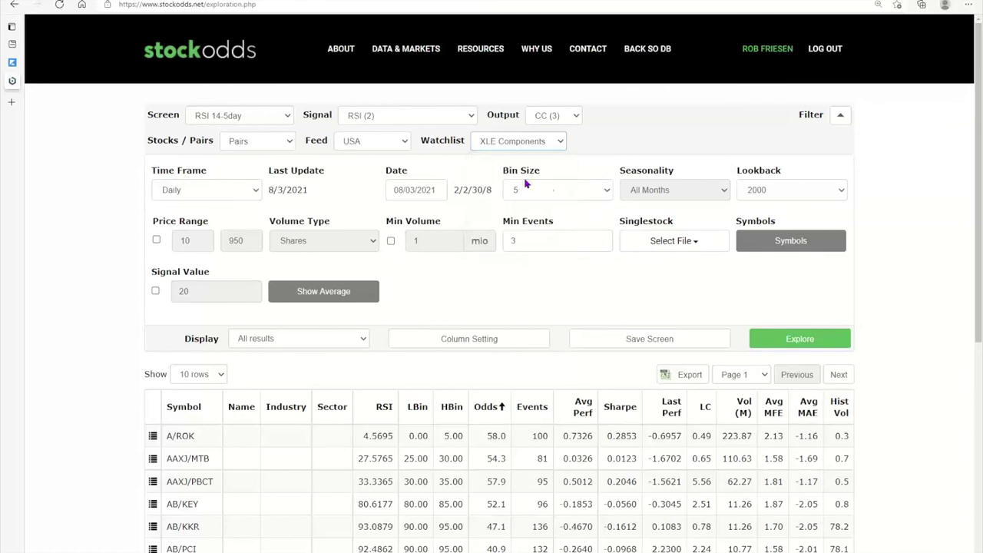
pyautogui.click(786, 341)
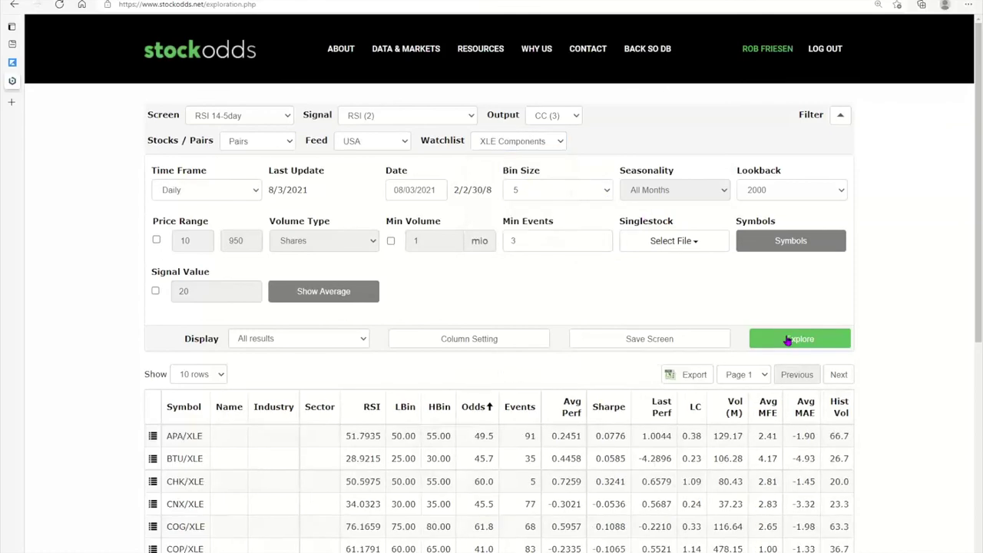
# Step: Sort the XLE pair results by Symbol in descending order
pyautogui.scroll(-3, 538, 369)
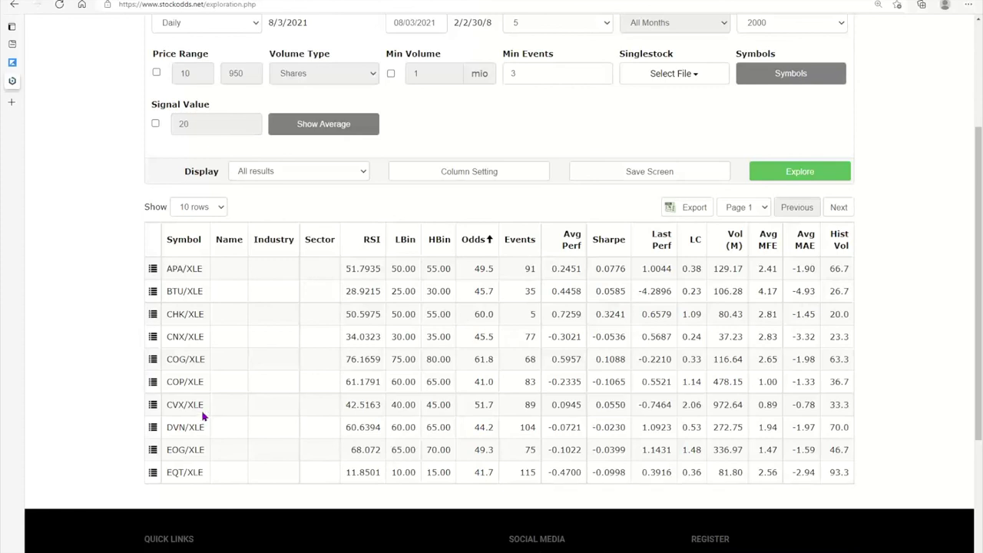
pyautogui.click(186, 241)
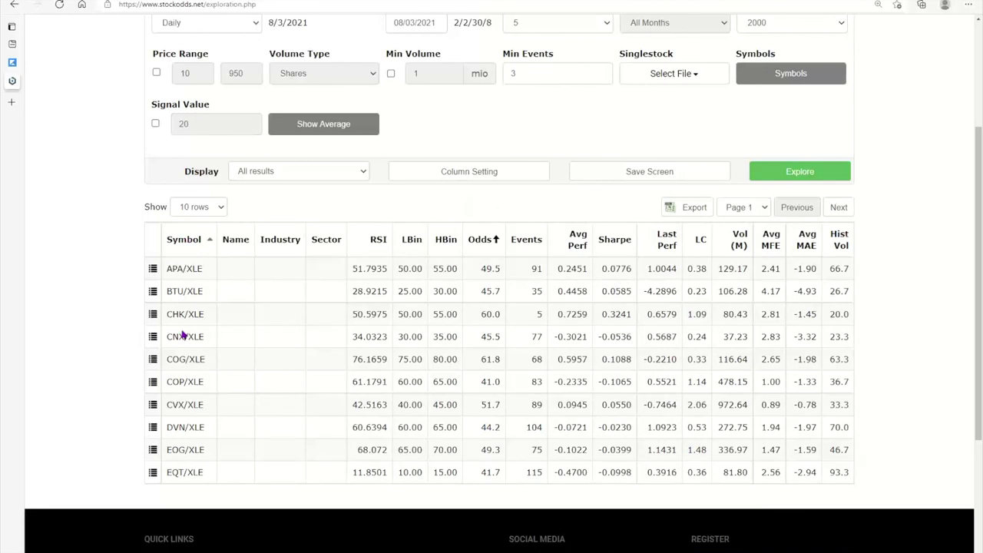
pyautogui.click(192, 241)
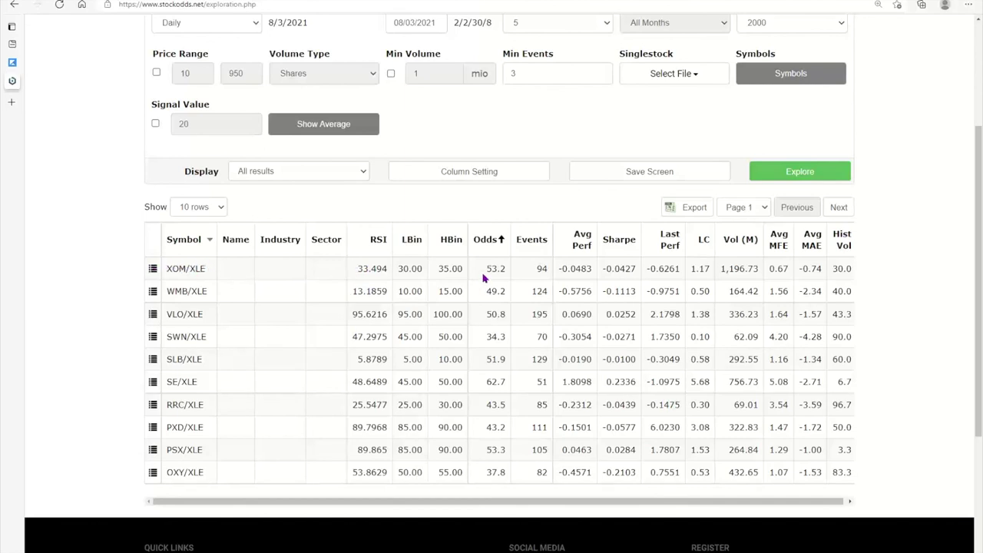
# Step: Explore the XLE pairs with the %BB (2,20) signal and sort the results by Symbol in descending order
pyautogui.scroll(1, 489, 273)
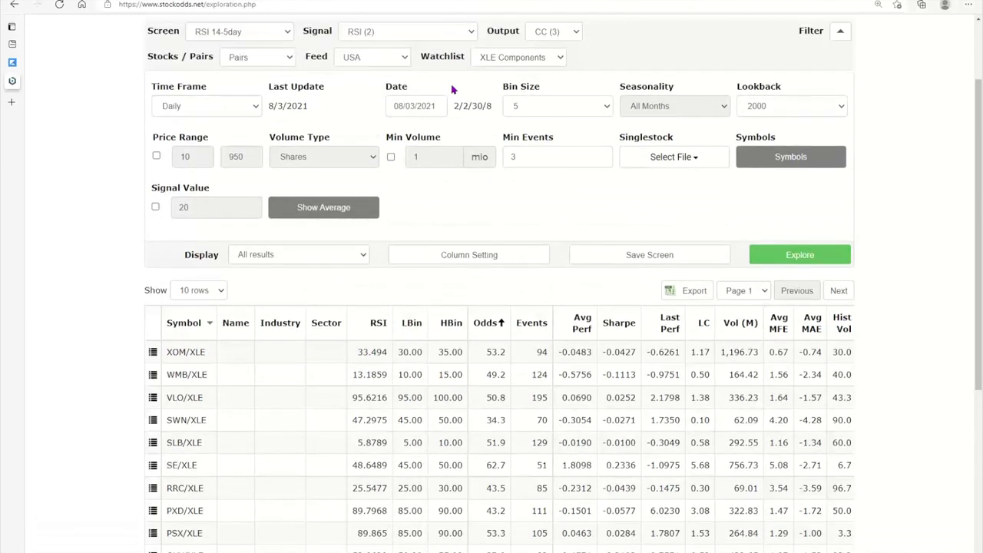
pyautogui.click(470, 32)
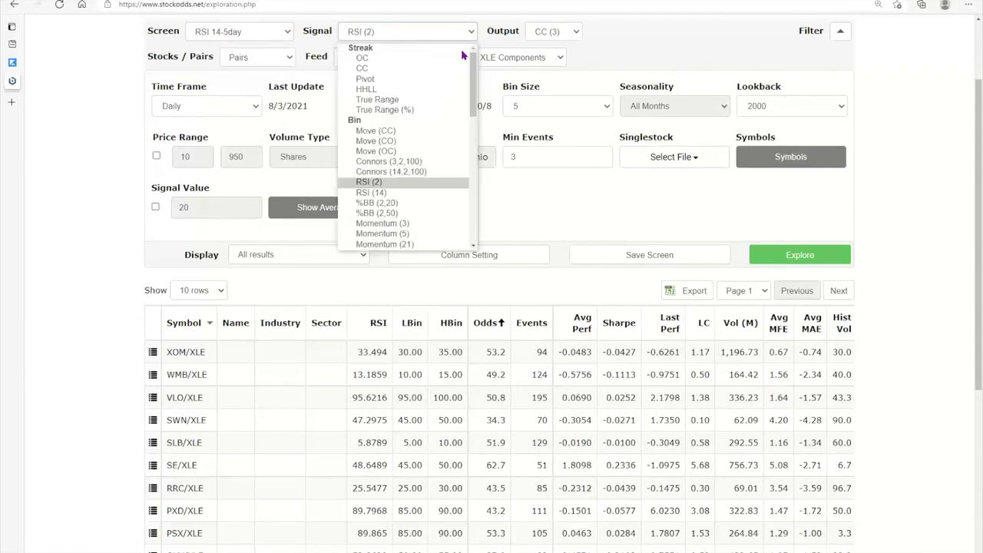
pyautogui.click(376, 203)
pyautogui.click(771, 253)
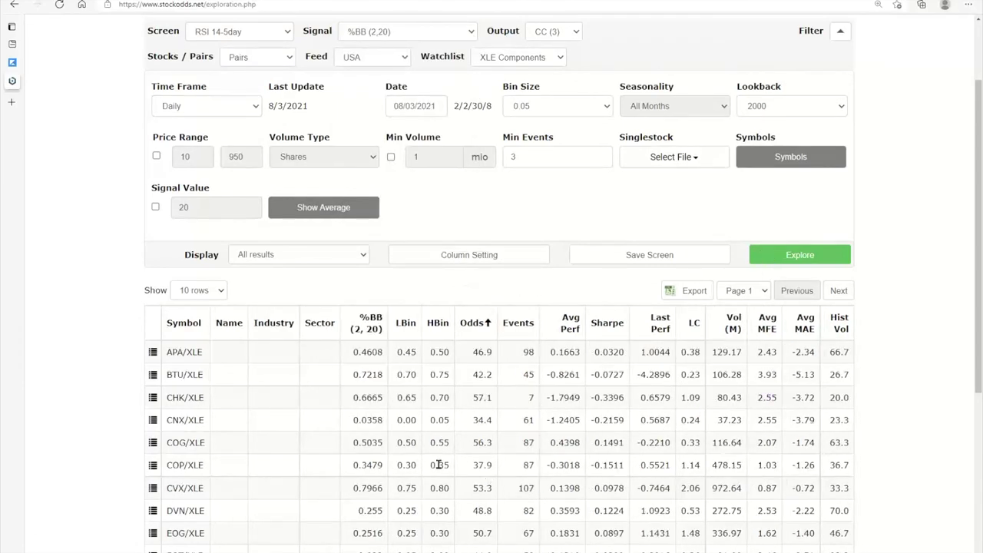
pyautogui.click(189, 326)
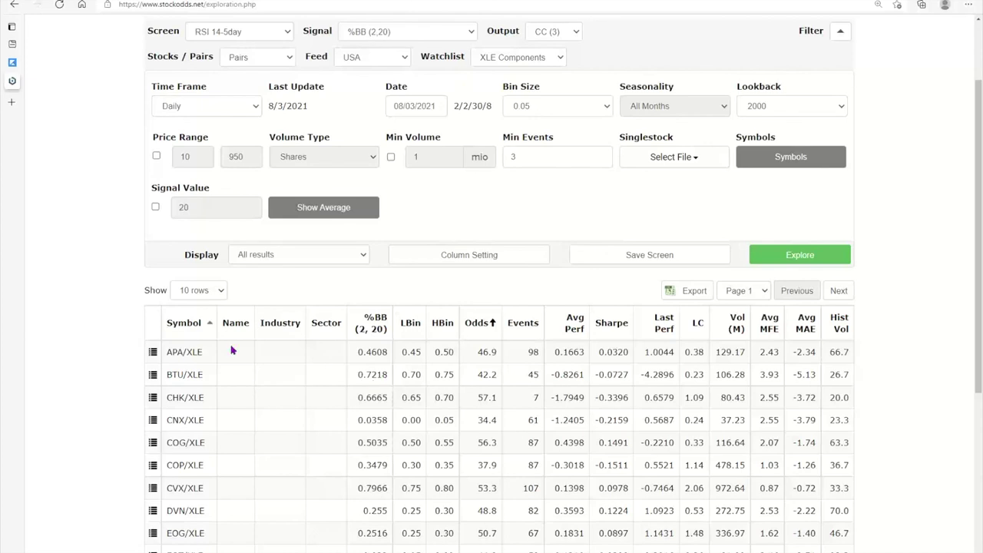
pyautogui.click(186, 322)
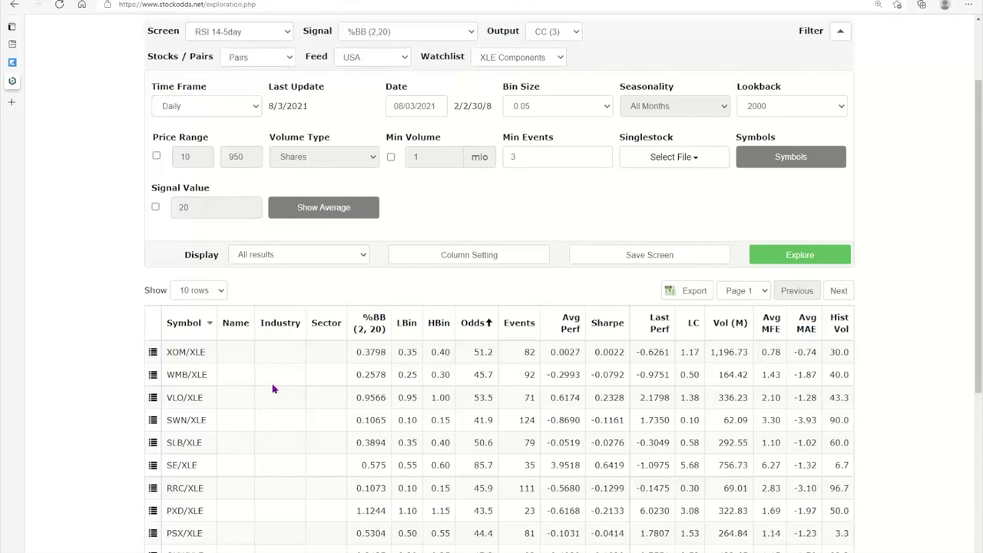
pyautogui.scroll(1, 272, 388)
pyautogui.scroll(1, 272, 387)
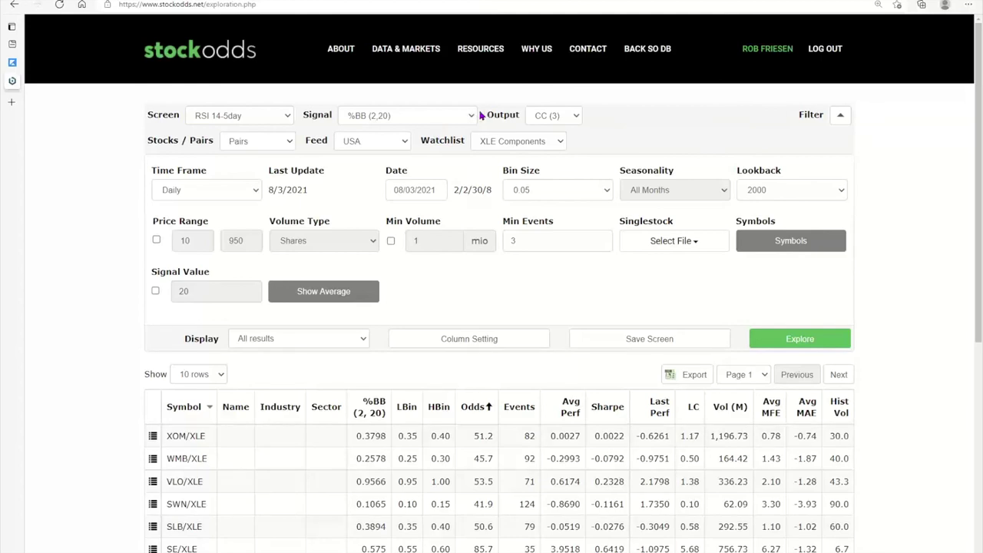
# Step: Set the Date to 06/08/2021 and explore the XLE component pairs with the %BB (2,20) signal
pyautogui.click(435, 188)
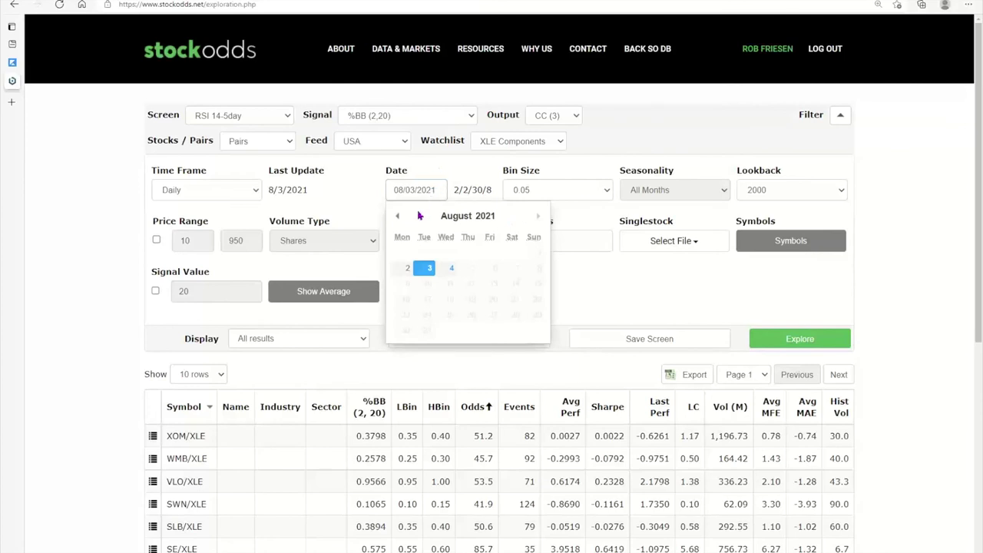
pyautogui.click(397, 218)
pyautogui.click(398, 219)
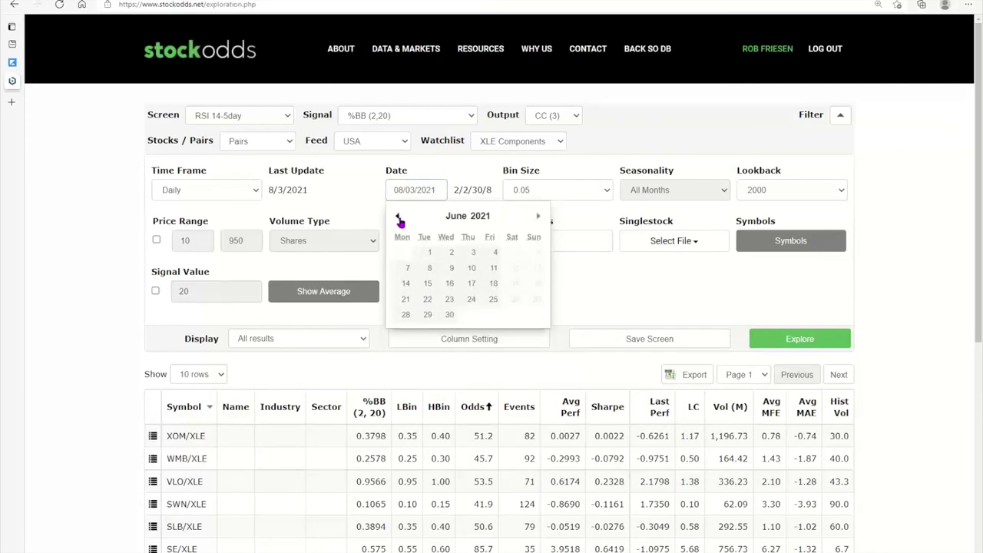
pyautogui.click(429, 268)
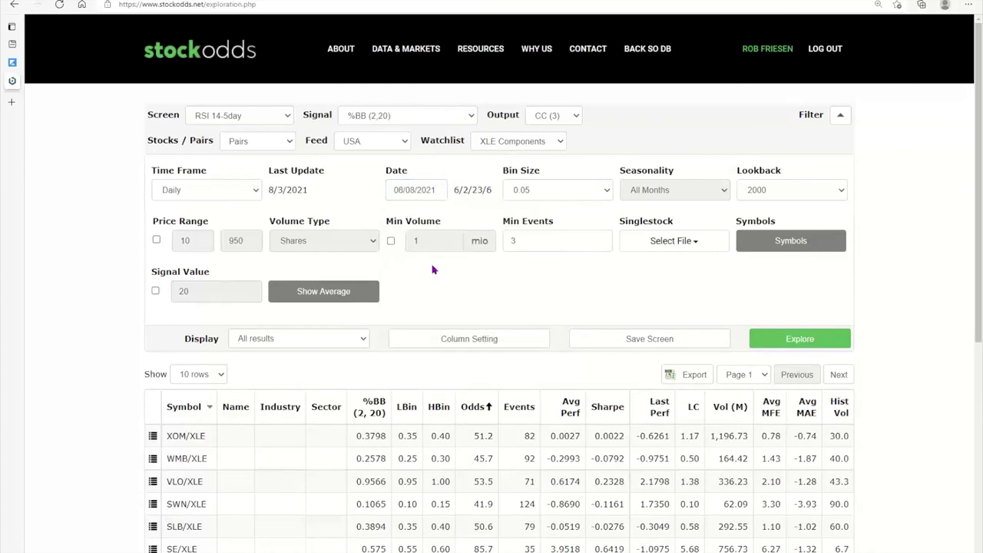
pyautogui.click(806, 339)
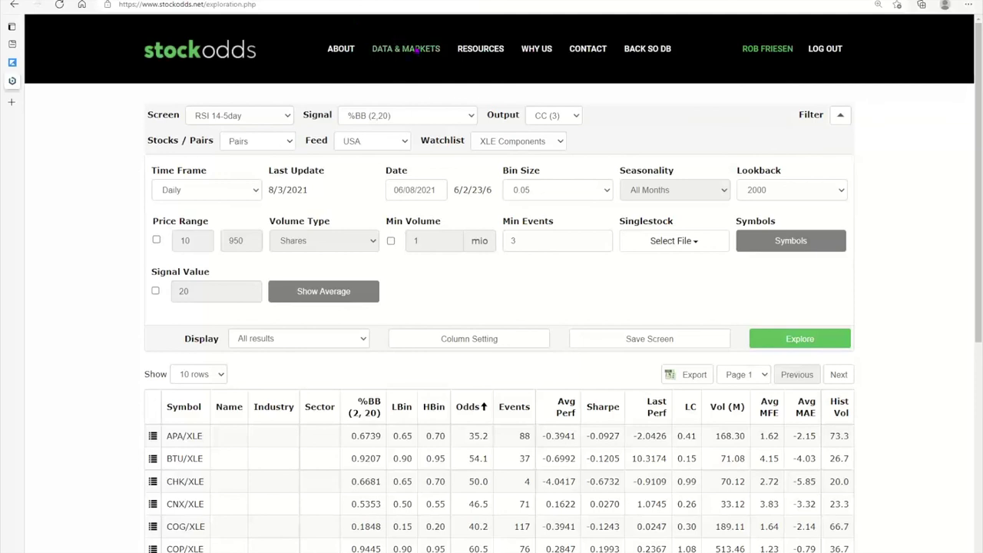
# Step: Look through the available signals and load the saved %BB OC screen
pyautogui.click(470, 117)
pyautogui.moveTo(474, 175); pyautogui.dragTo(465, 226)
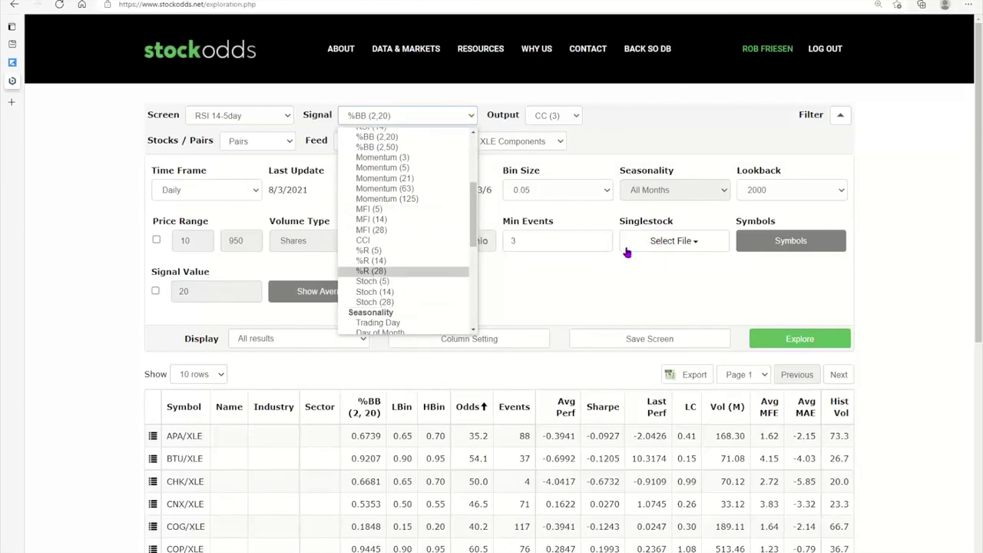
pyautogui.click(288, 115)
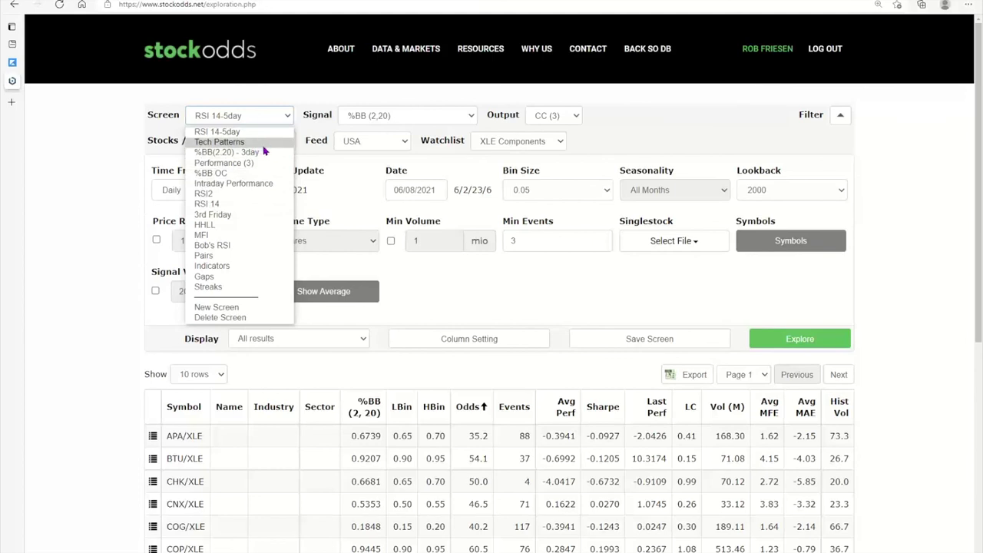
pyautogui.click(215, 172)
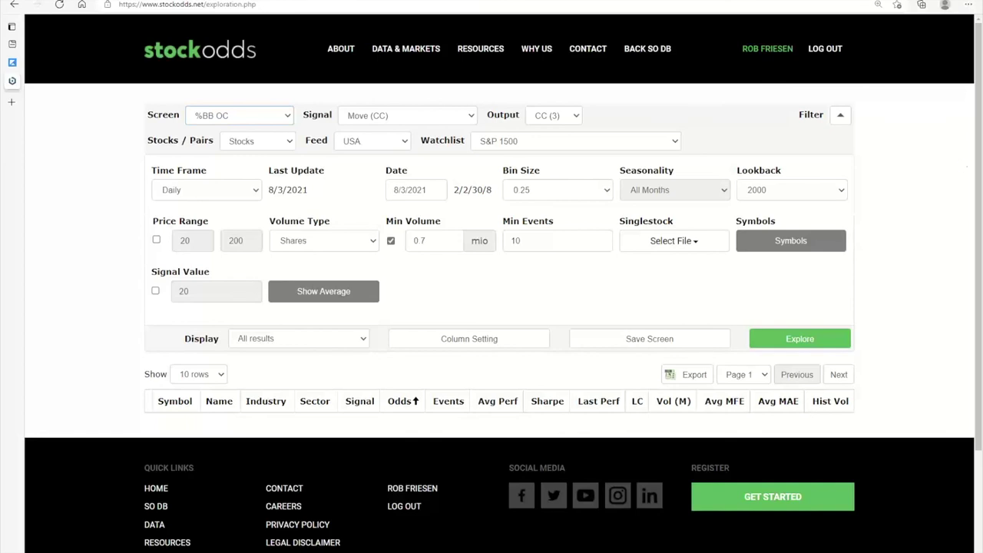
pyautogui.moveTo(15, 86)
pyautogui.scroll(-1, 533, 242)
pyautogui.scroll(1, 534, 244)
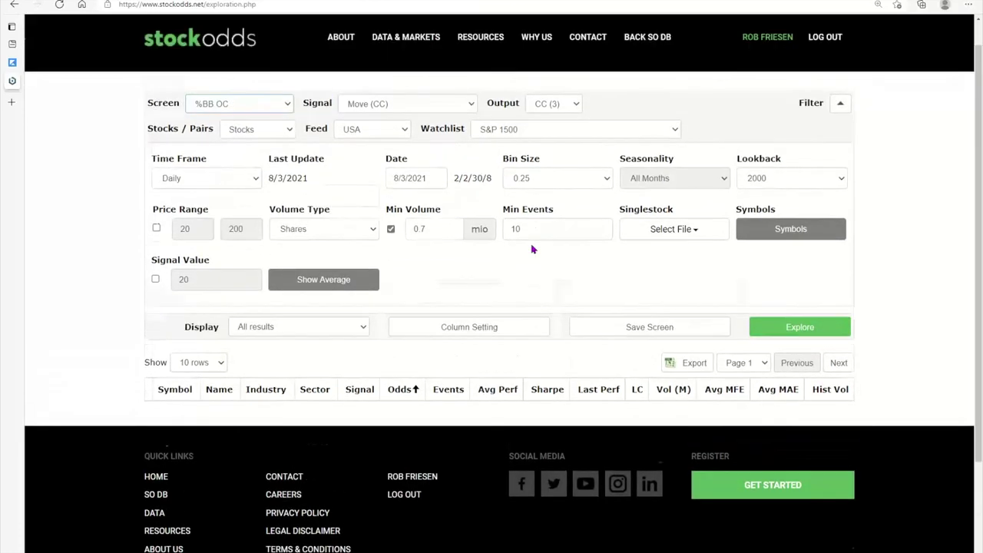